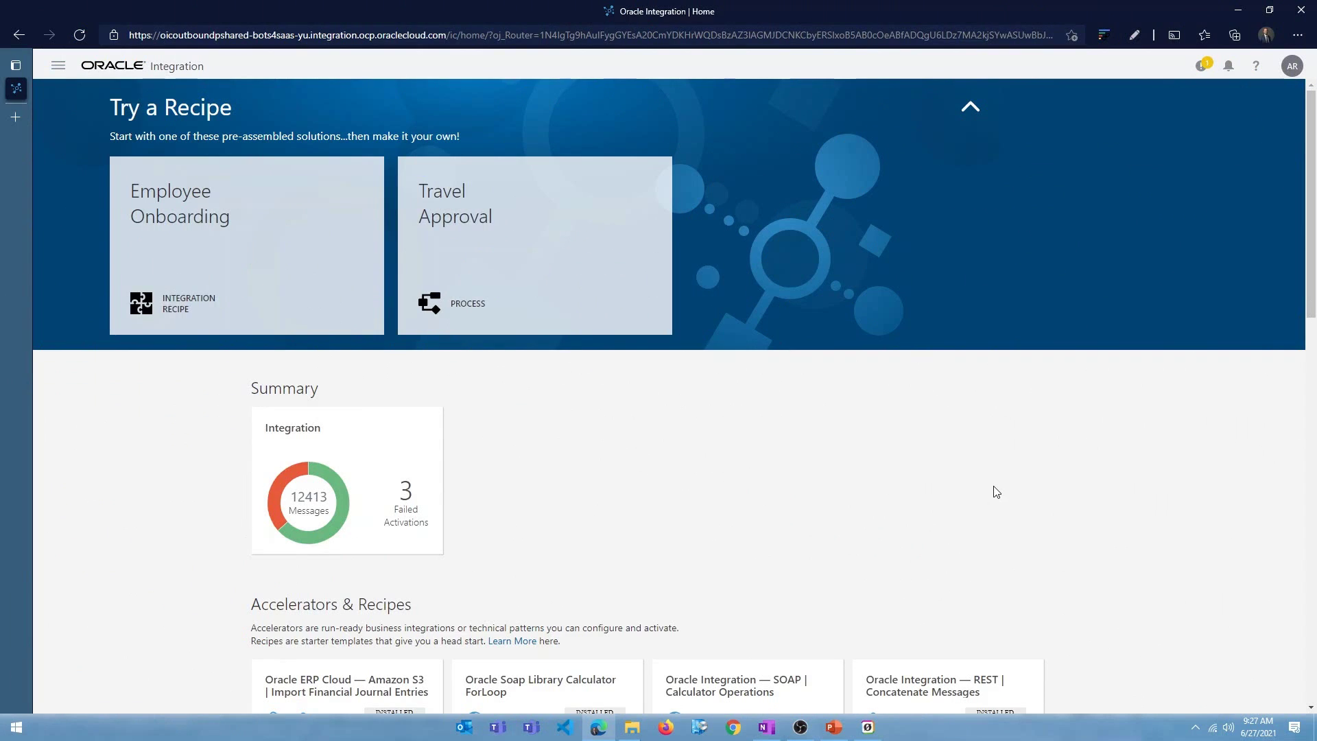
Open the list of connections in the Integrations area
{"action": "left_click", "coordinate": [58, 65]}
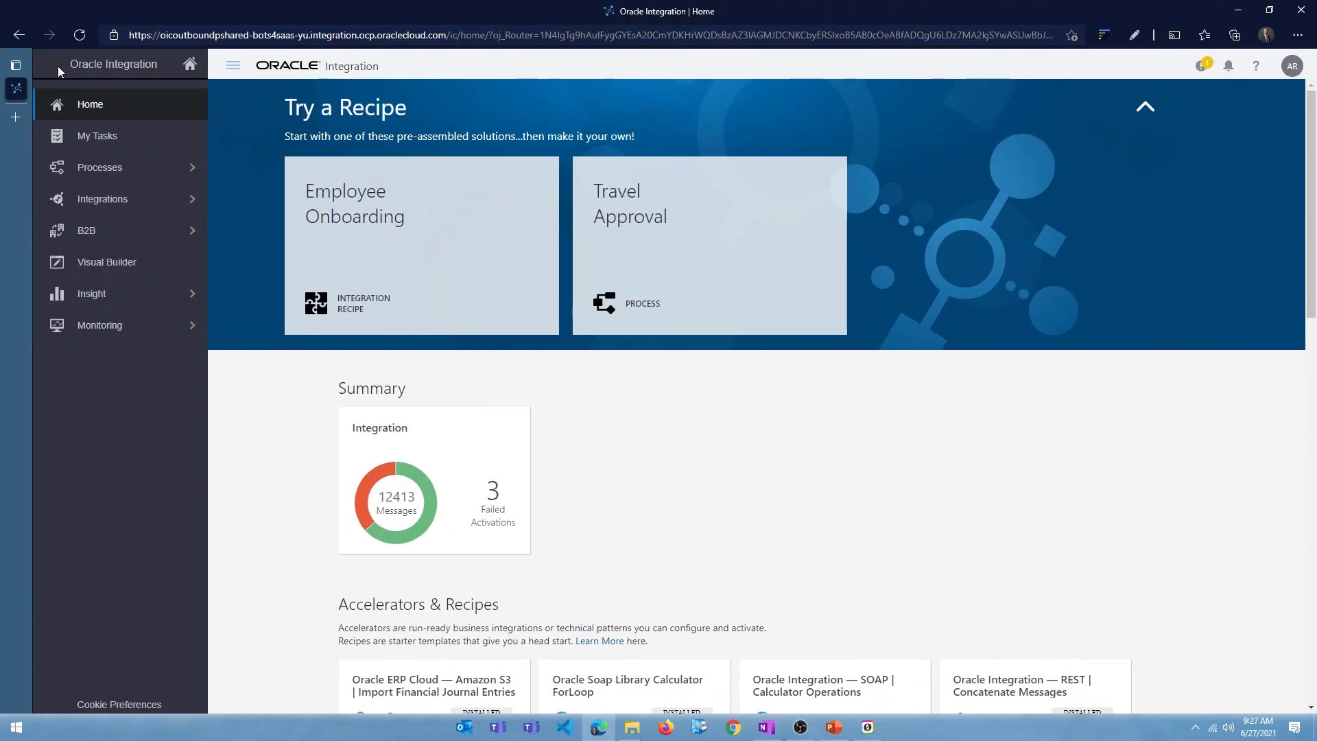
{"action": "left_click", "coordinate": [114, 202]}
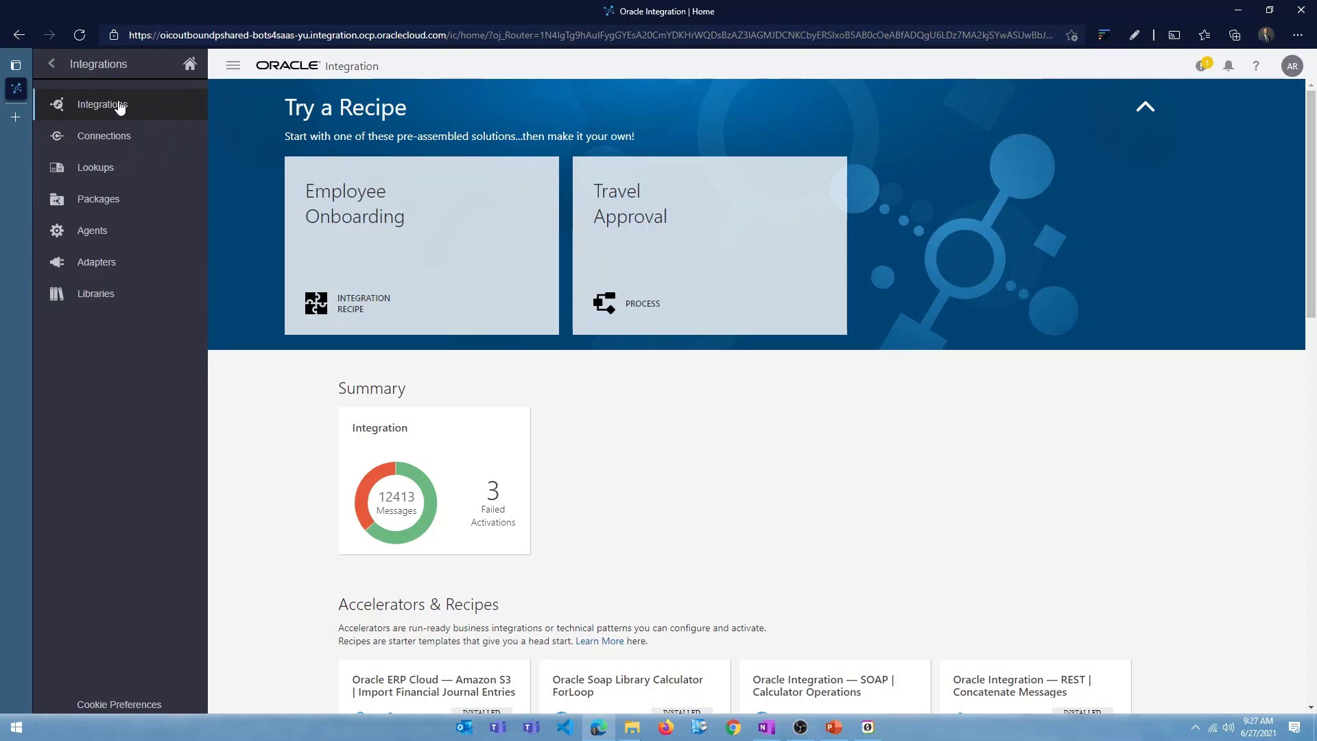
{"action": "left_click", "coordinate": [118, 137]}
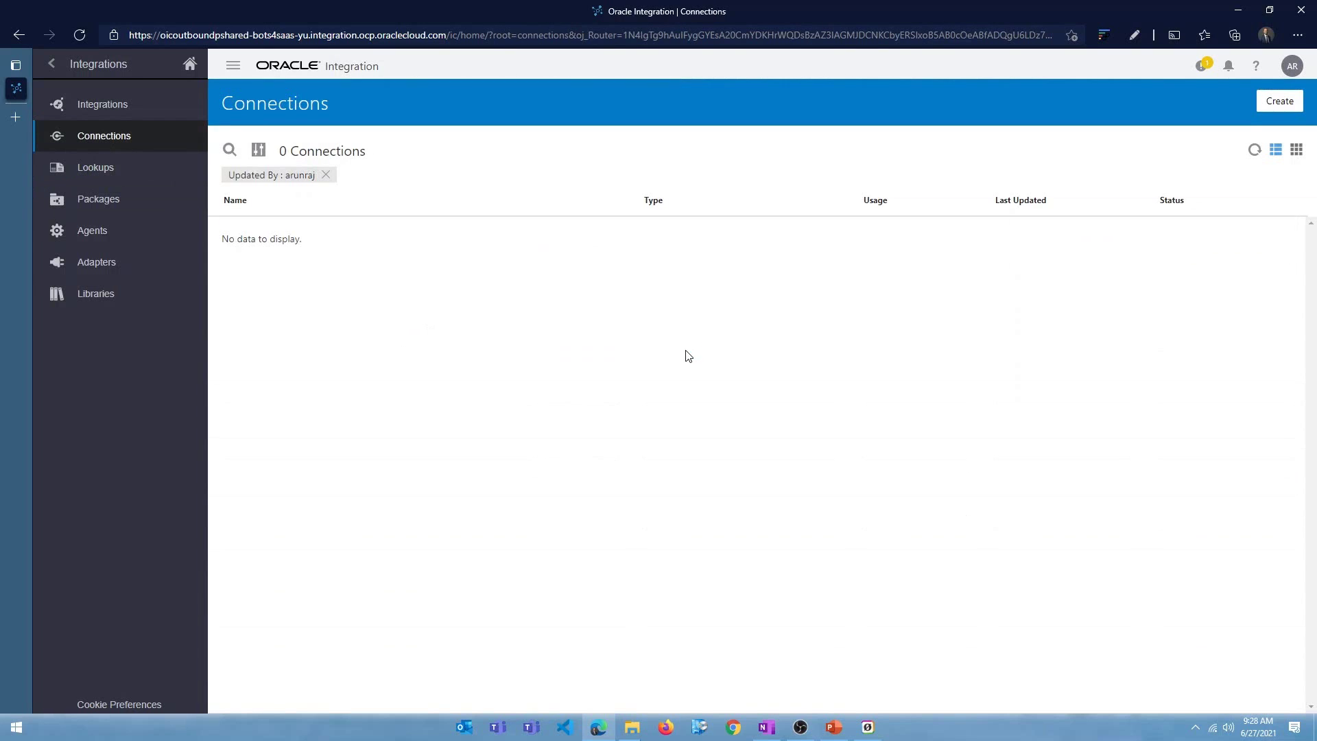
Start a new connection based on the REST adapter, searching the adapters for "rest"
{"action": "left_click", "coordinate": [1280, 102]}
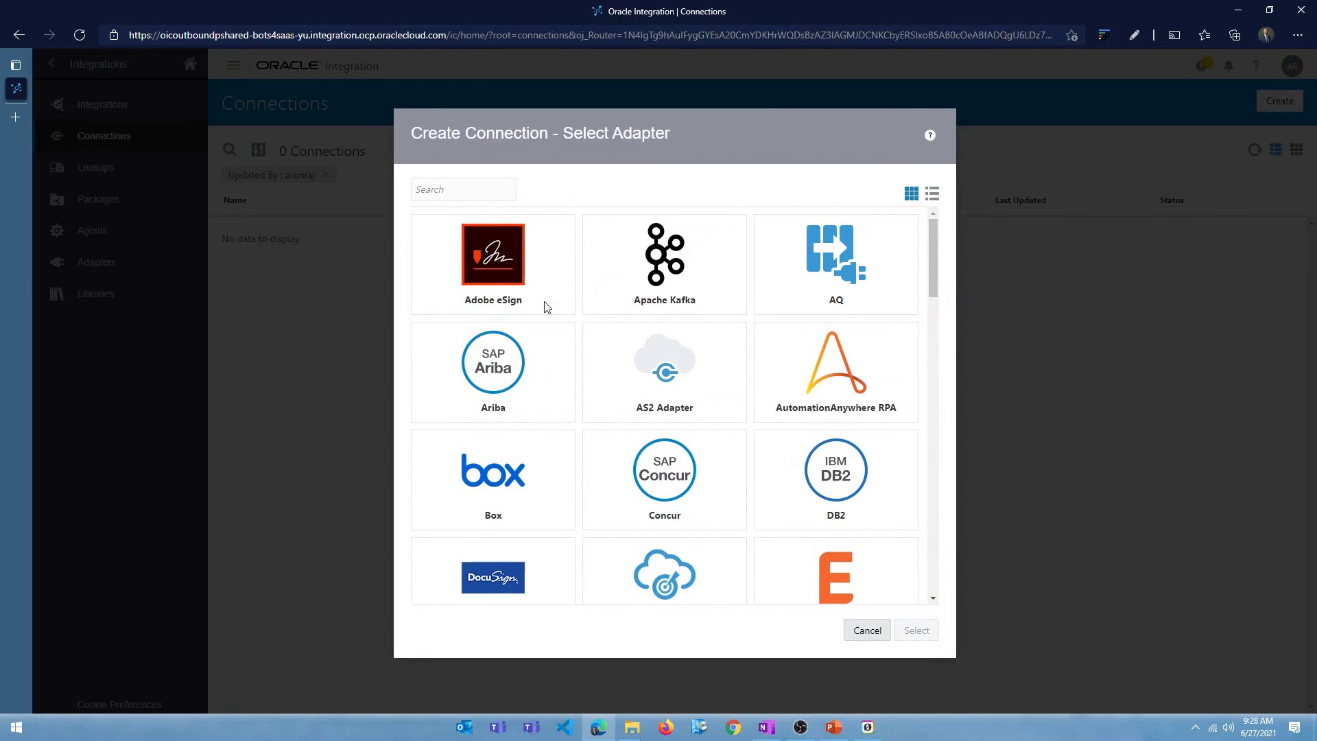
{"action": "left_click", "coordinate": [436, 190]}
{"action": "type", "text": "rest"}
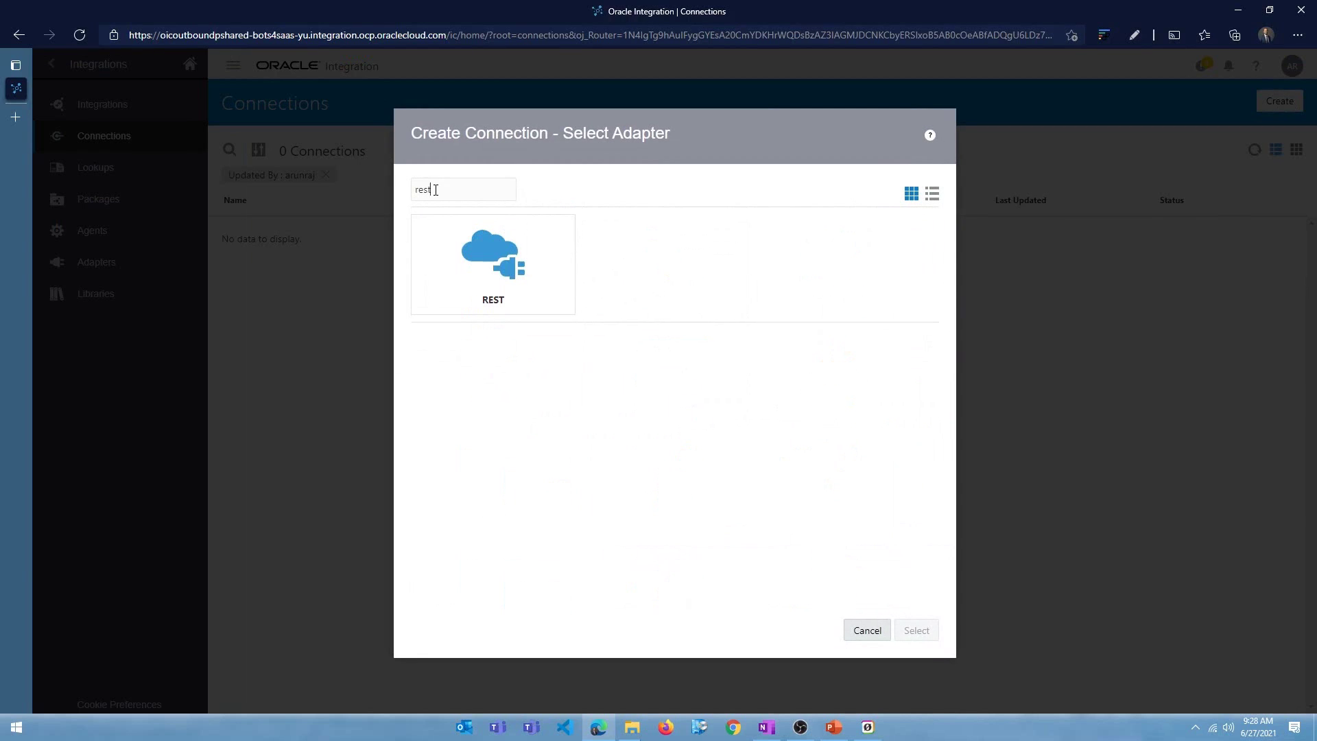
{"action": "left_click", "coordinate": [502, 255]}
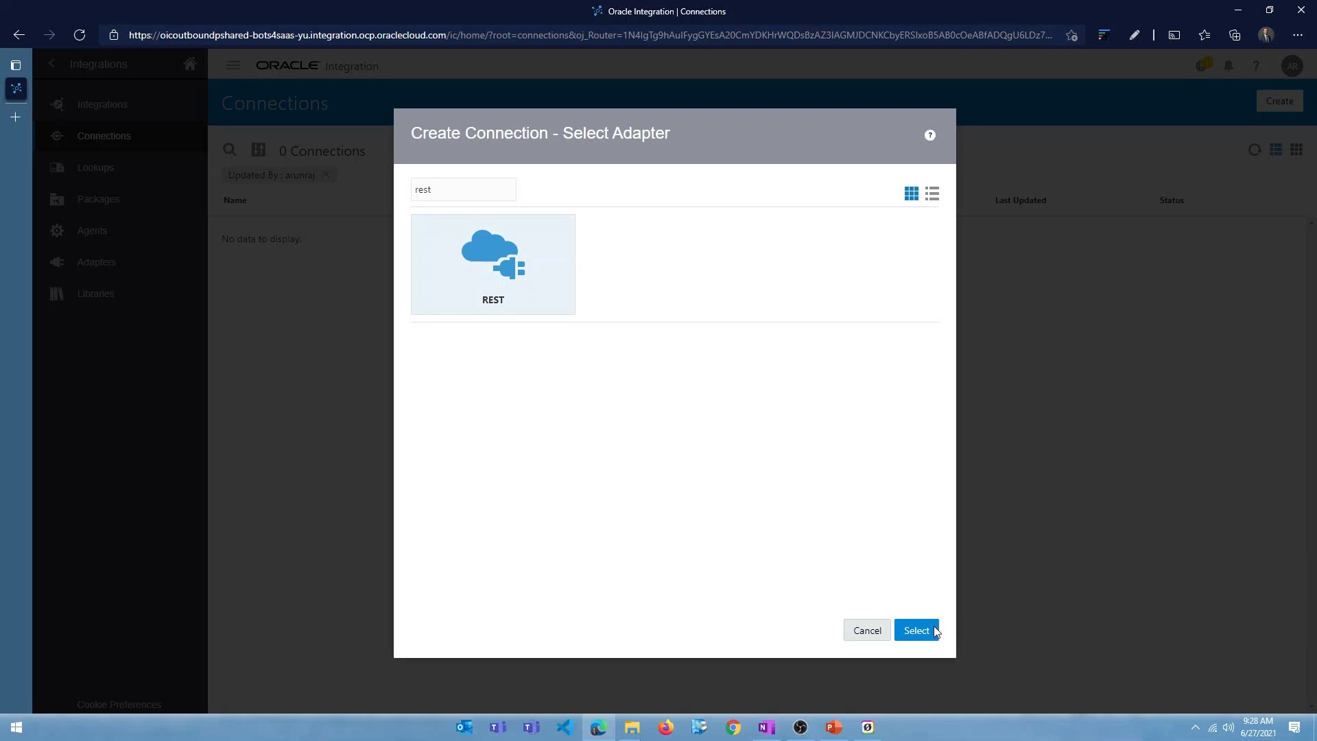
{"action": "left_click", "coordinate": [916, 630]}
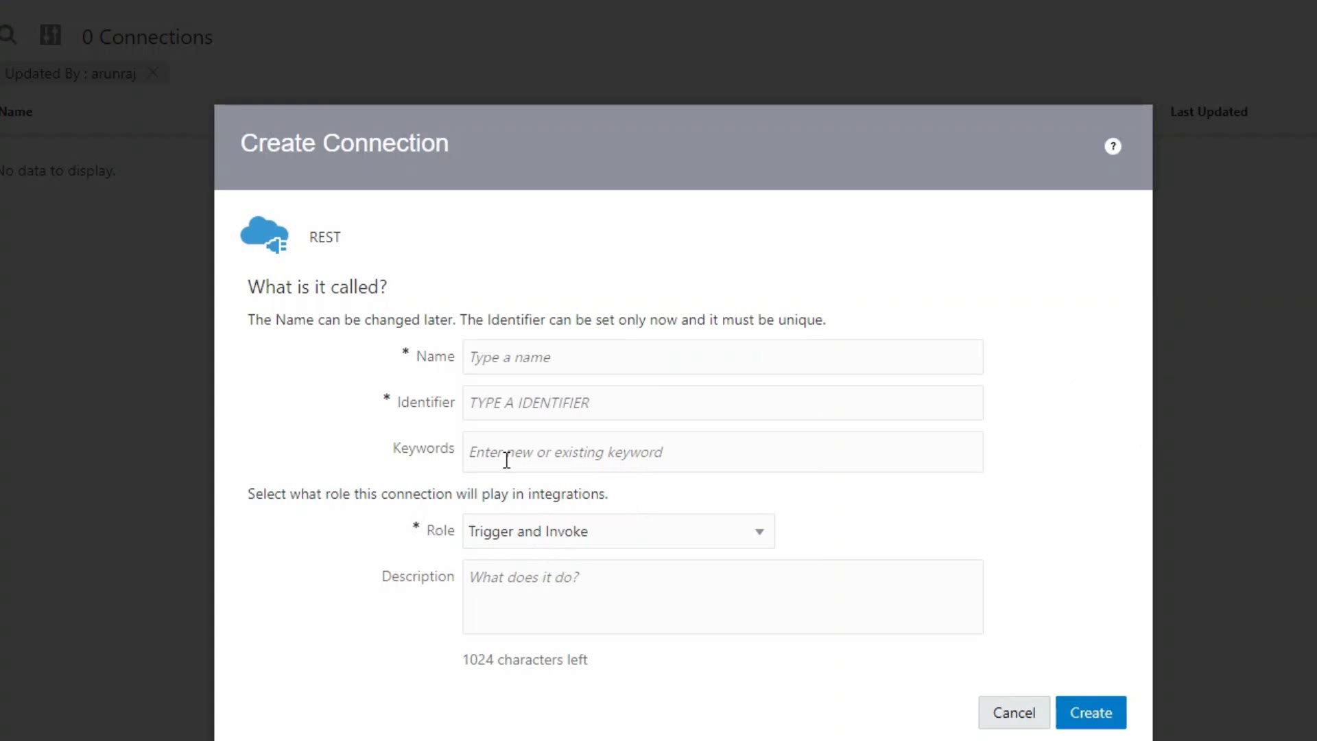
Name the new REST connection ARAJ_REST_CALC_CONN
{"action": "left_click", "coordinate": [510, 362]}
{"action": "type", "text": "ar"}
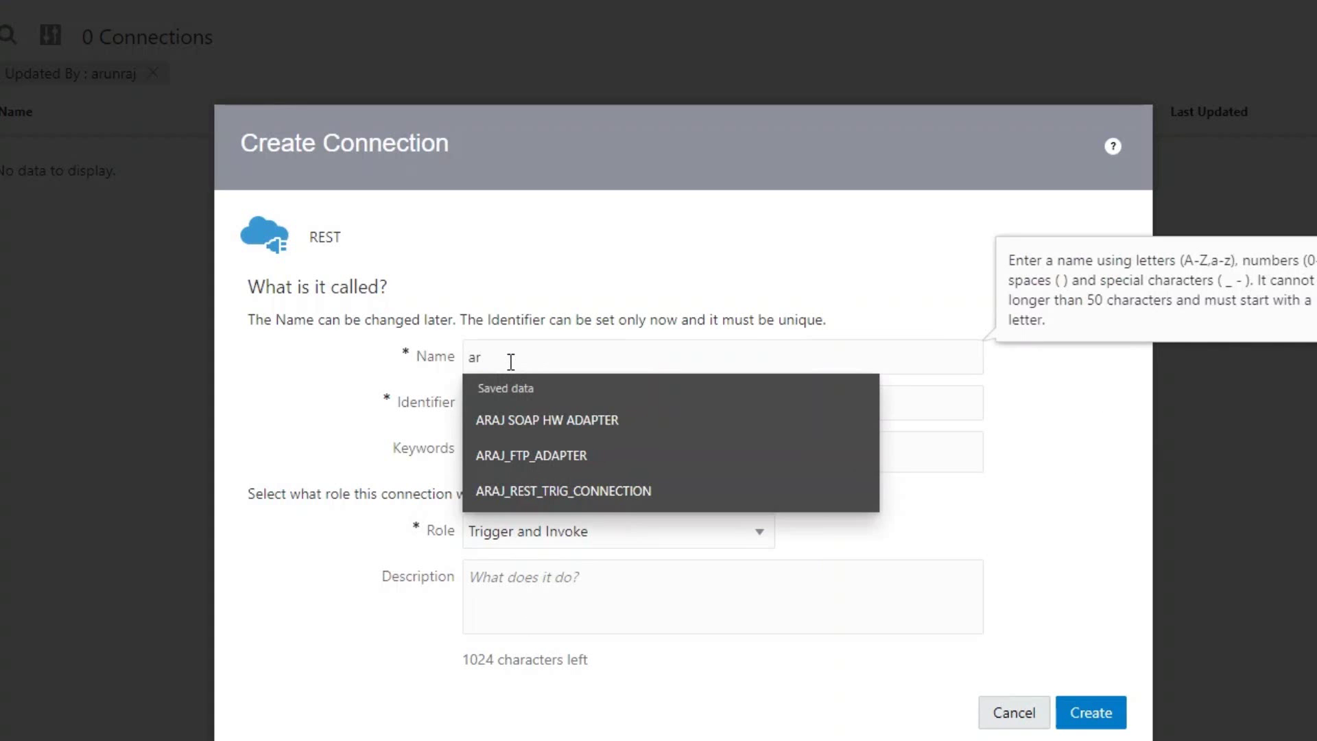
{"action": "type", "text": "AJ_"}
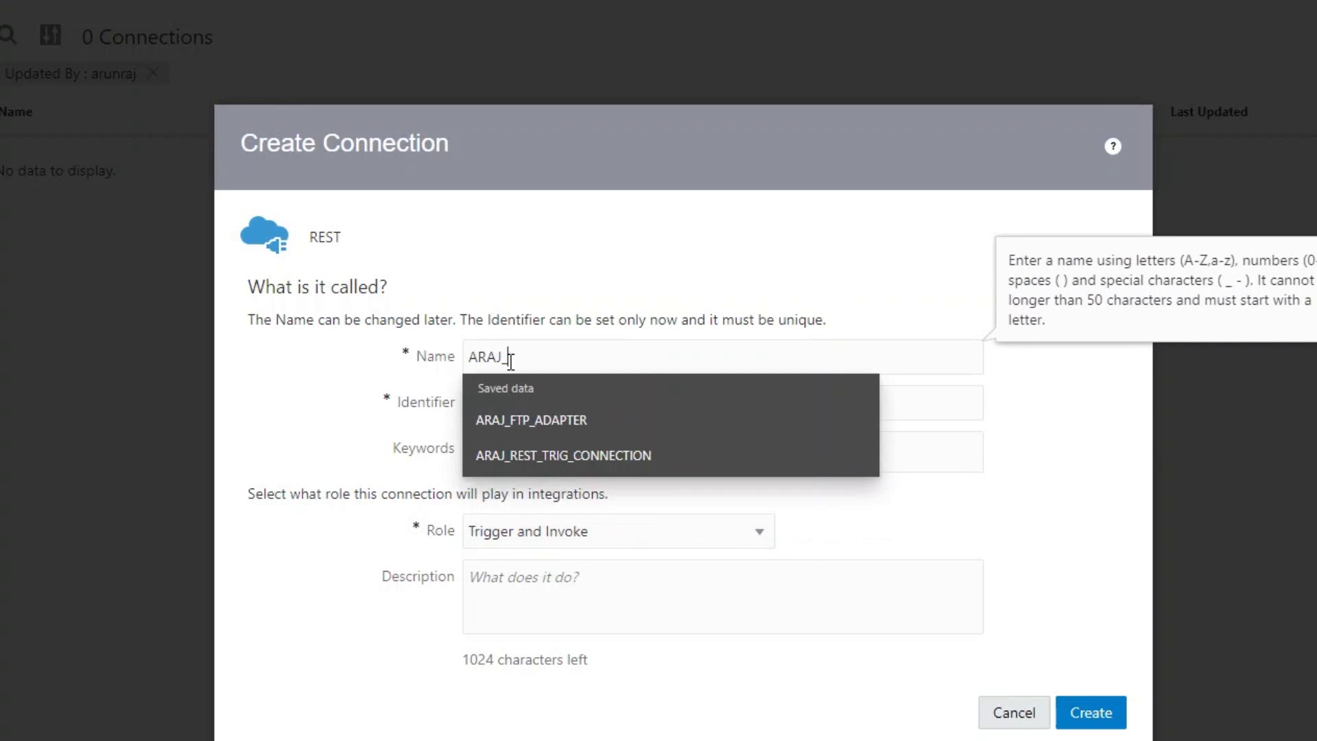
{"action": "type", "text": "REST"}
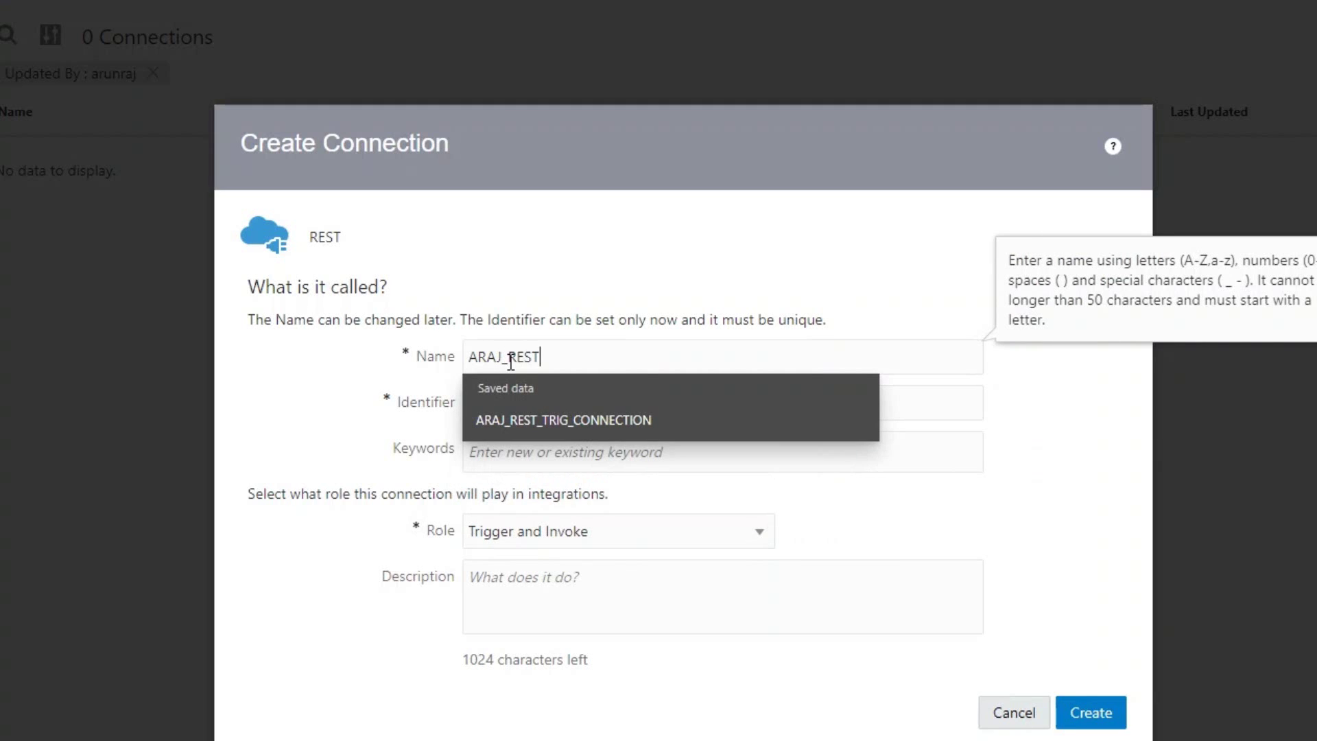
{"action": "type", "text": "_CAL_"}
{"action": "key", "text": "BackSpace"}
{"action": "key", "text": "BackSpace"}
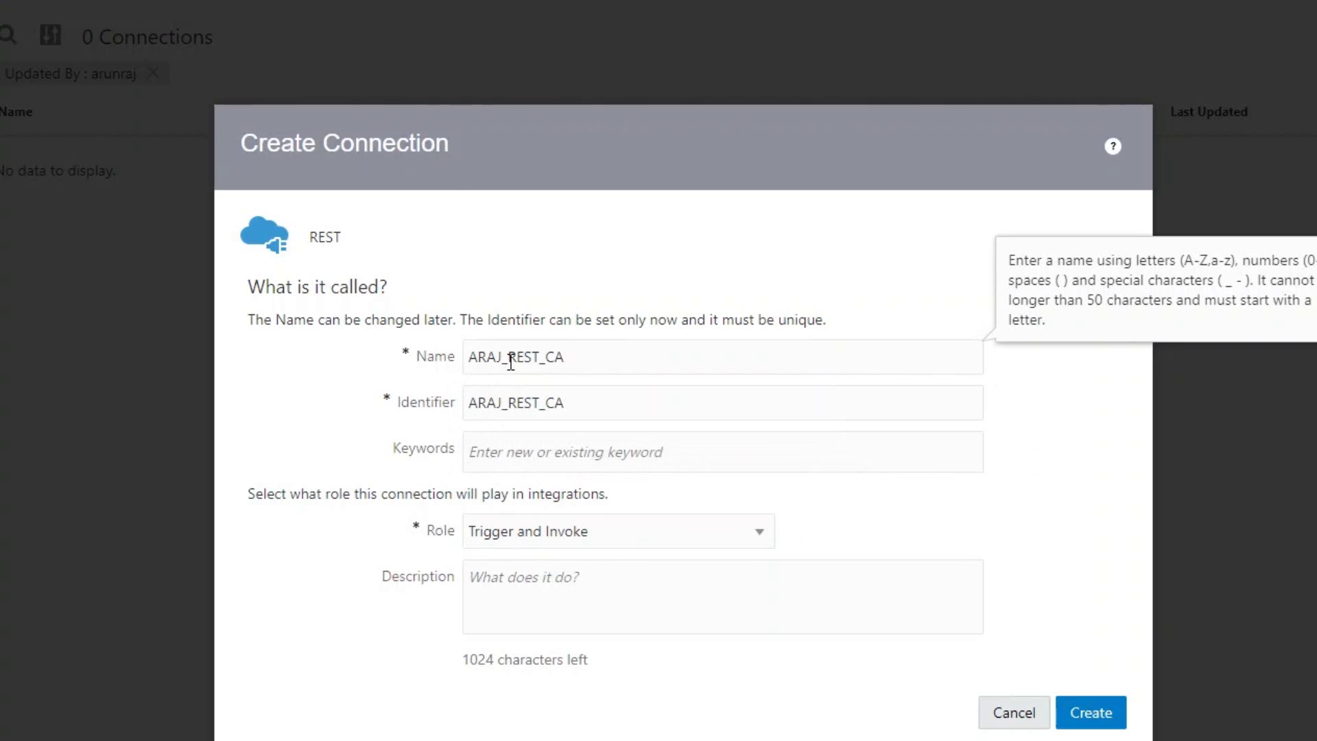
{"action": "type", "text": "LC_CONN"}
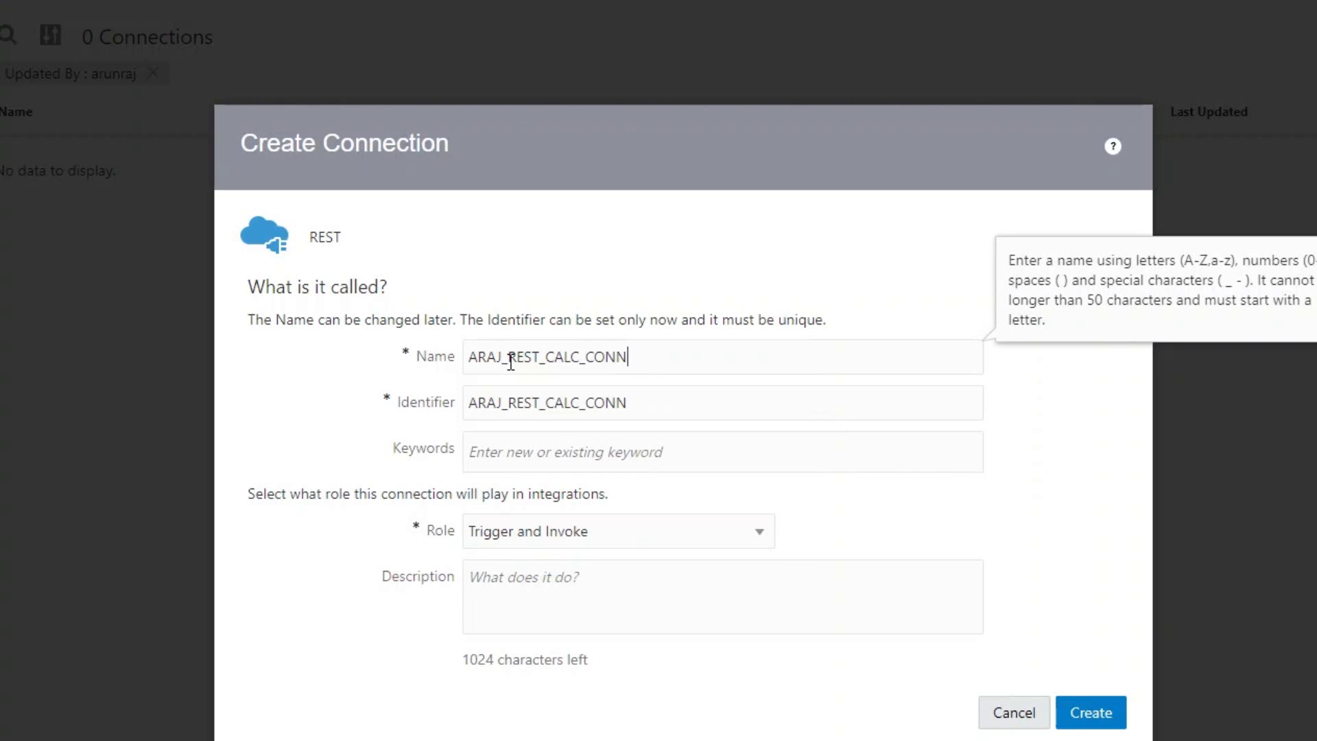
Set the connection's role to Trigger and create the connection
{"action": "left_click", "coordinate": [570, 535]}
{"action": "left_click", "coordinate": [557, 590]}
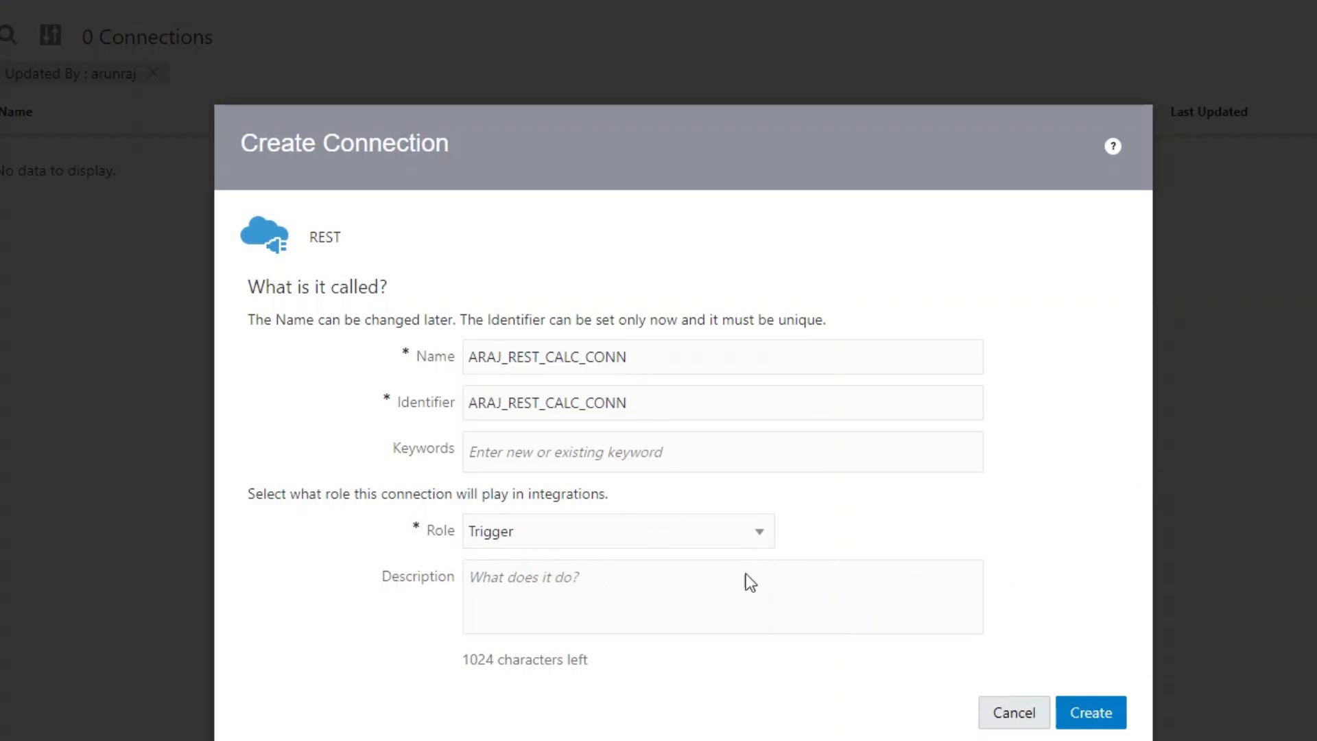
{"action": "left_click", "coordinate": [1101, 709]}
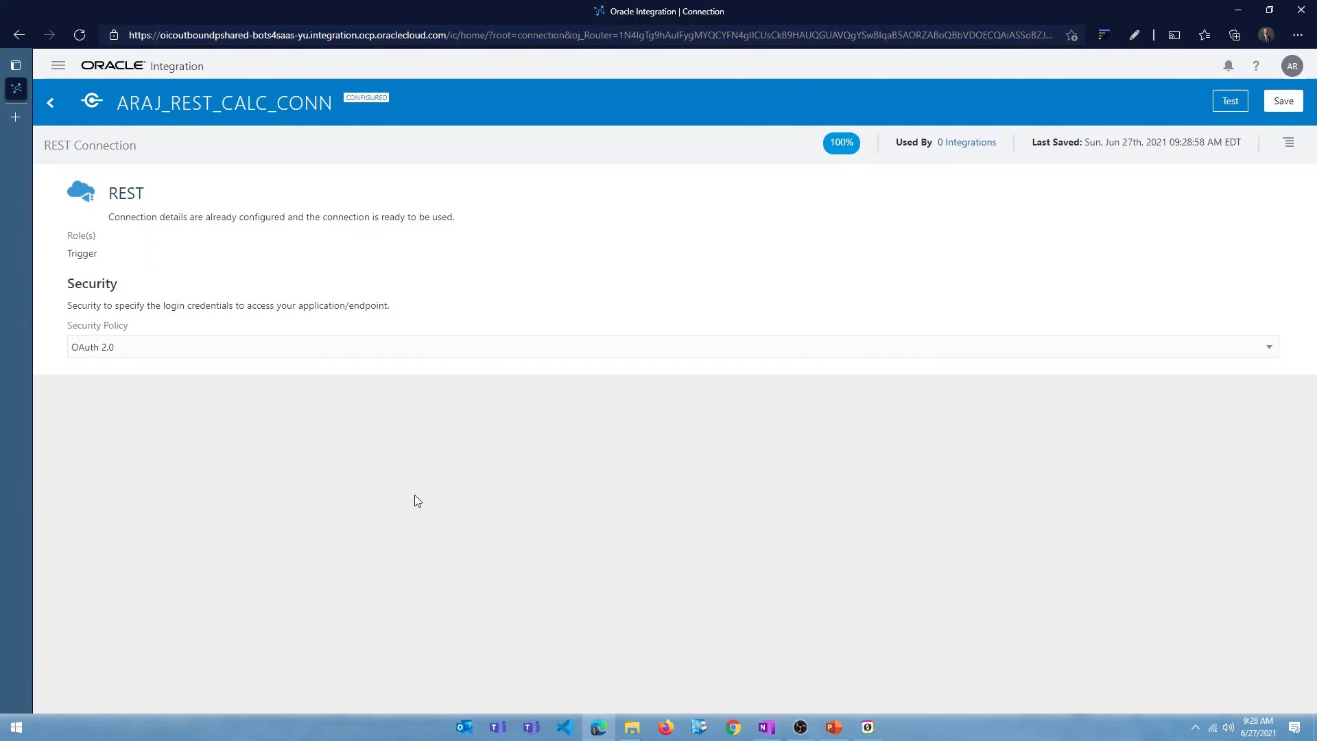
Set the connection's security policy to Basic Authentication, test and save the connection, and return to the connections list
{"action": "left_click", "coordinate": [341, 352]}
{"action": "left_click", "coordinate": [315, 369]}
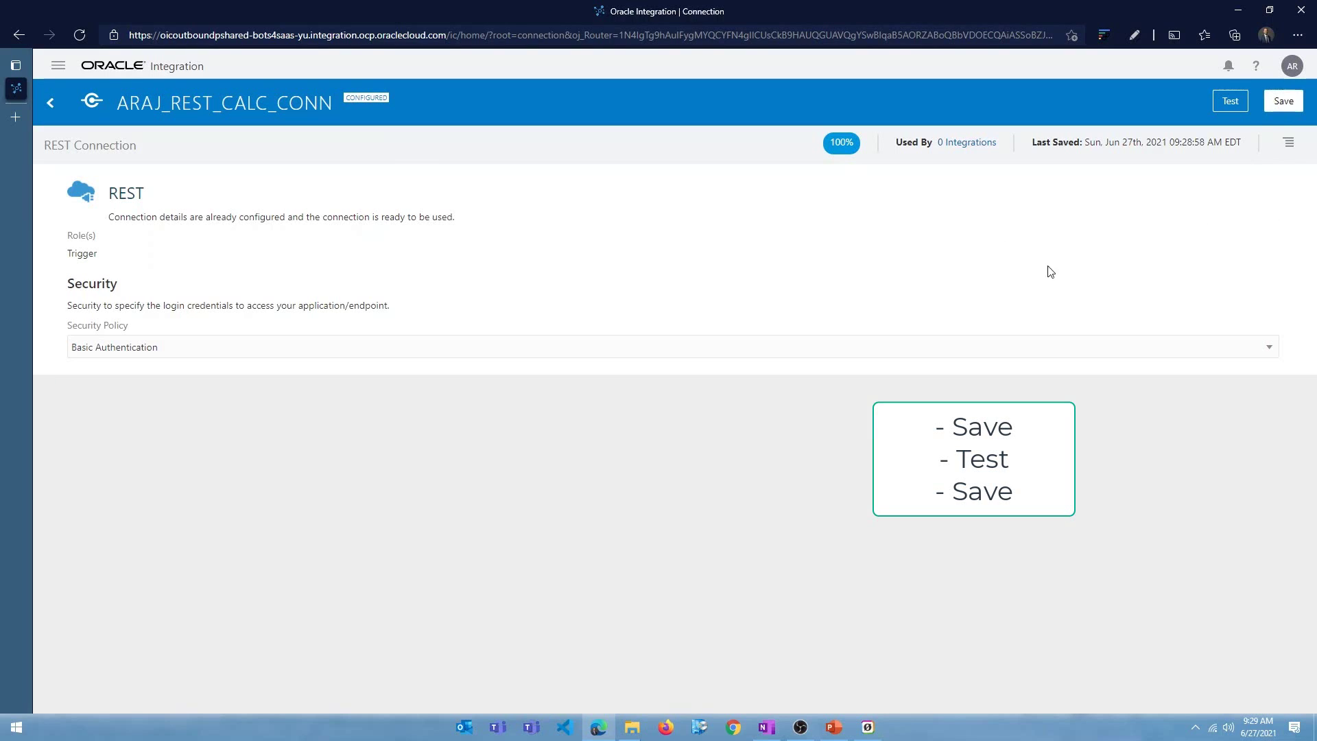
{"action": "left_click", "coordinate": [1236, 103]}
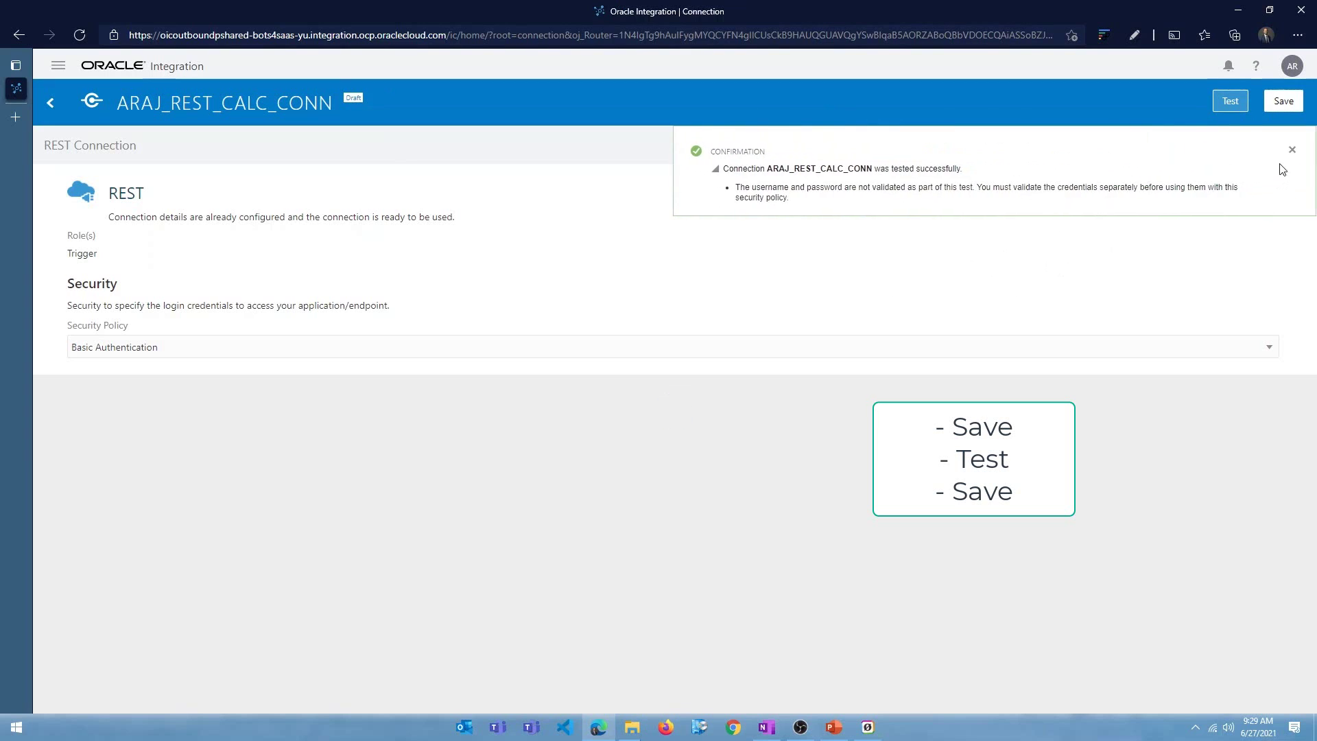
{"action": "left_click", "coordinate": [1292, 150]}
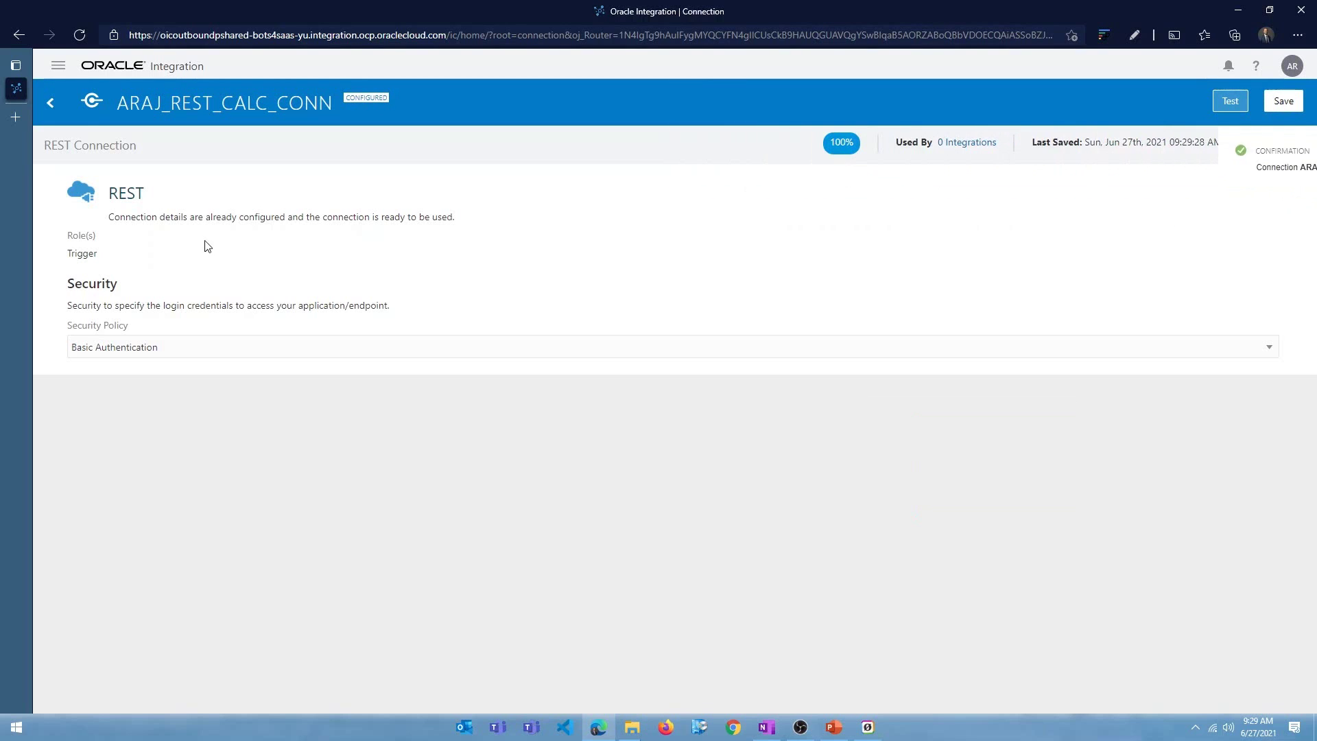
{"action": "left_click", "coordinate": [50, 103]}
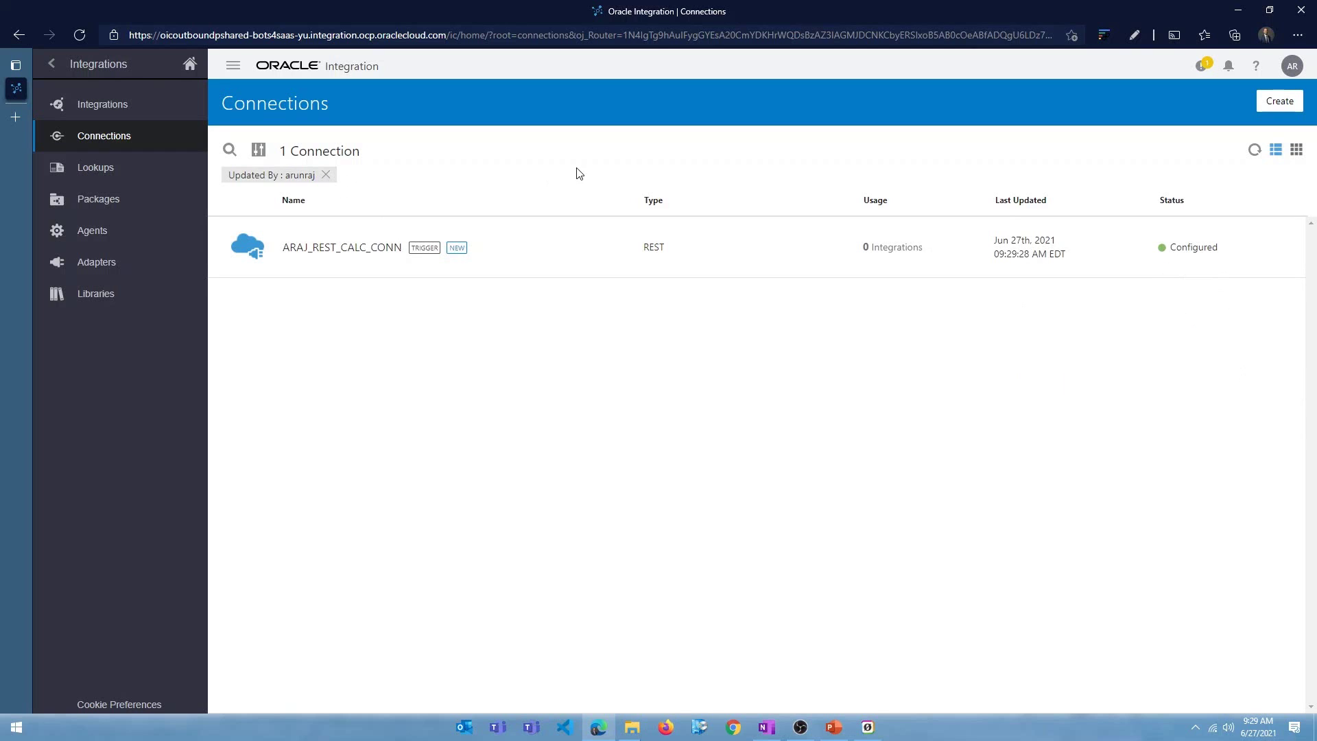
Start a new integration in the App Driven Orchestration style
{"action": "left_click", "coordinate": [114, 115]}
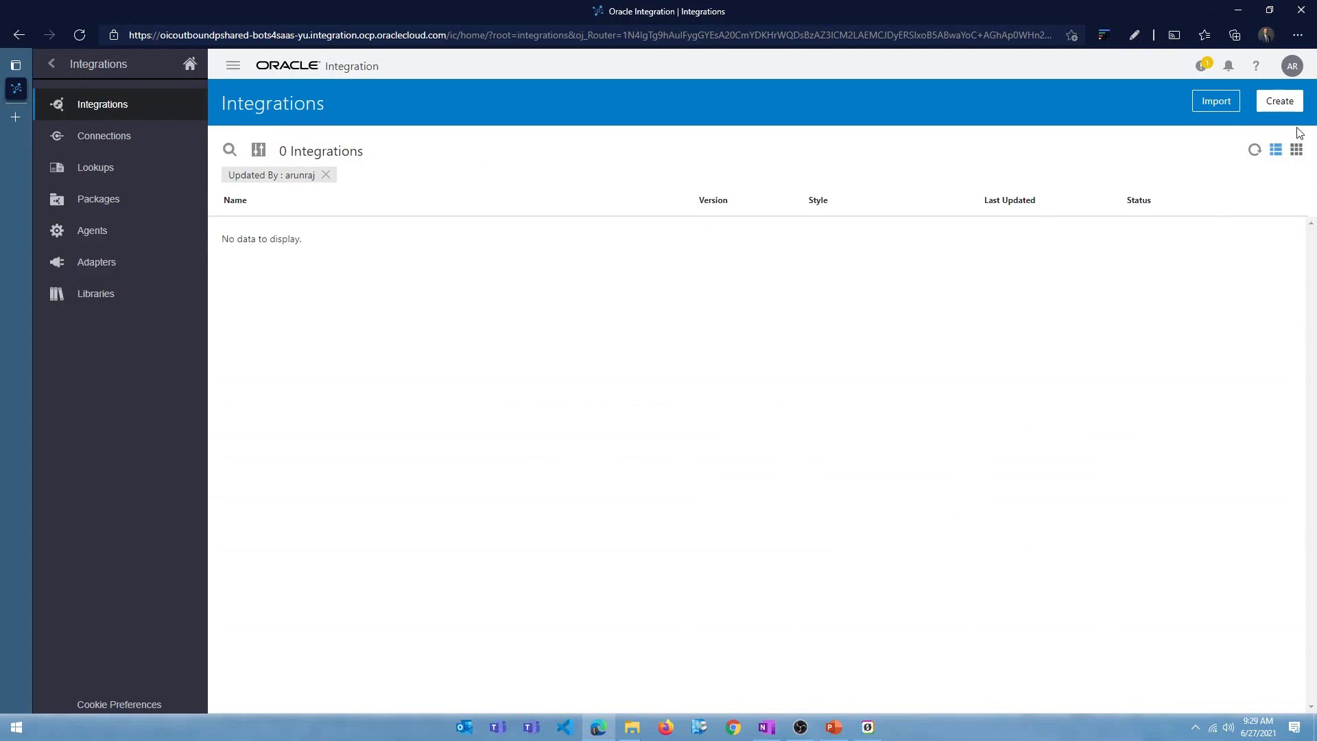
{"action": "left_click", "coordinate": [1280, 101]}
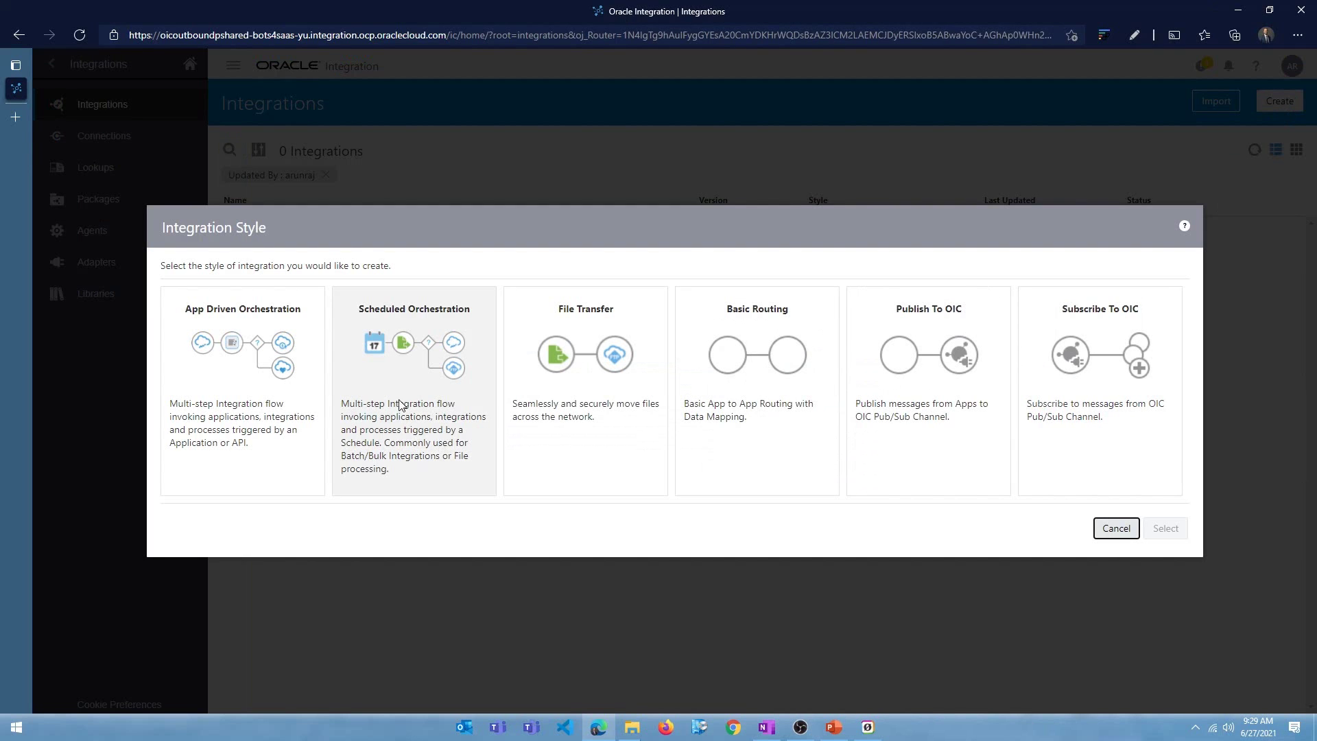
{"action": "left_click", "coordinate": [243, 383]}
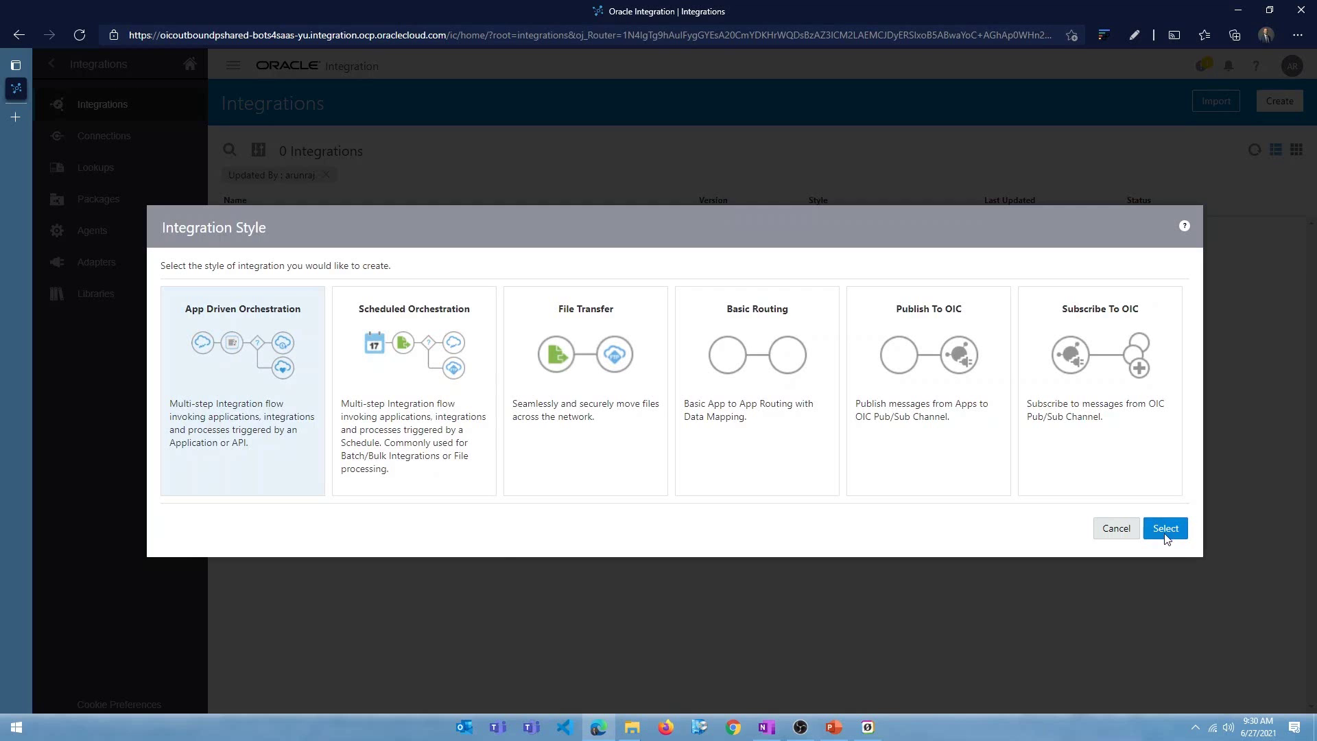
{"action": "left_click", "coordinate": [1168, 530]}
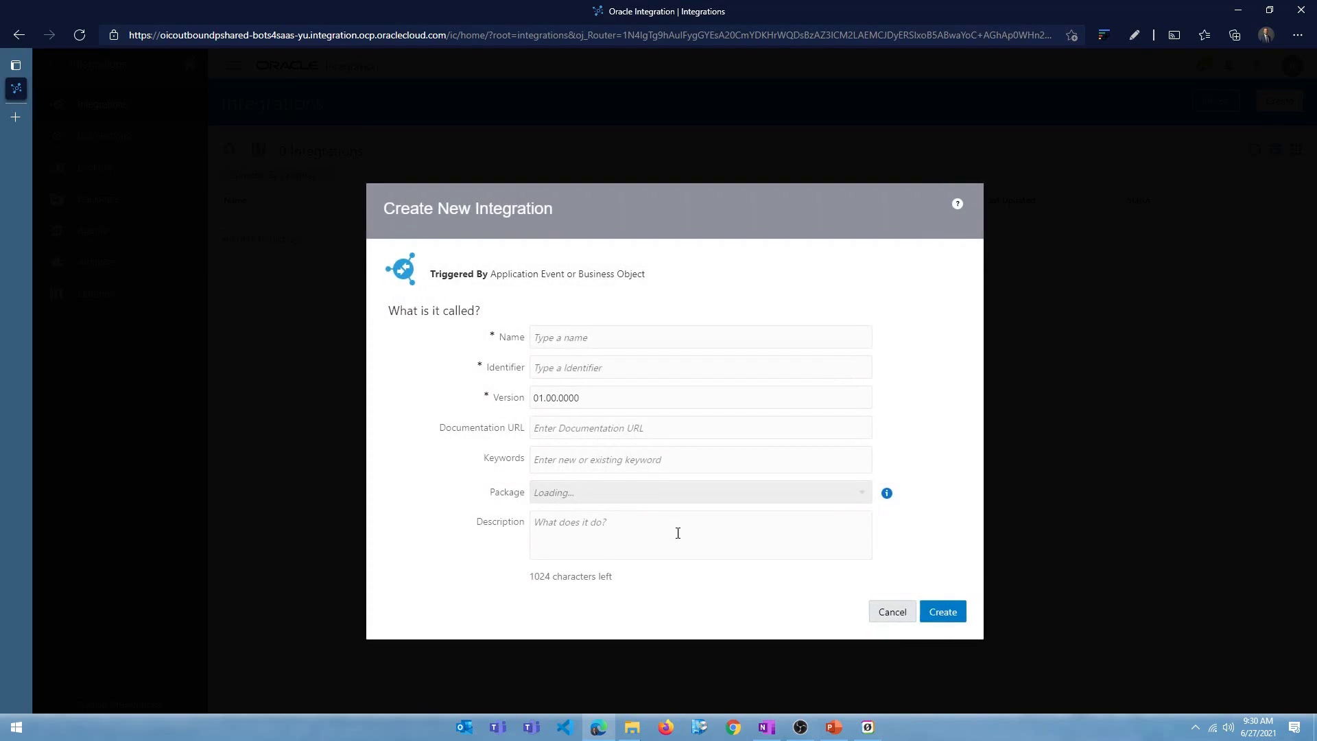
Name the integration ARAJ_CALC_REST_API and create it with version 01.00.0000
{"action": "left_click", "coordinate": [556, 339]}
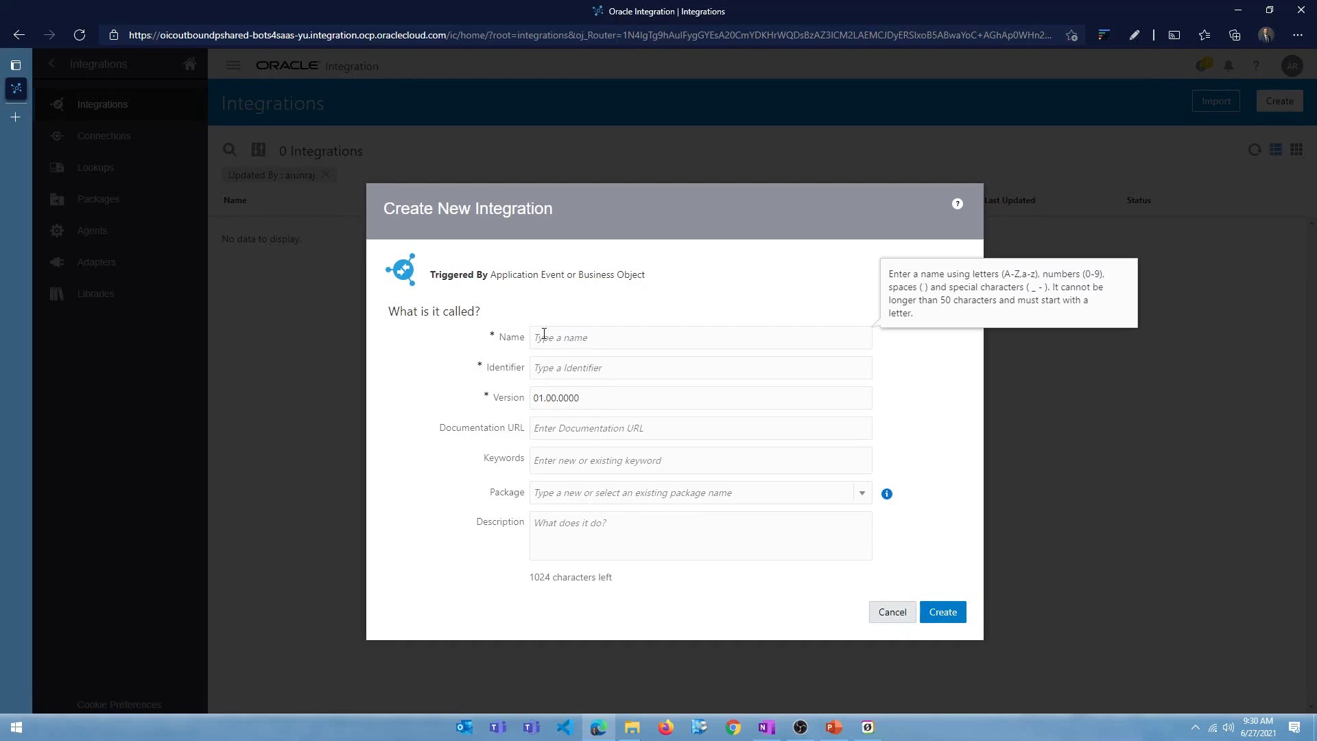
{"action": "type", "text": "ARAJ_CALC_REST_API"}
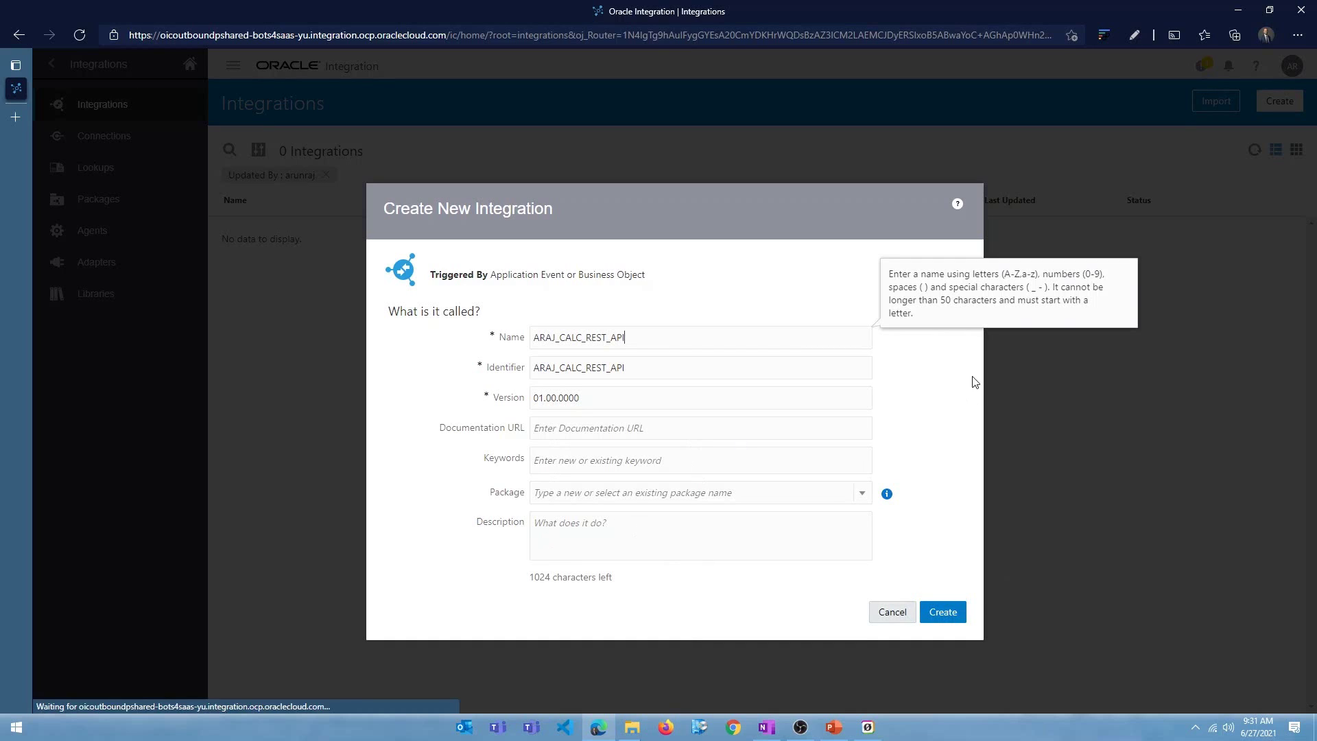
{"action": "left_click", "coordinate": [940, 421]}
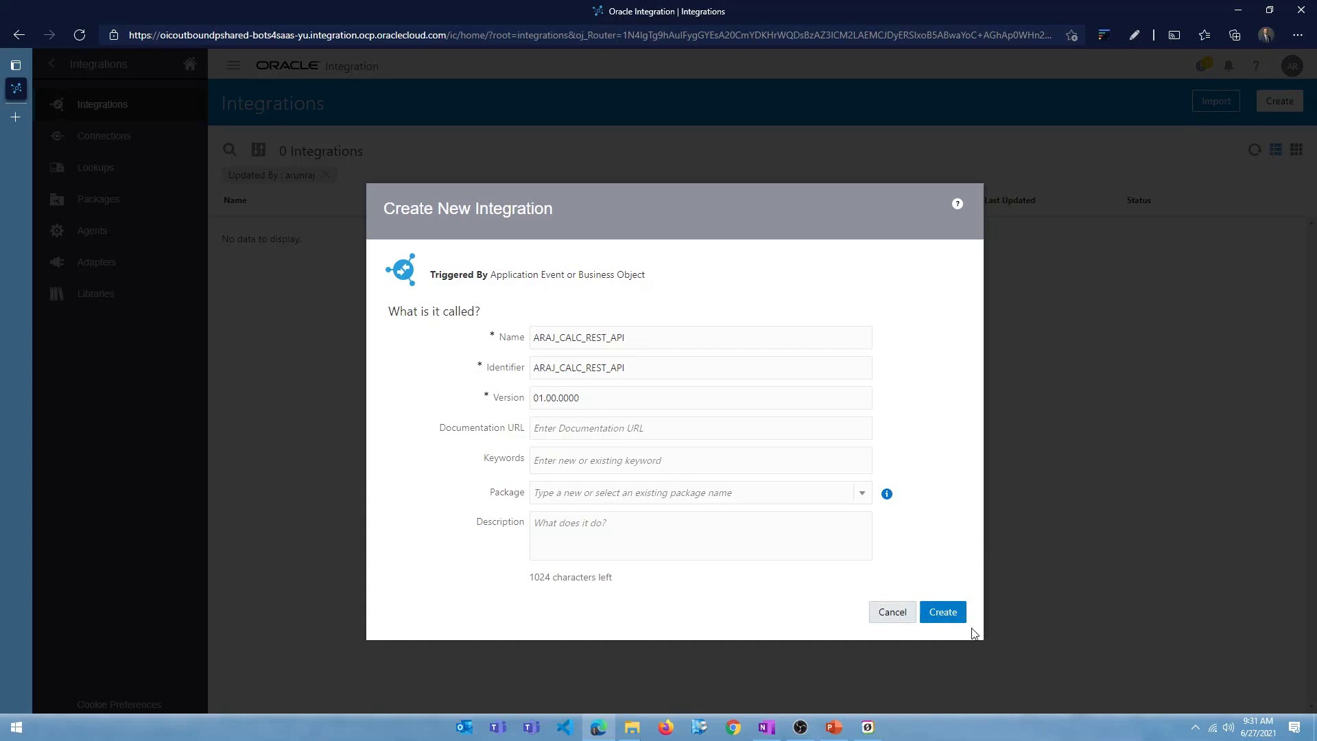
{"action": "left_click", "coordinate": [943, 612]}
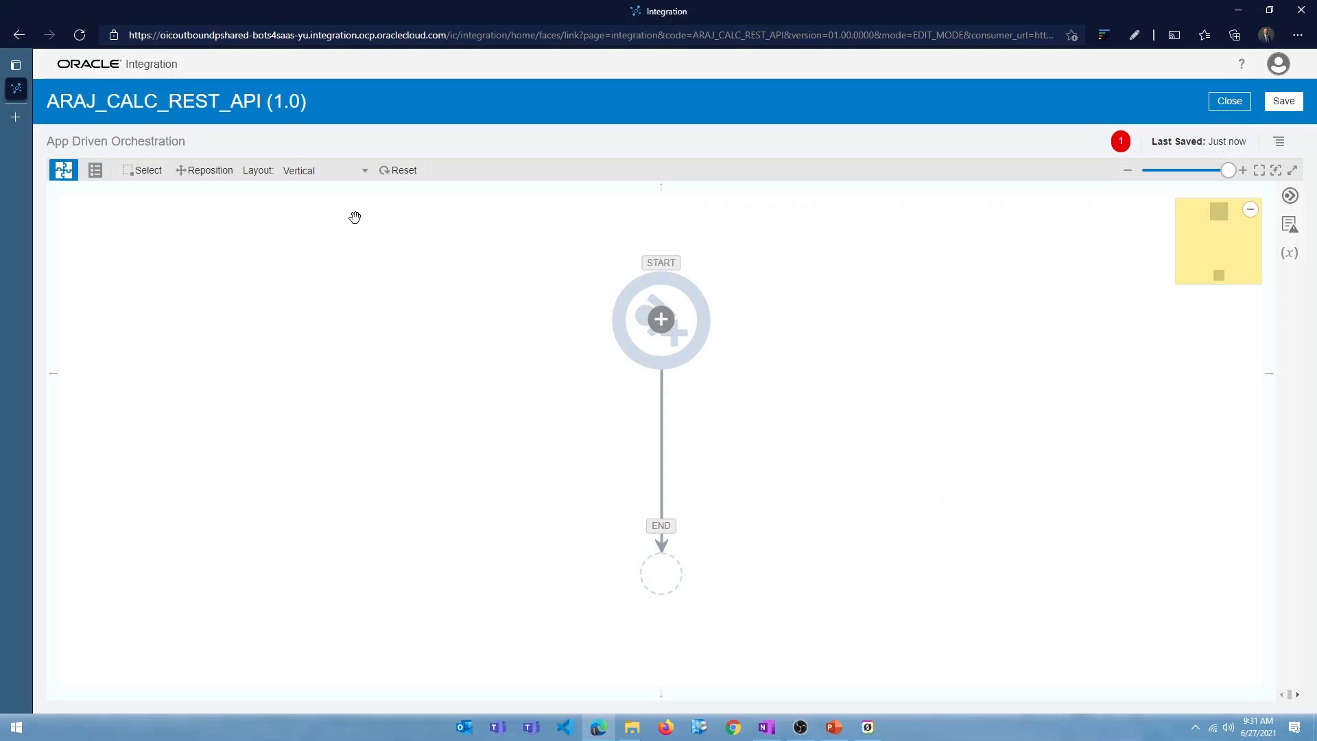
Set the integration's layout to Horizontal and add the ARAJ_REST_CALC_CONN REST connection as its start trigger
{"action": "left_click", "coordinate": [361, 173]}
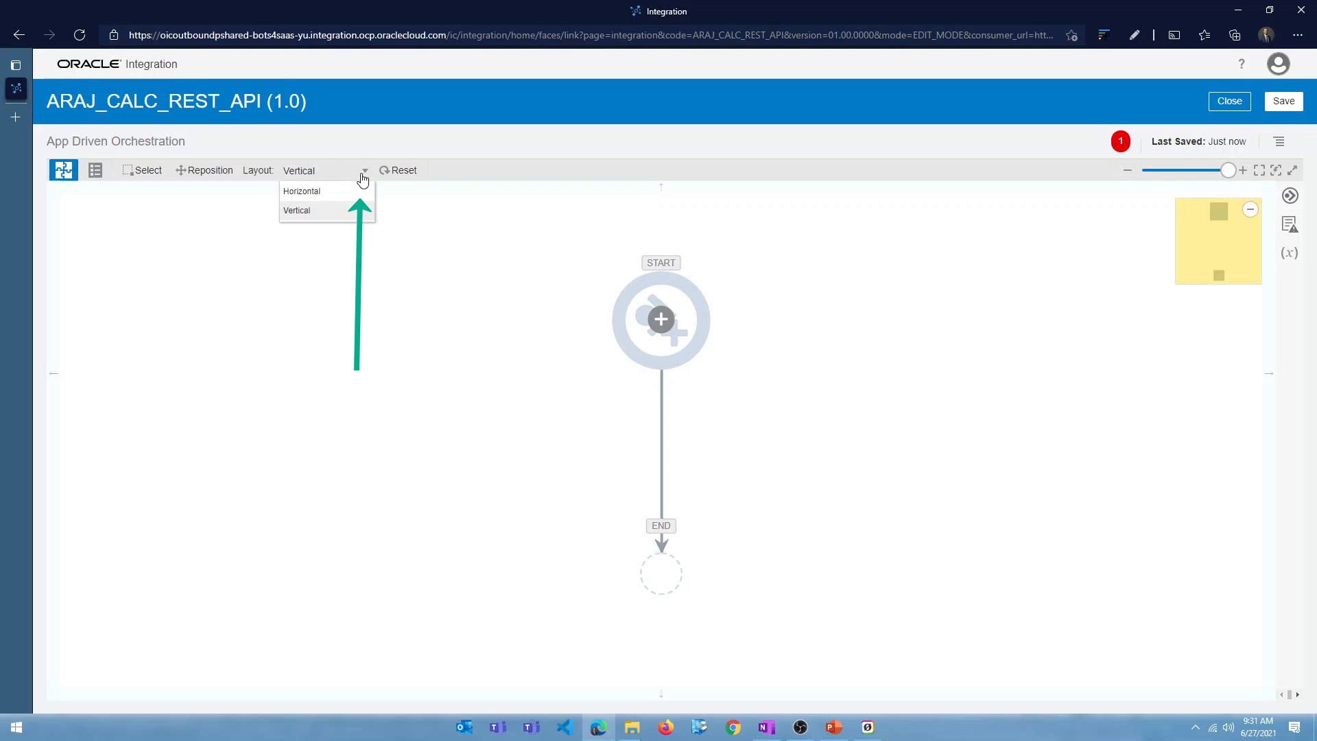
{"action": "left_click", "coordinate": [356, 195]}
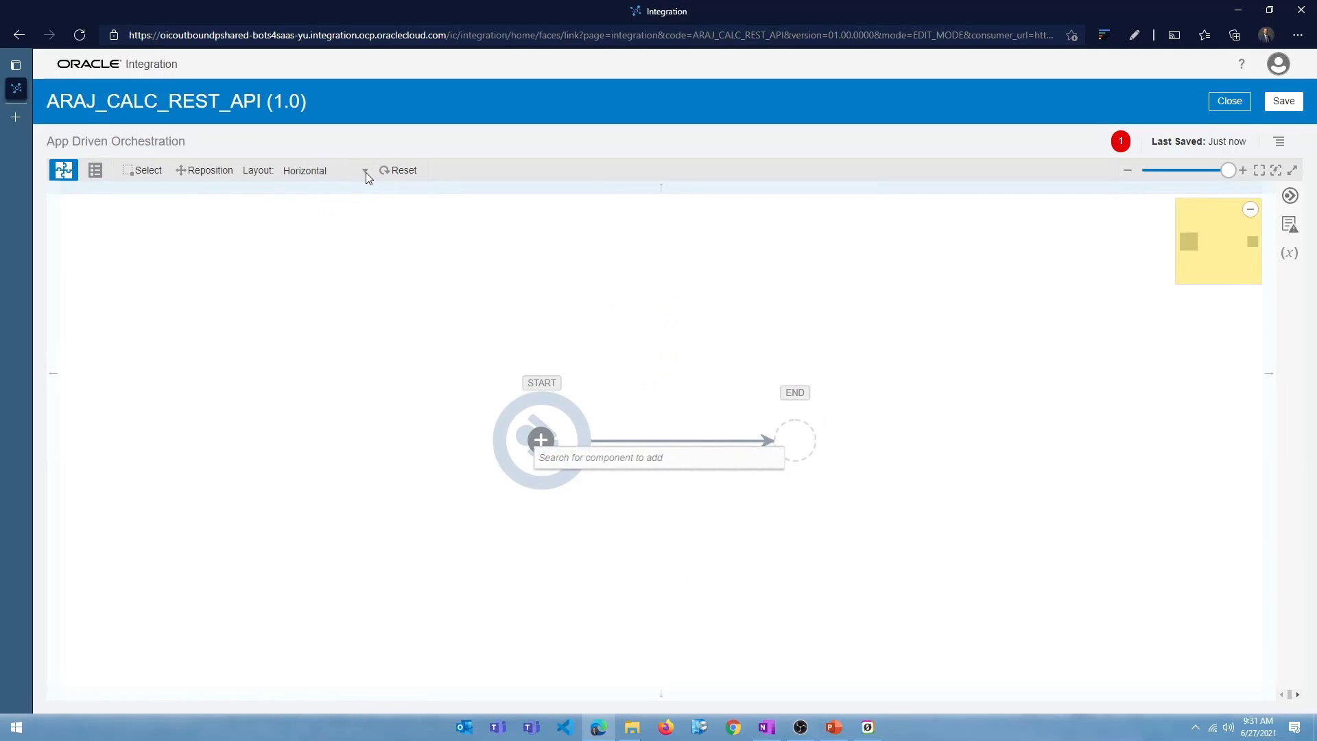
{"action": "left_click", "coordinate": [640, 457]}
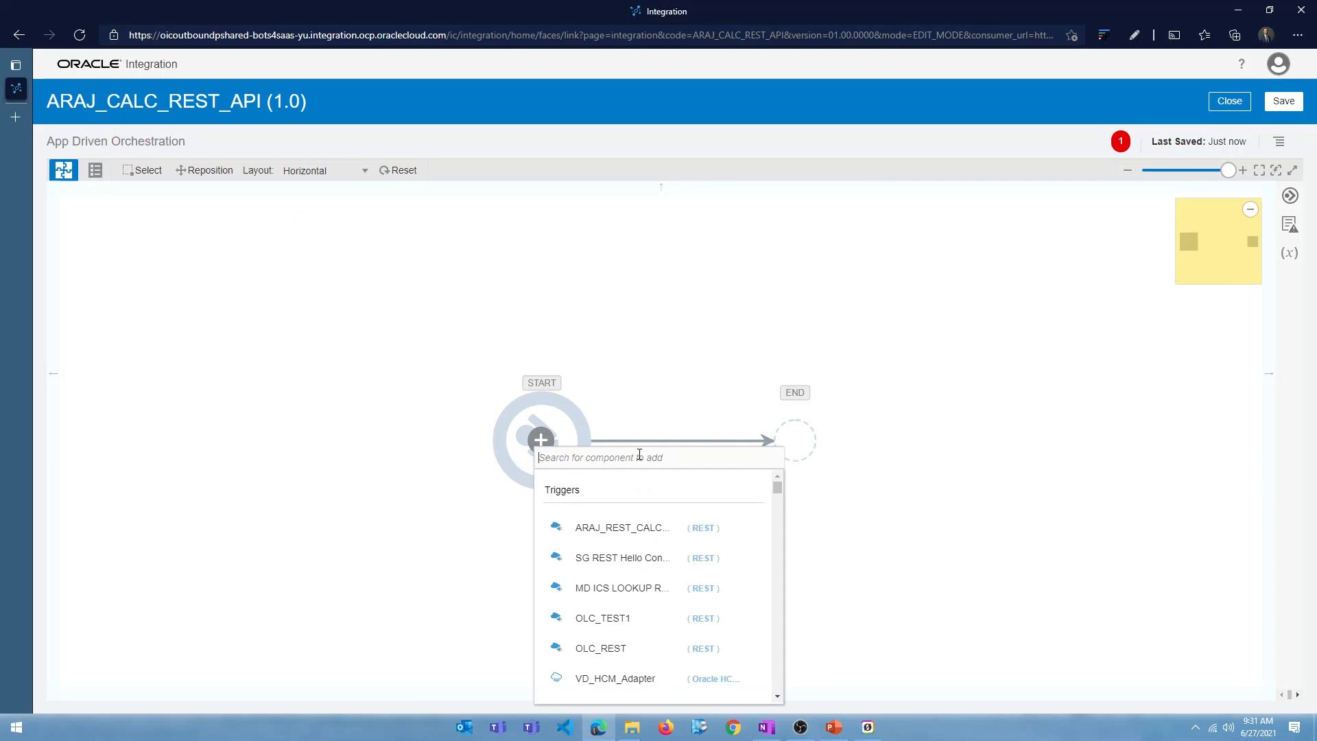
{"action": "left_click", "coordinate": [639, 454]}
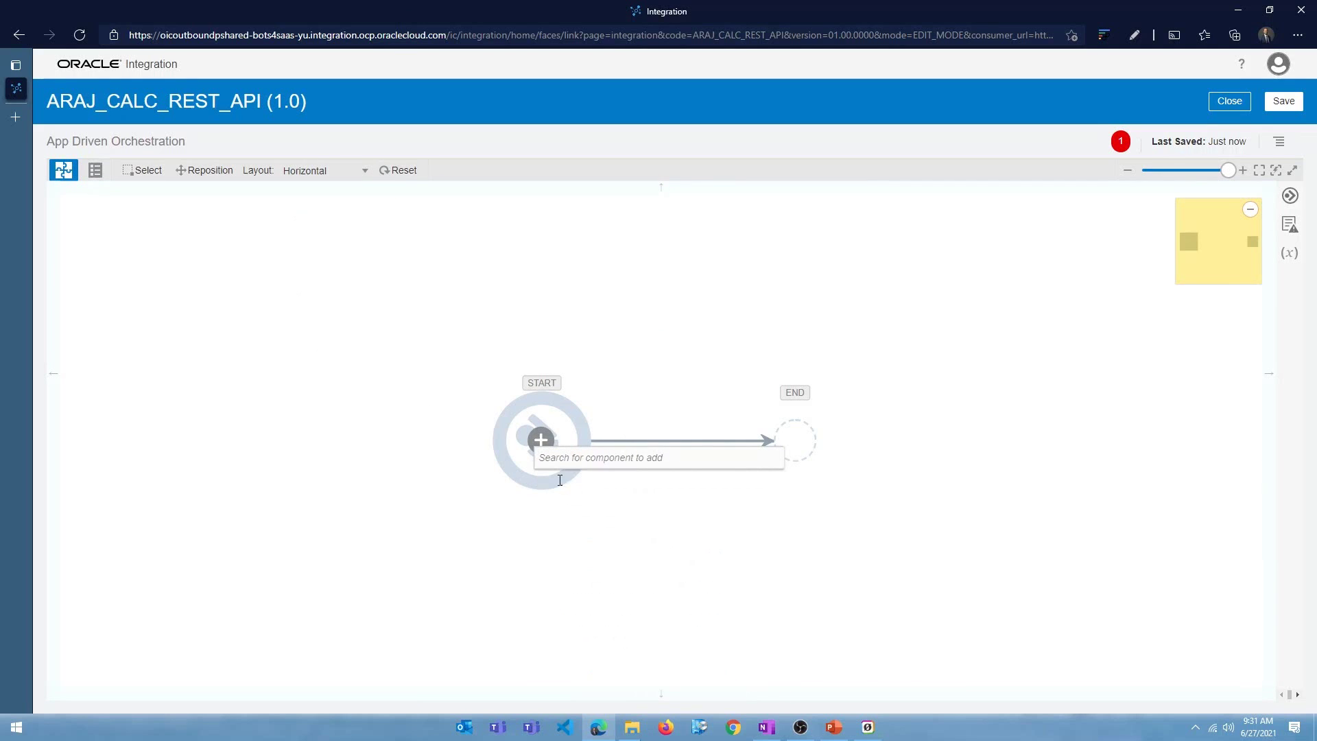
{"action": "left_click", "coordinate": [578, 461]}
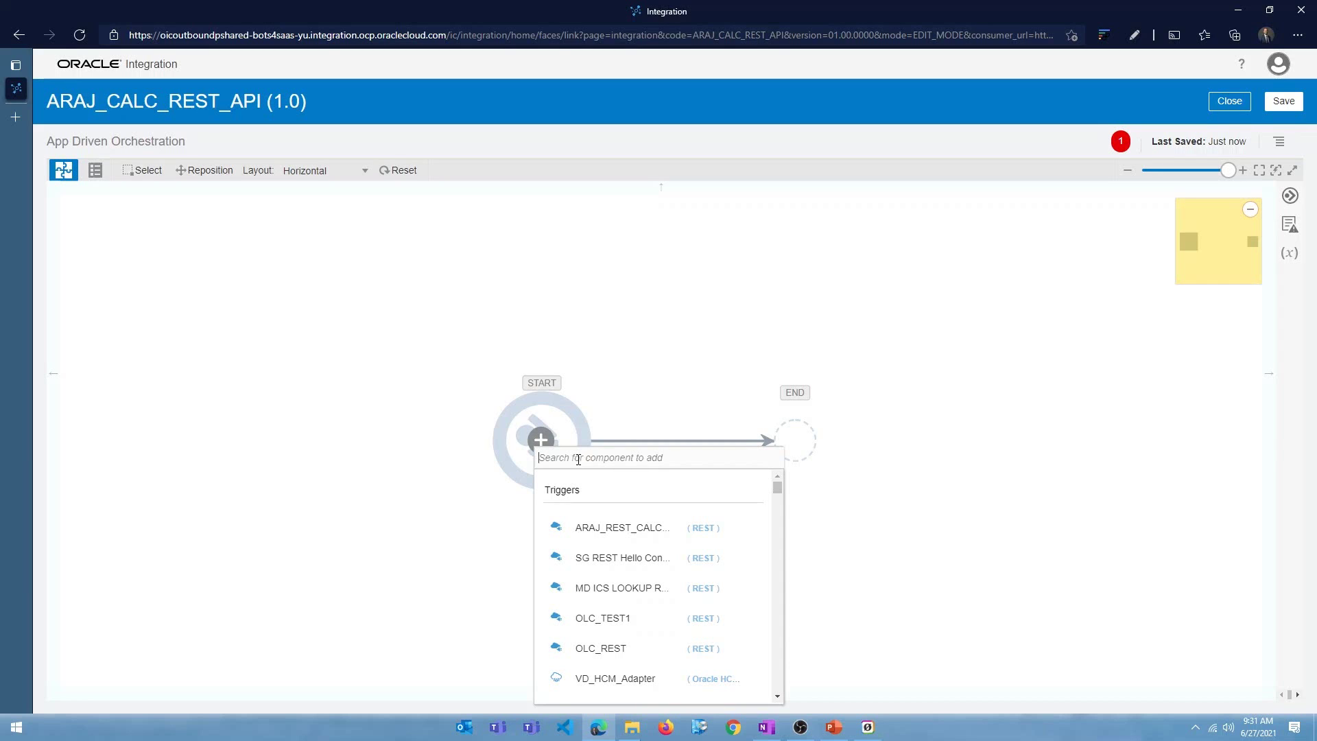
{"action": "left_click", "coordinate": [652, 537]}
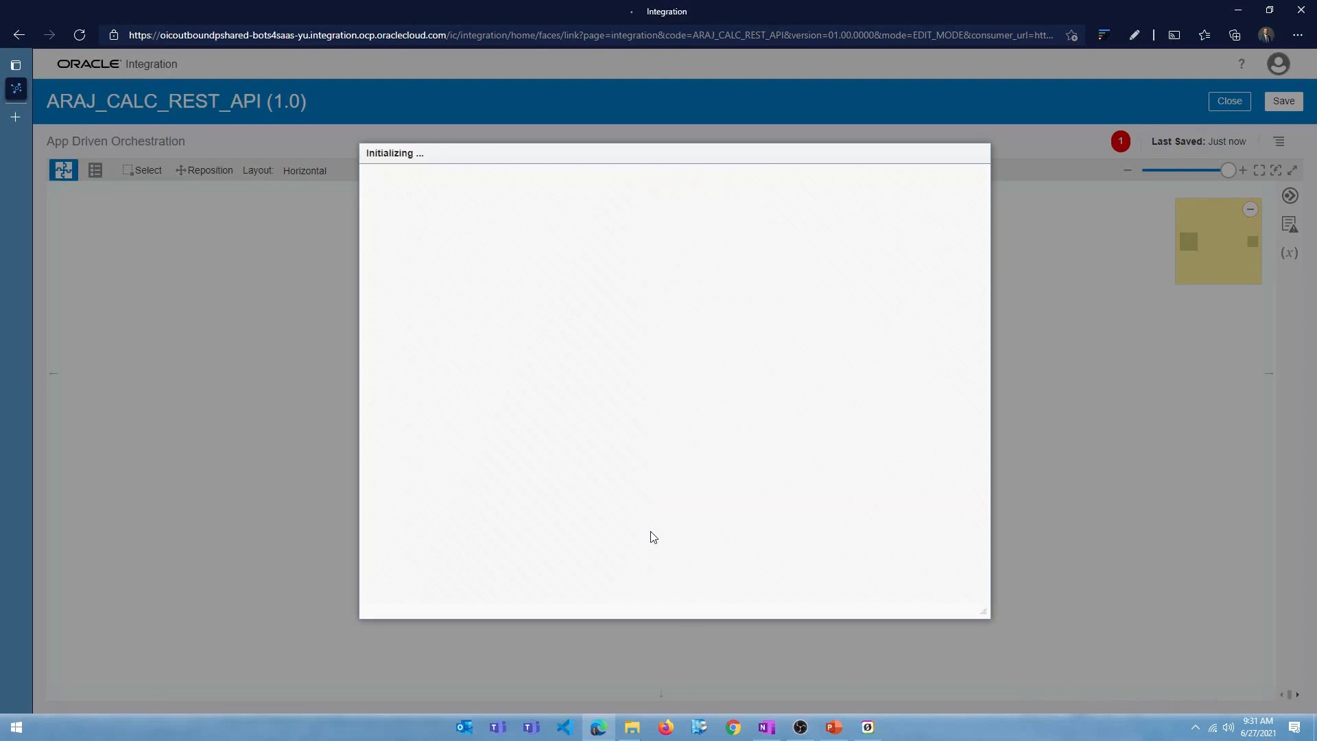
Enter /calculate as the REST endpoint's name and try to continue to the resource configuration
{"action": "left_click", "coordinate": [558, 294]}
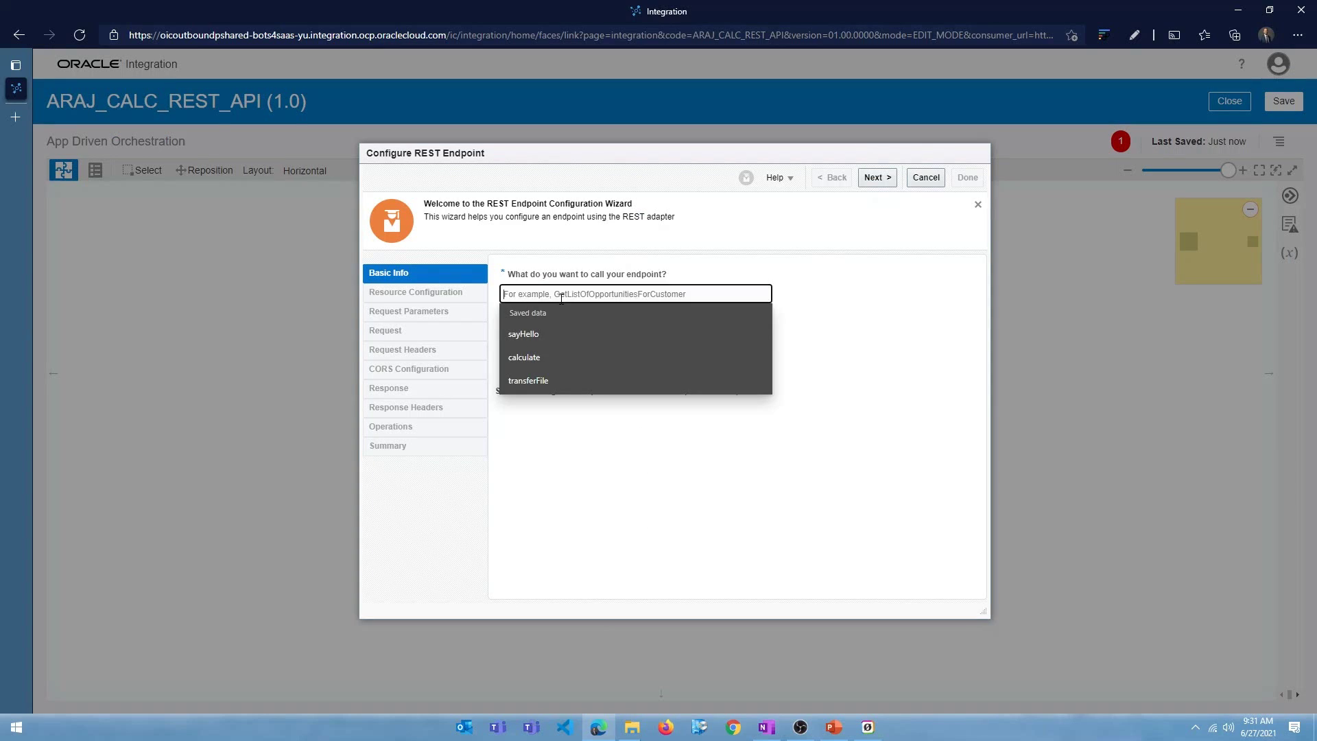
{"action": "left_click", "coordinate": [789, 525]}
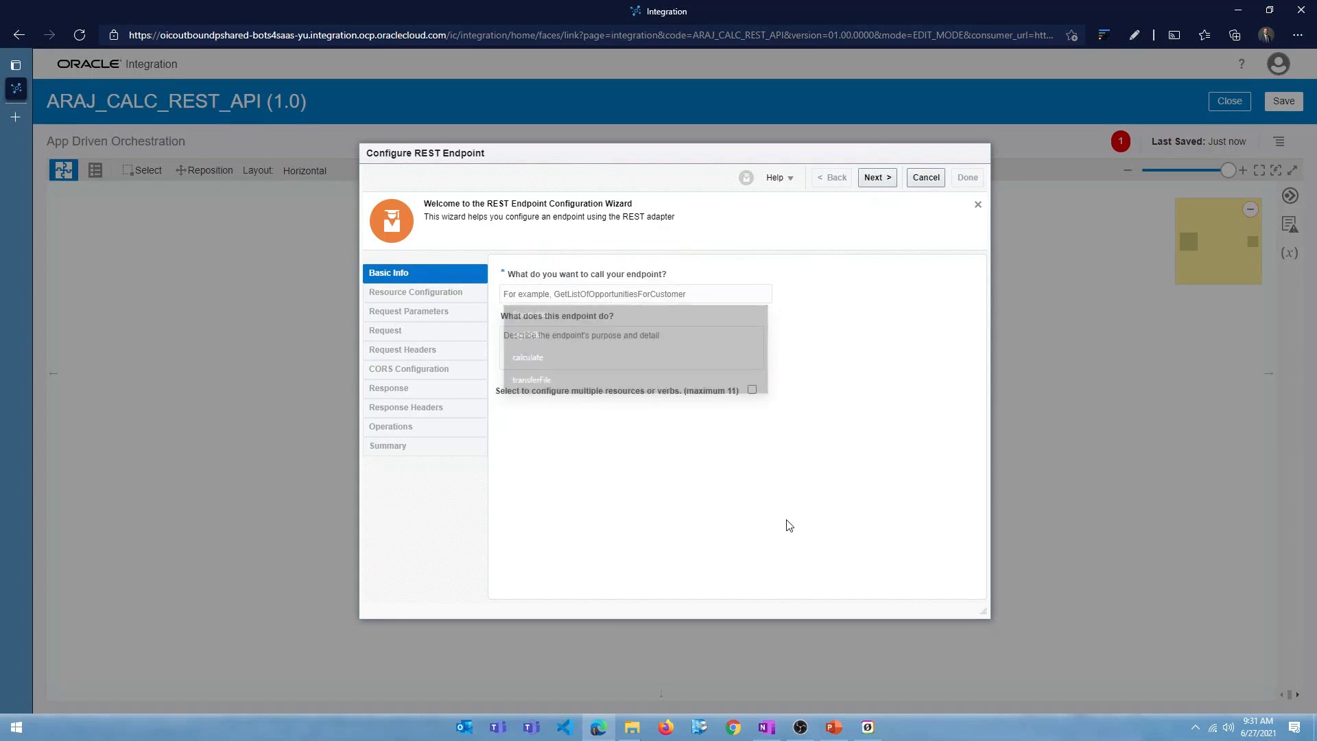
{"action": "left_click", "coordinate": [635, 293]}
{"action": "type", "text": "/c"}
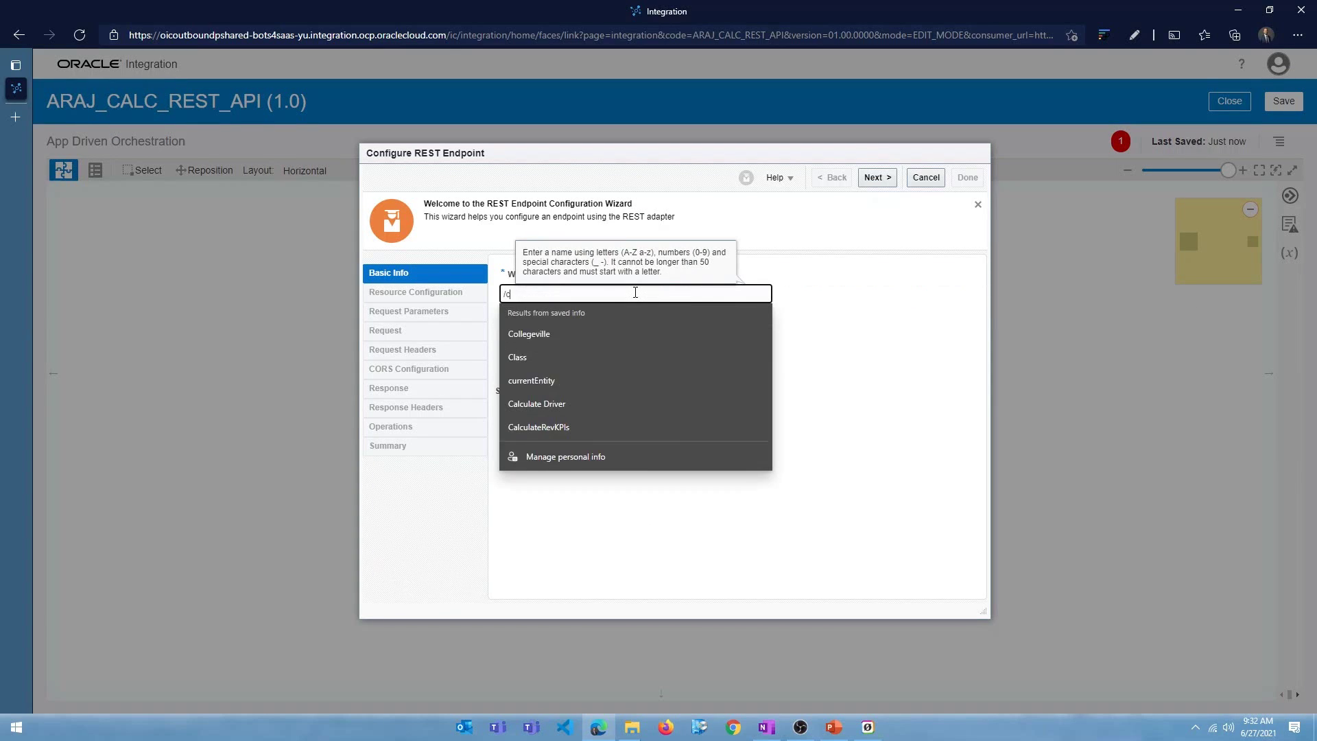
{"action": "type", "text": "alculate"}
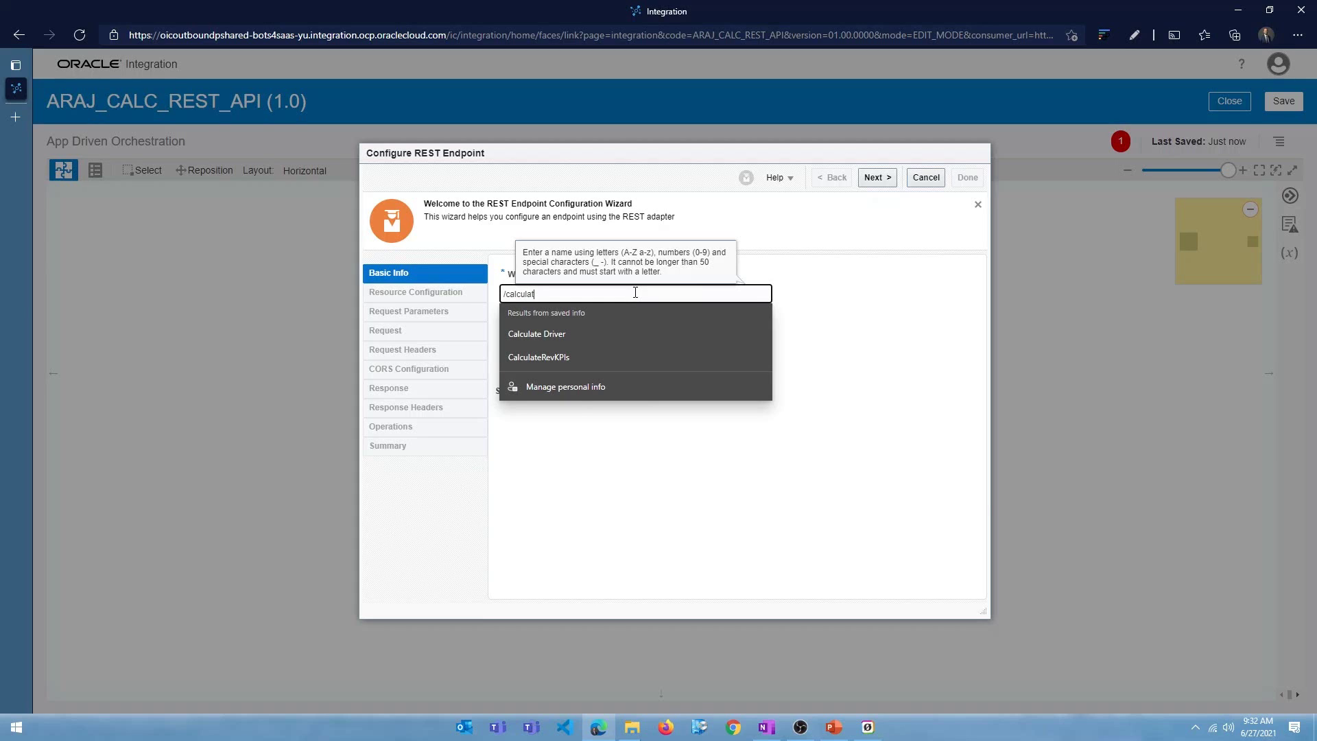
{"action": "left_click", "coordinate": [774, 499]}
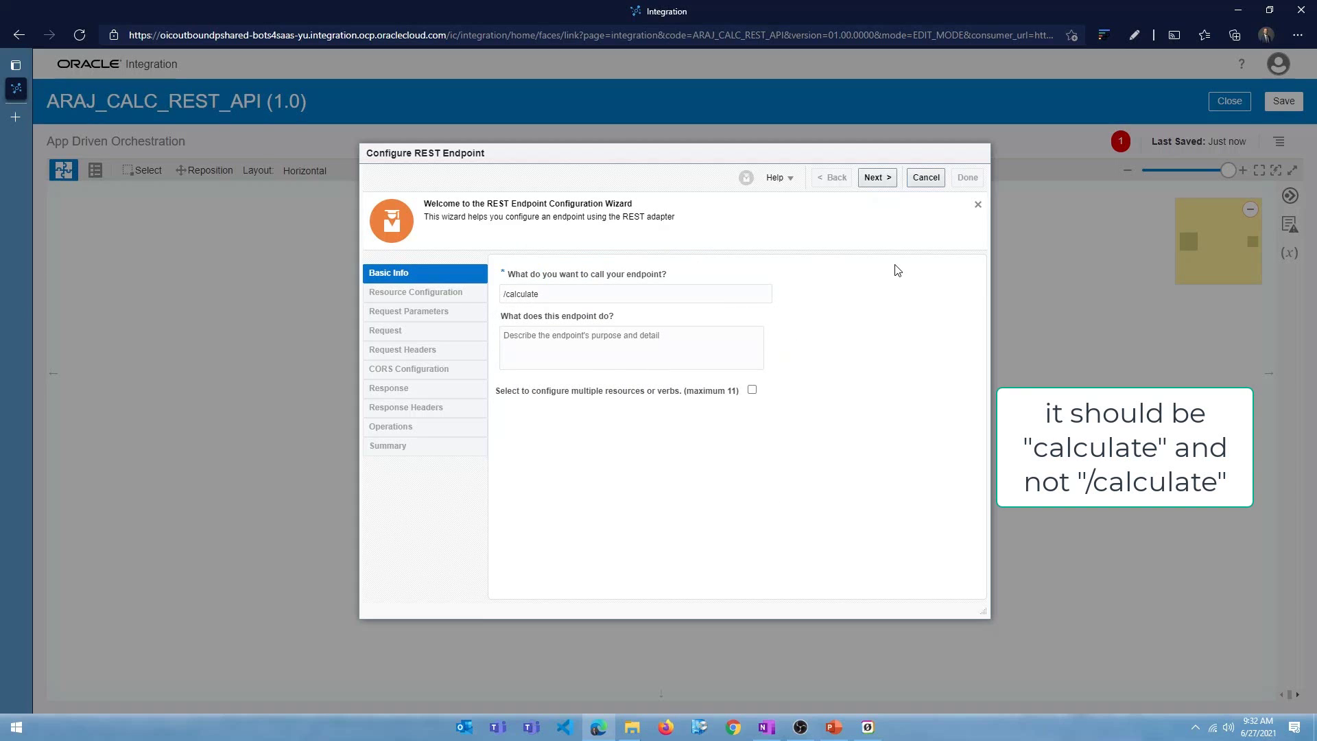
{"action": "left_click", "coordinate": [878, 178]}
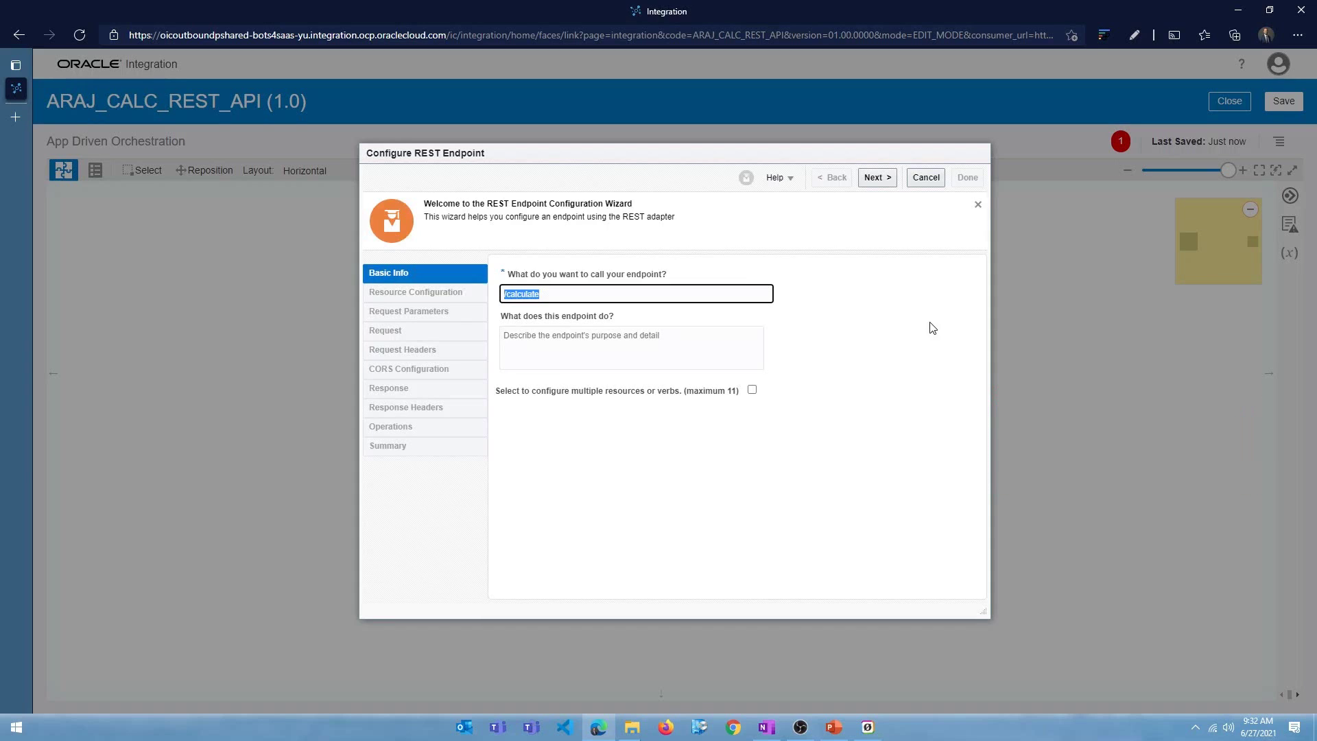
Correct the endpoint's name to calculate, without the slash, and describe its operation as Arithmetic Calculations
{"action": "left_click", "coordinate": [505, 296]}
{"action": "key", "text": "Delete"}
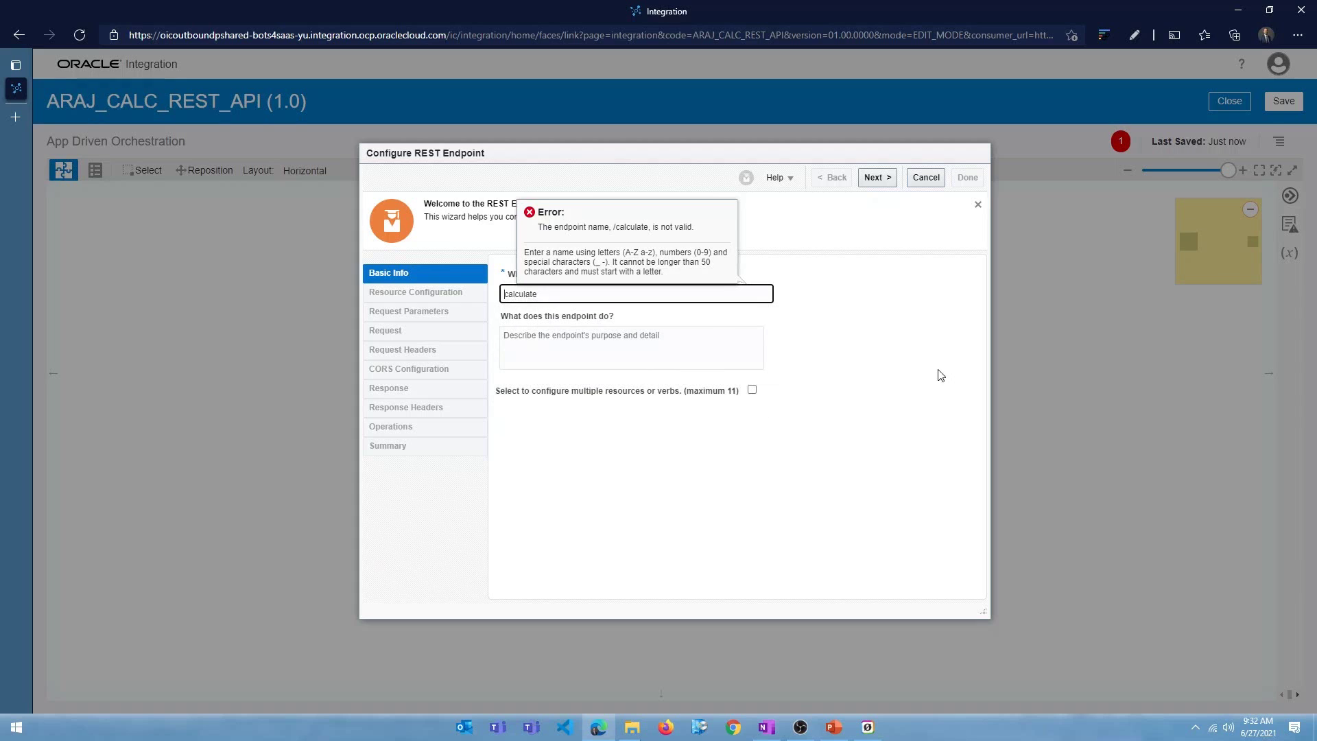
{"action": "left_click", "coordinate": [538, 295]}
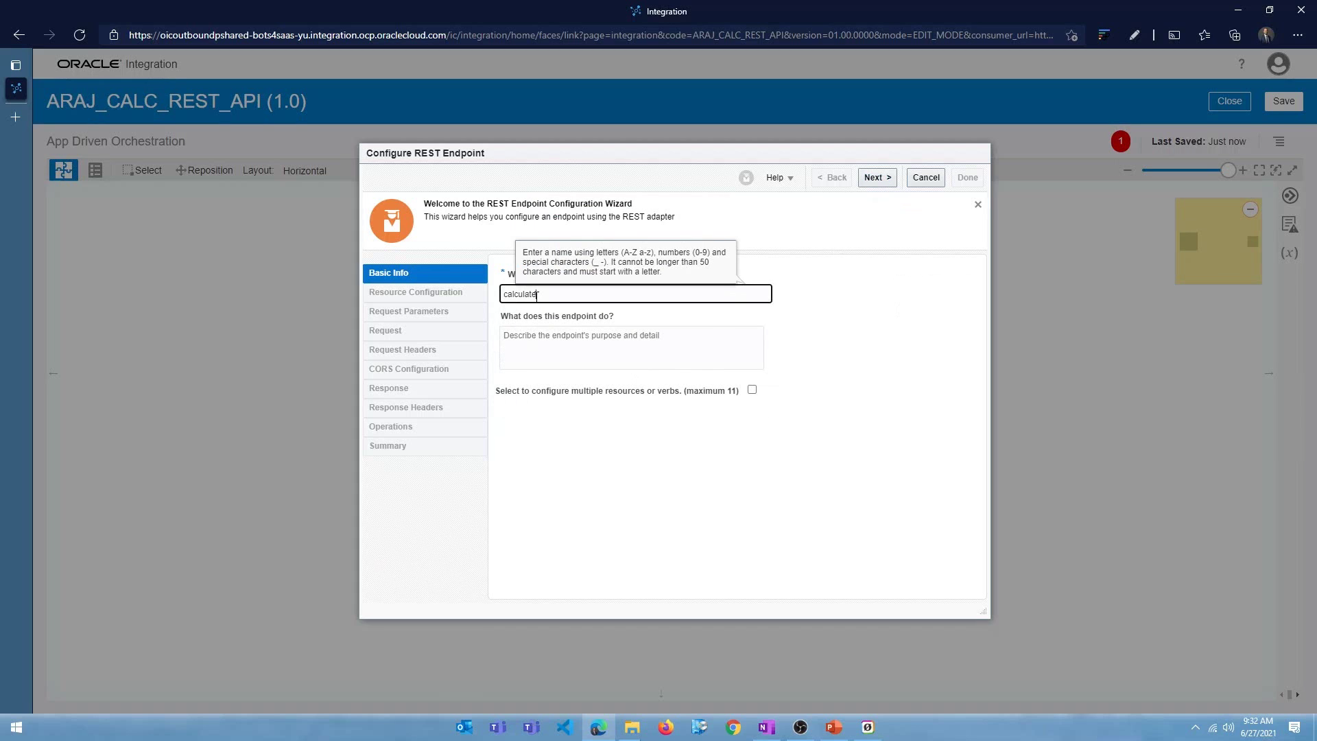
{"action": "left_click", "coordinate": [978, 323]}
{"action": "left_click", "coordinate": [886, 180]}
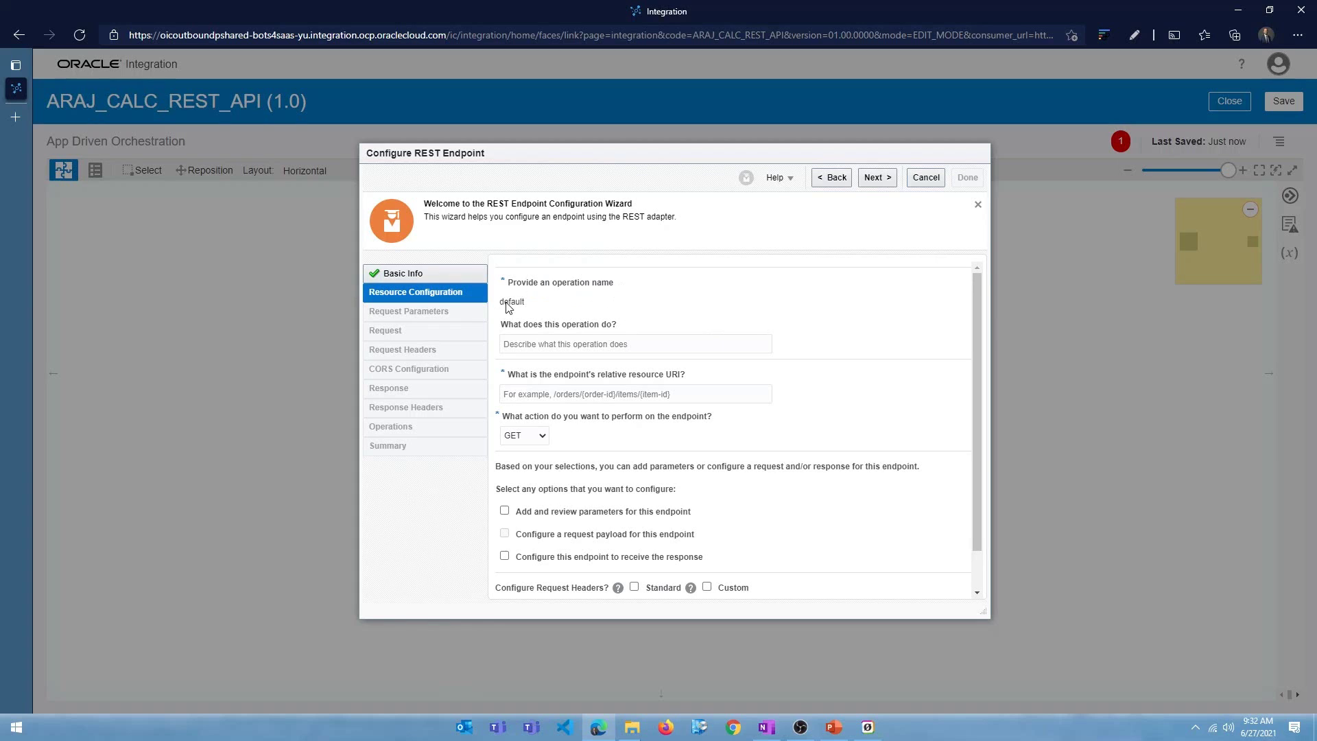
{"action": "left_click", "coordinate": [533, 345]}
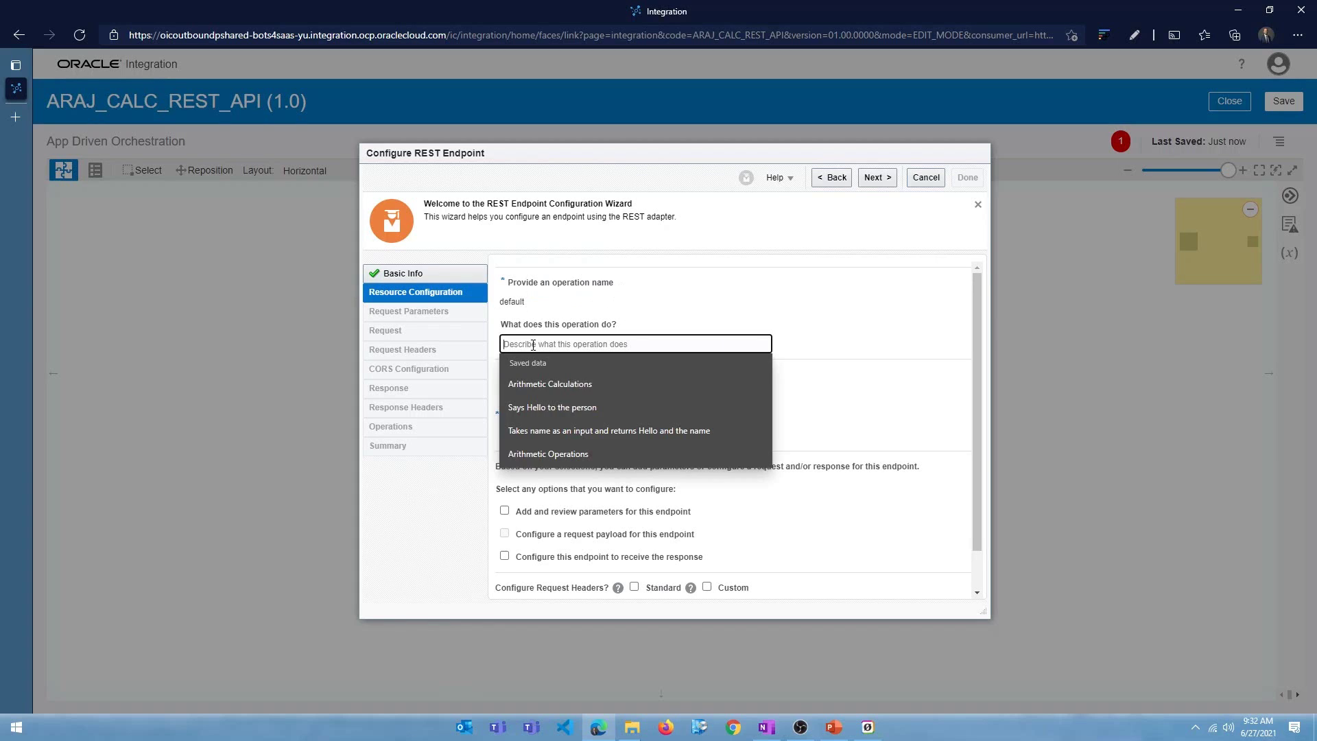
{"action": "left_click", "coordinate": [559, 377]}
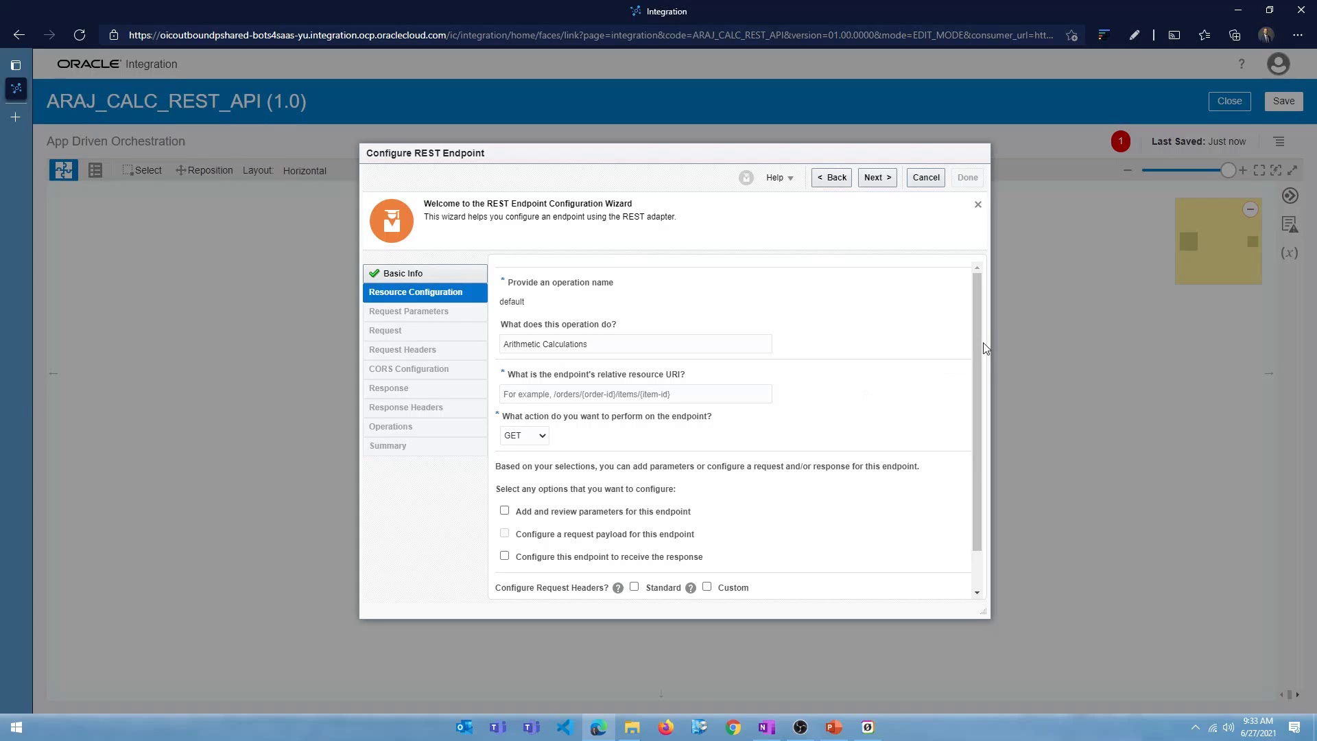
Open Notepad and write the placeholders {operation}, {number1} and {number2} on separate lines
{"action": "key", "text": "super"}
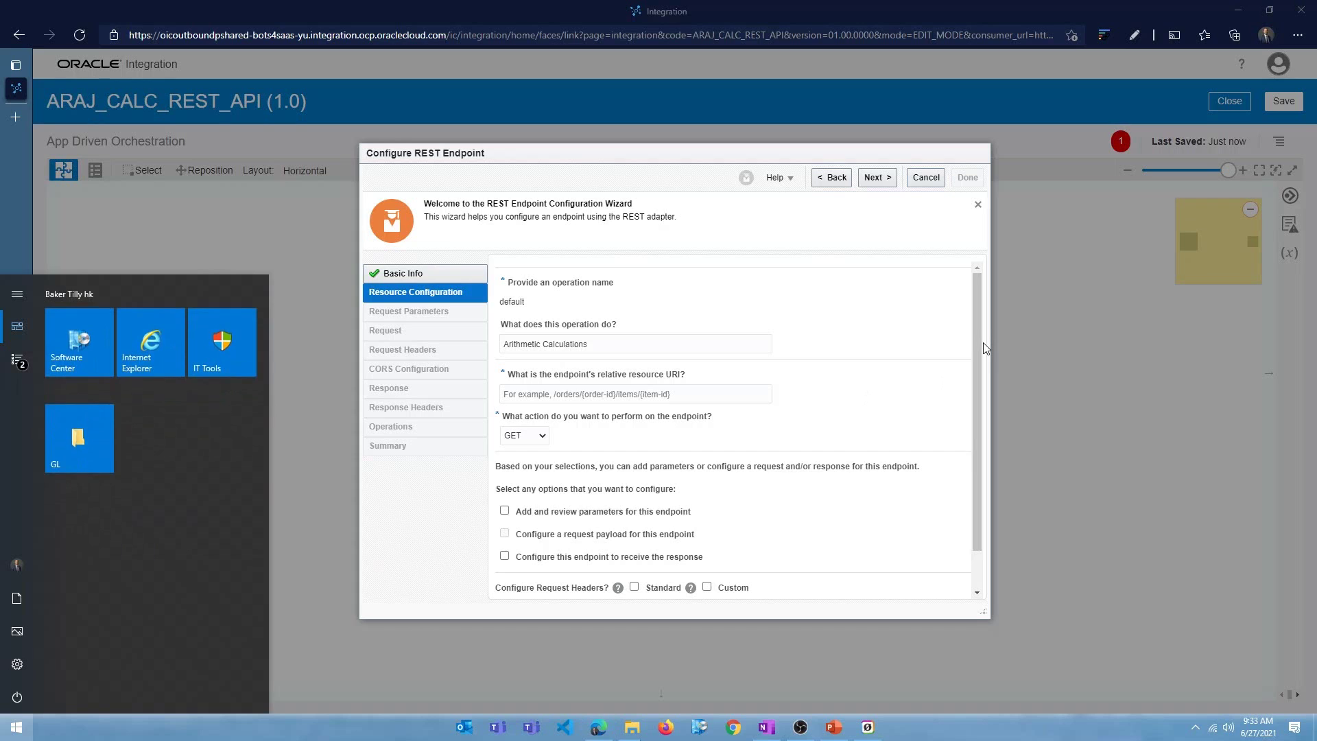
{"action": "type", "text": "notepad"}
{"action": "key", "text": "Return"}
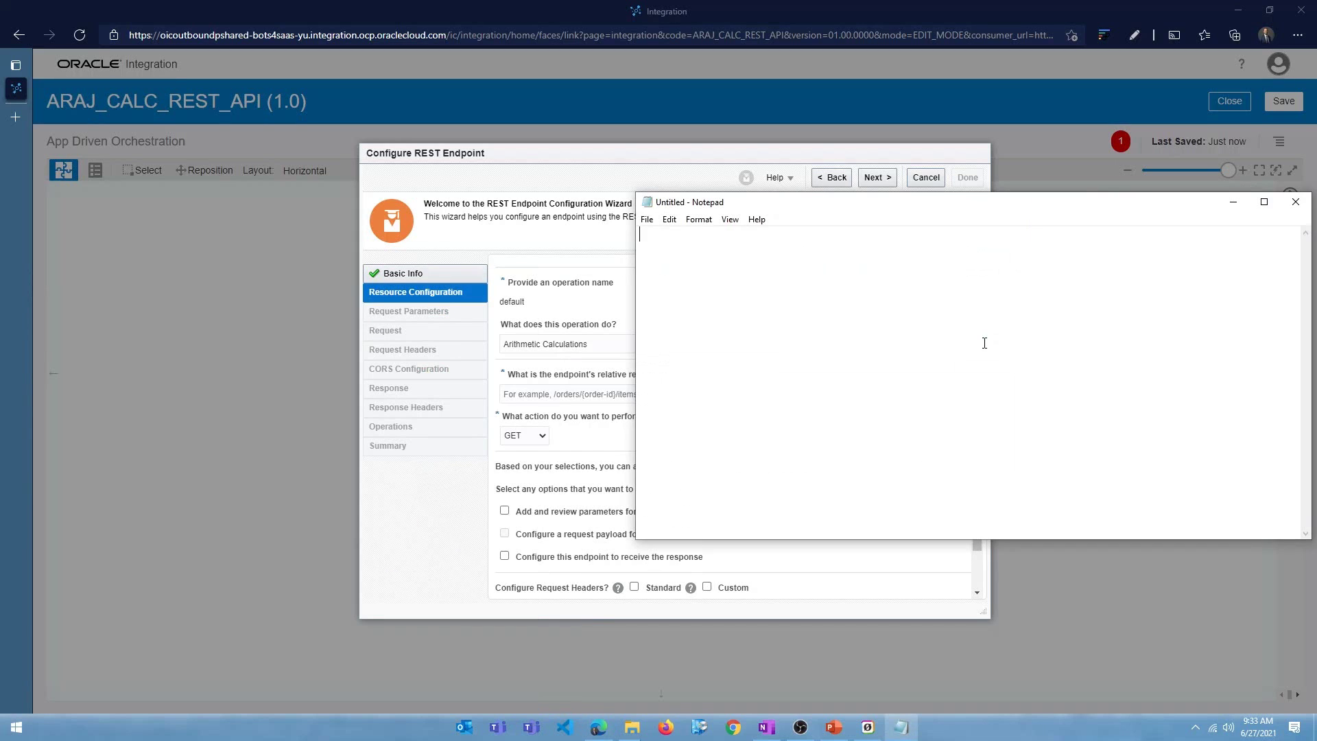
{"action": "left_click_drag", "start_coordinate": [872, 210], "coordinate": [714, 293]}
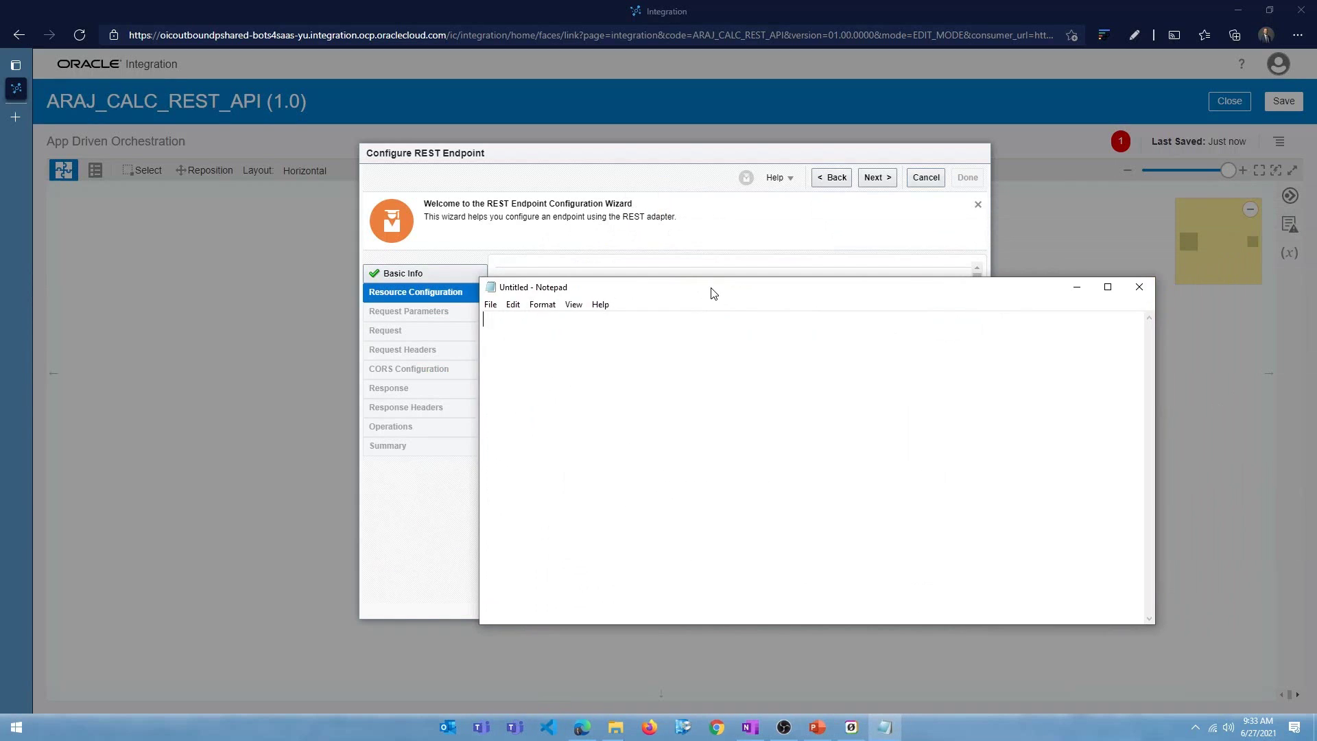
{"action": "type", "text": "{}operation{}number1"}
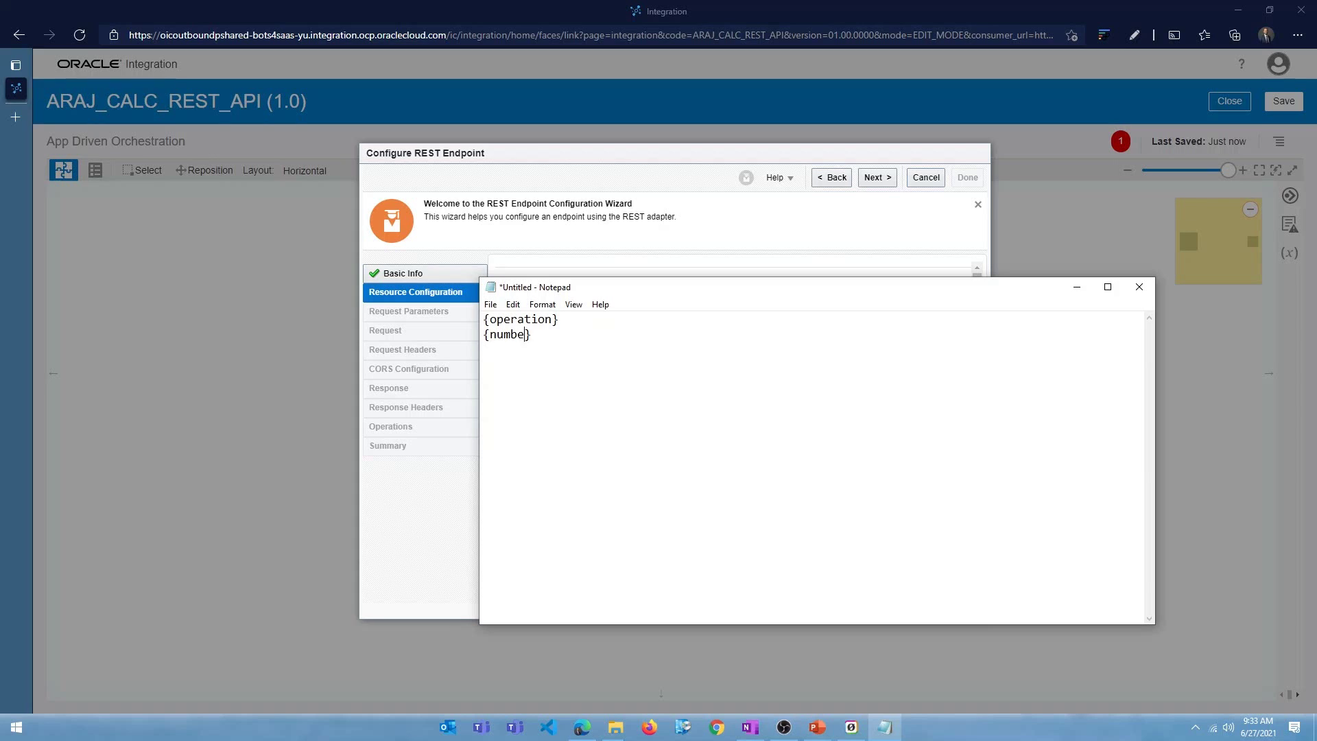
{"action": "key", "text": "End"}
{"action": "key", "text": "Return"}
{"action": "type", "text": "{"}
{"action": "type", "text": "}"}
{"action": "type", "text": "number"}
{"action": "type", "text": "2"}
Join the placeholders with slashes and prefix them with /calculate/, forming the path /calculate/{operation}/{number1}/{number2}
{"action": "type", "text": "/"}
{"action": "key", "text": "Delete"}
{"action": "type", "text": "/"}
{"action": "key", "text": "Delete"}
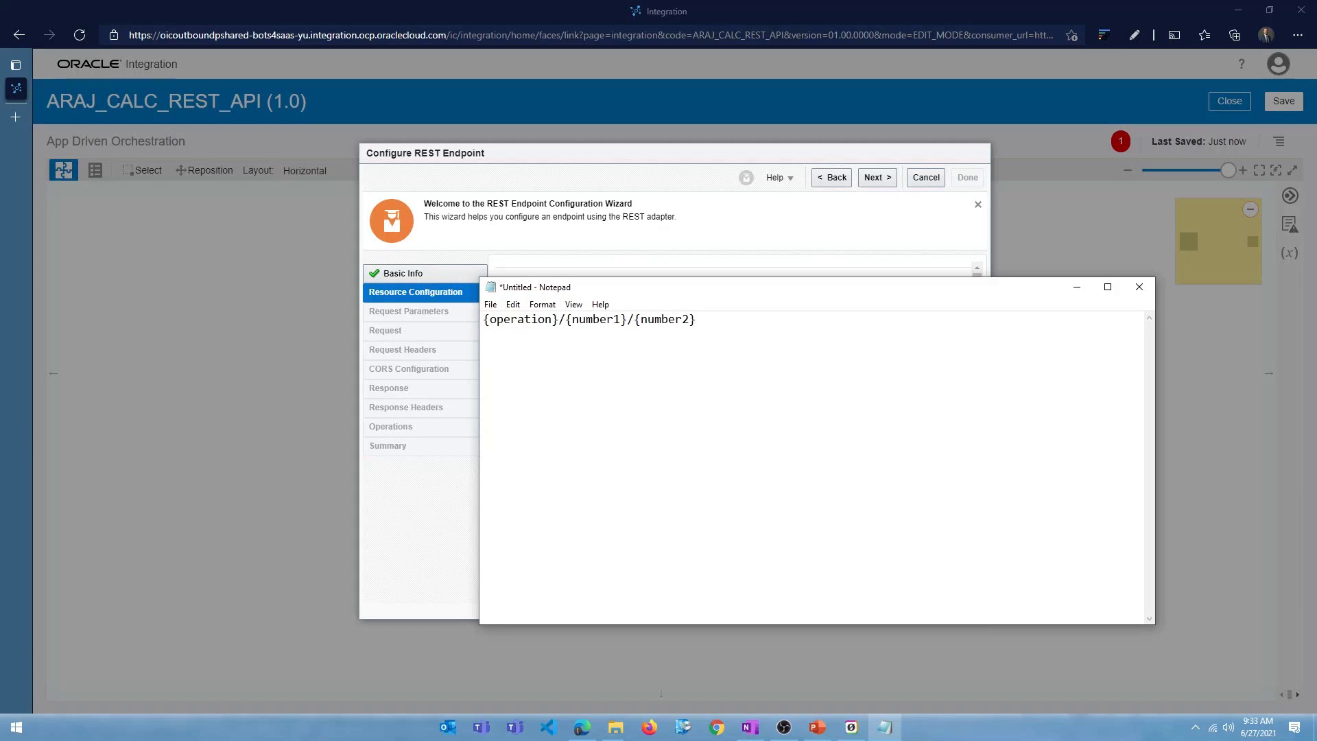
{"action": "type", "text": "/calculate."}
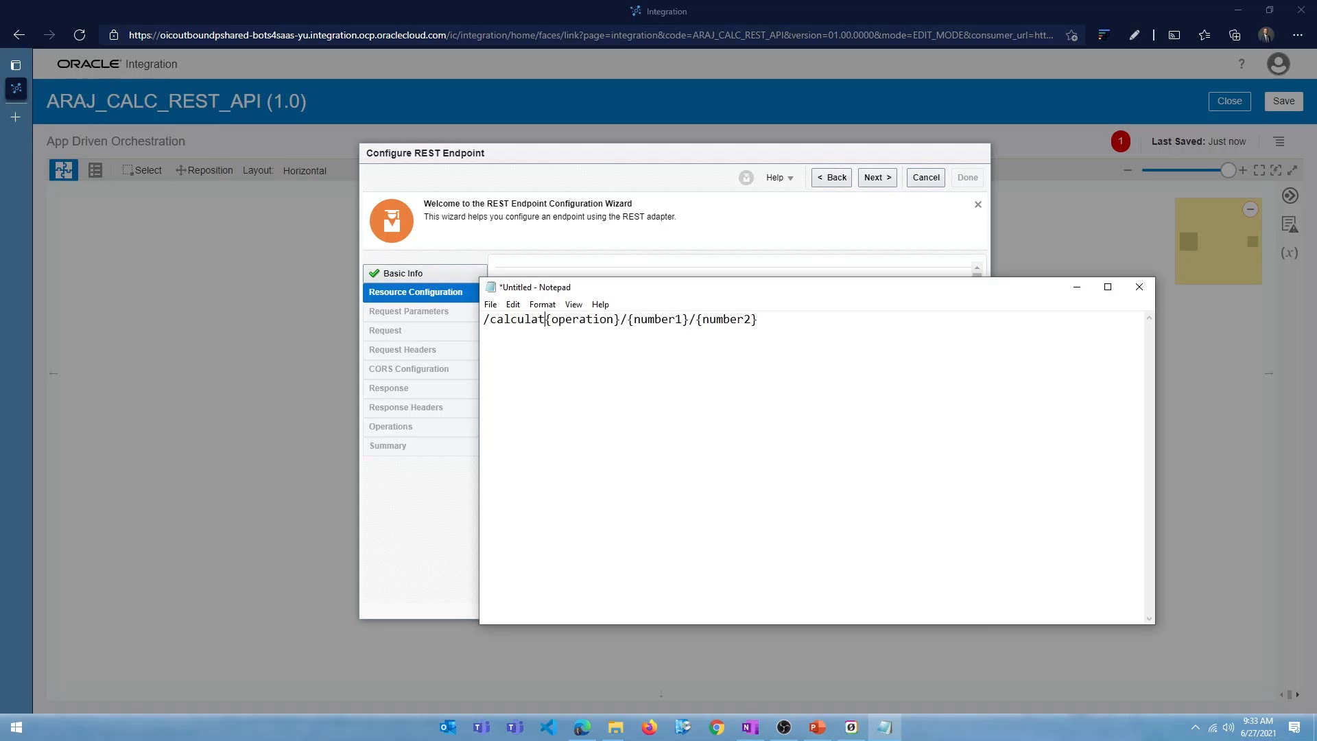
{"action": "key", "text": "BackSpace"}
{"action": "type", "text": "/"}
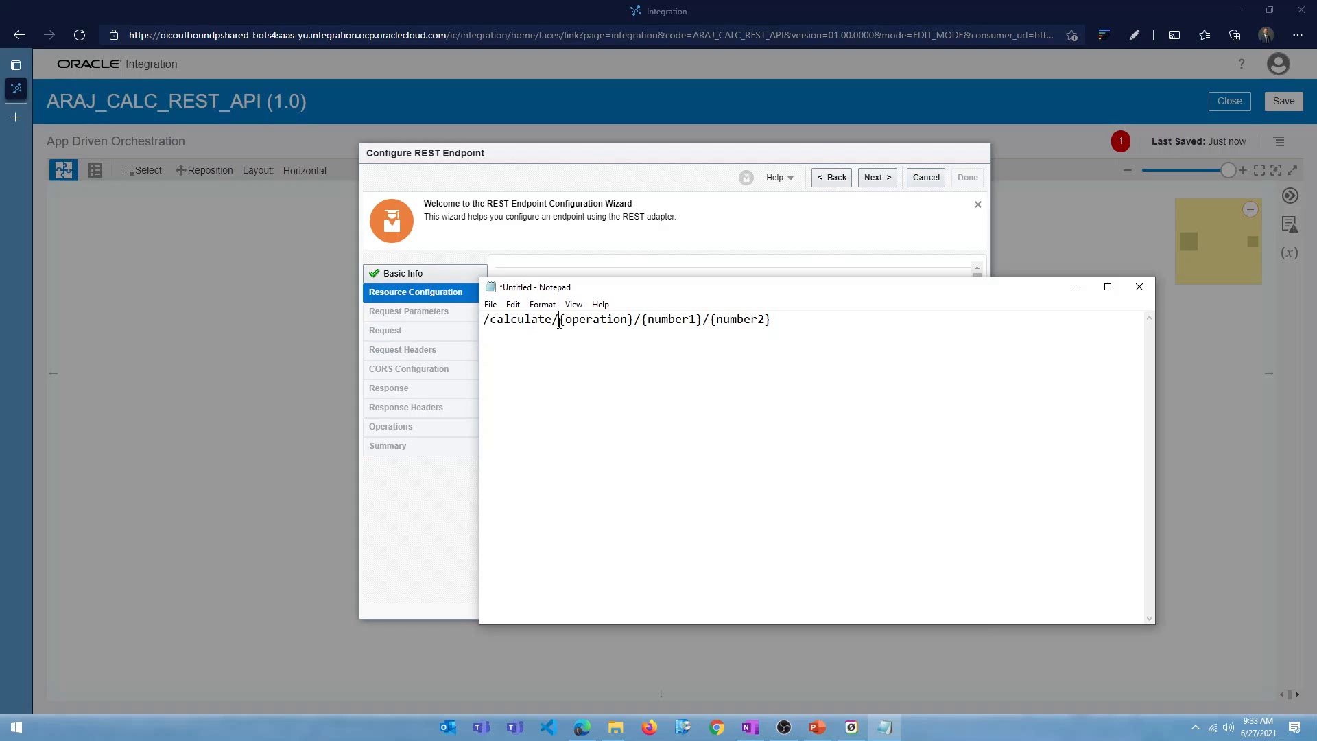
Copy the whole path from Notepad and paste it as the endpoint's relative resource URI in Oracle Integration
{"action": "left_click_drag", "start_coordinate": [559, 319], "coordinate": [778, 322]}
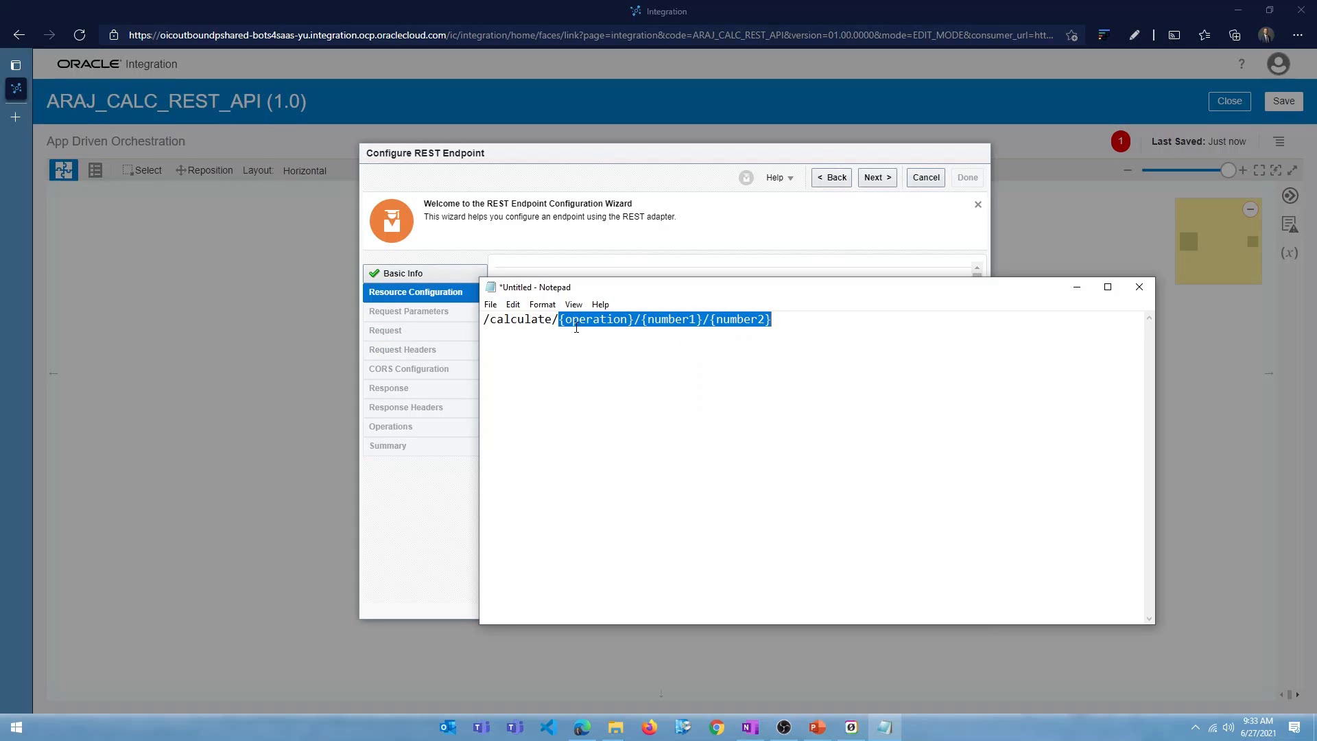
{"action": "left_click", "coordinate": [637, 342]}
{"action": "left_click_drag", "start_coordinate": [812, 321], "coordinate": [420, 315]}
{"action": "key", "text": "ctrl+c"}
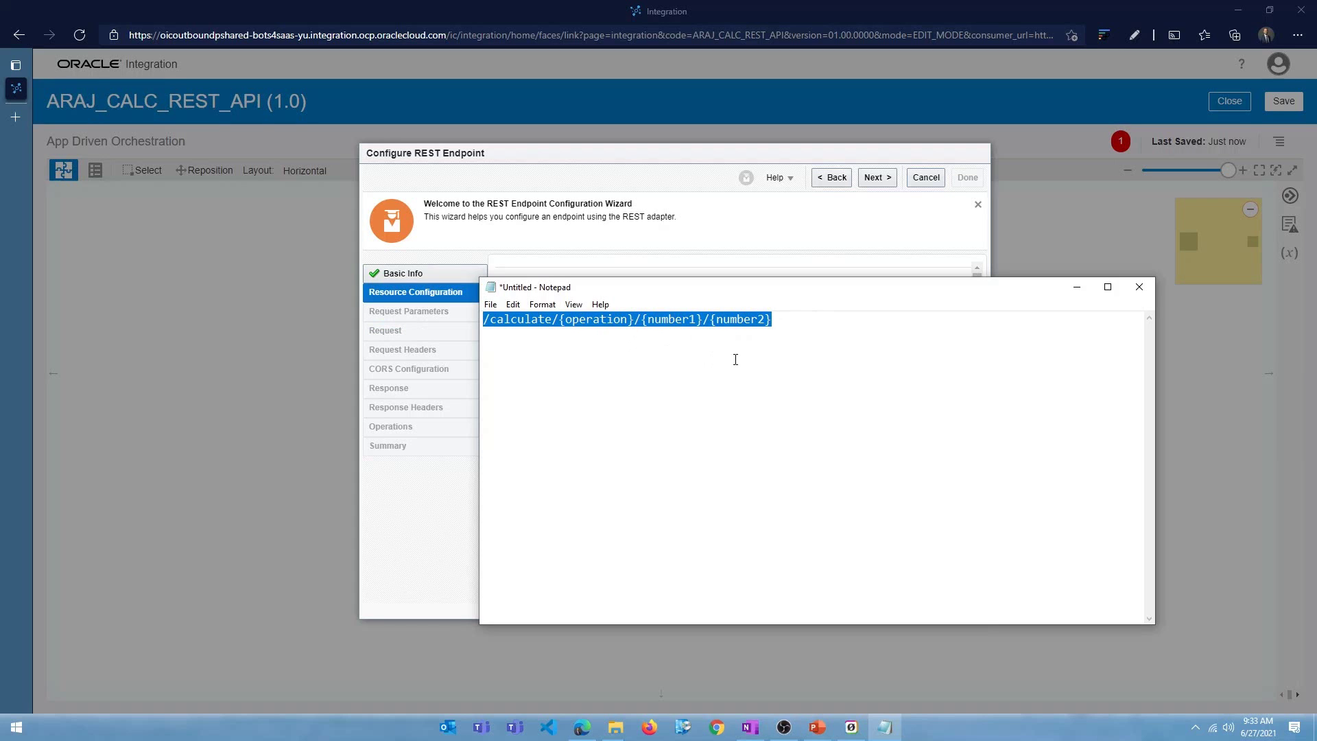
{"action": "left_click", "coordinate": [712, 237]}
{"action": "left_click", "coordinate": [586, 393]}
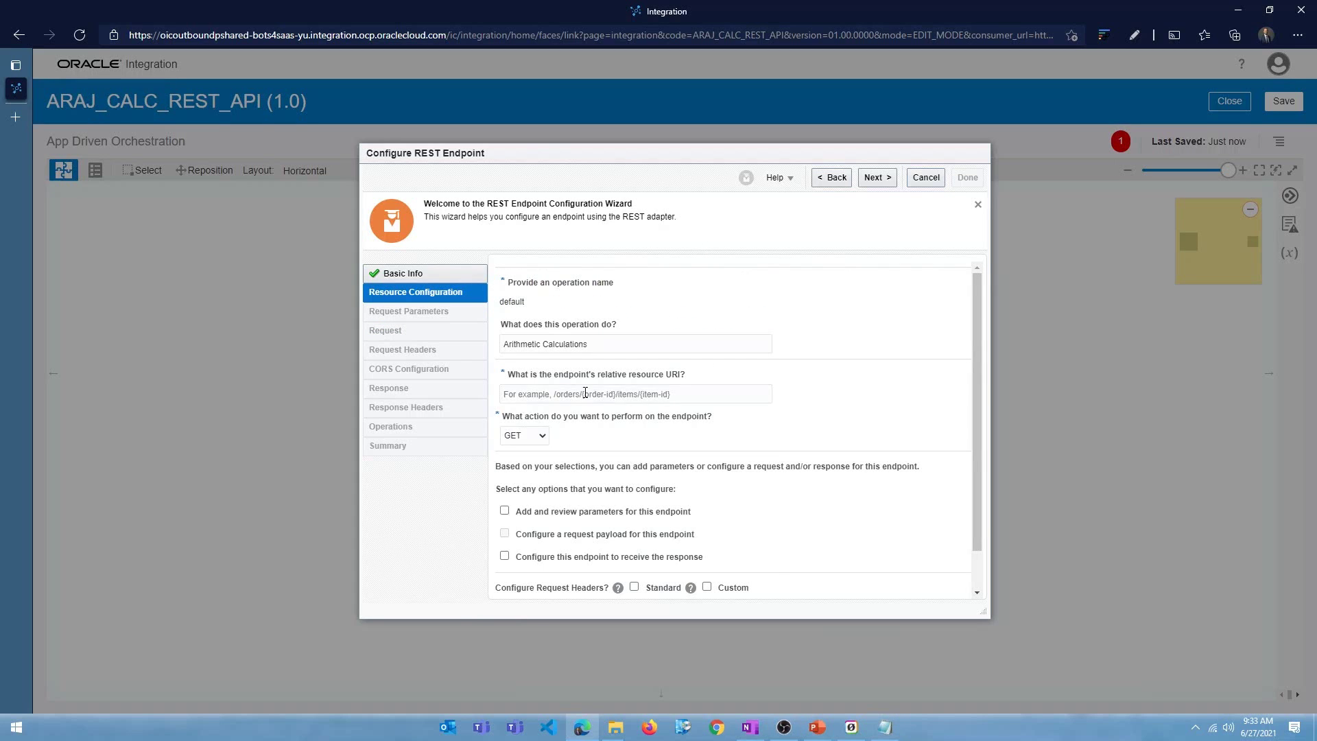
{"action": "key", "text": "ctrl+v"}
{"action": "left_click", "coordinate": [871, 405]}
Keep GET as the endpoint's action, configure the endpoint to receive the response, and continue to the request parameters
{"action": "scroll", "coordinate": [708, 456], "scroll_direction": "down", "scroll_amount": 1}
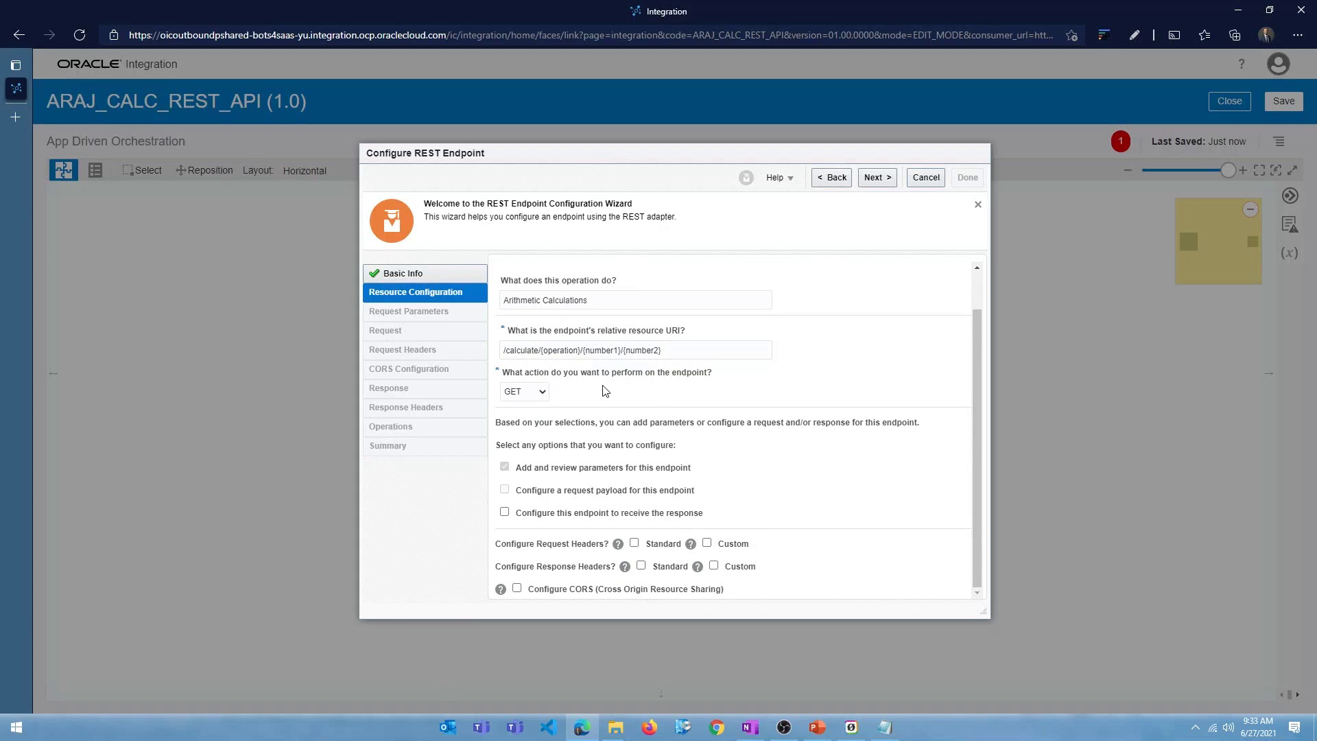
{"action": "left_click", "coordinate": [544, 393]}
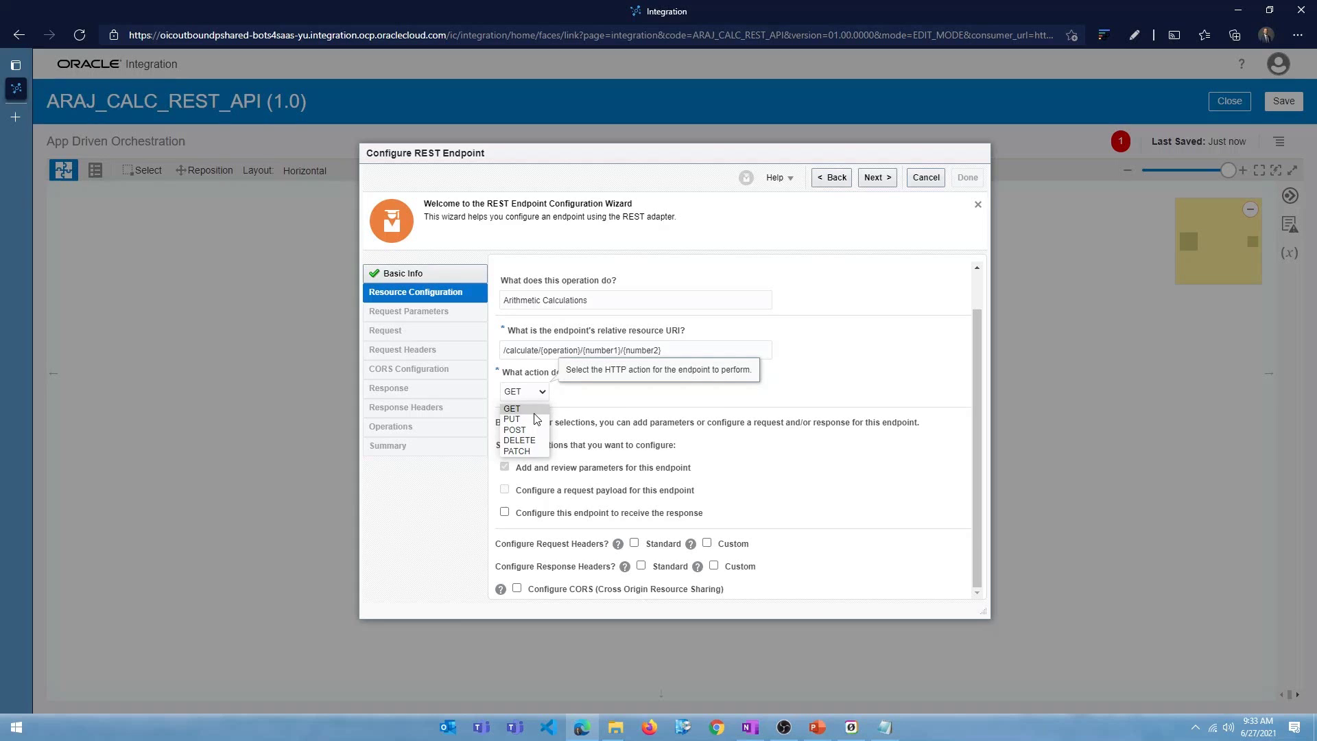
{"action": "left_click", "coordinate": [534, 412]}
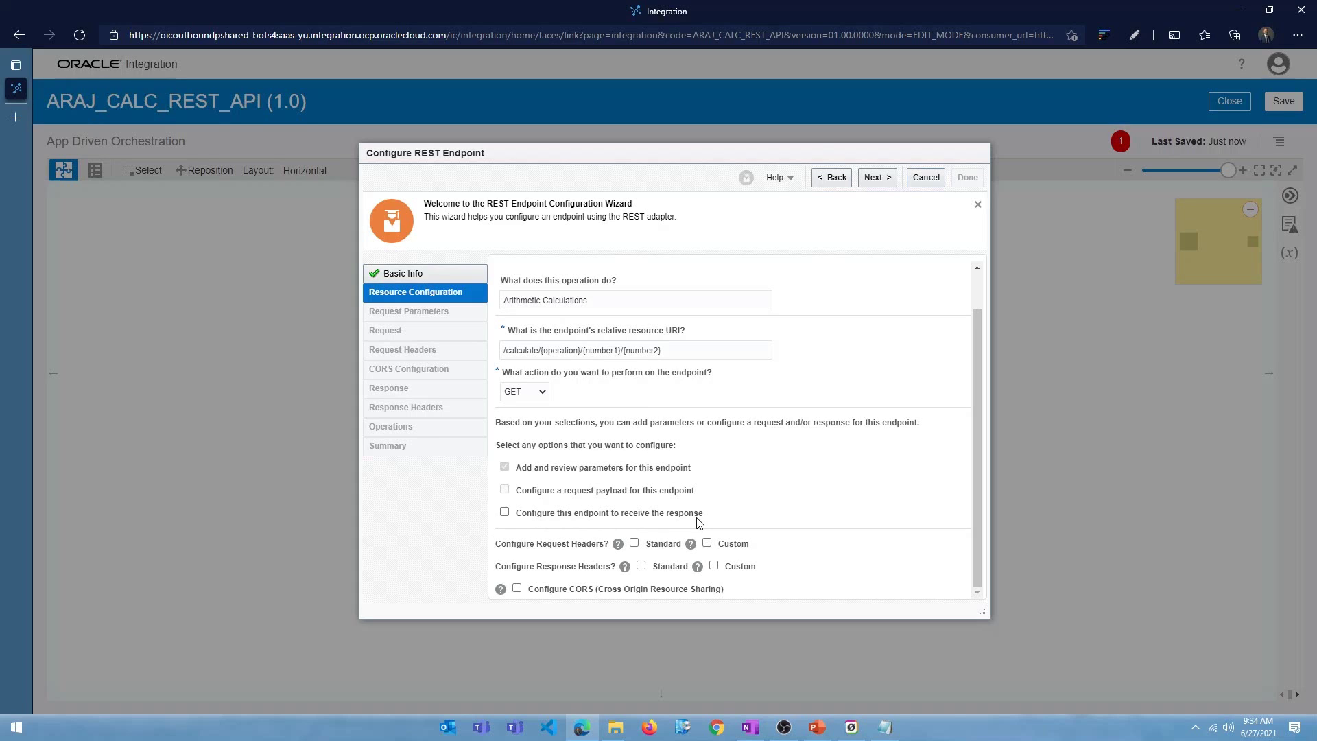
{"action": "left_click", "coordinate": [505, 512]}
{"action": "left_click", "coordinate": [876, 177]}
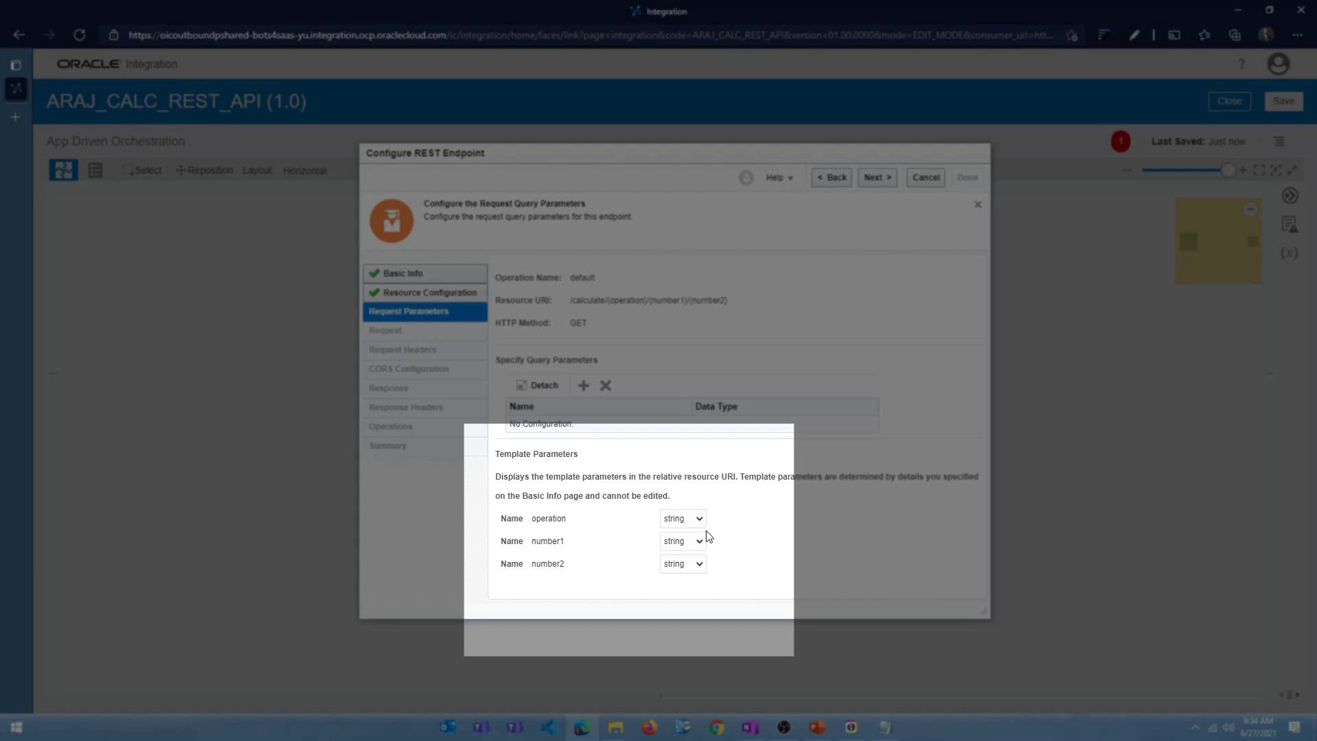
Set the data type of the template parameters number1 and number2 to integer and continue to the response configuration
{"action": "left_click", "coordinate": [694, 541]}
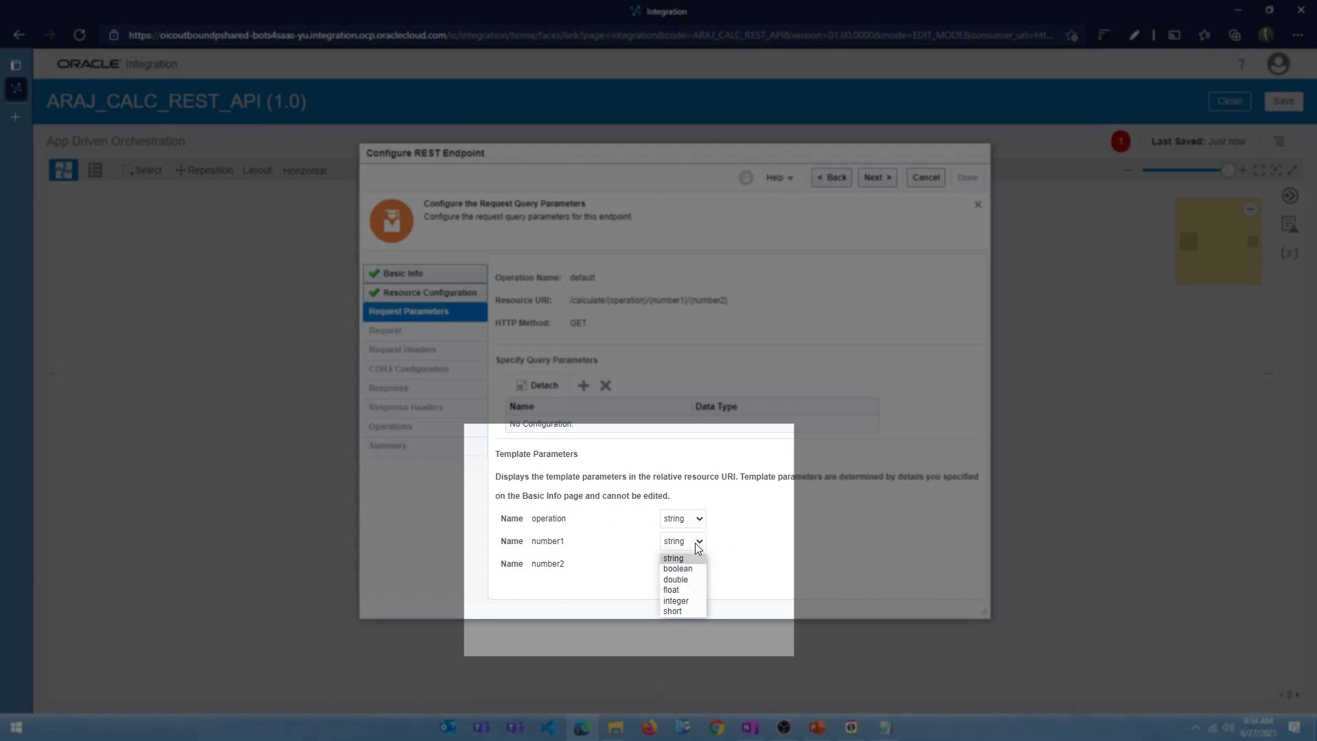
{"action": "left_click", "coordinate": [686, 601]}
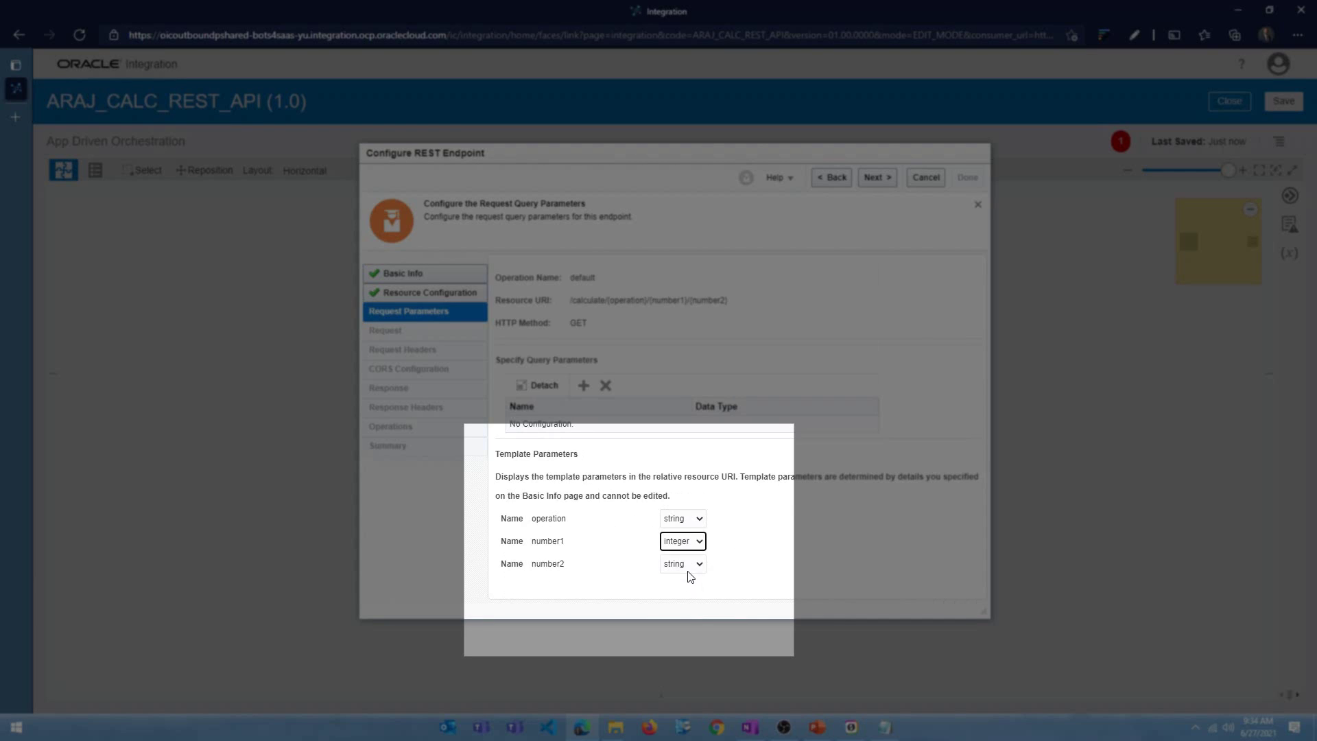
{"action": "left_click", "coordinate": [687, 570]}
{"action": "left_click", "coordinate": [686, 622]}
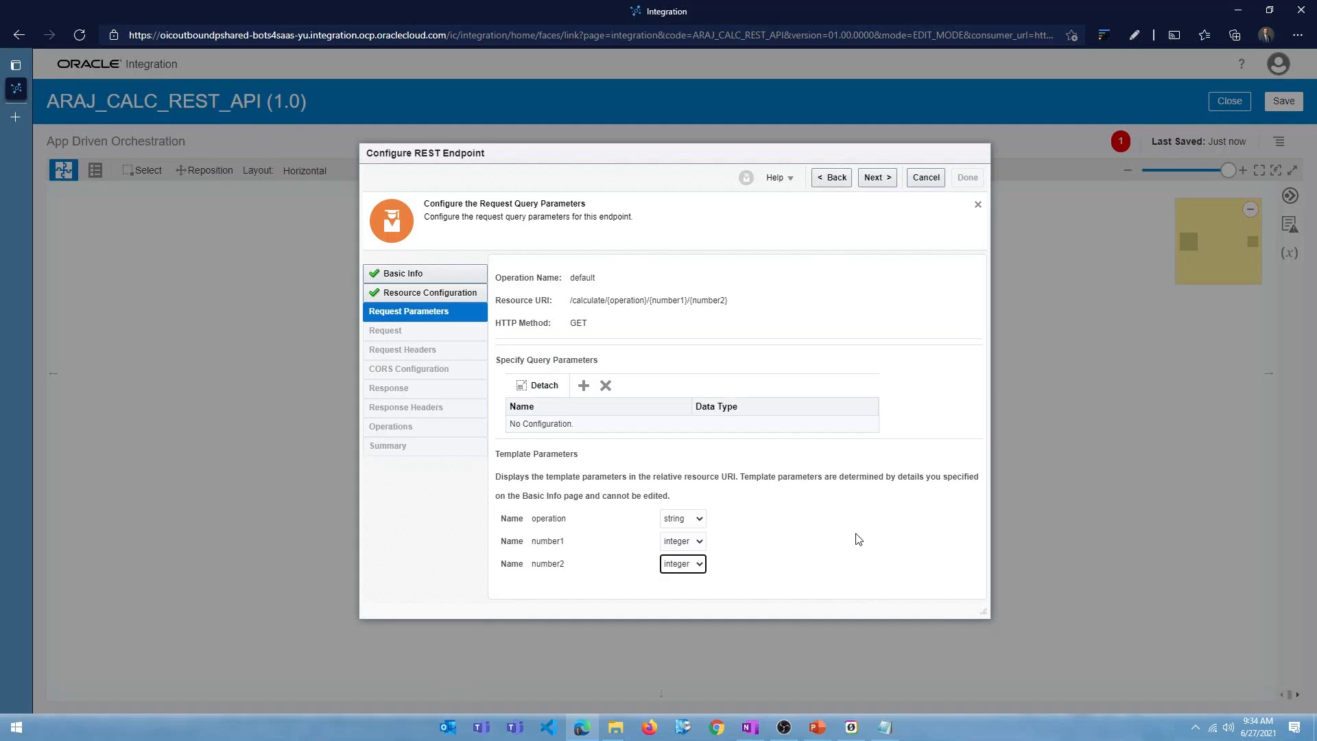
{"action": "left_click", "coordinate": [875, 177]}
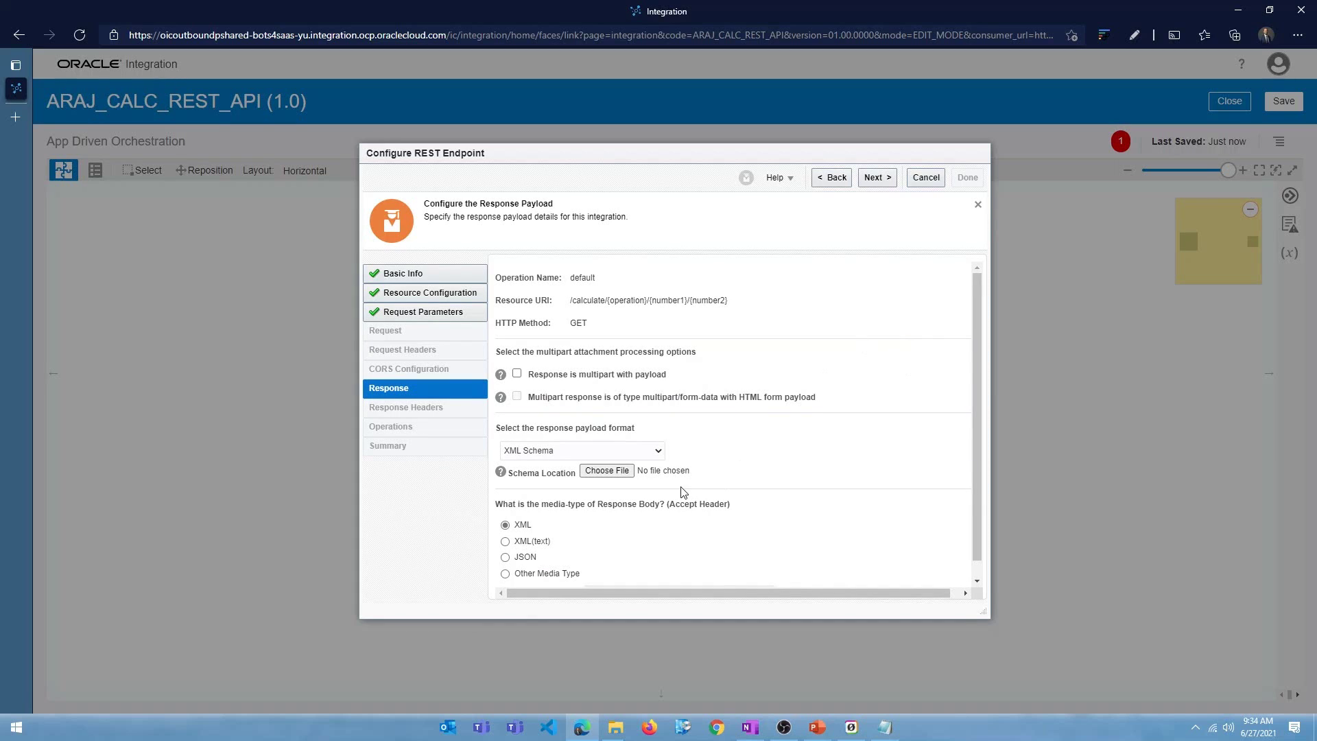
Set the response payload format to JSON Sample and open the inline sample entry
{"action": "left_click", "coordinate": [659, 451]}
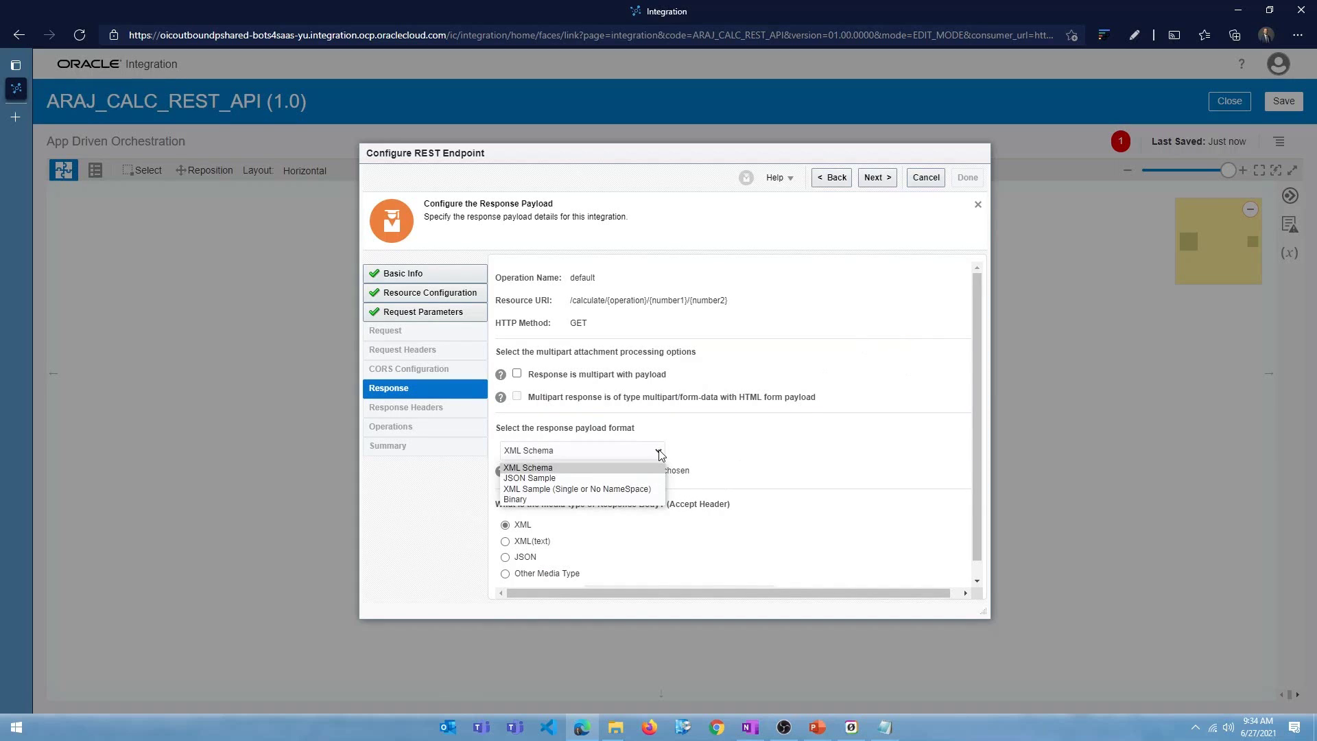
{"action": "left_click", "coordinate": [560, 478]}
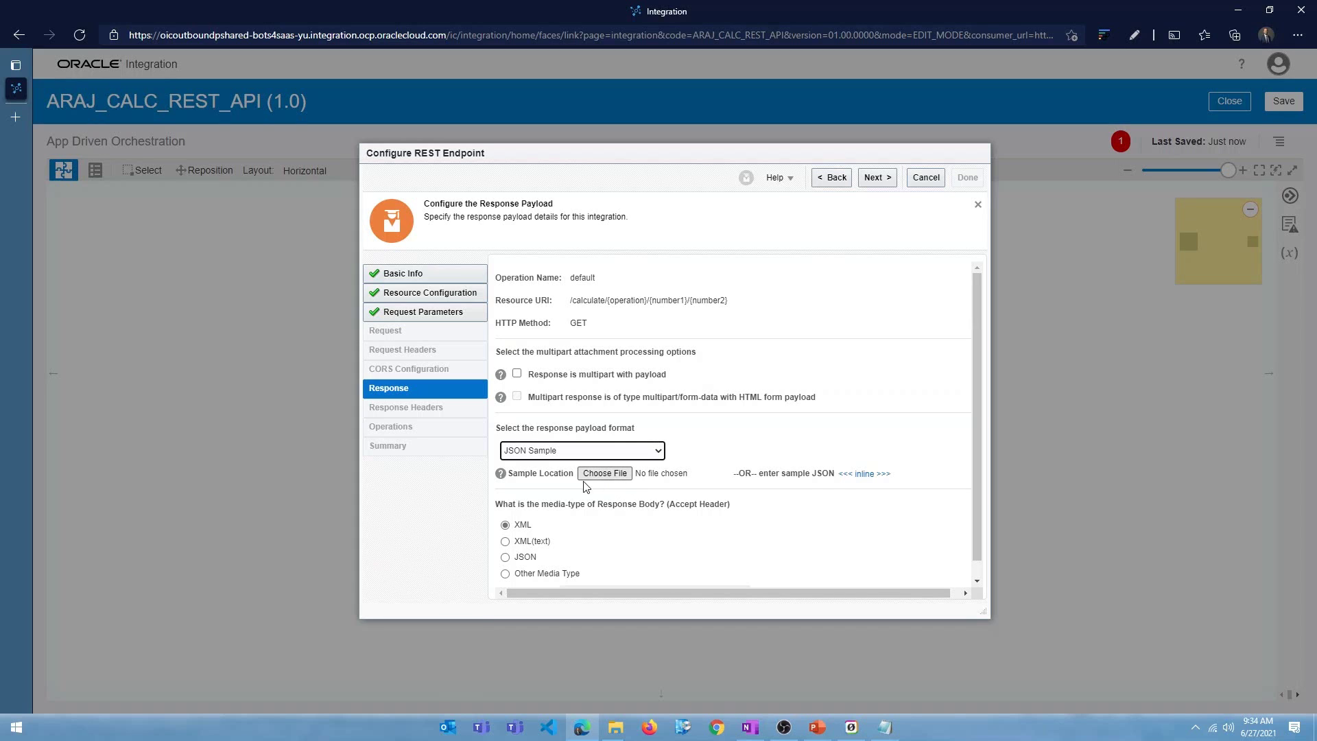
{"action": "left_click", "coordinate": [869, 478]}
Enter {"result":10} as the sample JSON for the response payload and accept it
{"action": "left_click", "coordinate": [573, 344]}
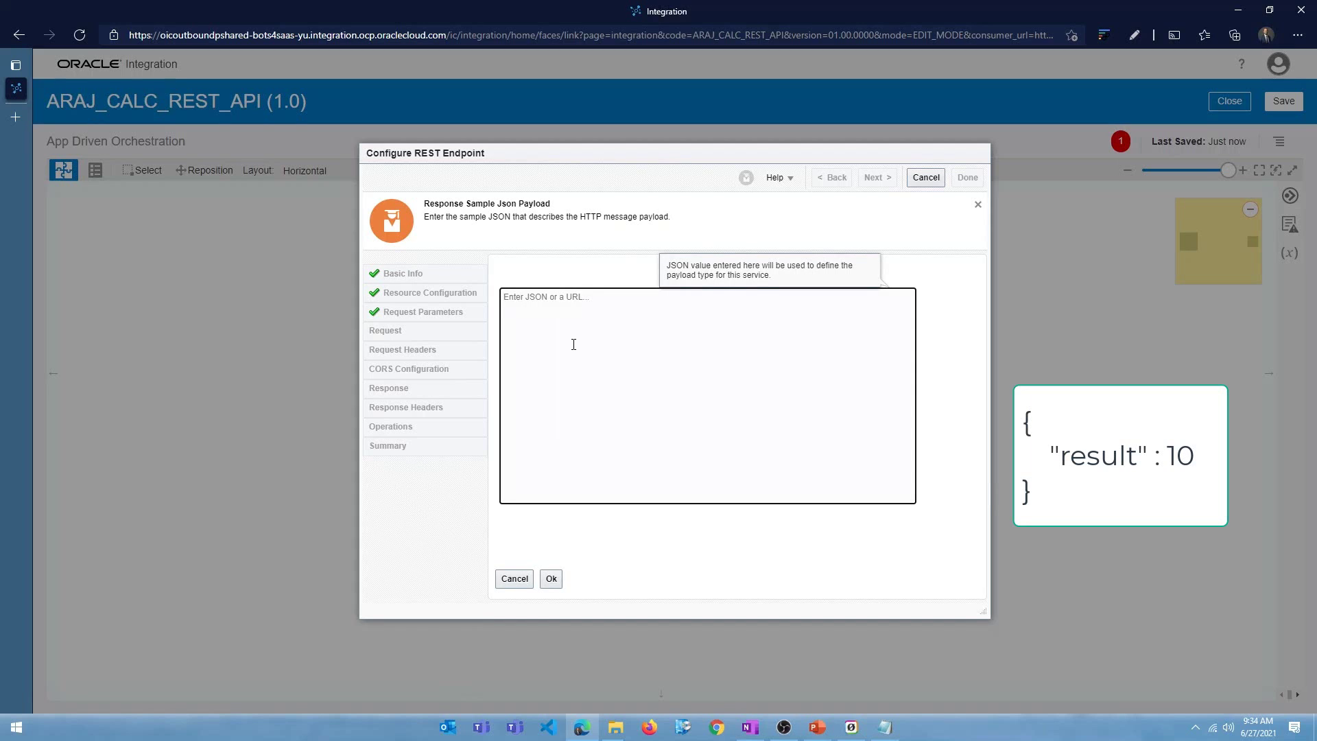
{"action": "type", "text": "{"}
{"action": "key", "text": "Return"}
{"action": "type", "text": "\"restult:10"}
{"action": "key", "text": "BackSpace"}
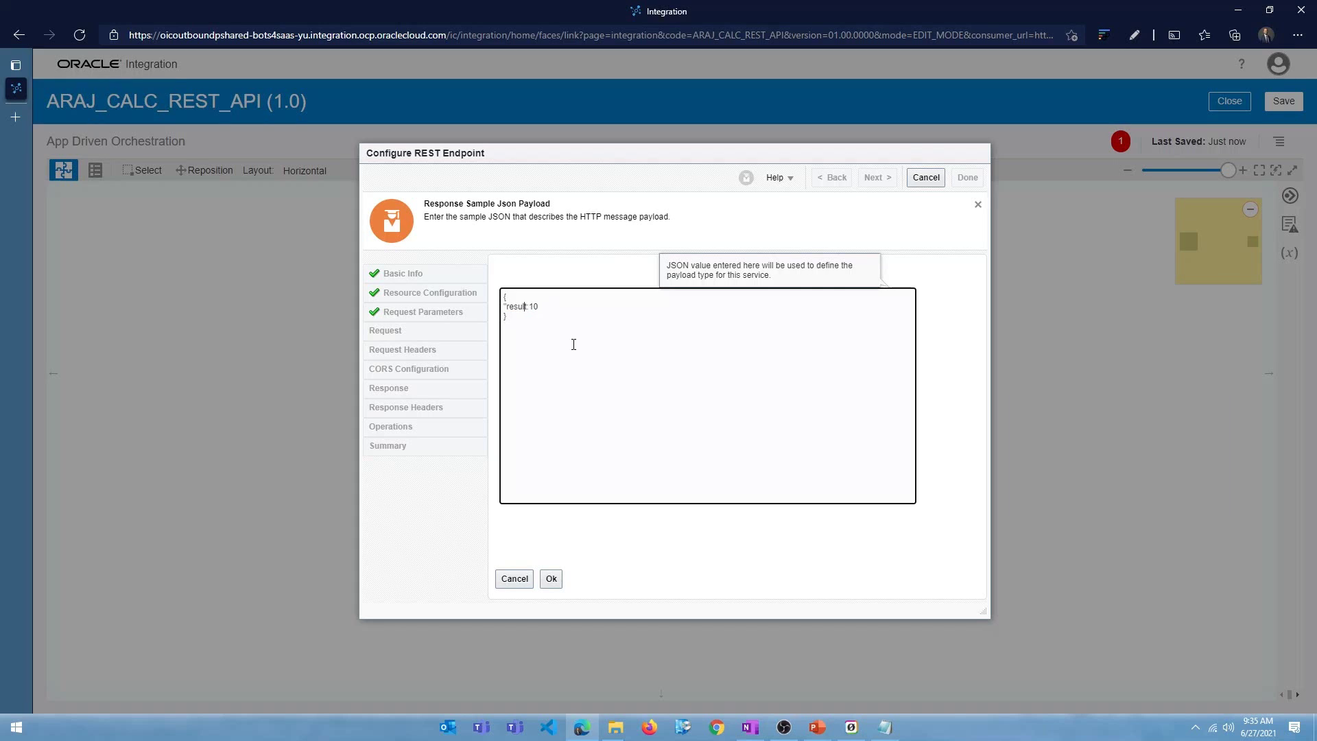
{"action": "type", "text": "\""}
{"action": "left_click", "coordinate": [575, 334]}
{"action": "left_click", "coordinate": [556, 581]}
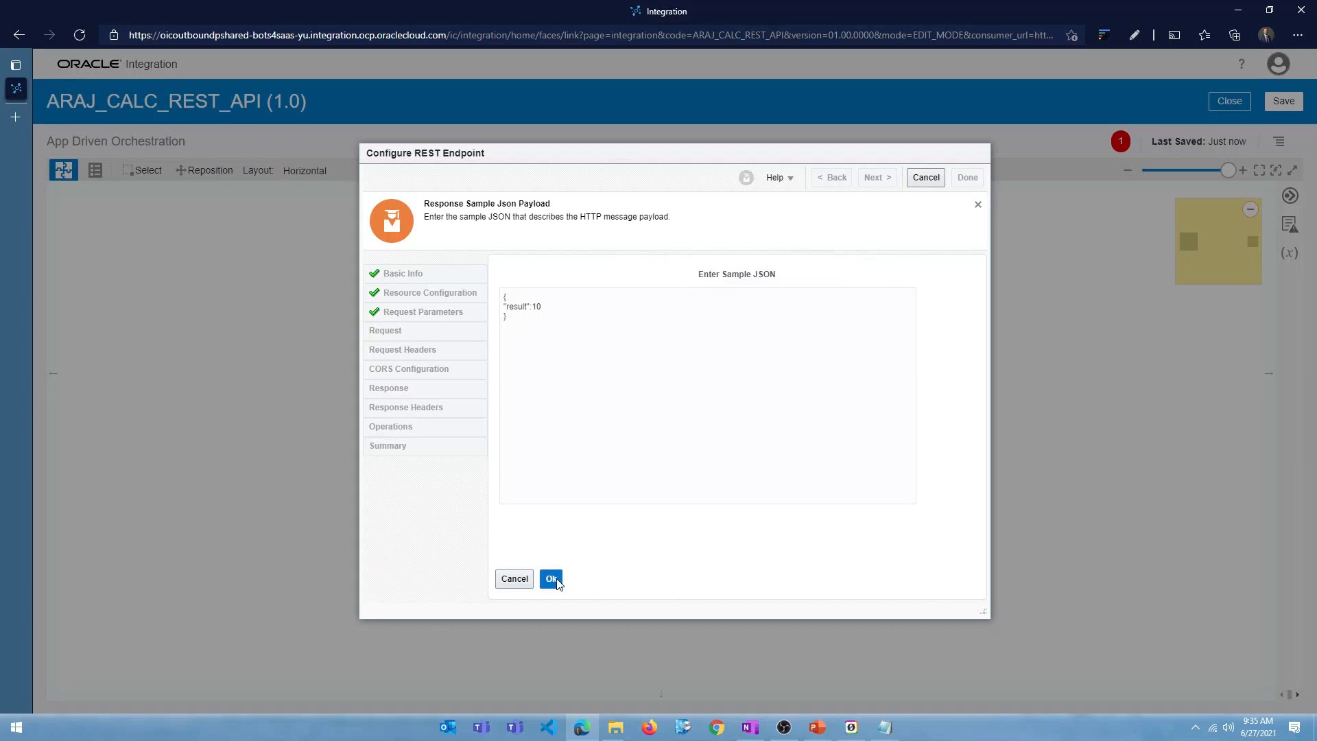
{"action": "scroll", "coordinate": [782, 504], "scroll_direction": "down", "scroll_amount": 1}
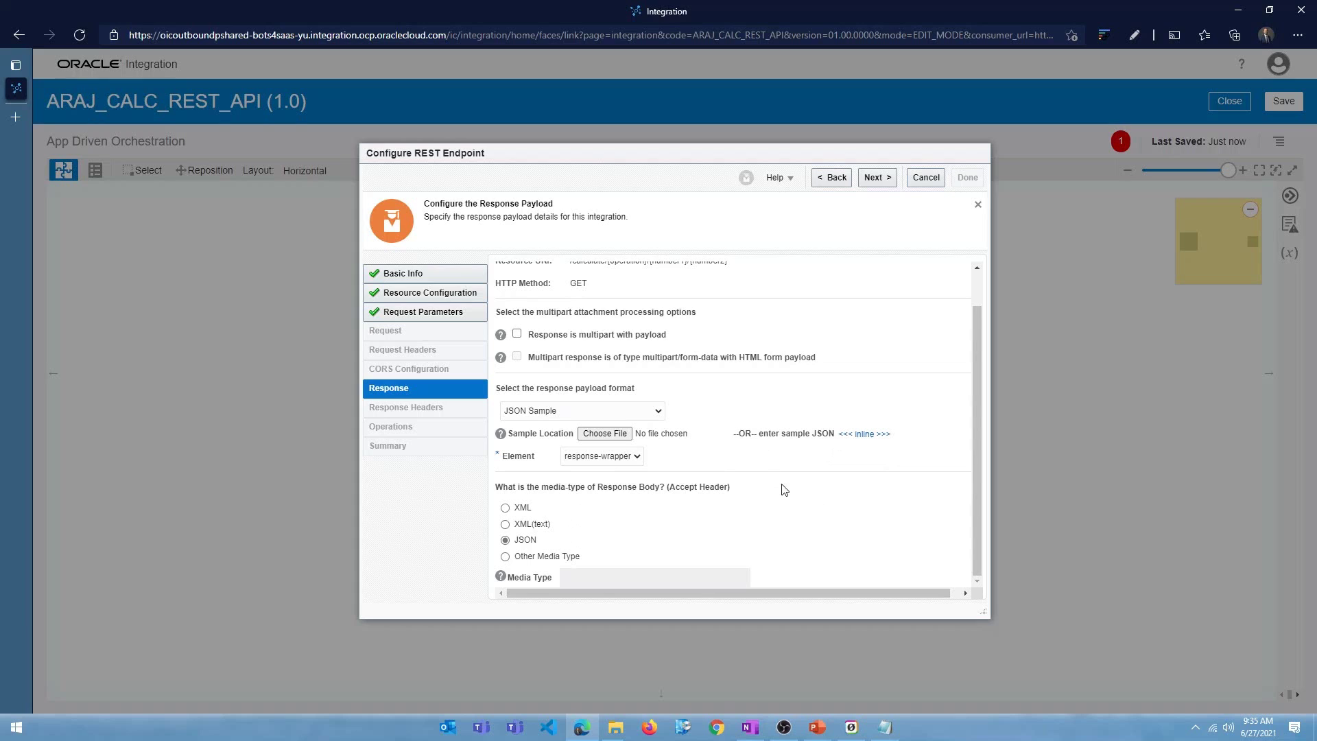
Continue to the endpoint summary, expand it for review, and finish the REST endpoint configuration
{"action": "left_click", "coordinate": [878, 178]}
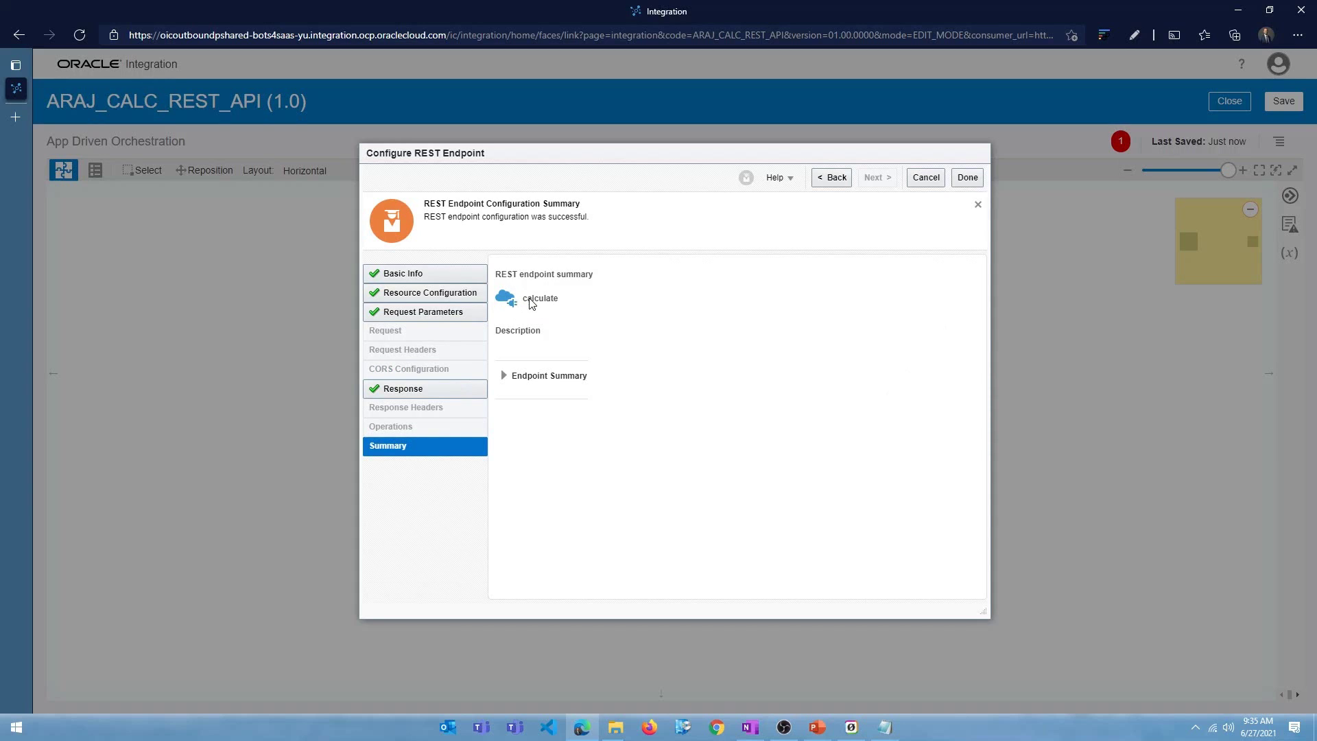
{"action": "left_click", "coordinate": [504, 376]}
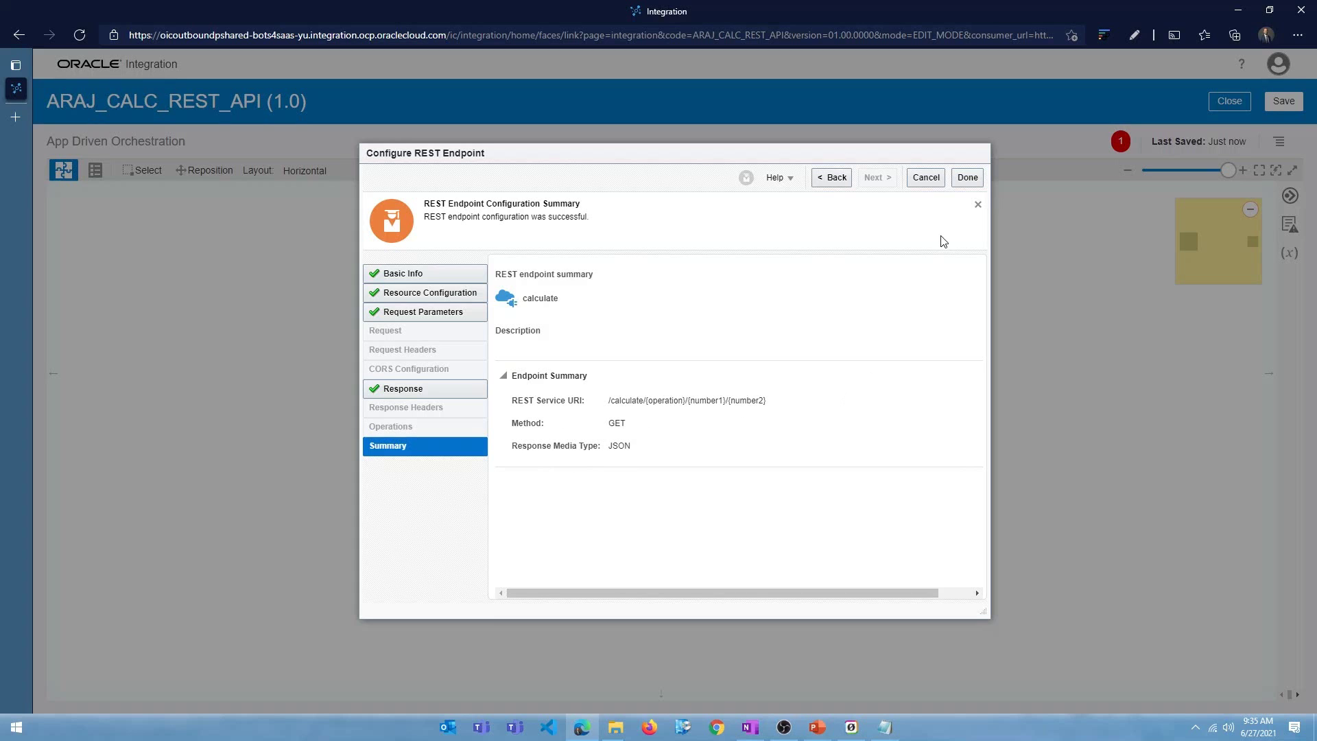
{"action": "left_click", "coordinate": [968, 178]}
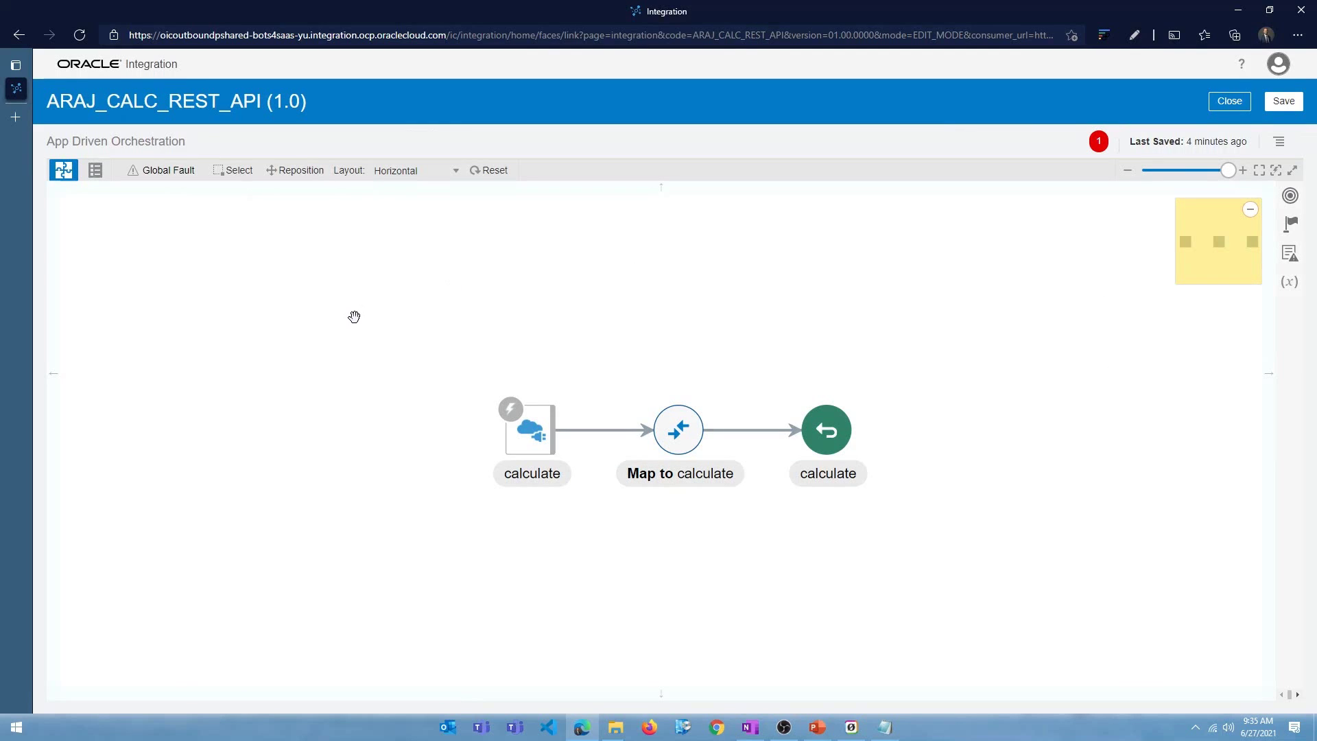
Open the Map to calculate mapping for editing, expand the Template Parameters, and create a target node for Result under Response Wrapper
{"action": "left_click", "coordinate": [688, 444]}
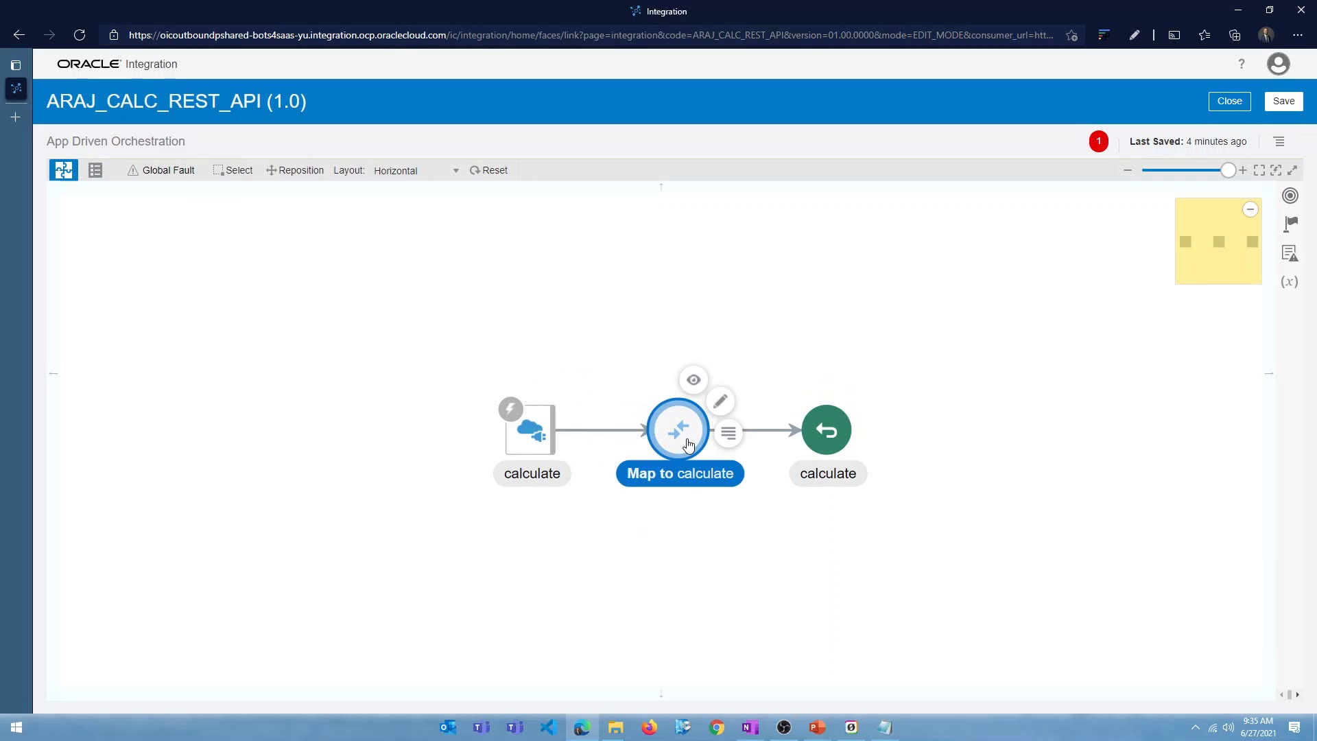
{"action": "left_click", "coordinate": [722, 407]}
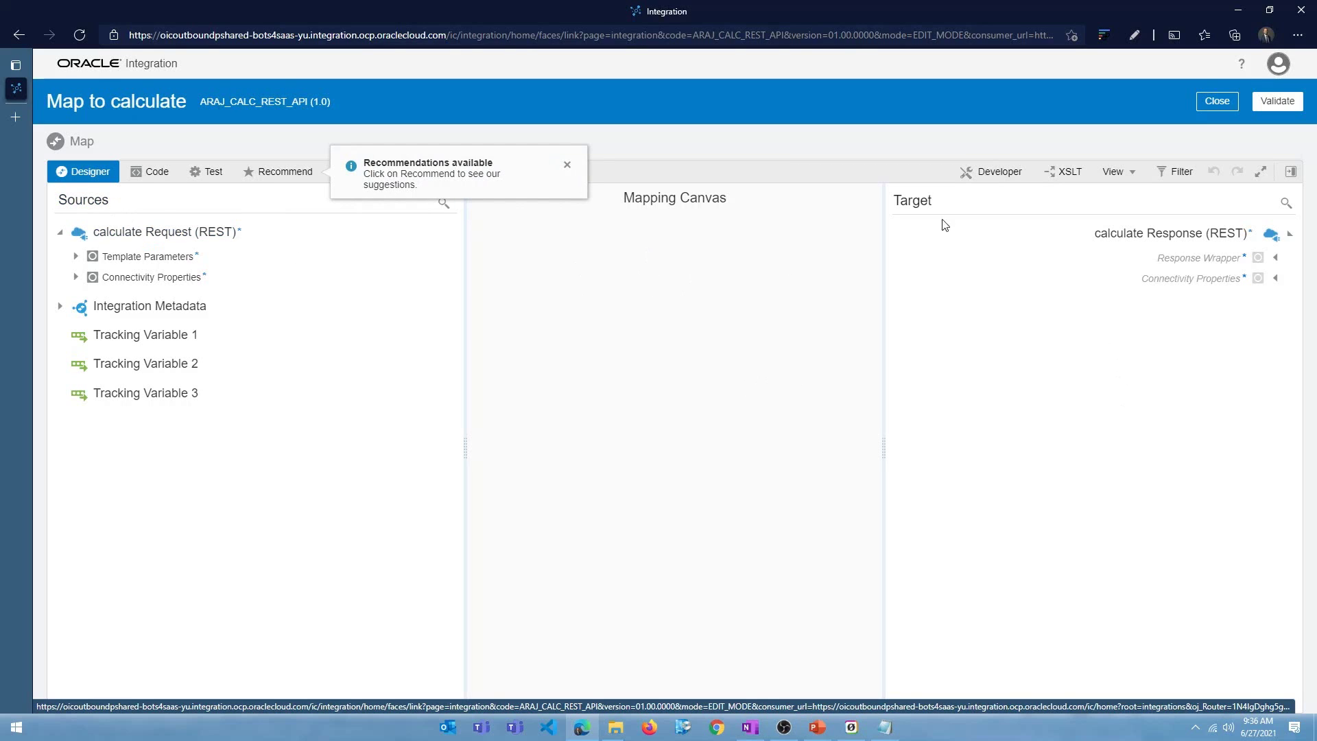
{"action": "left_click", "coordinate": [76, 255]}
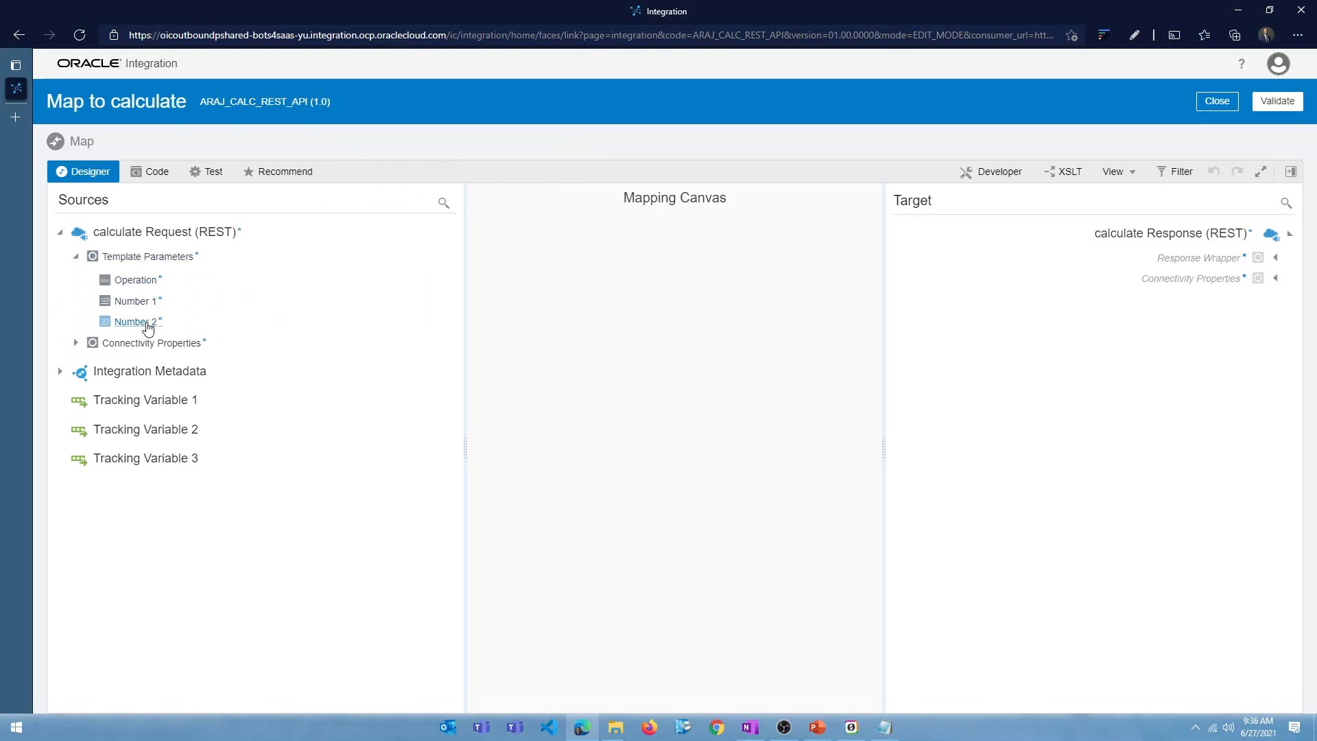
{"action": "left_click", "coordinate": [1275, 258]}
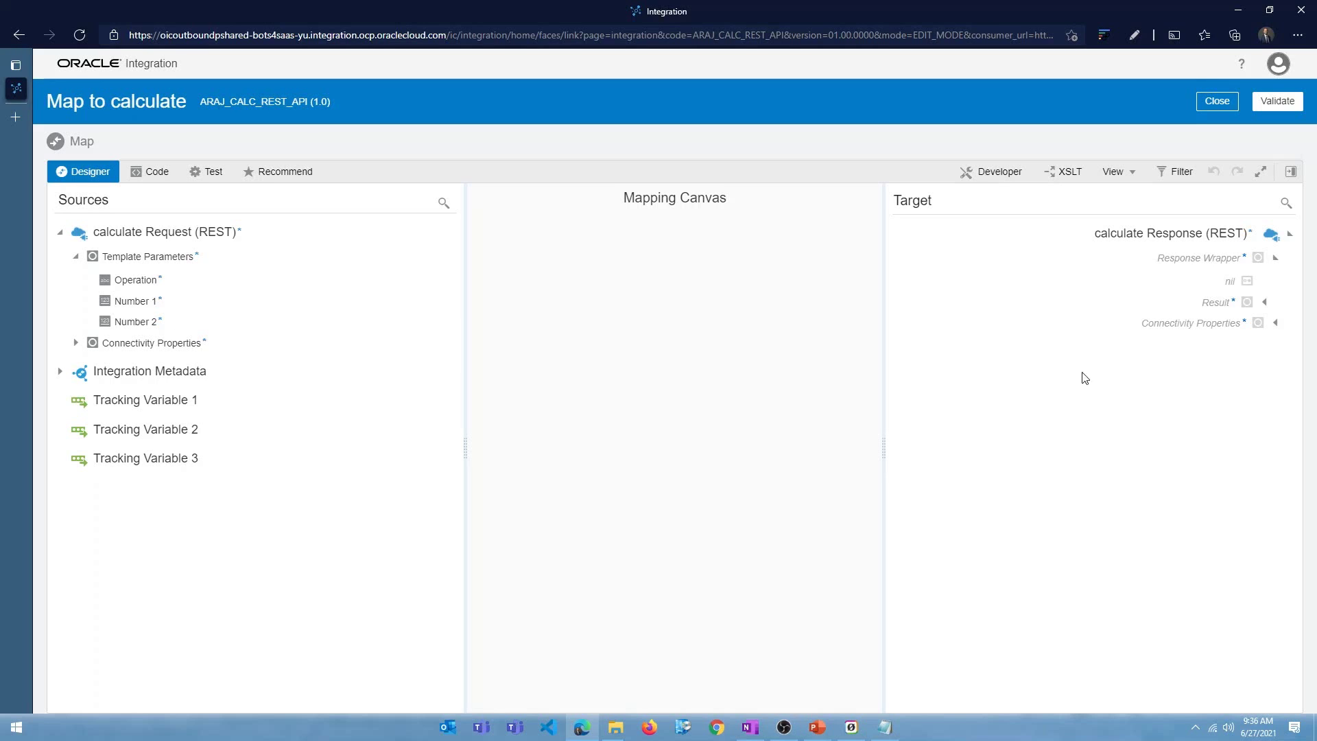
{"action": "right_click", "coordinate": [1262, 306]}
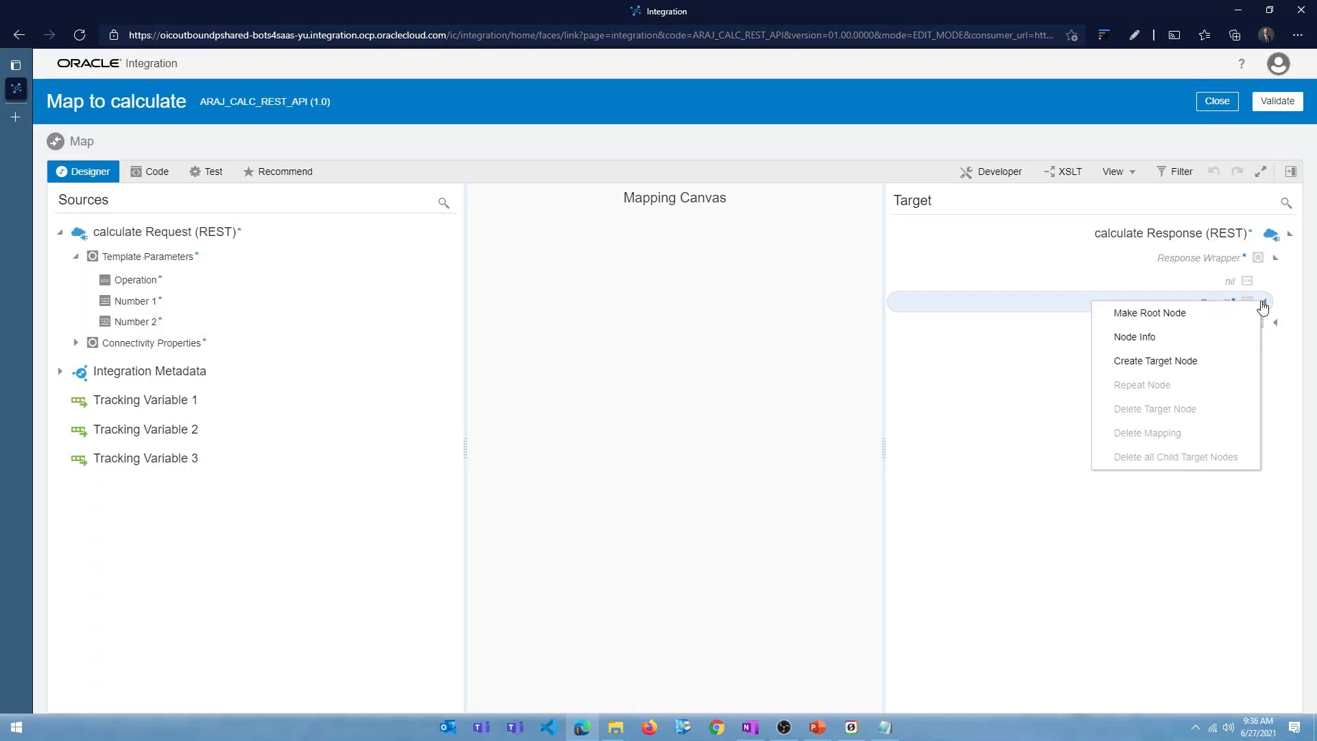
{"action": "left_click", "coordinate": [1175, 364]}
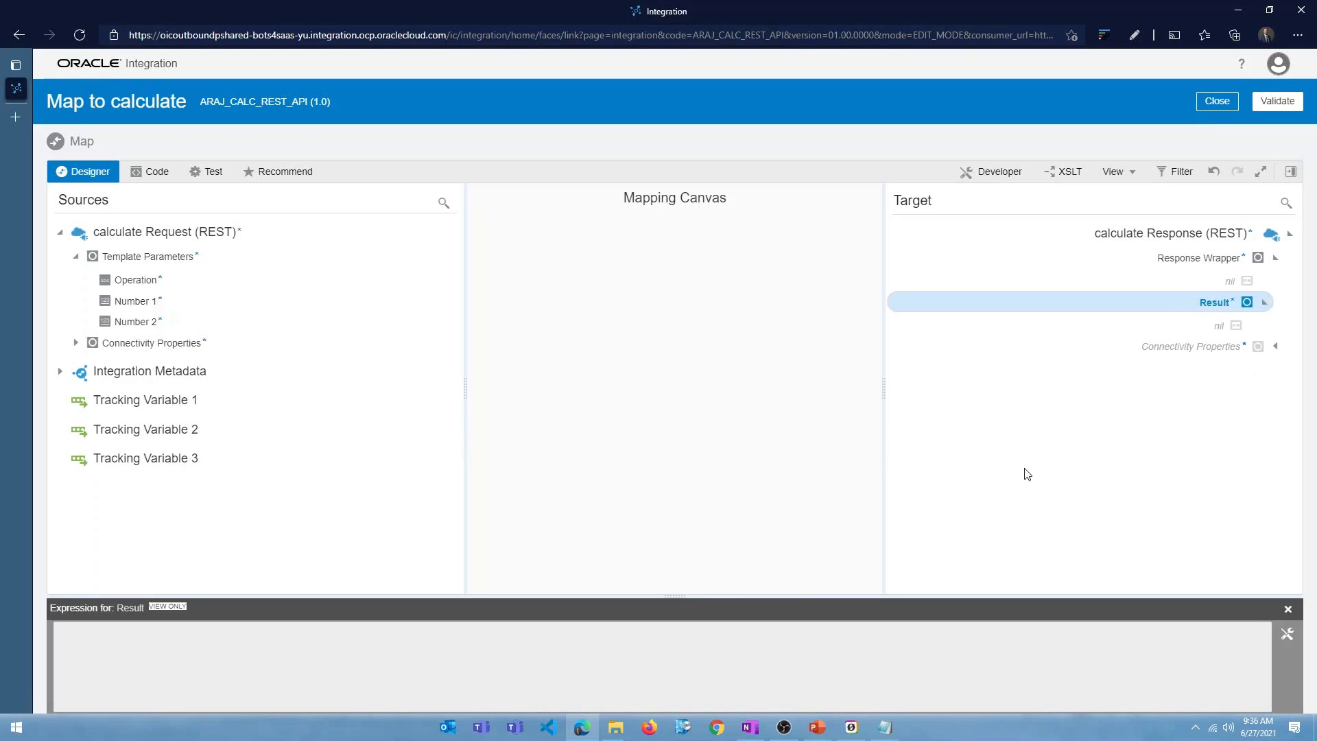
Enter an expression for Result that adds the Number 1 and Number 2 template parameters, and save it
{"action": "left_click_drag", "start_coordinate": [672, 604], "coordinate": [674, 516]}
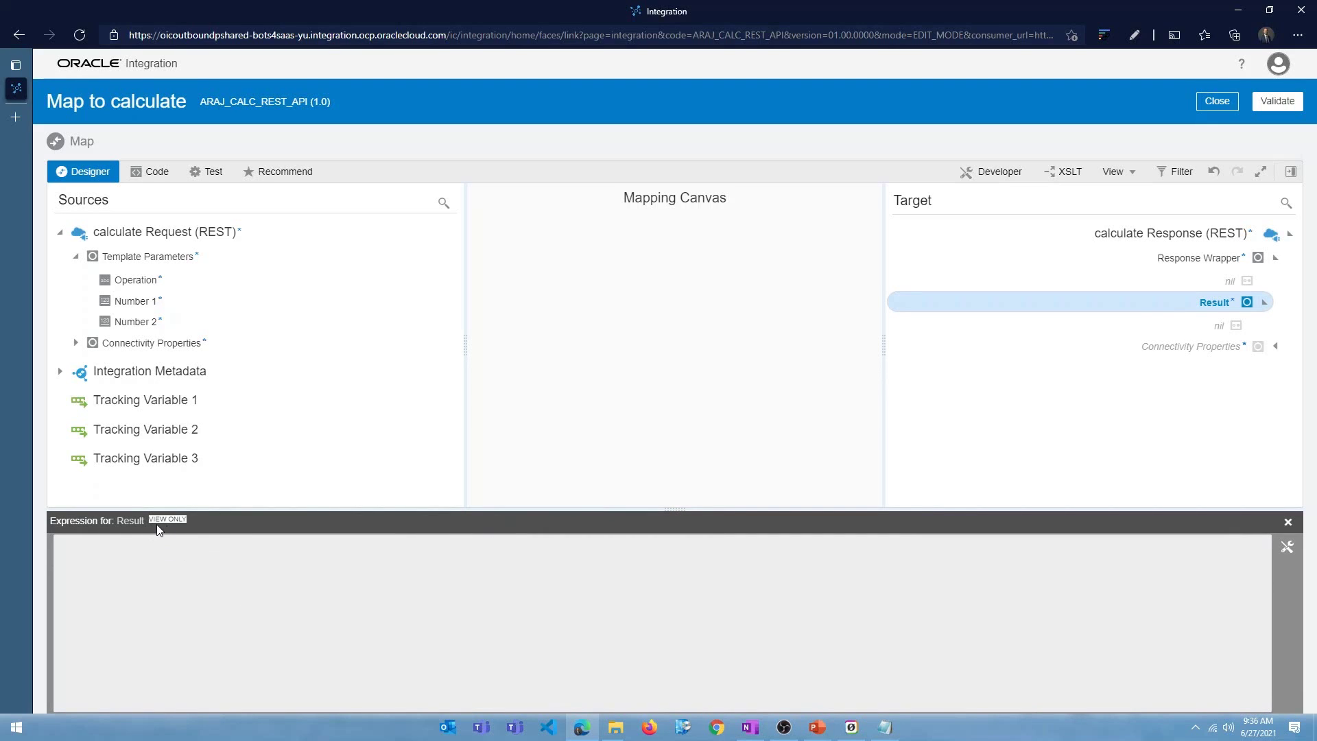
{"action": "left_click", "coordinate": [1287, 547]}
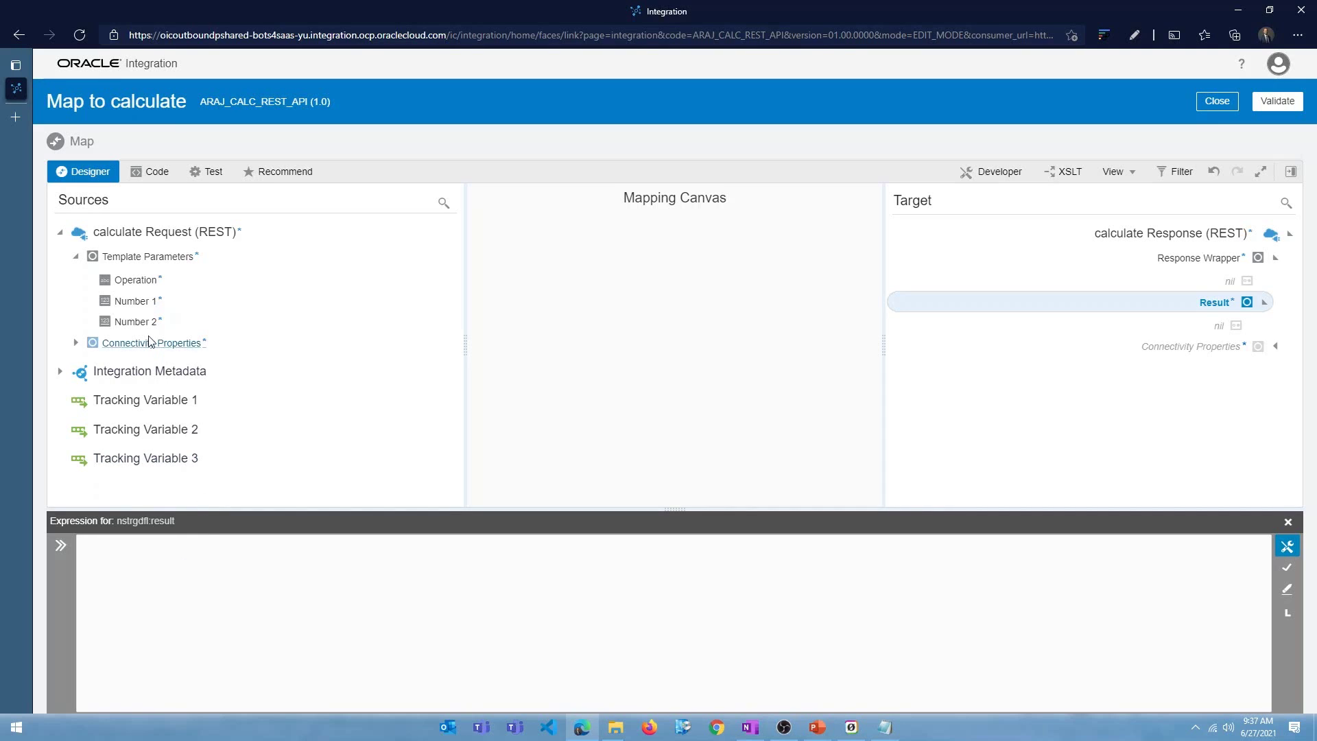
{"action": "left_click_drag", "start_coordinate": [137, 302], "coordinate": [185, 575]}
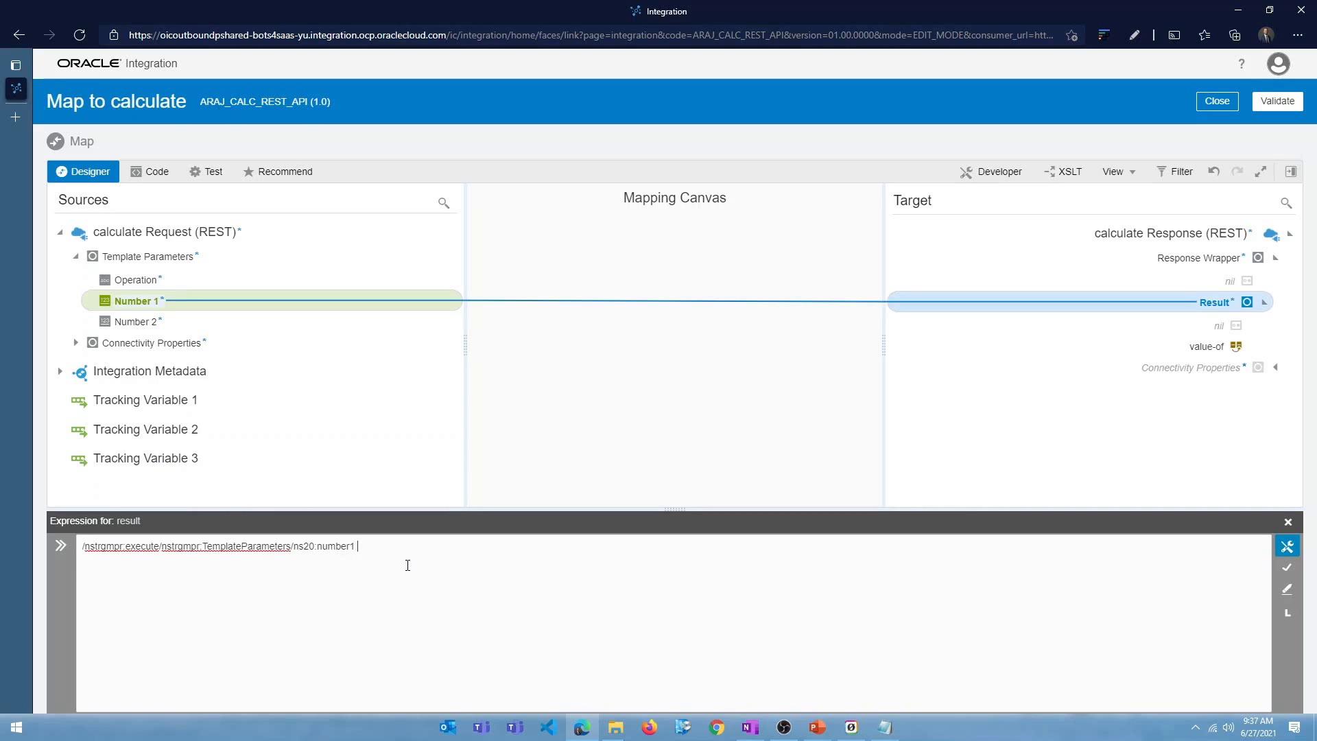
{"action": "type", "text": "+"}
{"action": "left_click_drag", "start_coordinate": [149, 325], "coordinate": [420, 585]}
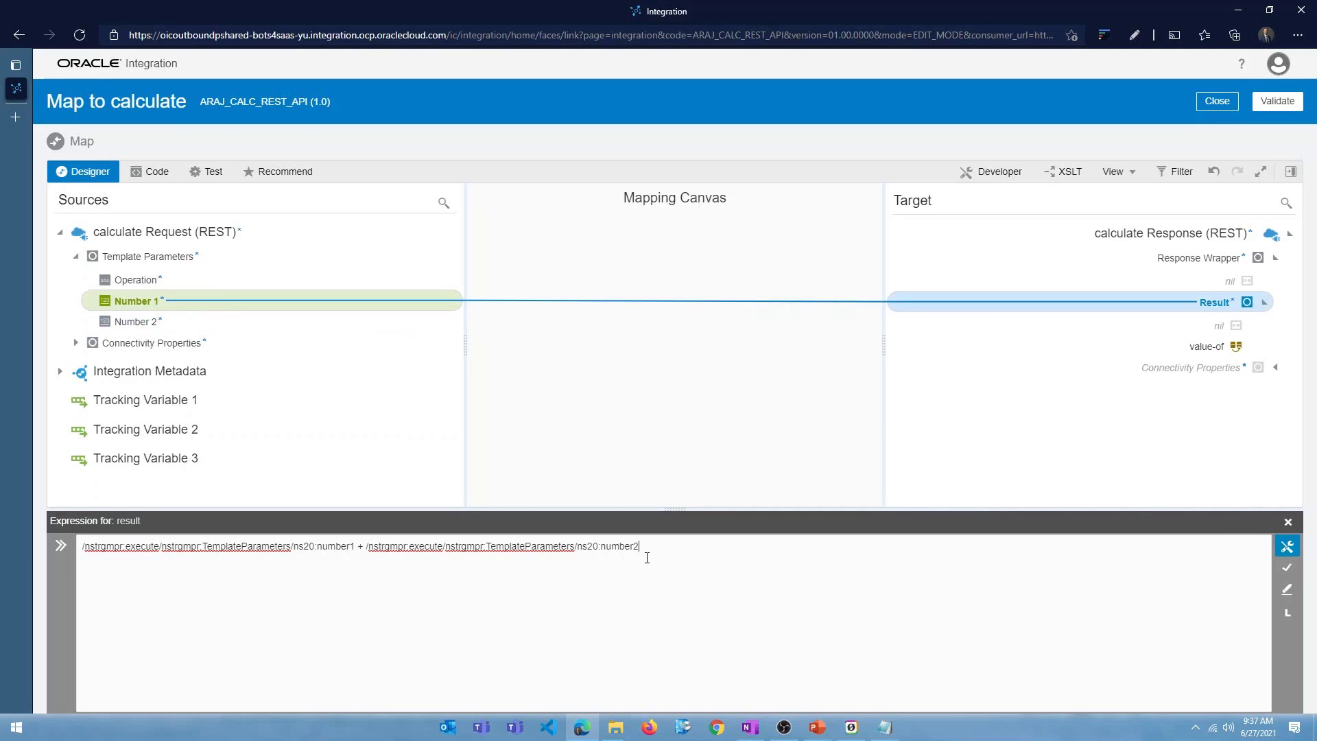
{"action": "left_click", "coordinate": [1287, 569]}
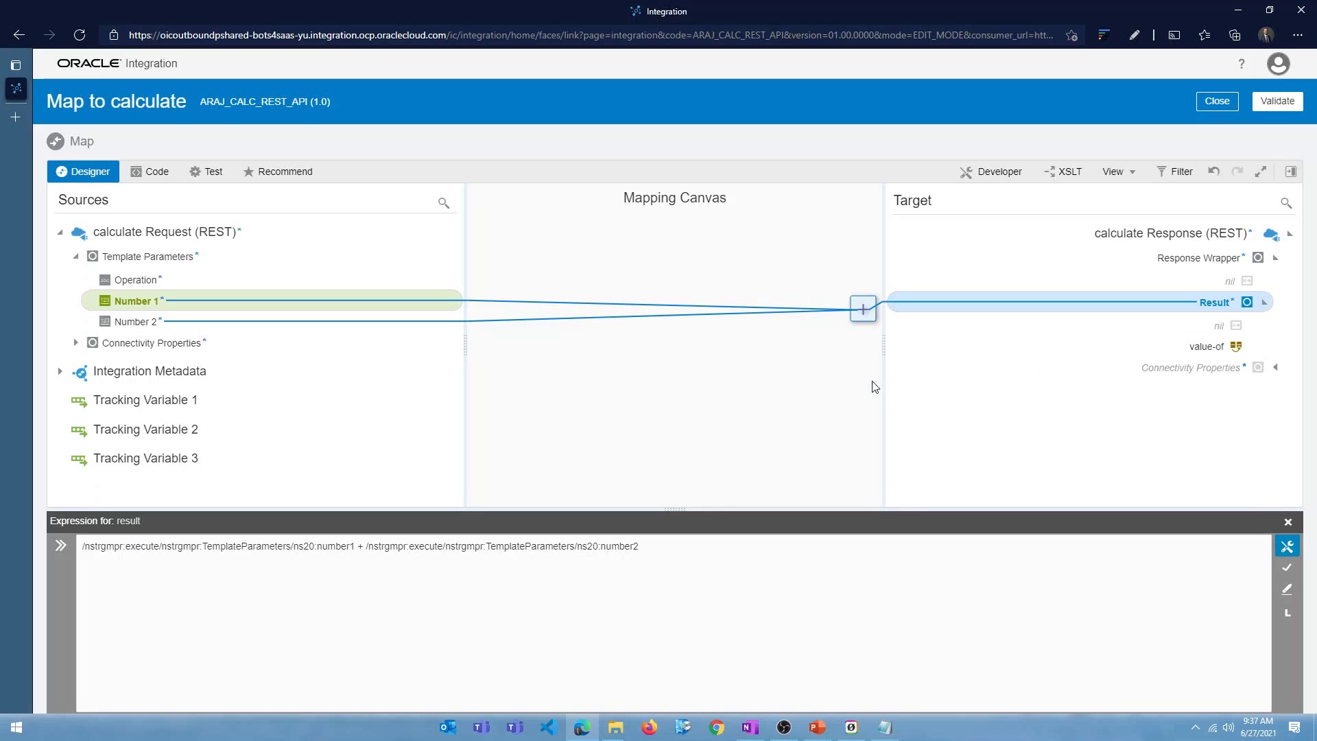
Generate a test input payload for the mapping and set both number1 and number2 to 10
{"action": "left_click", "coordinate": [218, 171]}
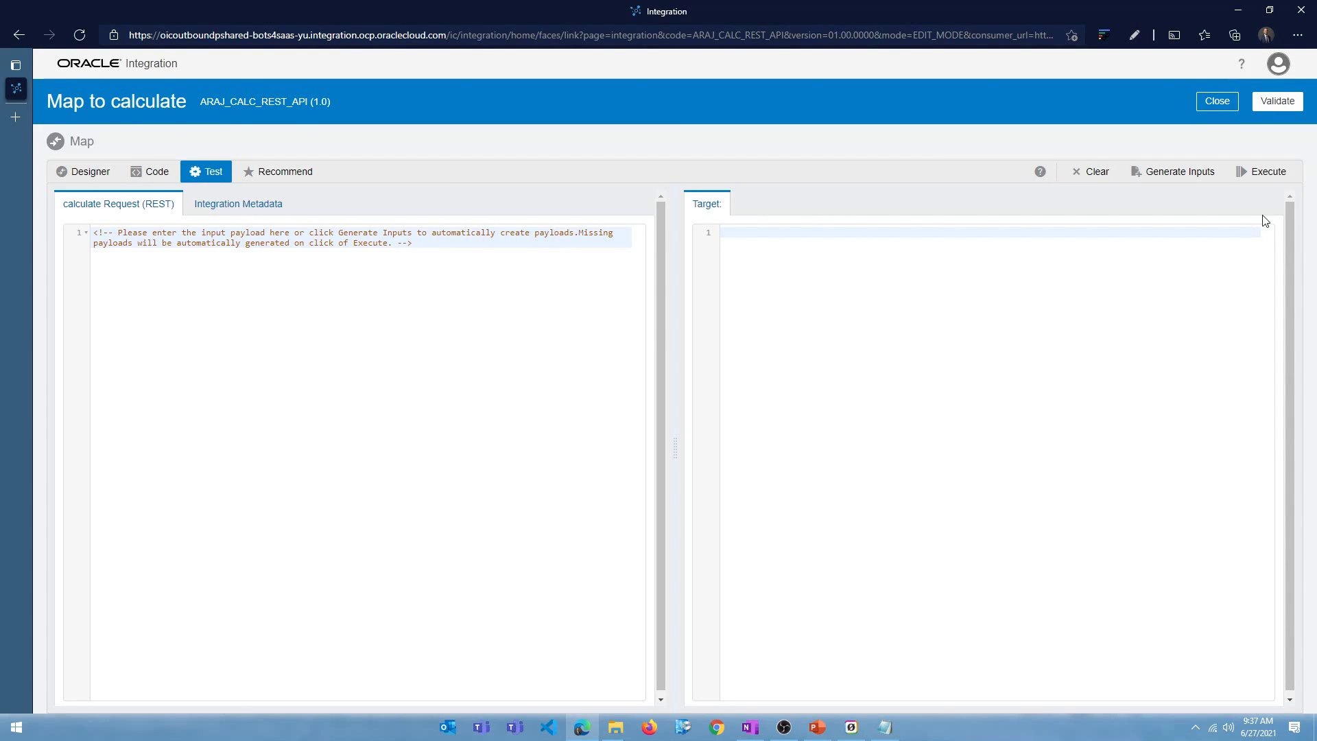
{"action": "left_click", "coordinate": [1170, 173]}
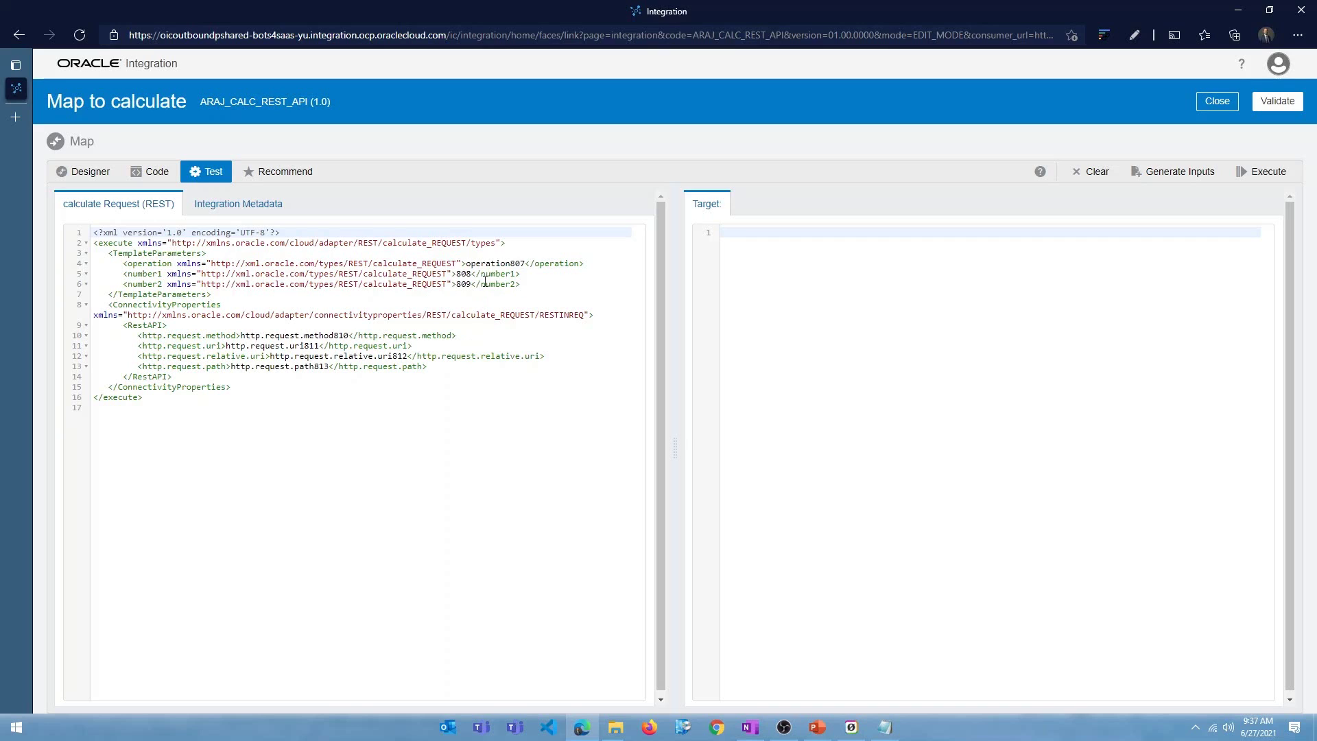
{"action": "left_click_drag", "start_coordinate": [472, 274], "coordinate": [459, 274]}
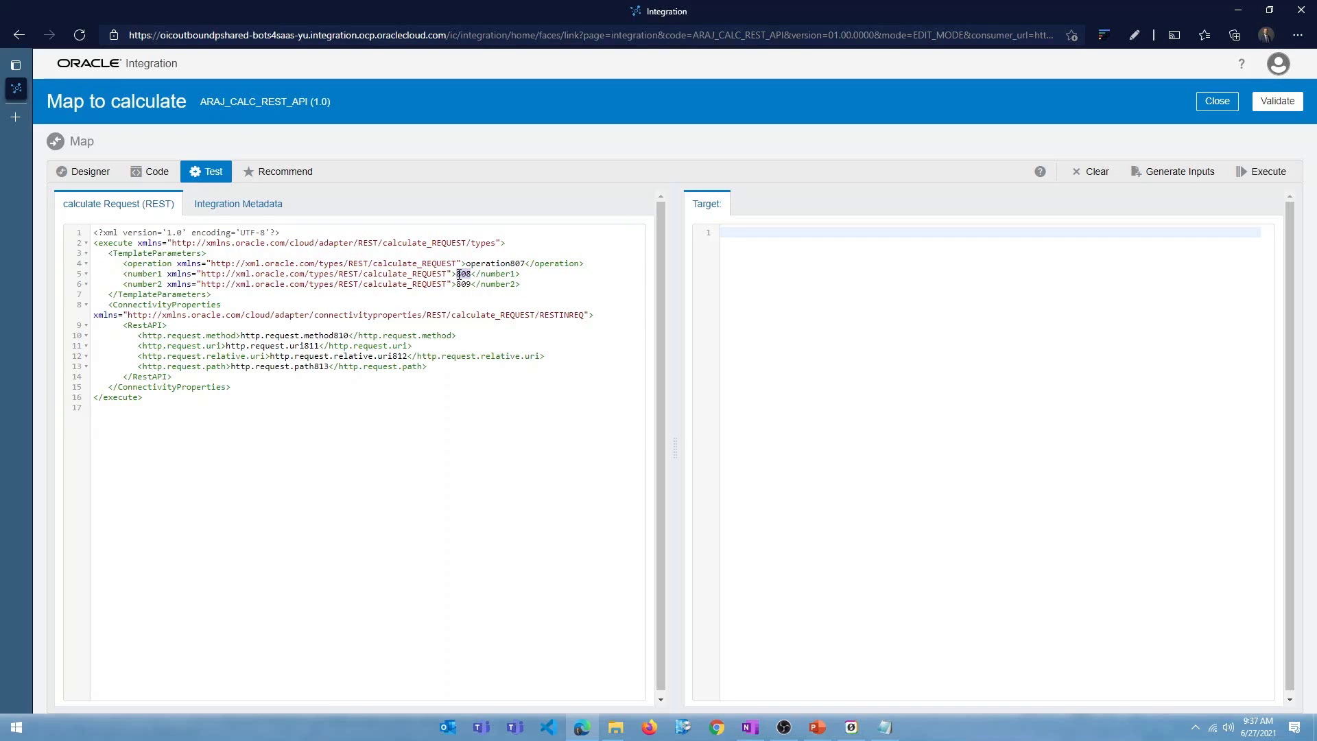
{"action": "type", "text": "10"}
{"action": "double_click", "coordinate": [465, 284]}
{"action": "type", "text": "10"}
{"action": "left_click", "coordinate": [472, 369]}
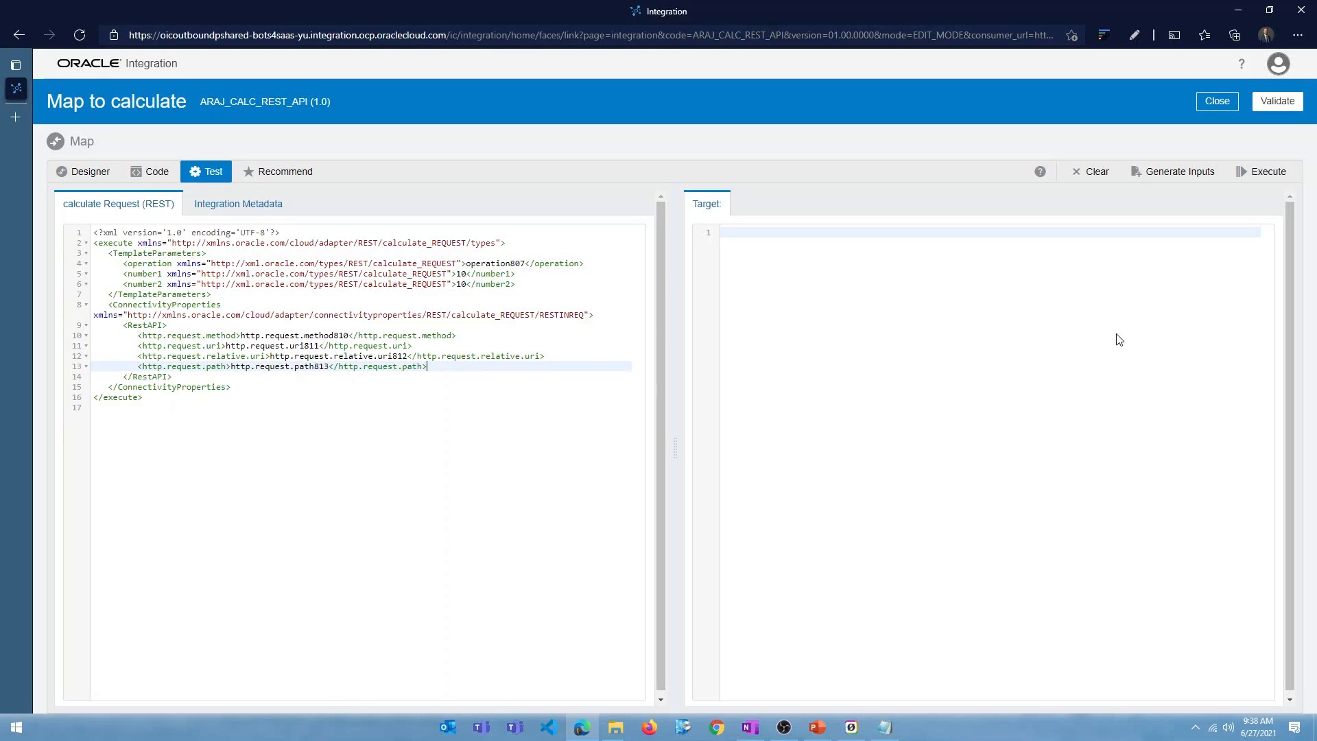
Execute the mapping test and check the result element at the end of the target output
{"action": "left_click", "coordinate": [1258, 174]}
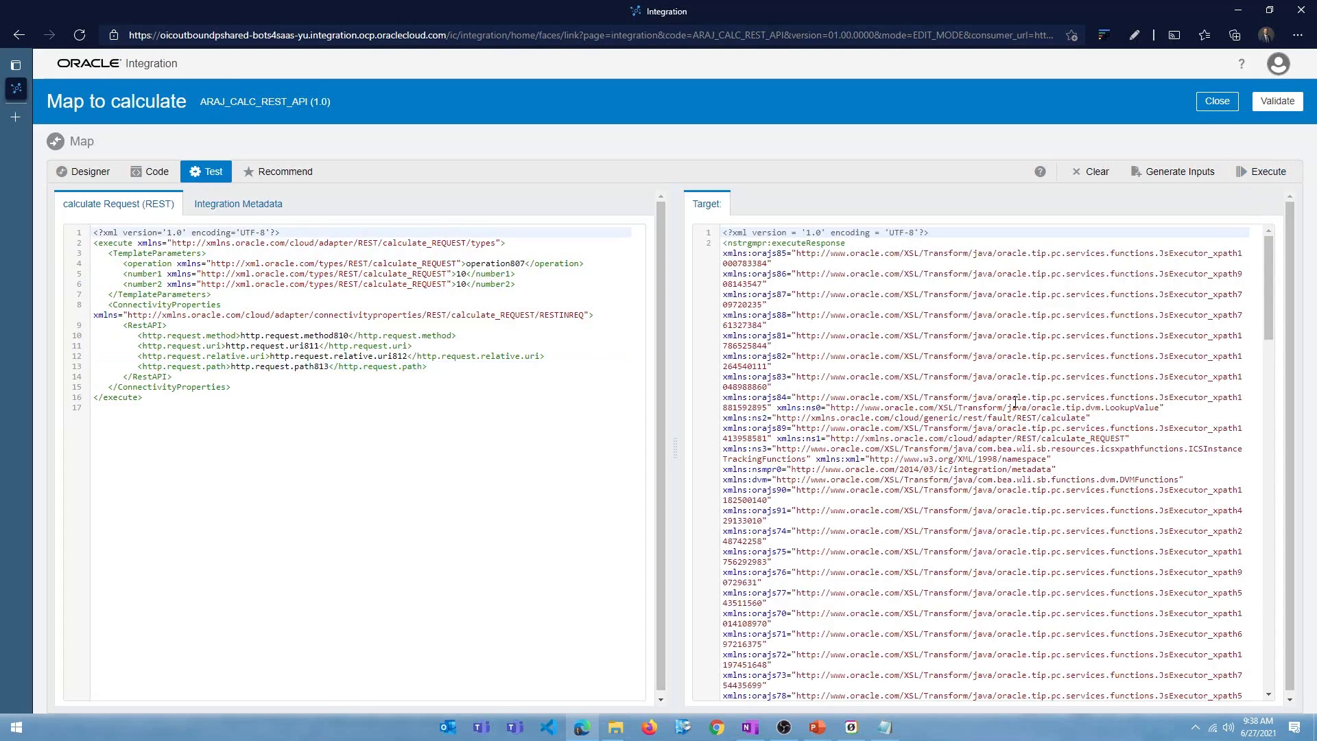
{"action": "scroll", "coordinate": [964, 453], "scroll_direction": "down", "scroll_amount": 20}
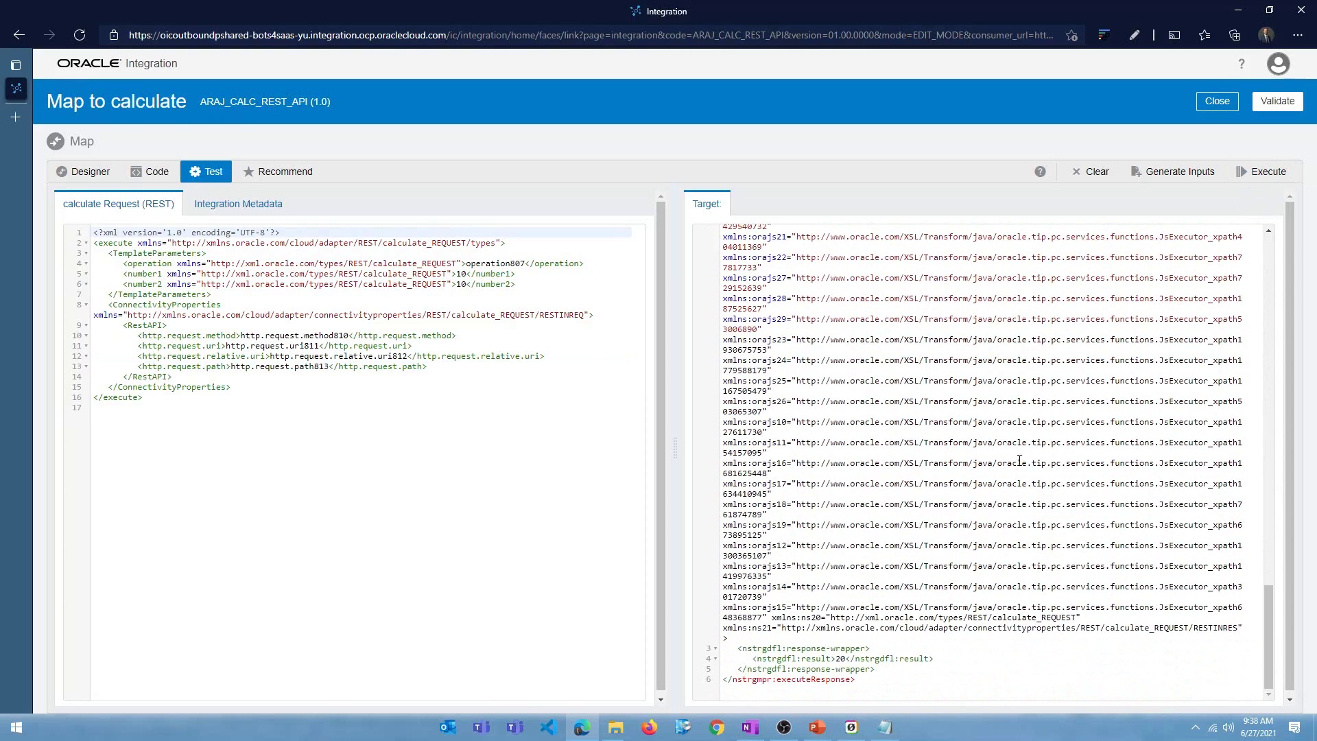
{"action": "left_click_drag", "start_coordinate": [845, 659], "coordinate": [838, 657]}
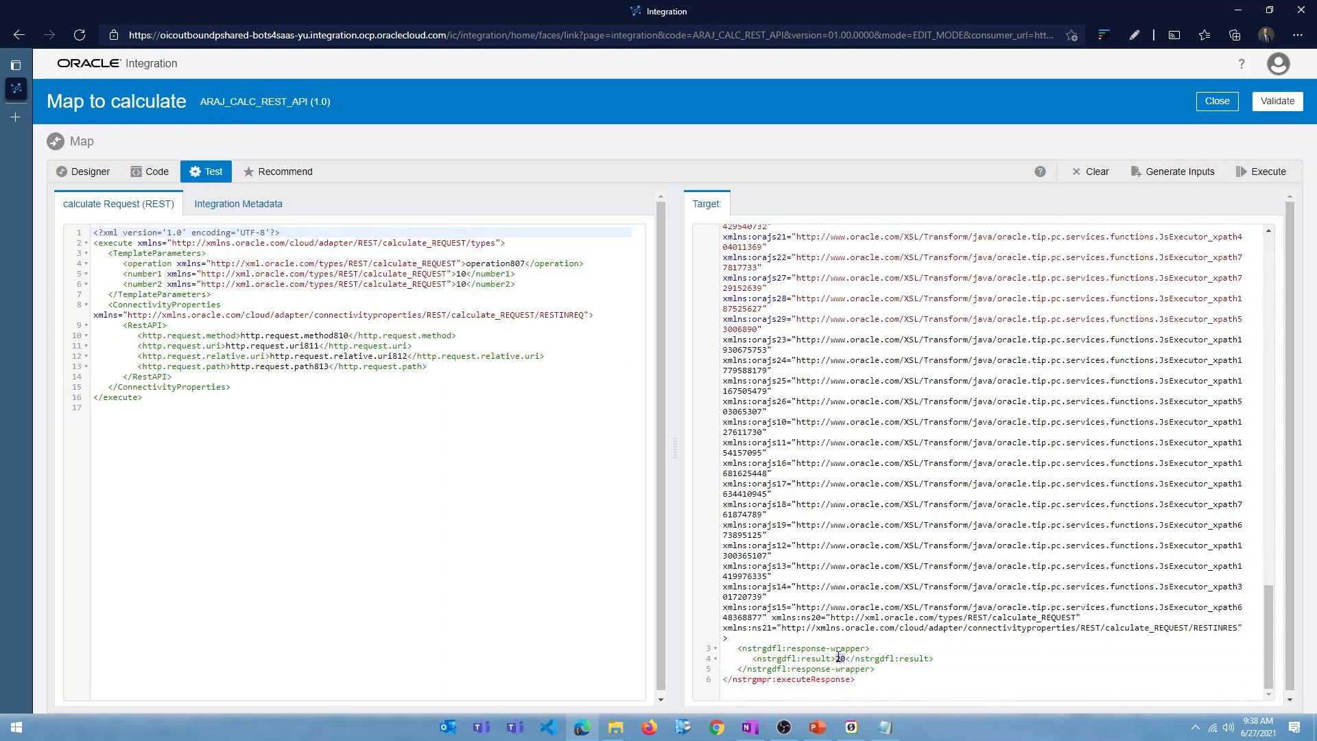
Set number2 to 40 in the test payload, execute the test again, and check the result element
{"action": "left_click", "coordinate": [458, 274]}
{"action": "left_click", "coordinate": [461, 283]}
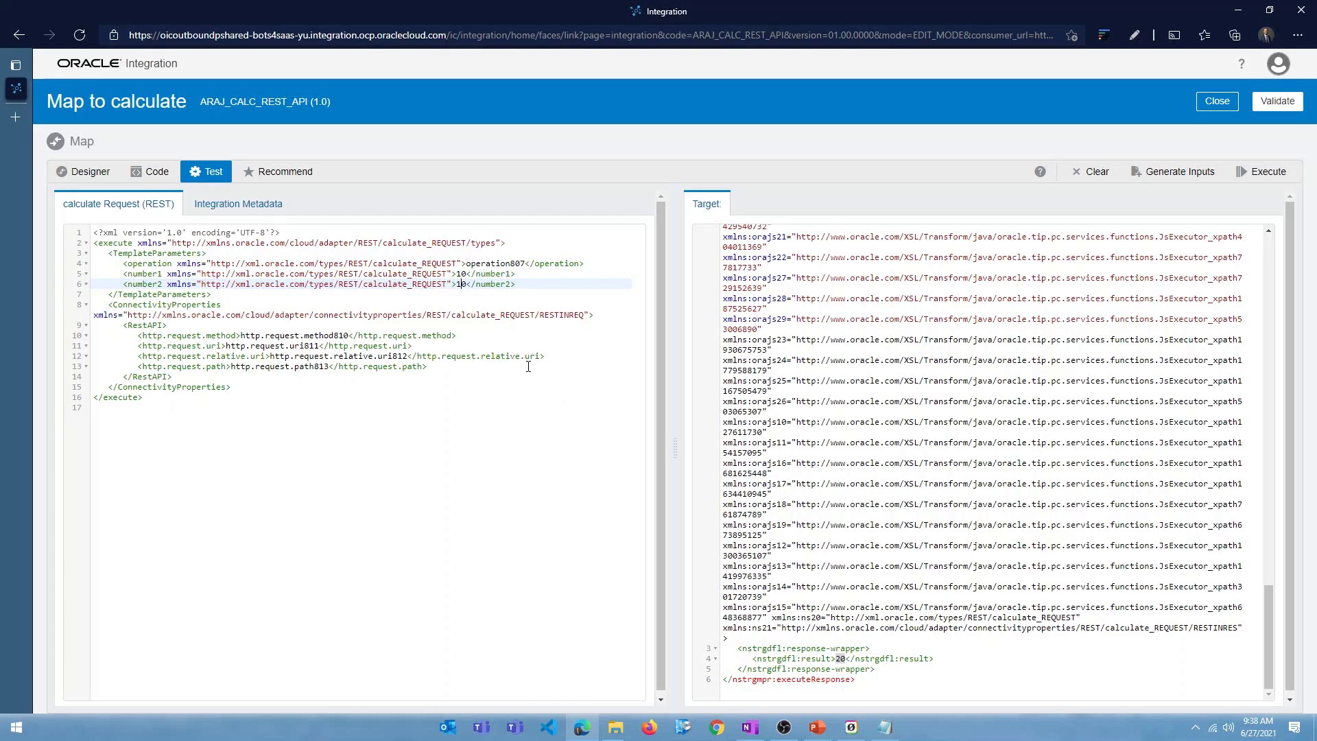
{"action": "double_click", "coordinate": [458, 283]}
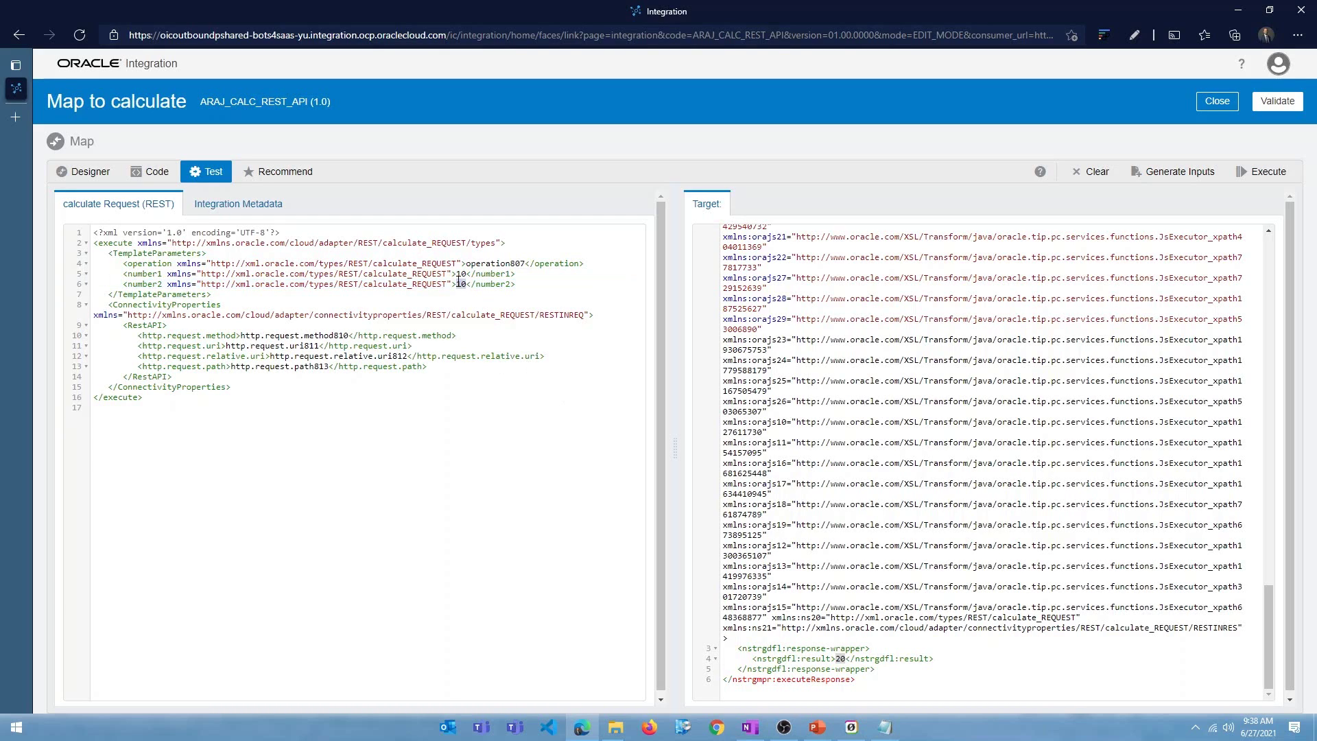
{"action": "type", "text": "40"}
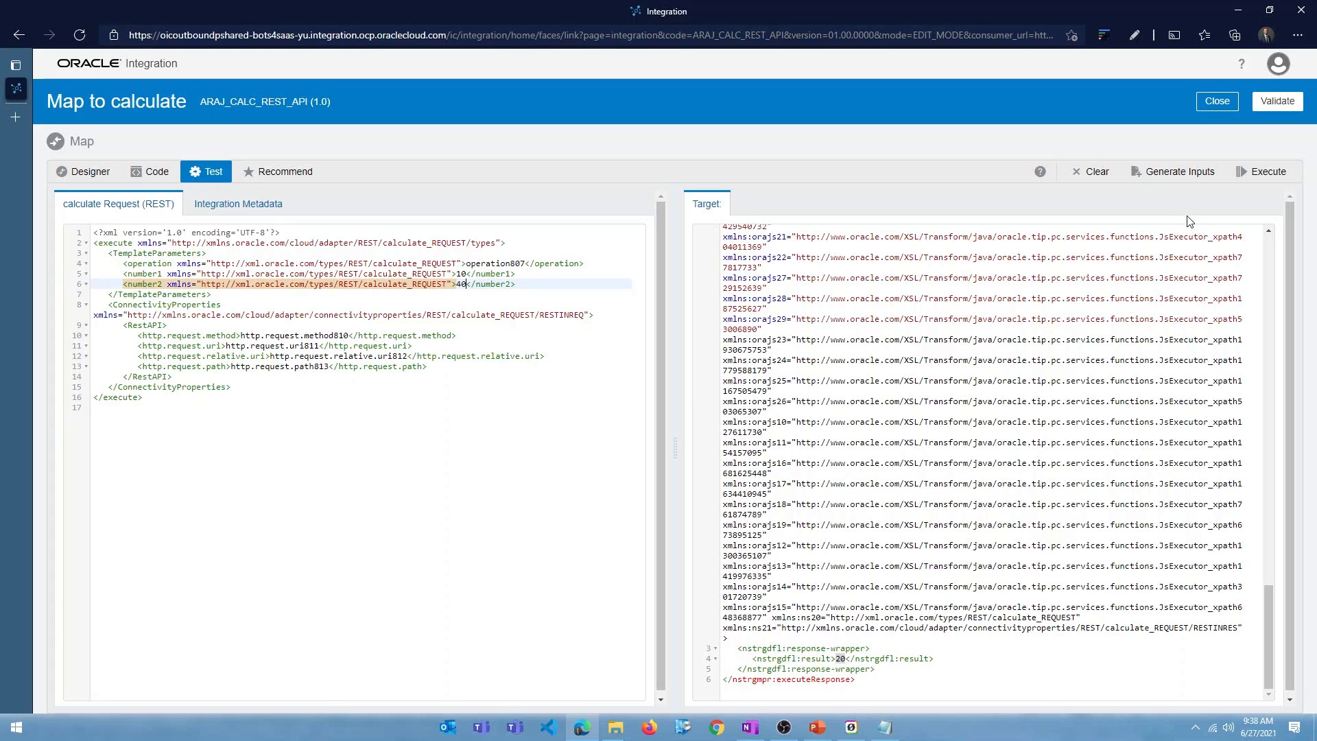
{"action": "left_click", "coordinate": [1262, 172]}
{"action": "scroll", "coordinate": [885, 679], "scroll_direction": "down", "scroll_amount": 15}
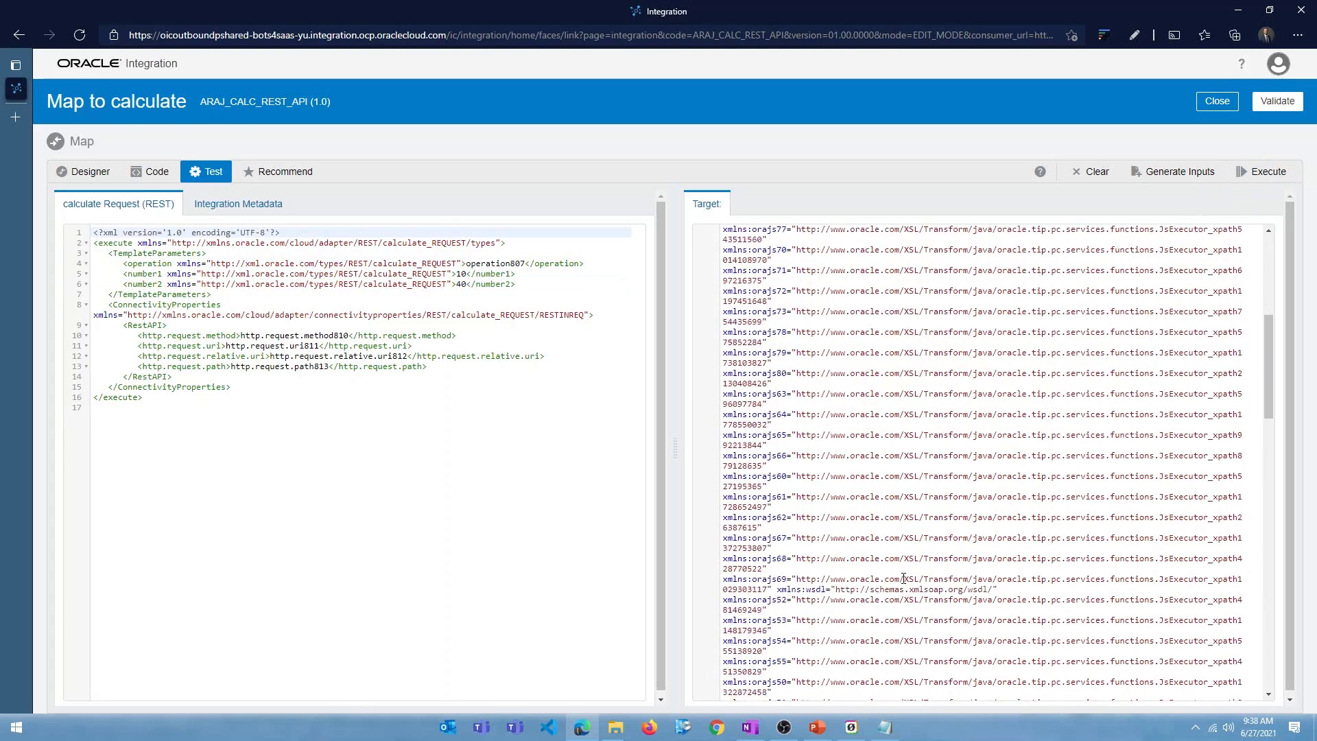
{"action": "left_click_drag", "start_coordinate": [846, 662], "coordinate": [837, 660]}
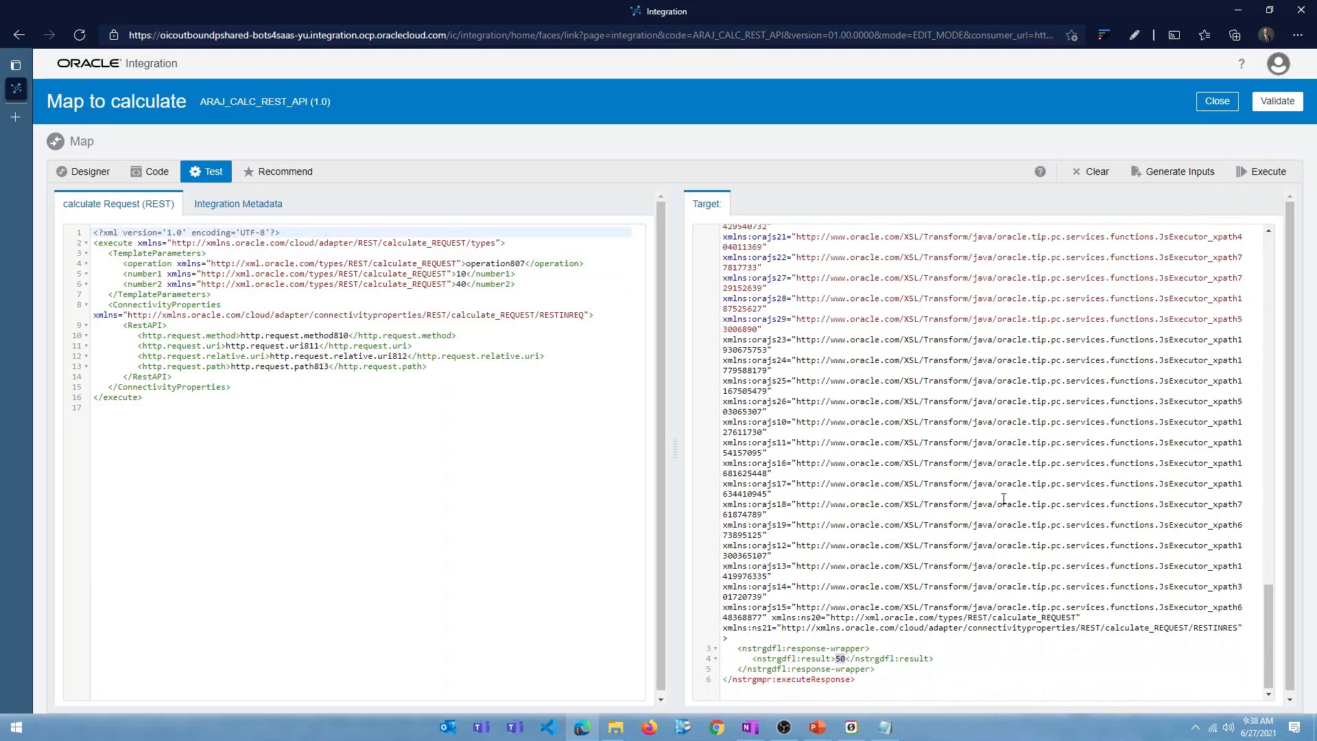
Return to the mapping designer, delete the addition expression from Result, and save the empty expression
{"action": "left_click", "coordinate": [96, 177]}
{"action": "left_click_drag", "start_coordinate": [676, 506], "coordinate": [674, 481]}
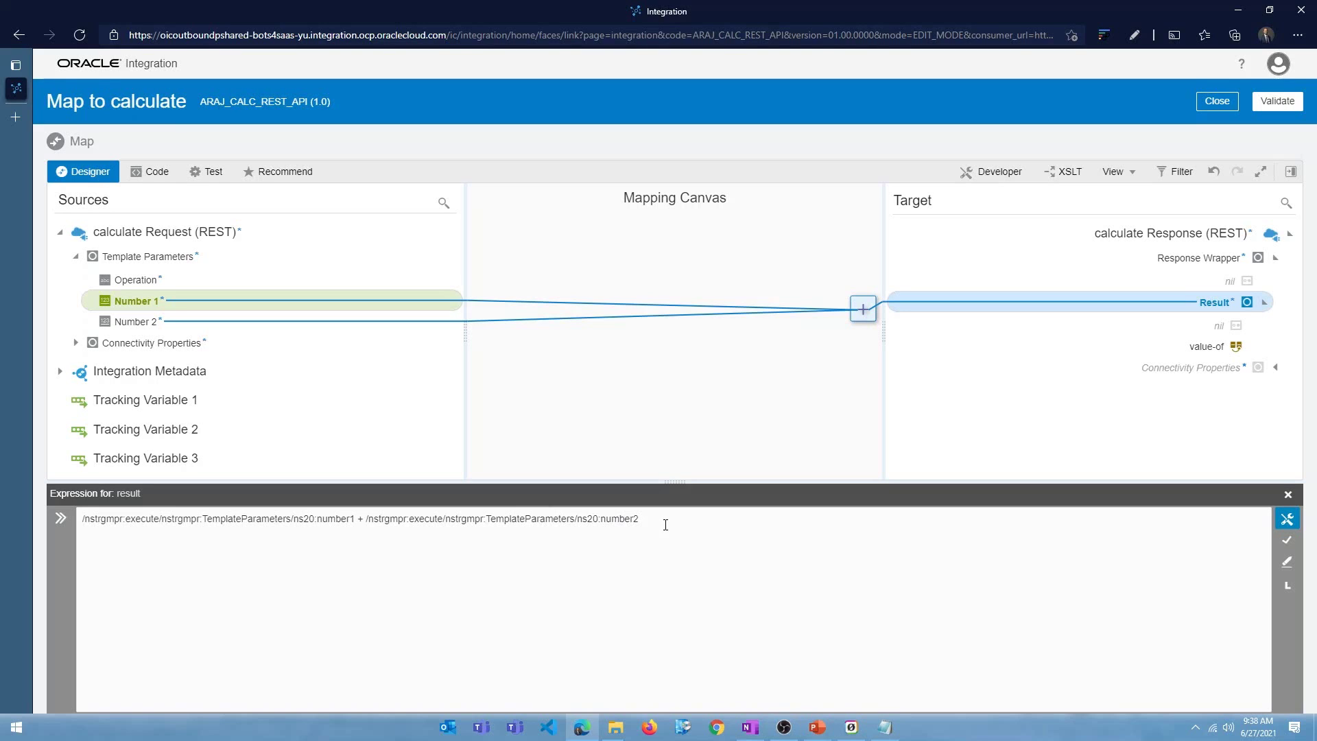
{"action": "left_click_drag", "start_coordinate": [665, 525], "coordinate": [72, 509]}
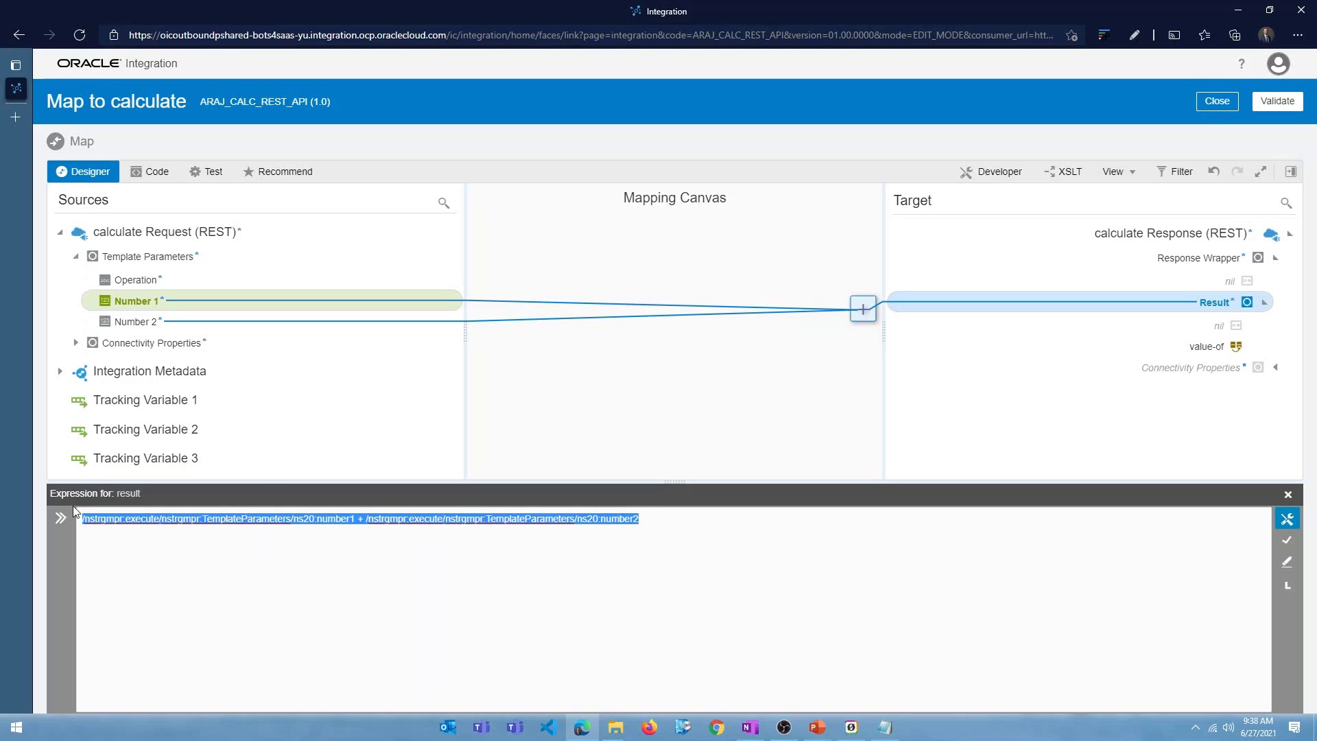
{"action": "key", "text": "Delete"}
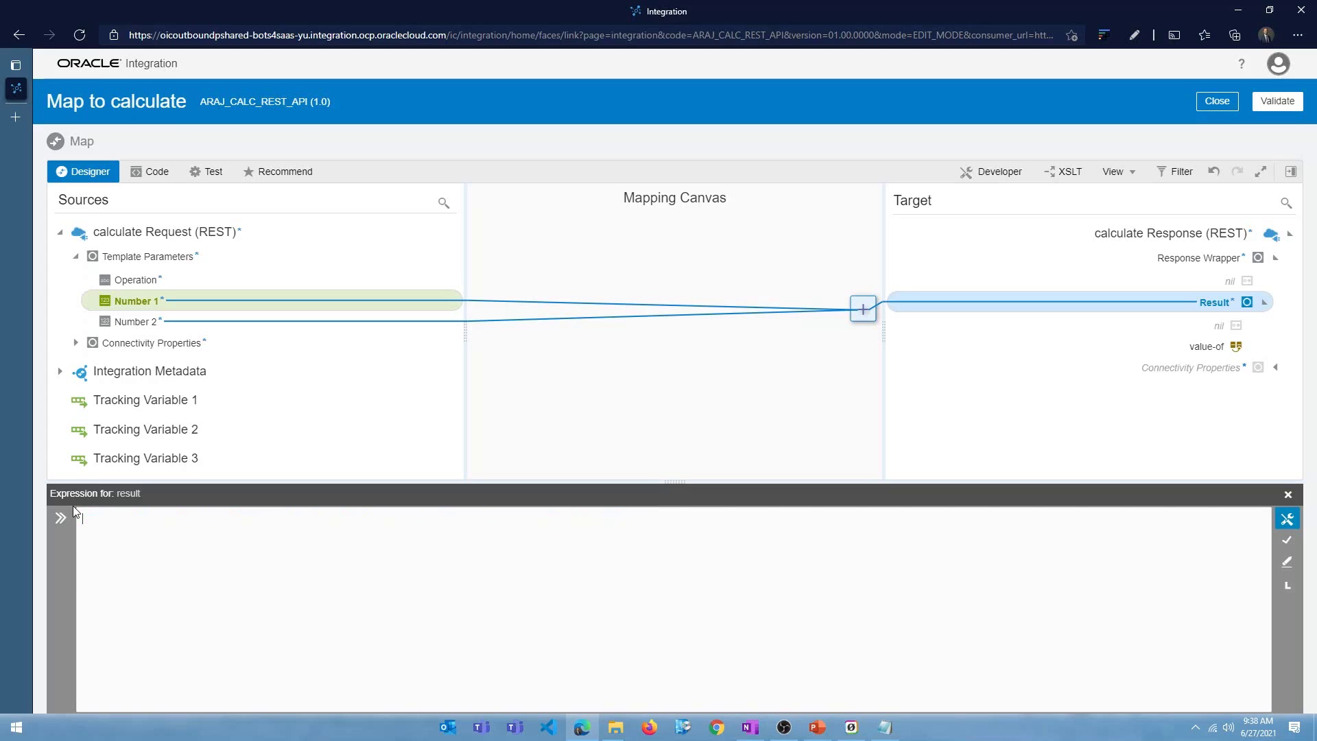
{"action": "left_click", "coordinate": [1287, 540]}
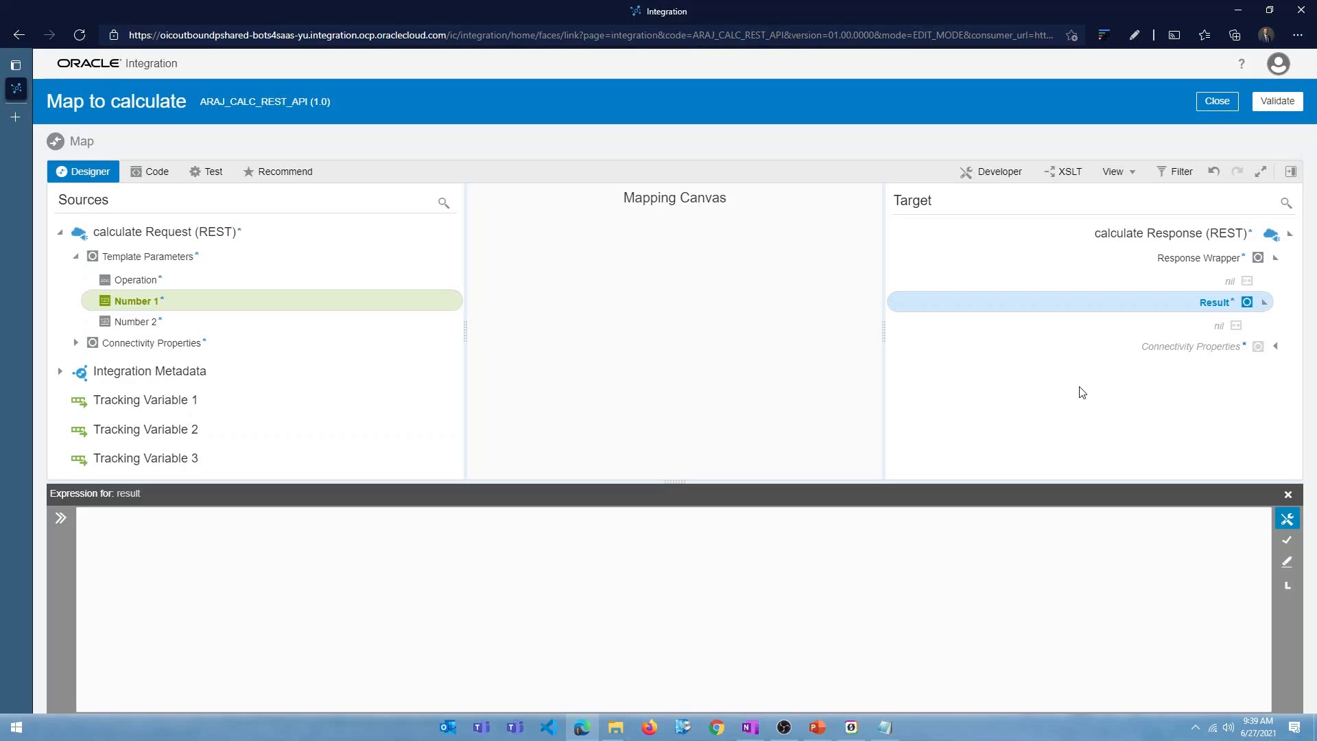
Turn on XSLT mode in the mapper and display the XSLT Flow Control elements among the components
{"action": "left_click", "coordinate": [1064, 177]}
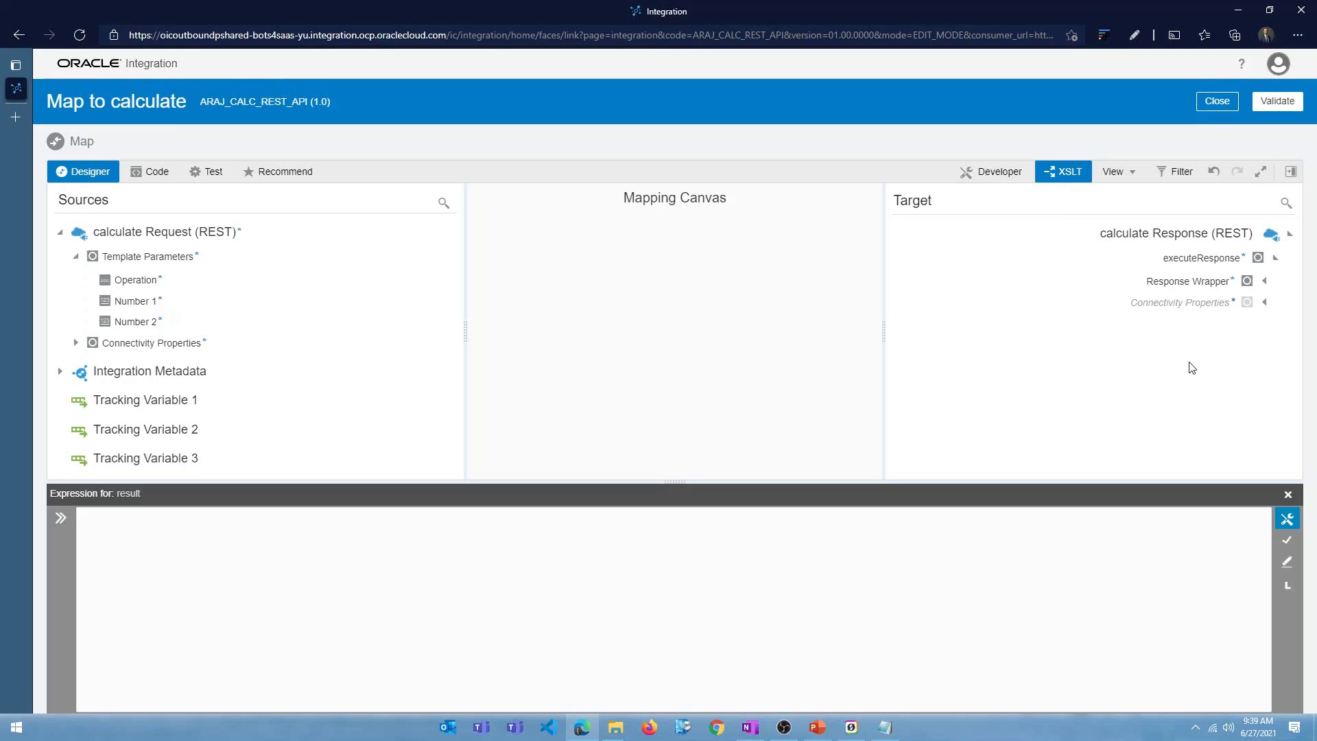
{"action": "left_click", "coordinate": [1289, 177]}
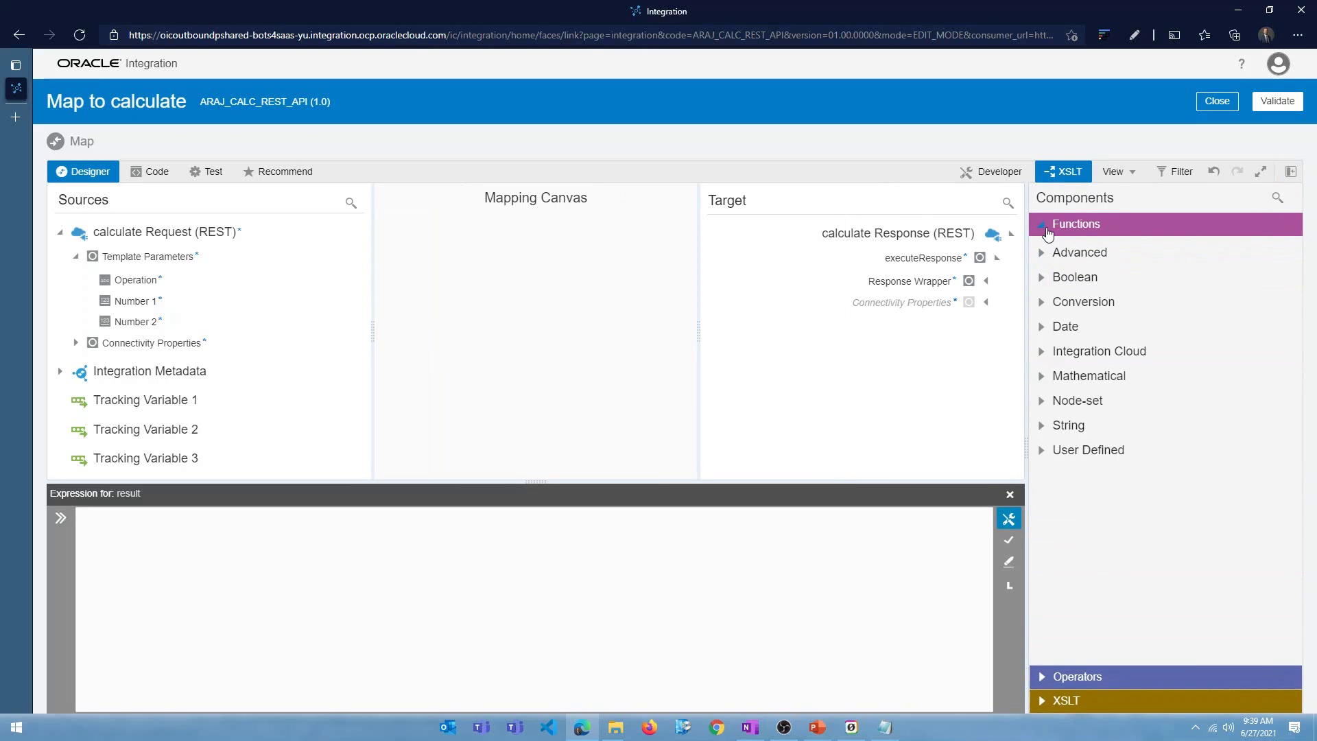
{"action": "left_click", "coordinate": [1044, 226]}
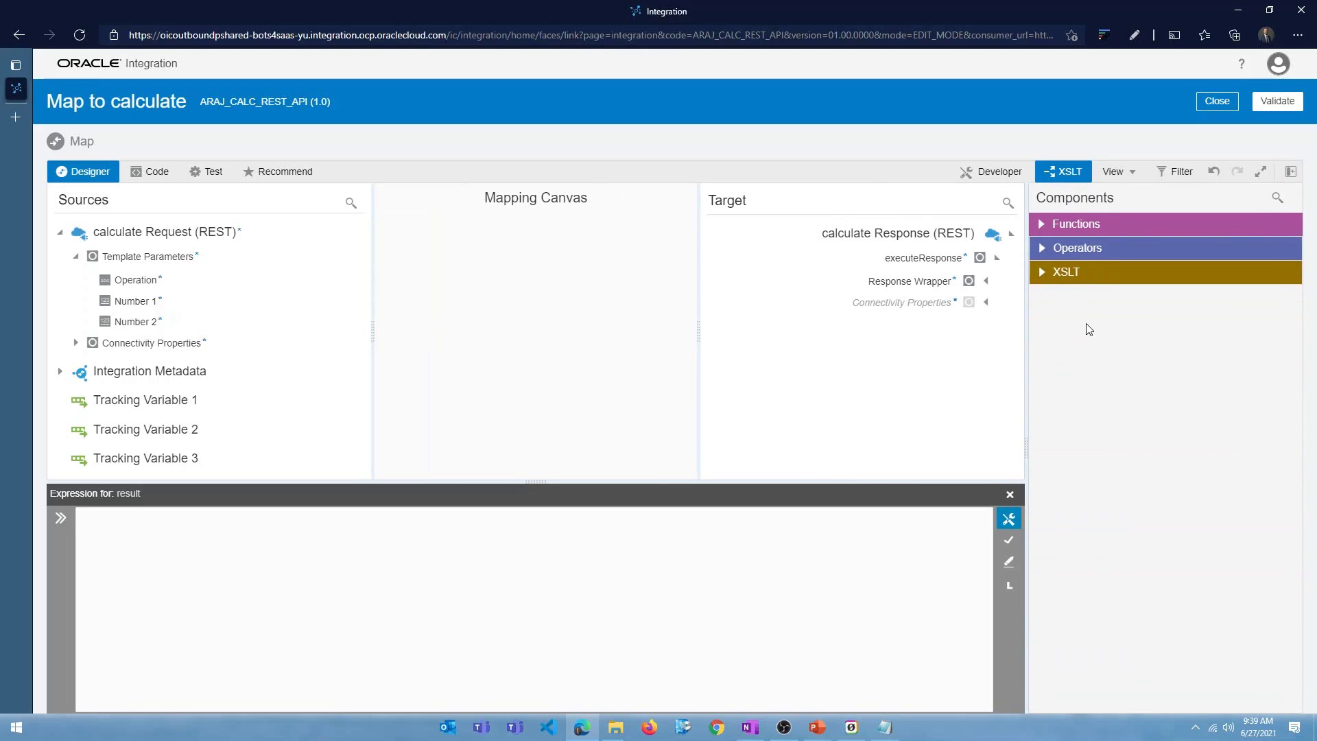
{"action": "left_click", "coordinate": [1042, 275]}
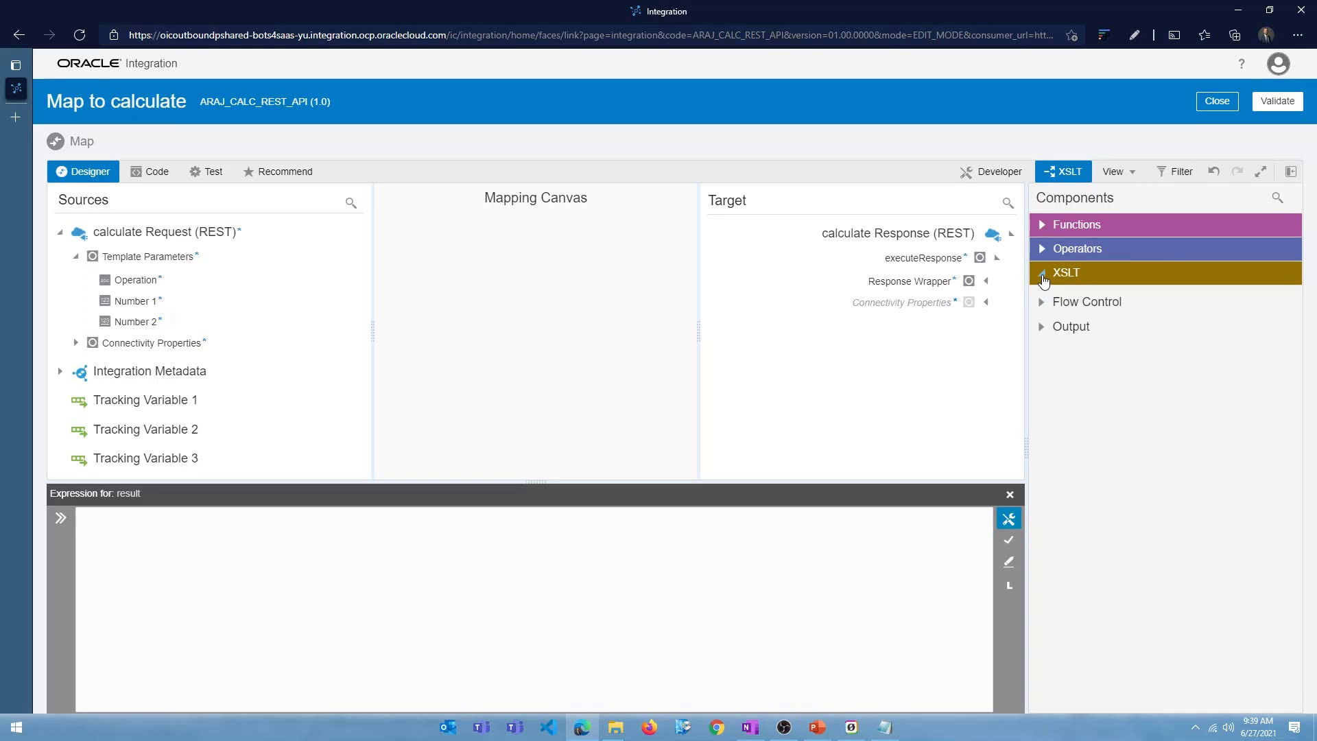
{"action": "left_click", "coordinate": [1042, 302]}
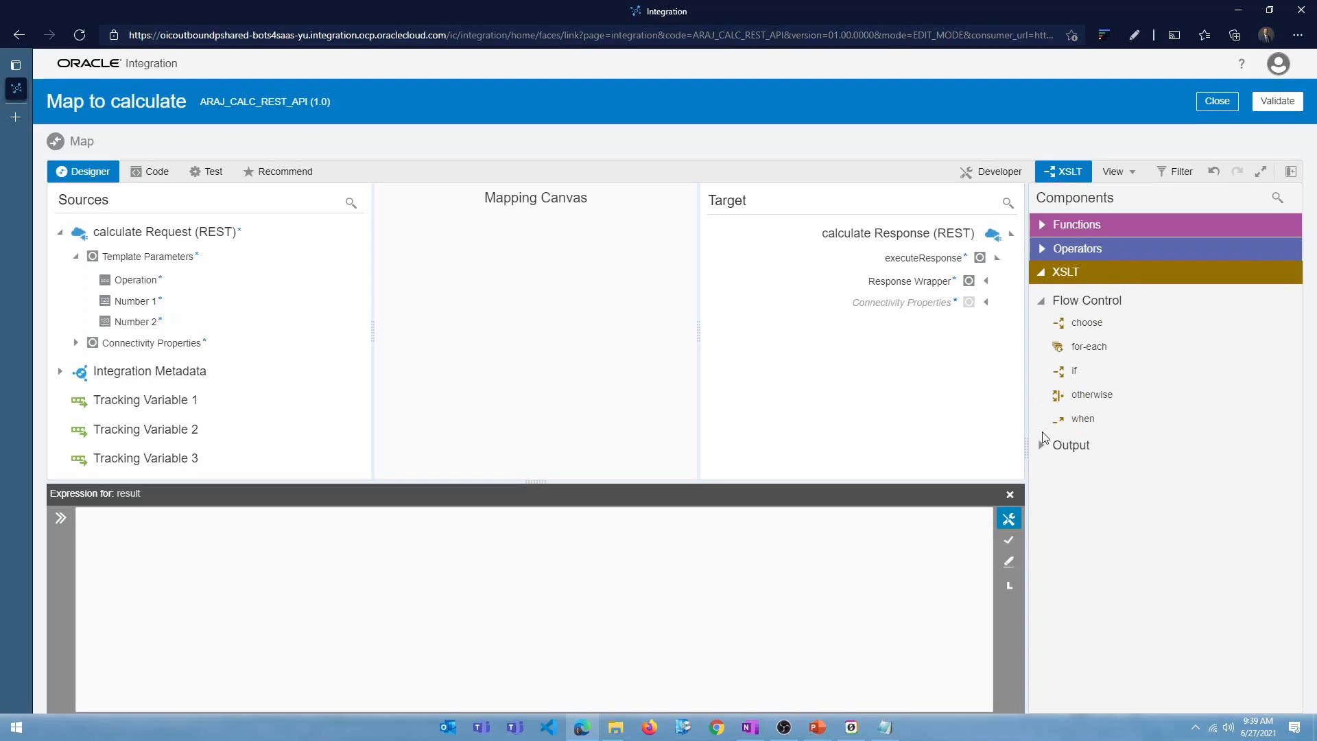
Insert a choose element under Result in the Response Wrapper and nest a when element inside it
{"action": "left_click", "coordinate": [1041, 445]}
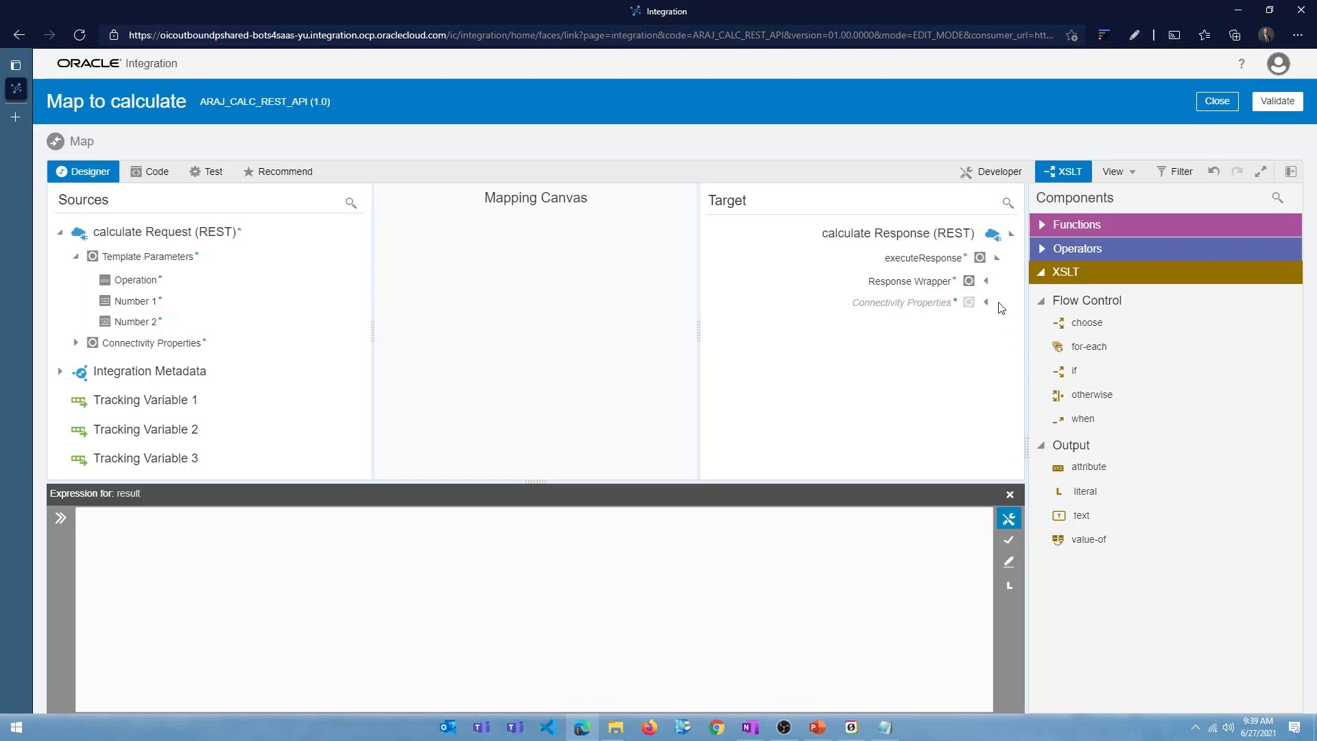
{"action": "left_click", "coordinate": [987, 283]}
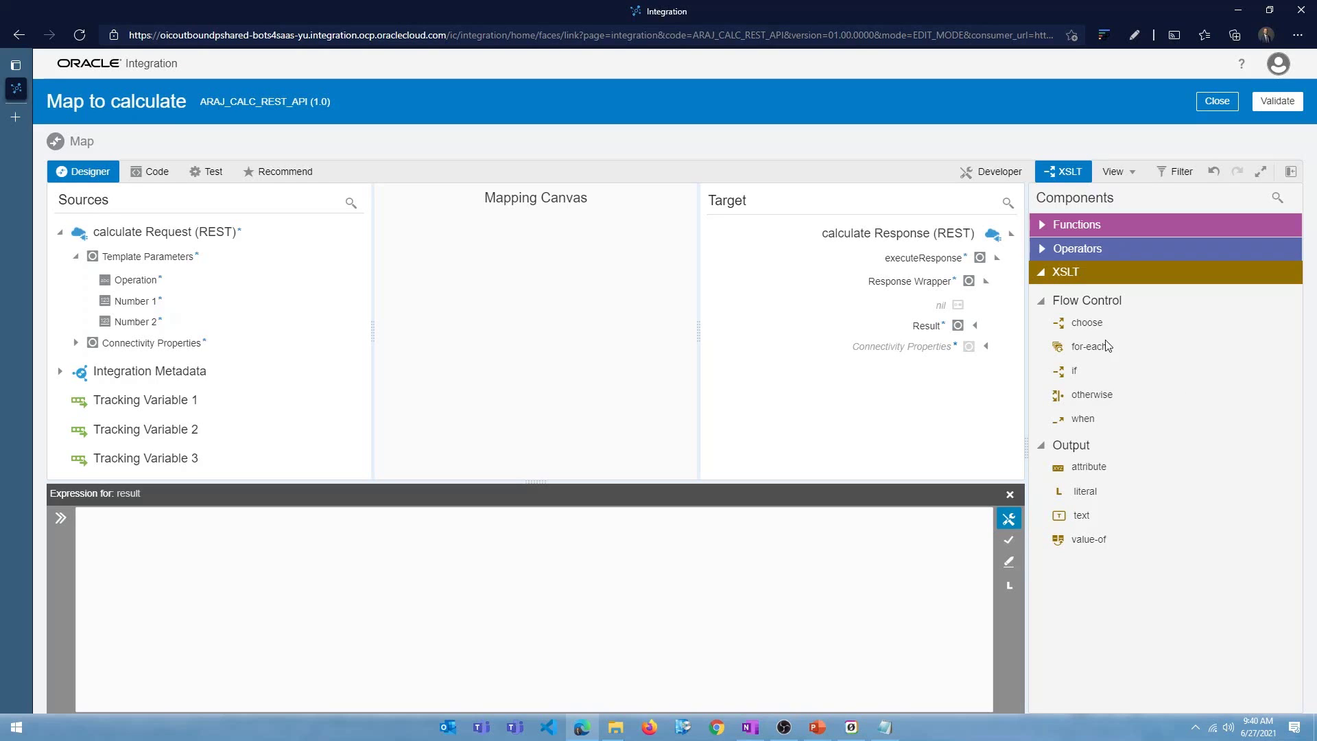
{"action": "left_click_drag", "start_coordinate": [1064, 322], "coordinate": [908, 335]}
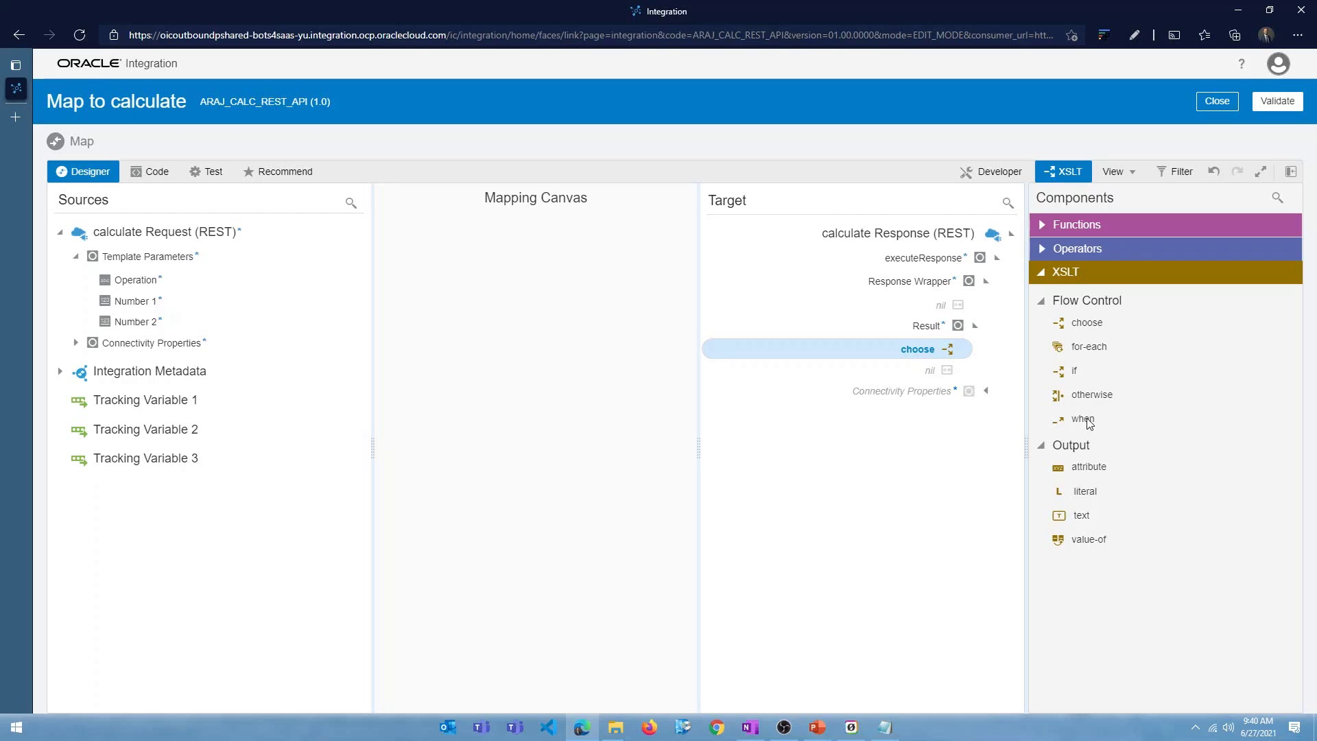
{"action": "left_click_drag", "start_coordinate": [1090, 423], "coordinate": [900, 358]}
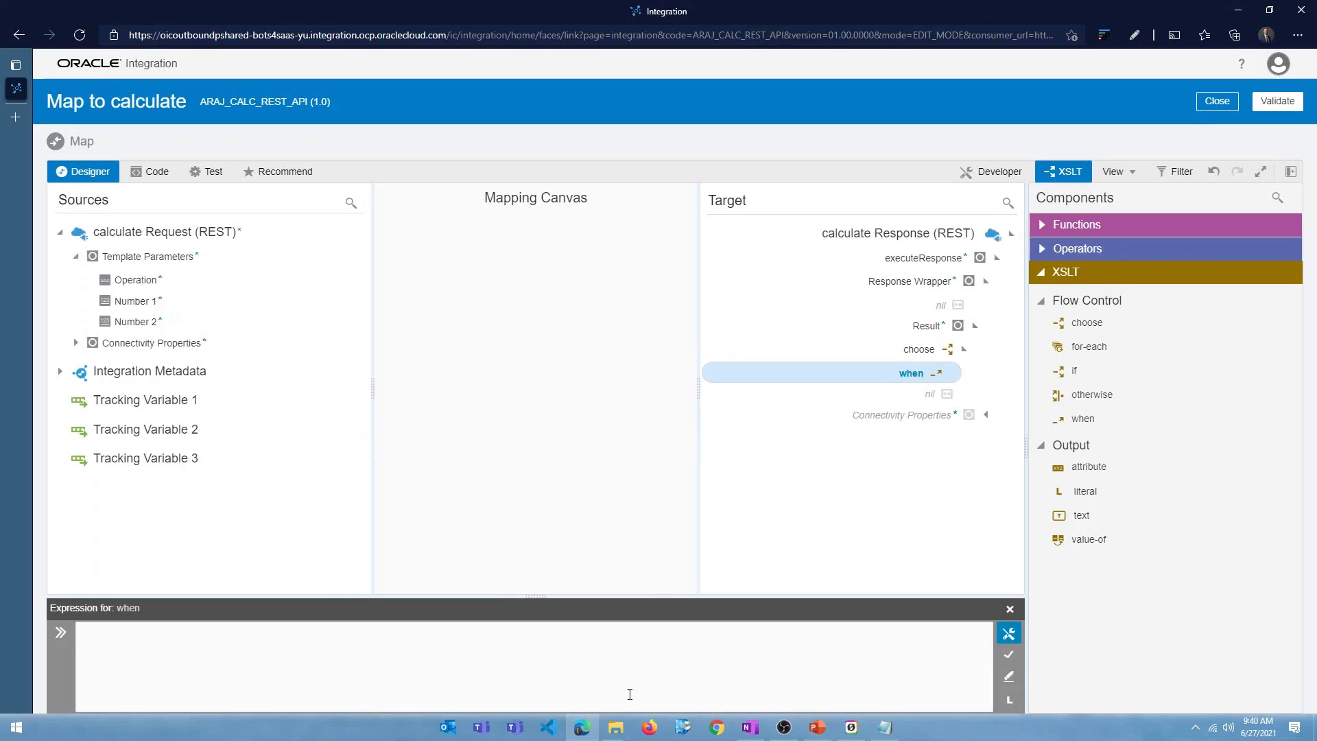
Set the when condition to the Operation template parameter = "ADD" and save the expression
{"action": "left_click_drag", "start_coordinate": [531, 595], "coordinate": [532, 570]}
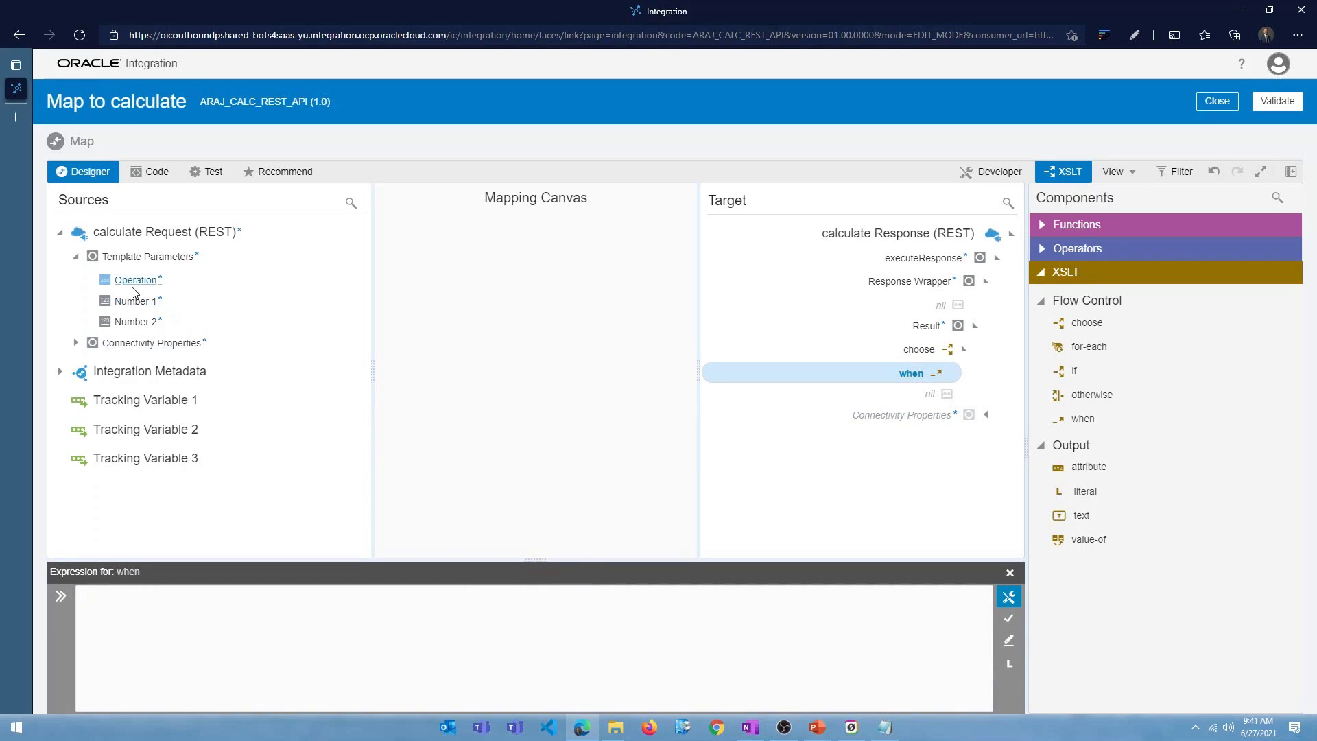
{"action": "left_click_drag", "start_coordinate": [135, 282], "coordinate": [196, 619]}
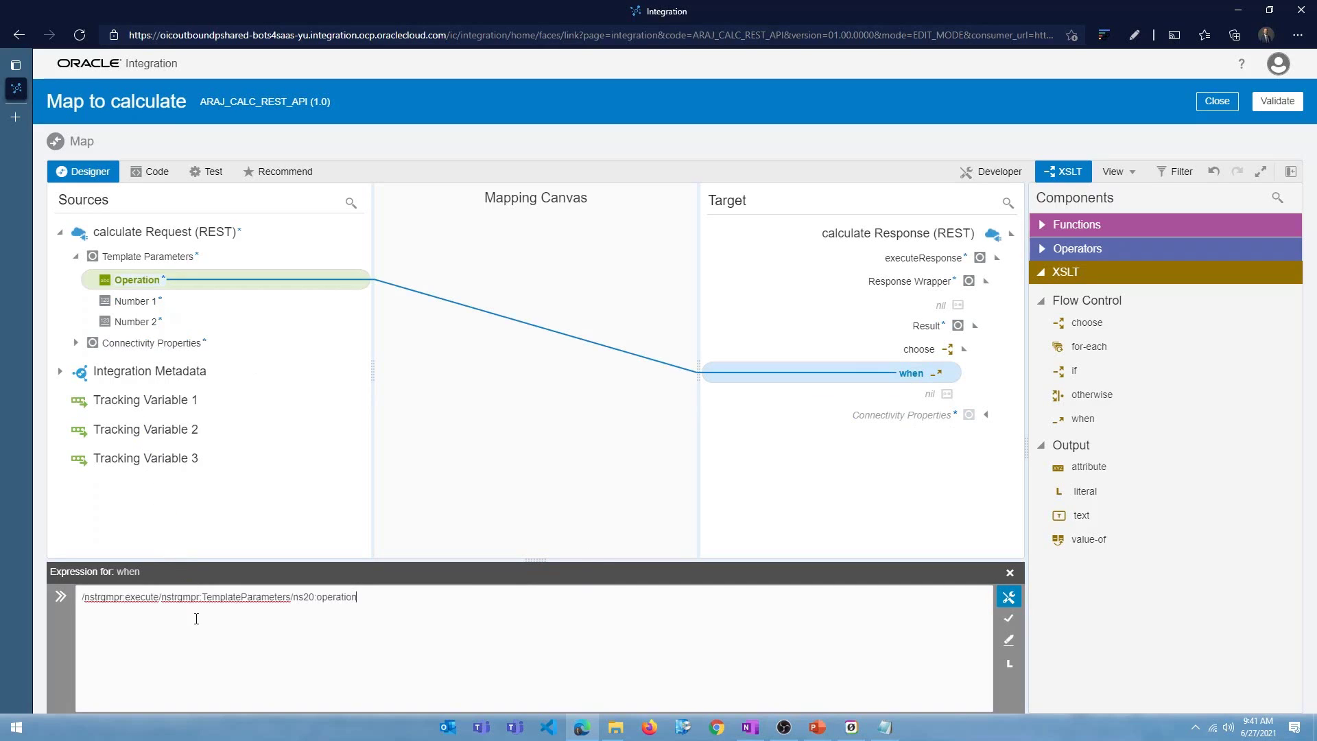
{"action": "type", "text": "= 'ADD"}
{"action": "left_click", "coordinate": [1009, 620]}
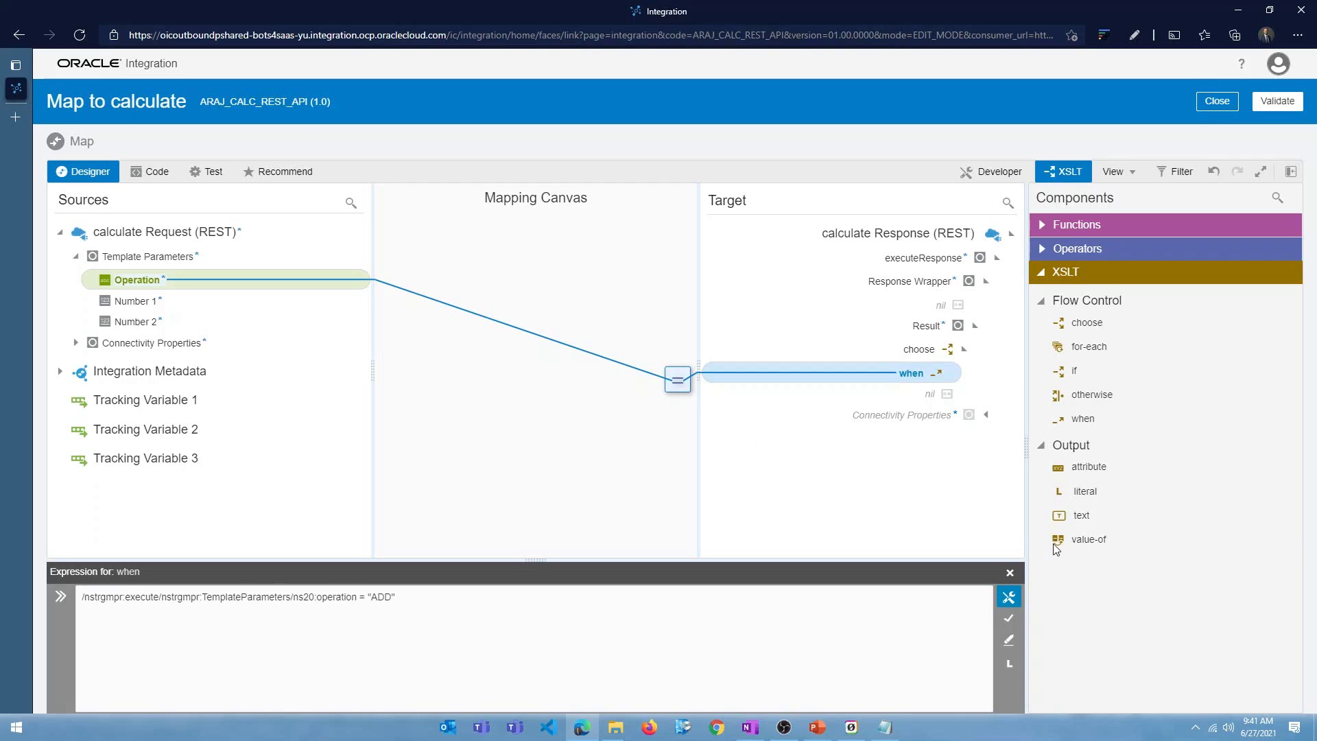
Add a value-of element inside the when and save its expression as Number 1 + Number 2
{"action": "left_click_drag", "start_coordinate": [1060, 541], "coordinate": [897, 381]}
{"action": "left_click_drag", "start_coordinate": [898, 381], "coordinate": [899, 379]}
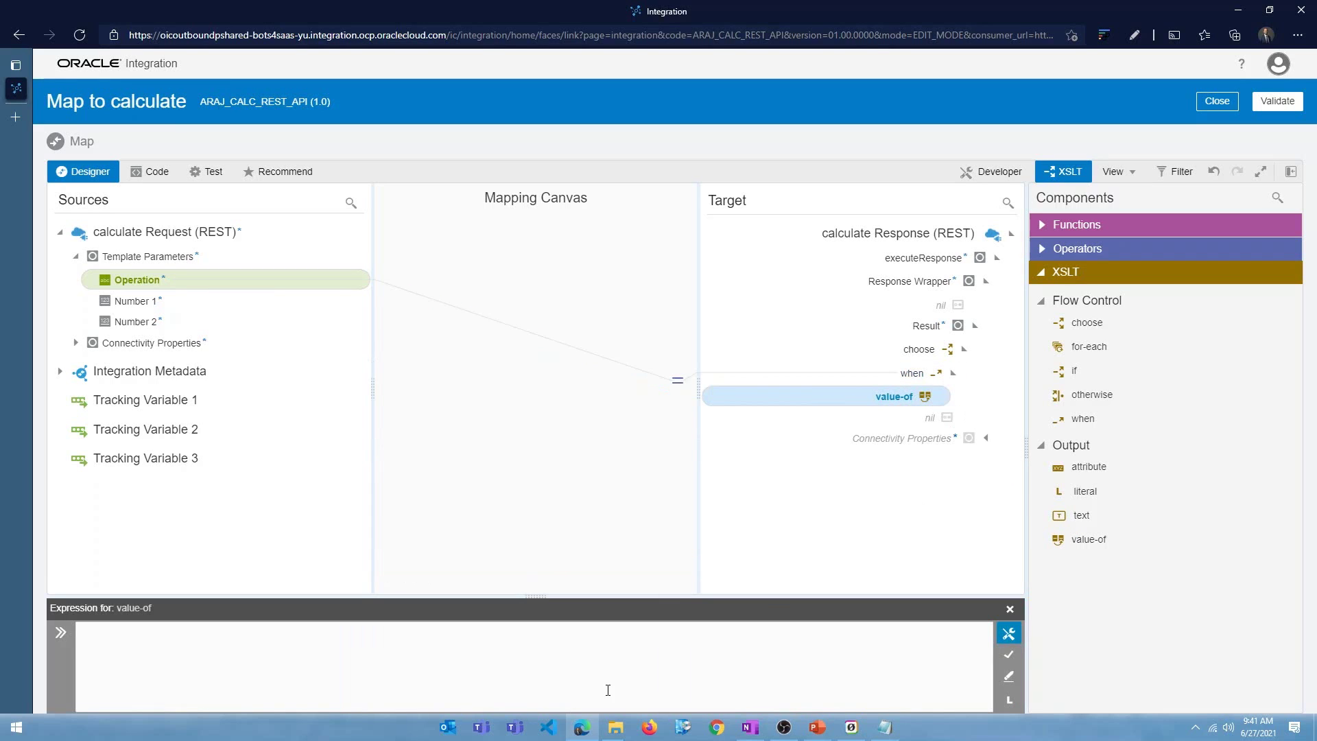
{"action": "left_click_drag", "start_coordinate": [532, 594], "coordinate": [539, 549]}
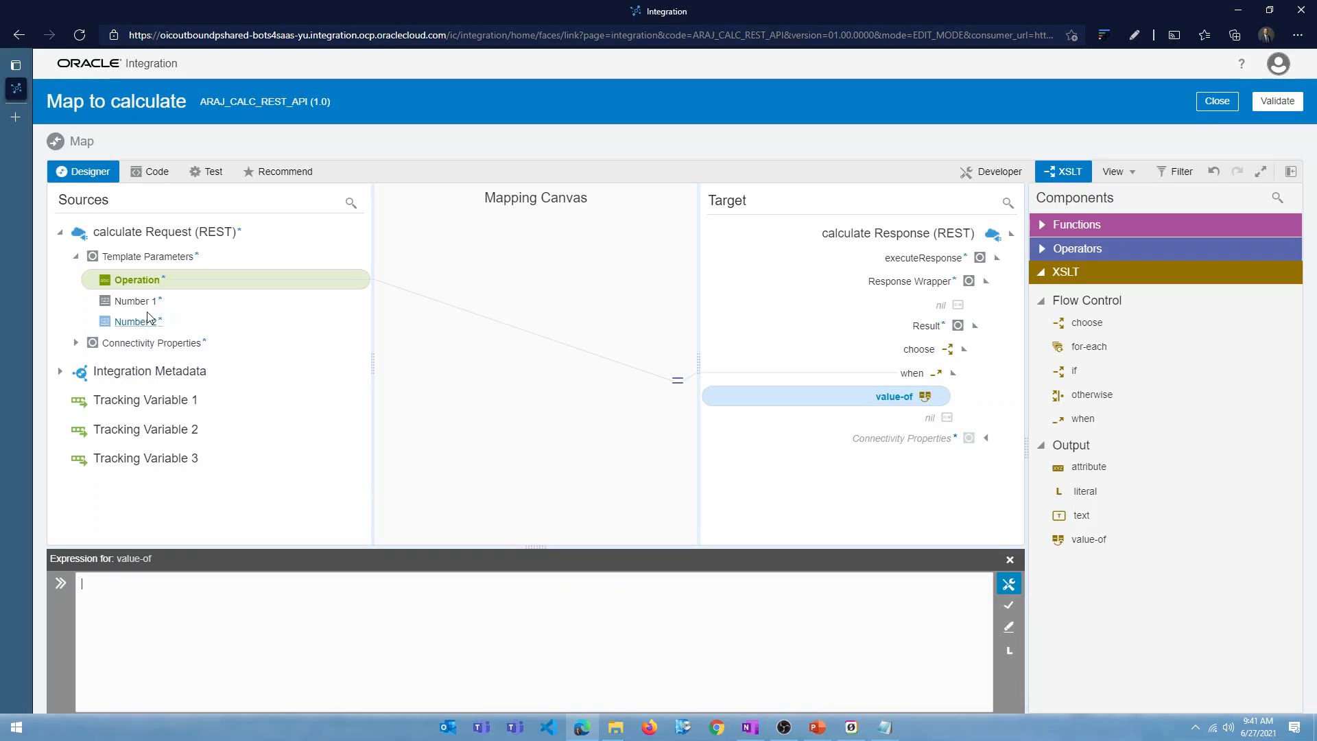
{"action": "left_click_drag", "start_coordinate": [147, 307], "coordinate": [205, 605]}
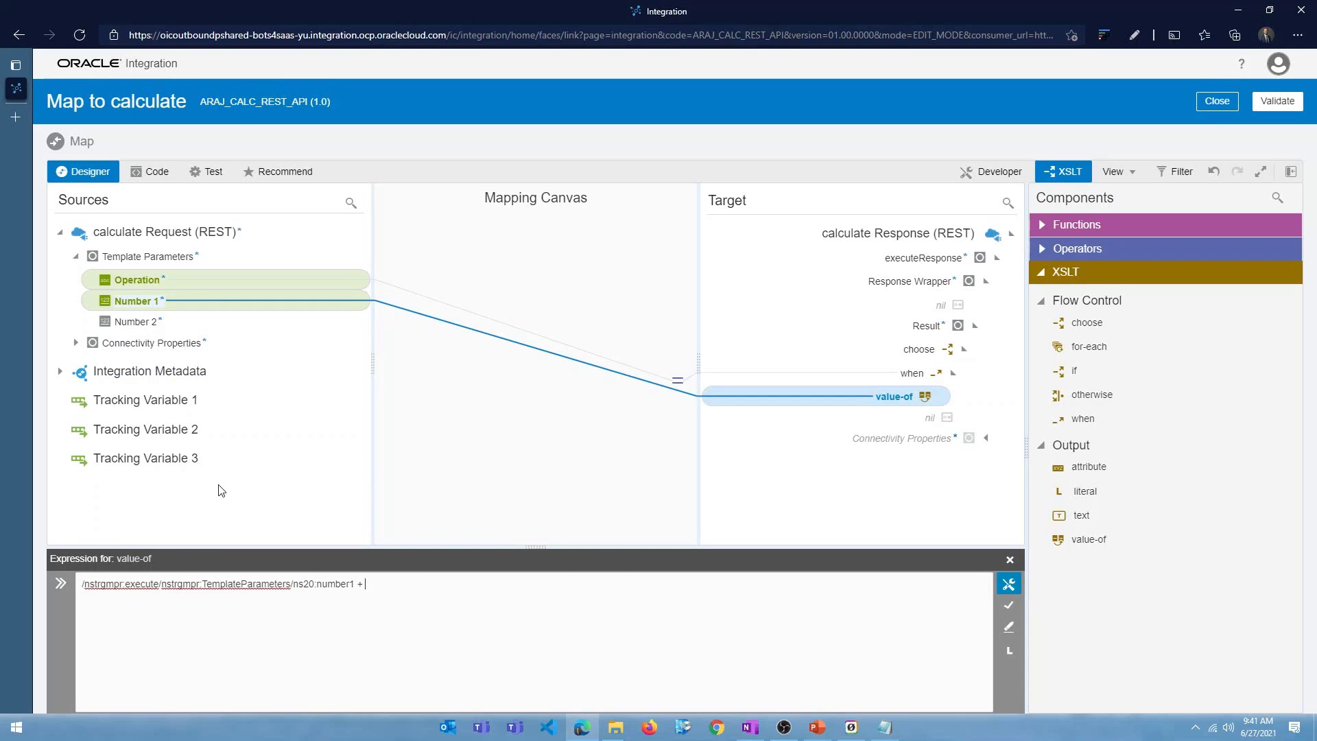
{"action": "left_click_drag", "start_coordinate": [136, 321], "coordinate": [446, 610]}
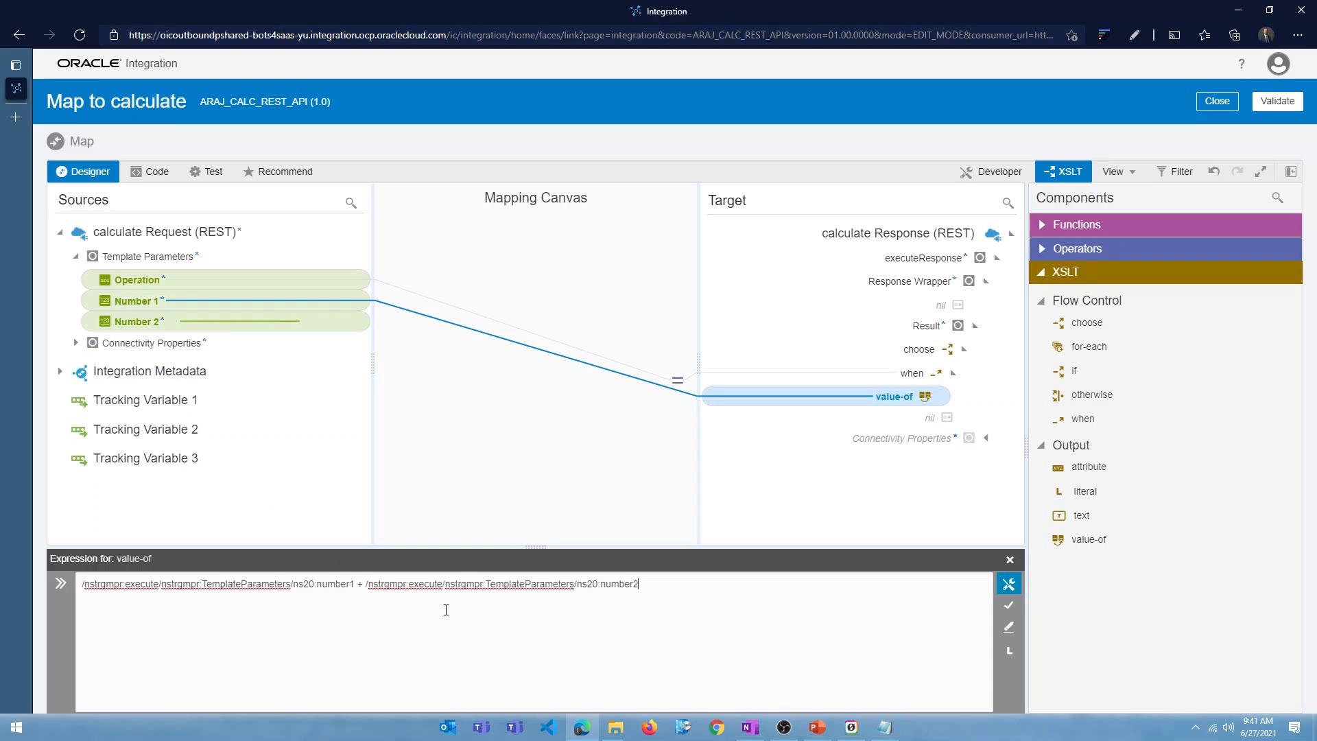
{"action": "left_click", "coordinate": [1007, 607]}
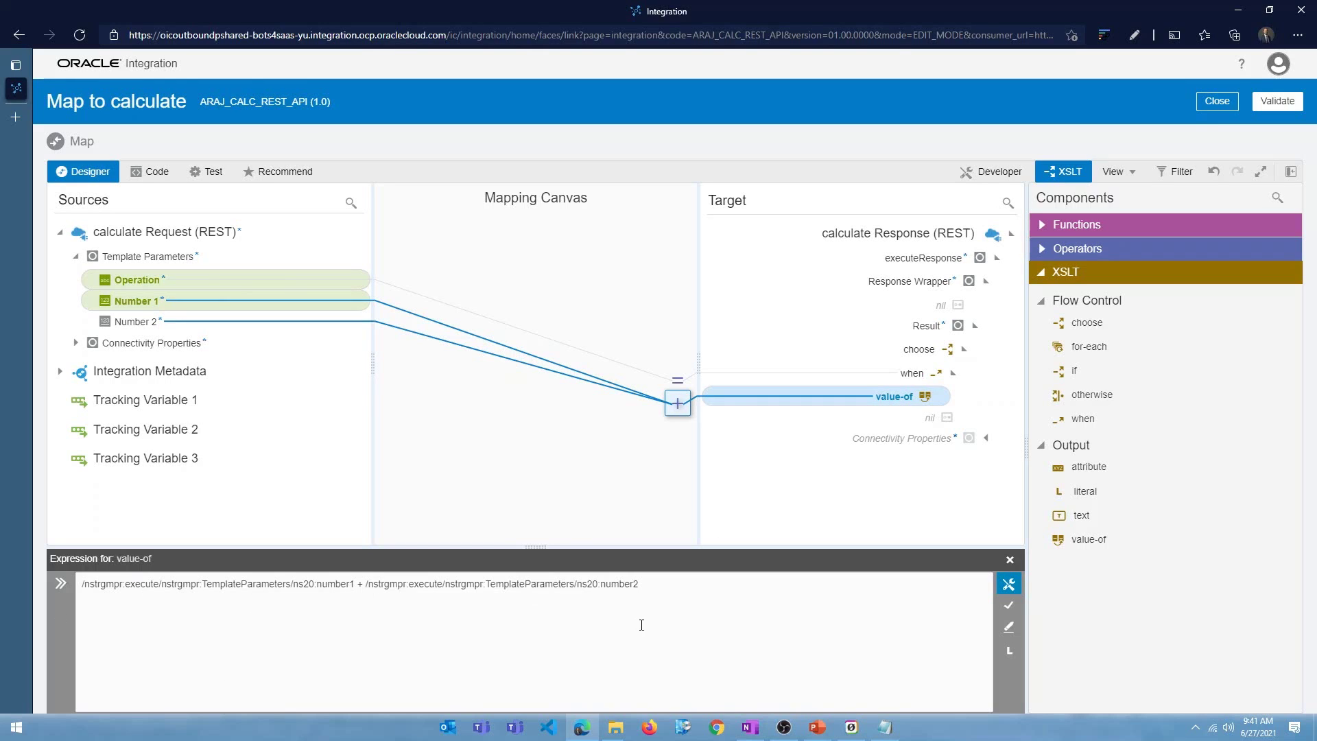
Validate the mapping and read the validation message
{"action": "left_click", "coordinate": [1277, 103]}
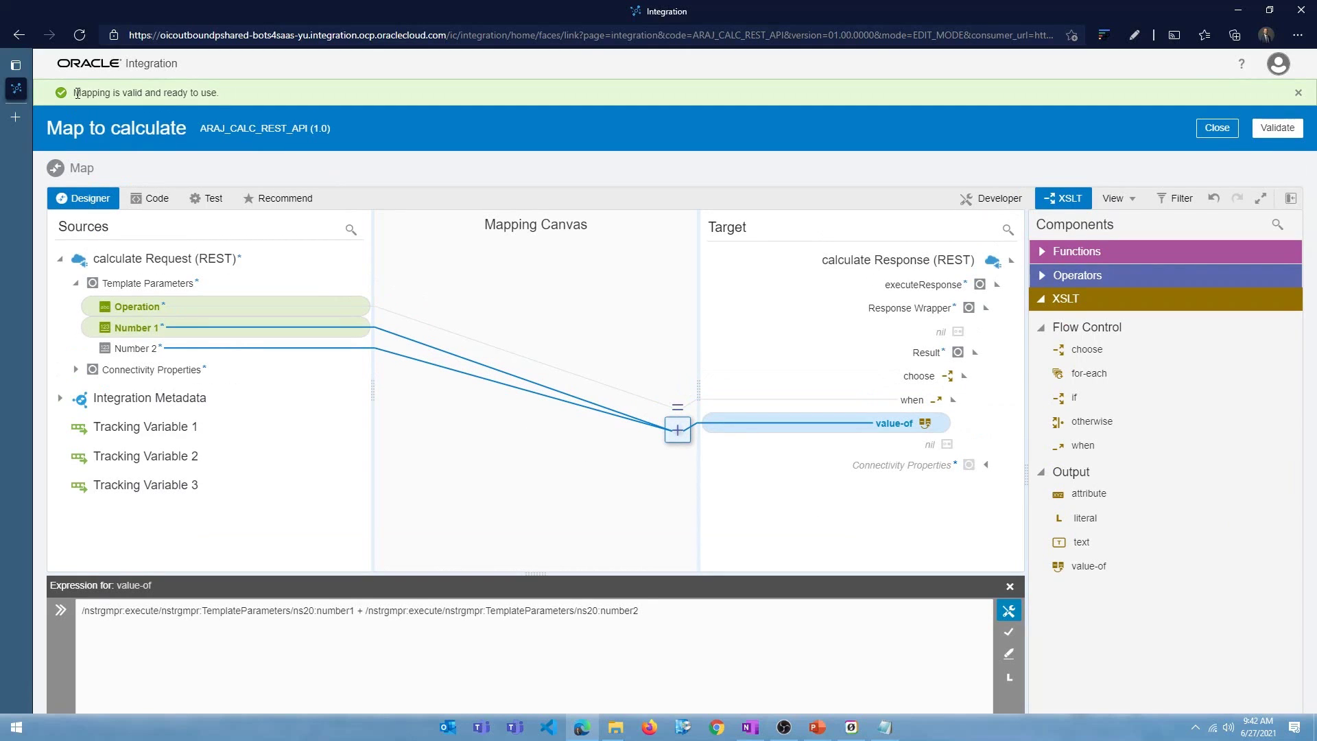
{"action": "left_click_drag", "start_coordinate": [76, 92], "coordinate": [203, 94]}
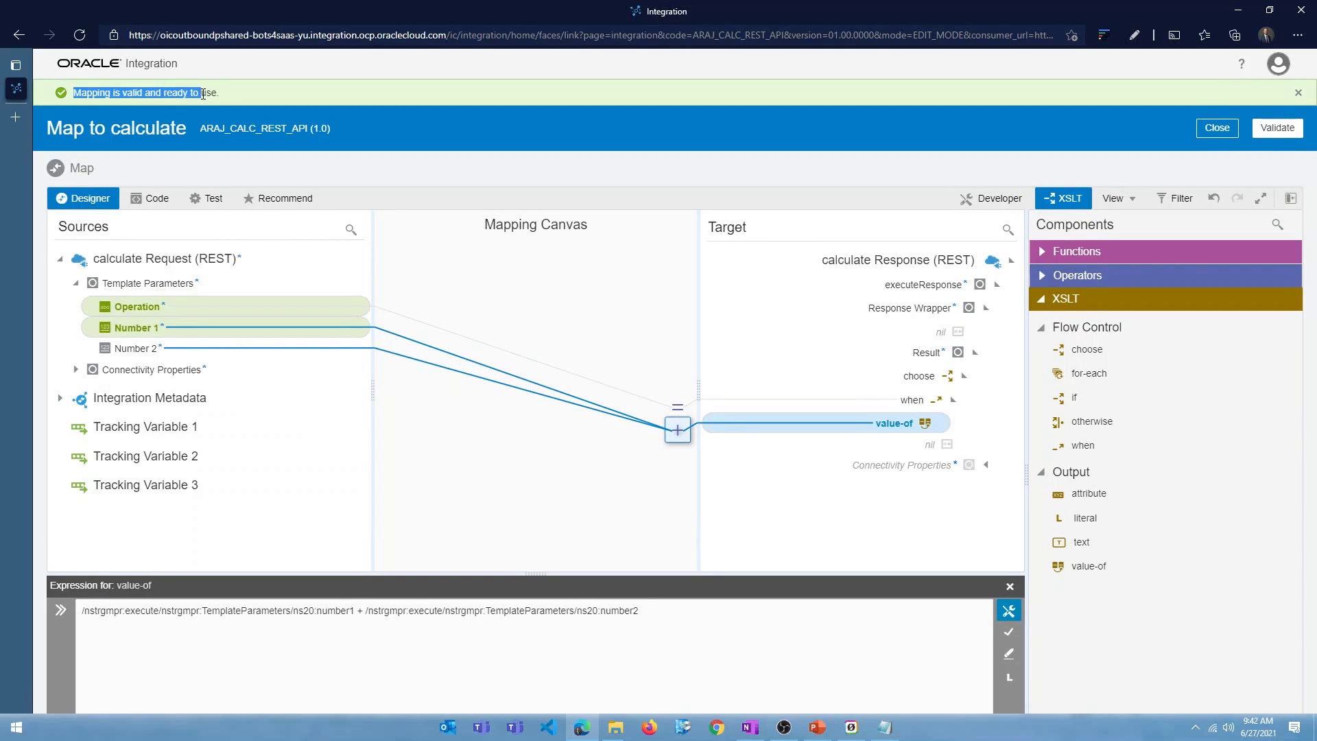
{"action": "left_click", "coordinate": [245, 92]}
Open the mapping test and regenerate the input payload, overriding the existing one
{"action": "left_click", "coordinate": [214, 201]}
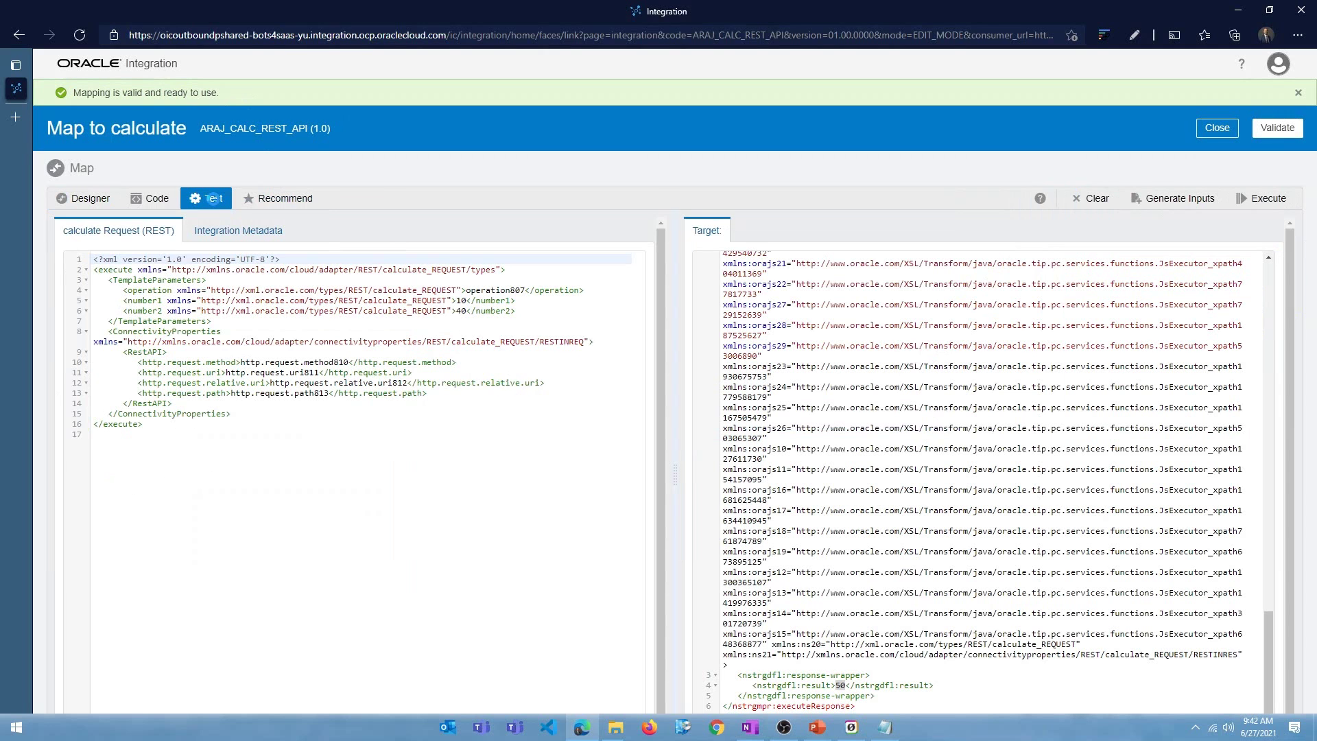
{"action": "left_click", "coordinate": [1179, 200]}
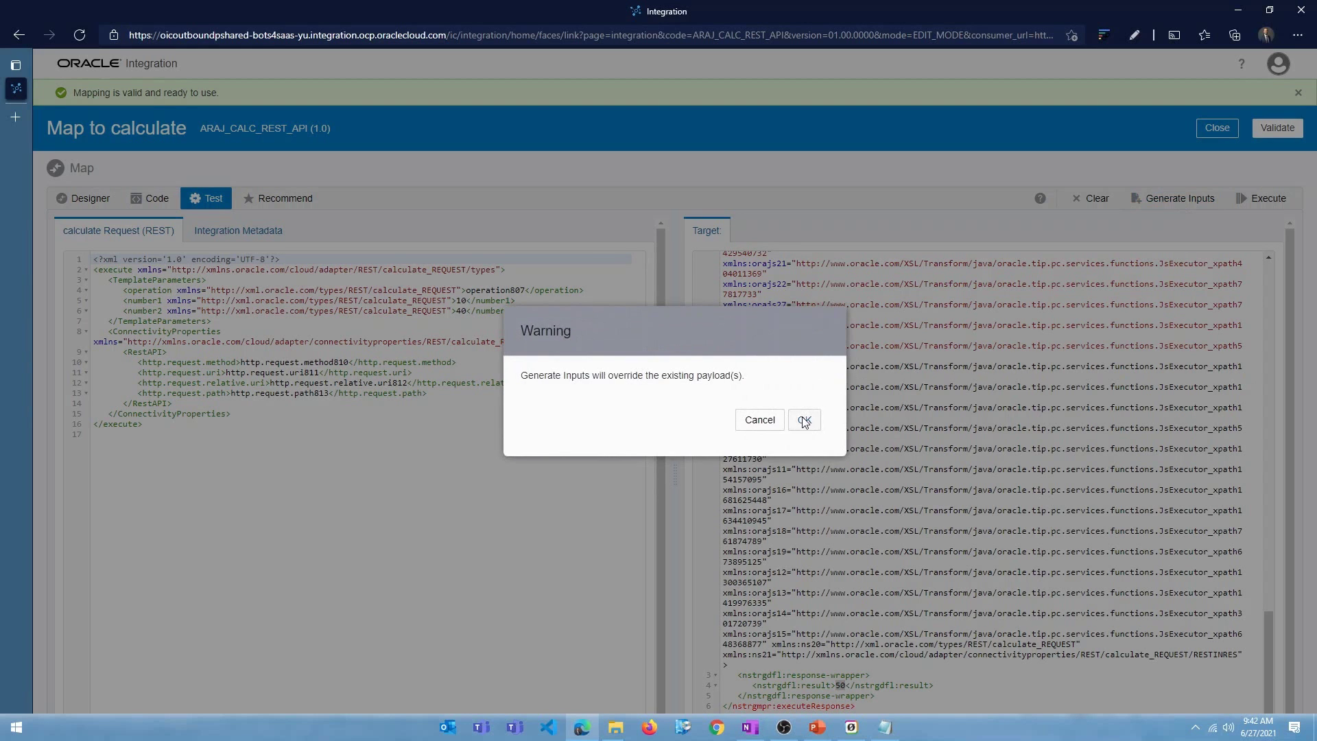
{"action": "left_click", "coordinate": [804, 419]}
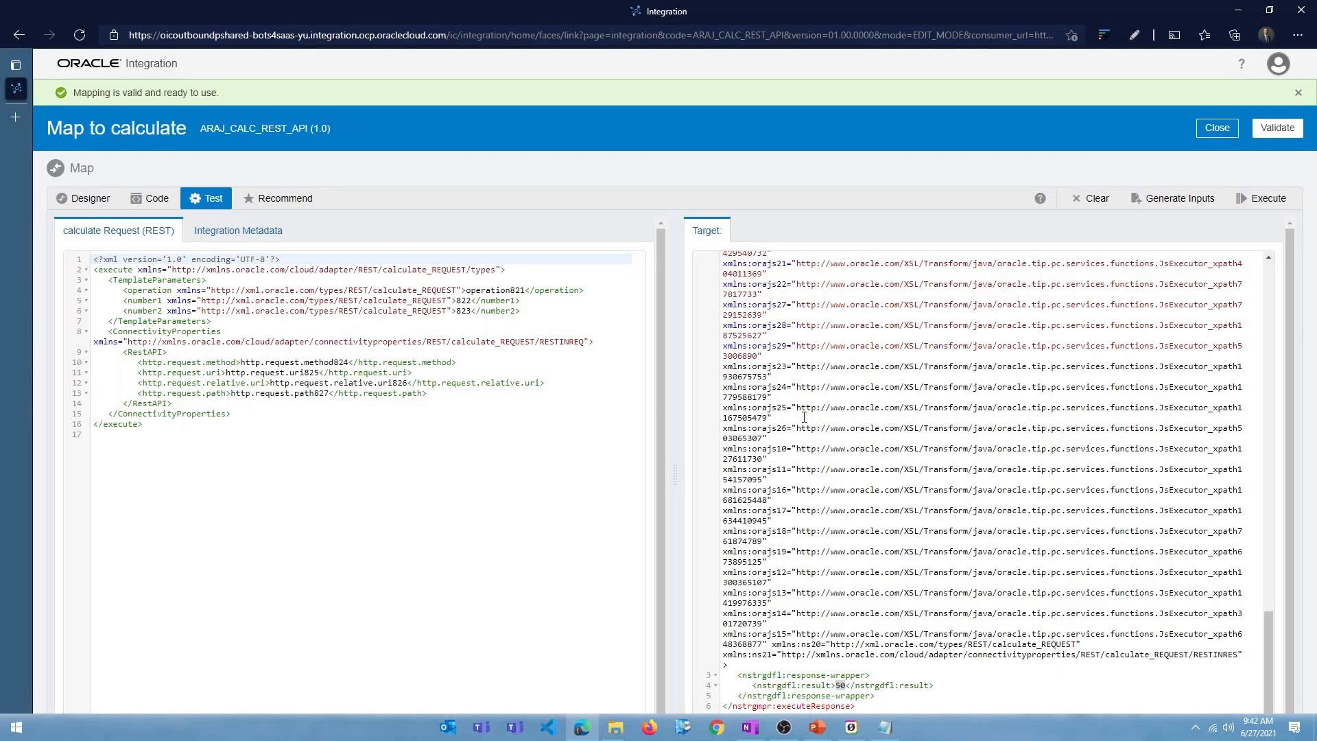
Set number1 to 100 and number2 to 50 in the test payload, keep the generated operation value, and execute the test
{"action": "double_click", "coordinate": [482, 290]}
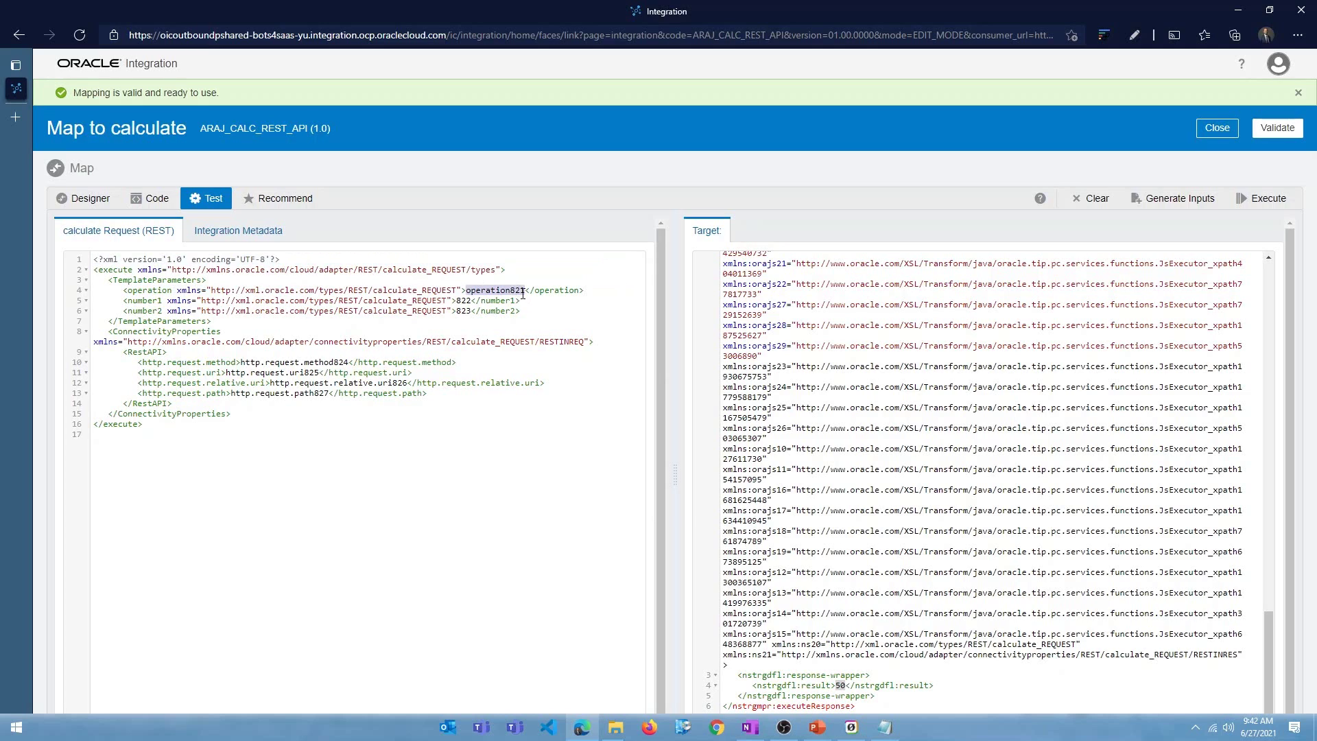
{"action": "double_click", "coordinate": [470, 301]}
{"action": "type", "text": "100"}
{"action": "double_click", "coordinate": [463, 311]}
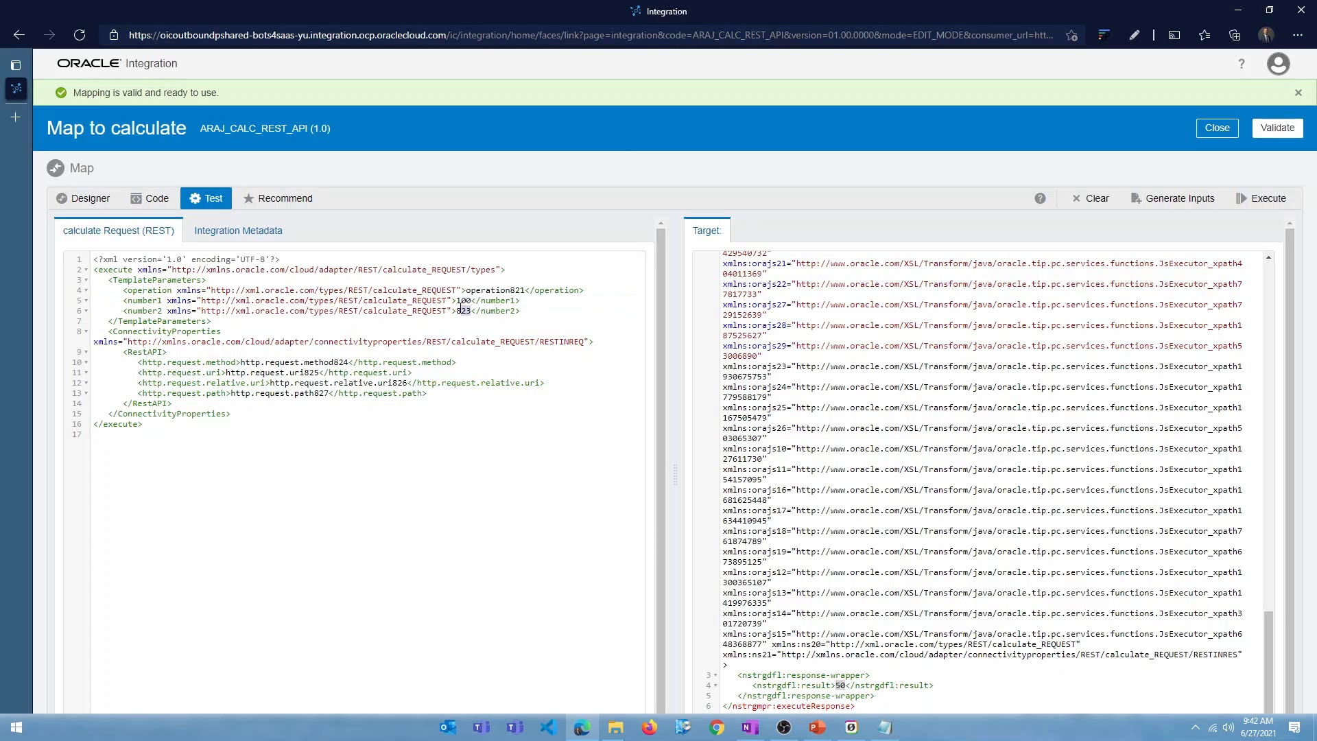
{"action": "type", "text": "50"}
{"action": "left_click", "coordinate": [553, 322]}
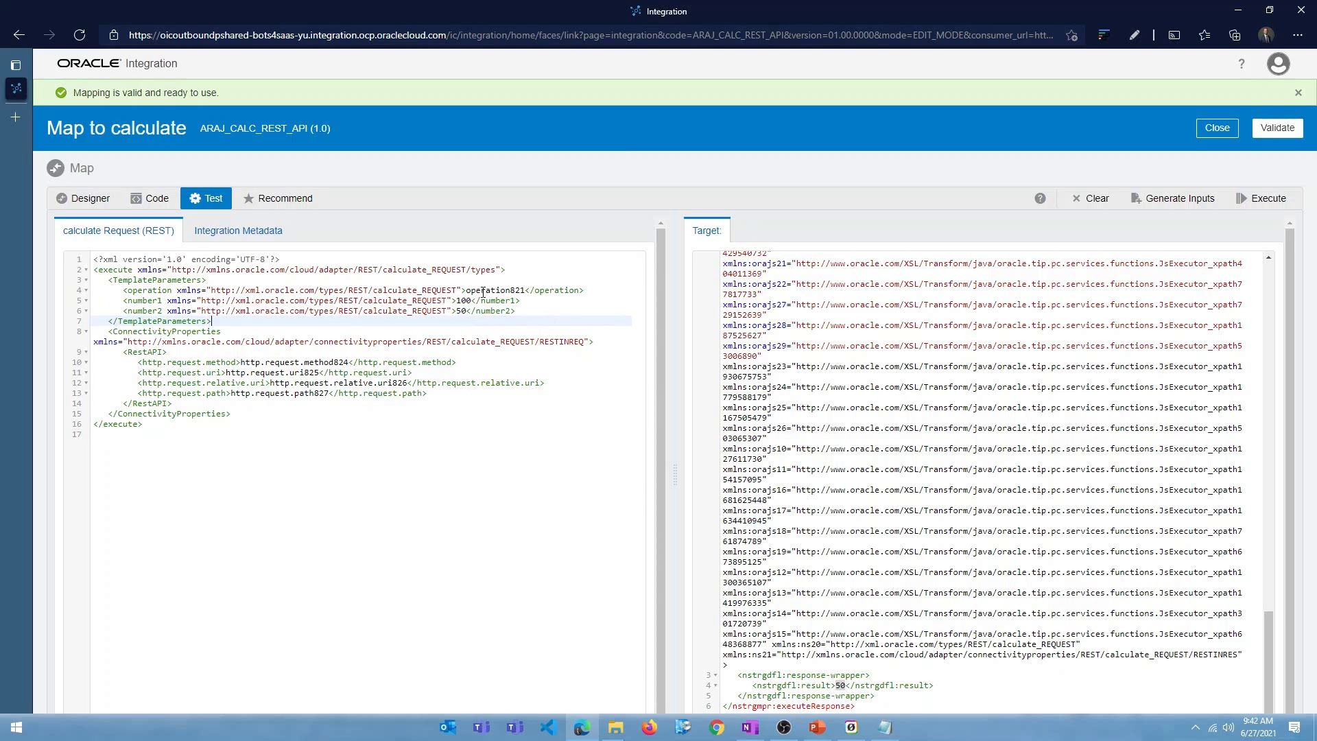
{"action": "left_click", "coordinate": [483, 292]}
{"action": "left_click", "coordinate": [1260, 198]}
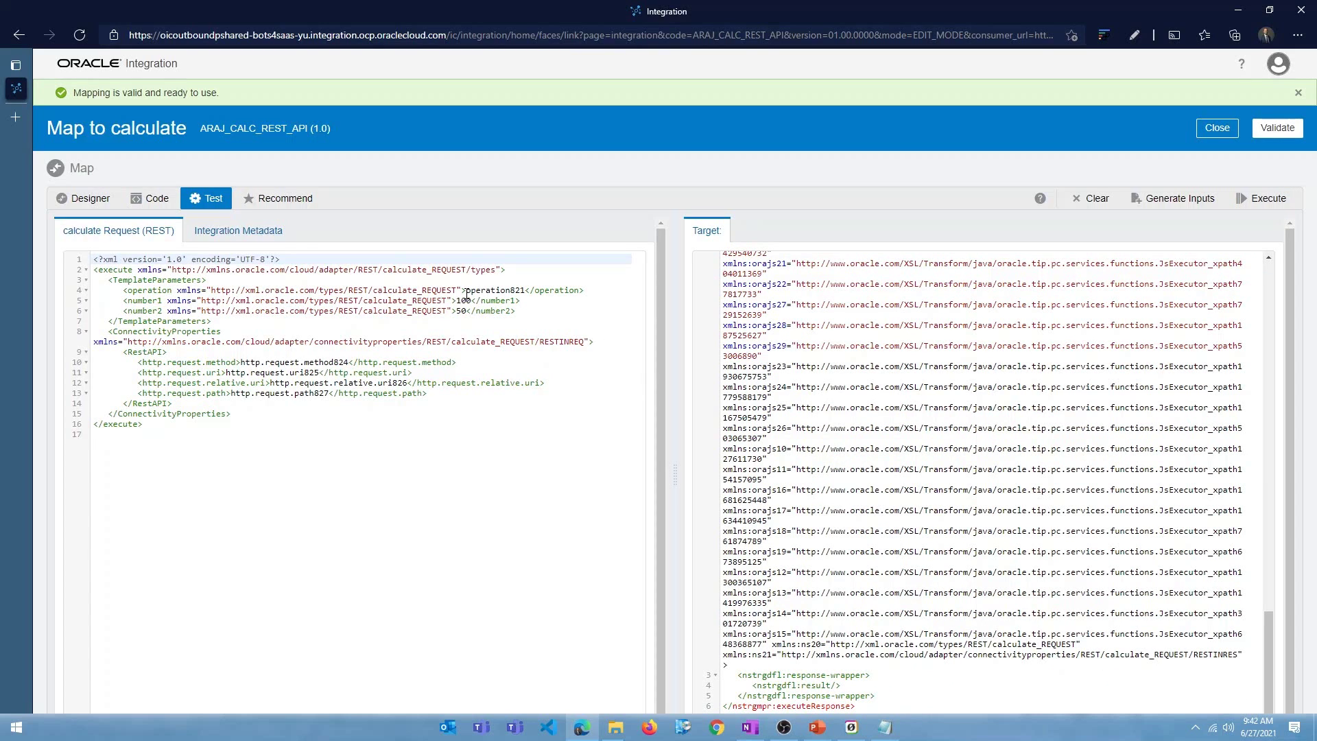
Set the operation to ADD in the test payload, execute the test again, and check the result element
{"action": "left_click_drag", "start_coordinate": [468, 292], "coordinate": [526, 291]}
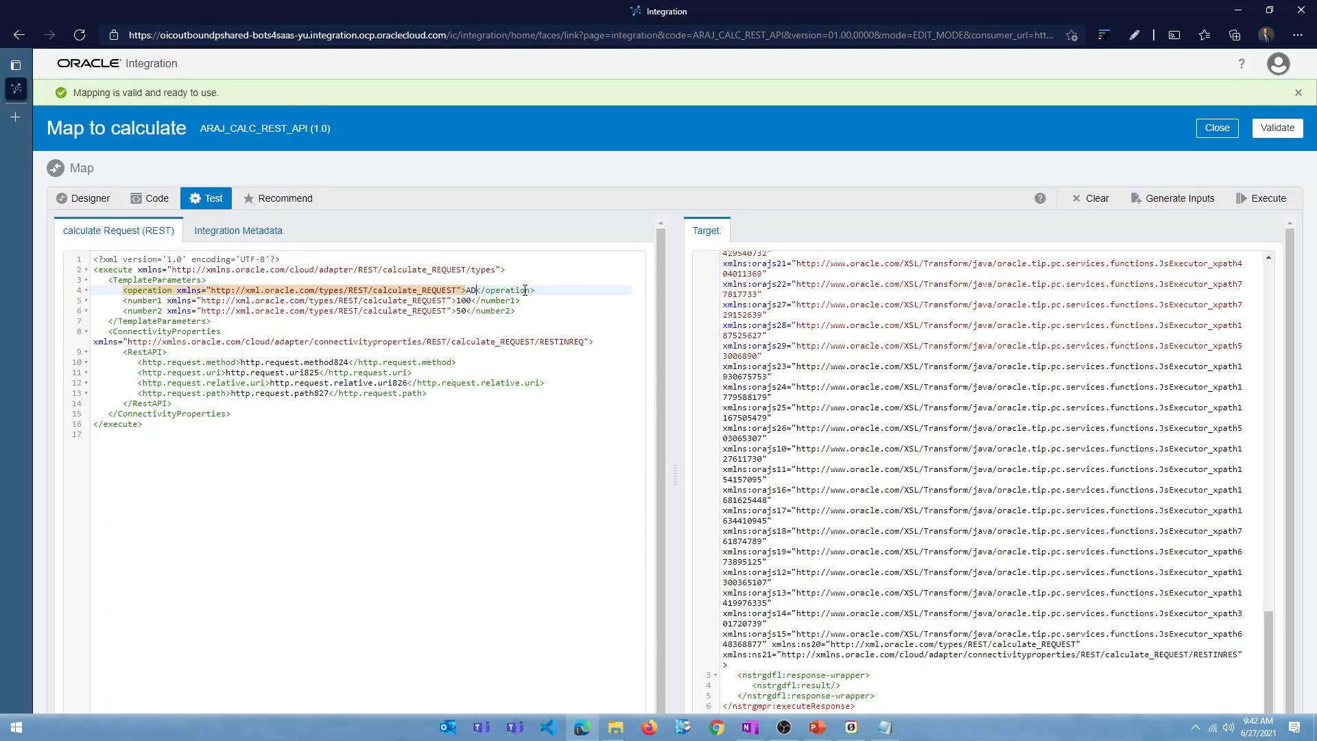
{"action": "type", "text": "ADD"}
{"action": "left_click", "coordinate": [1267, 198]}
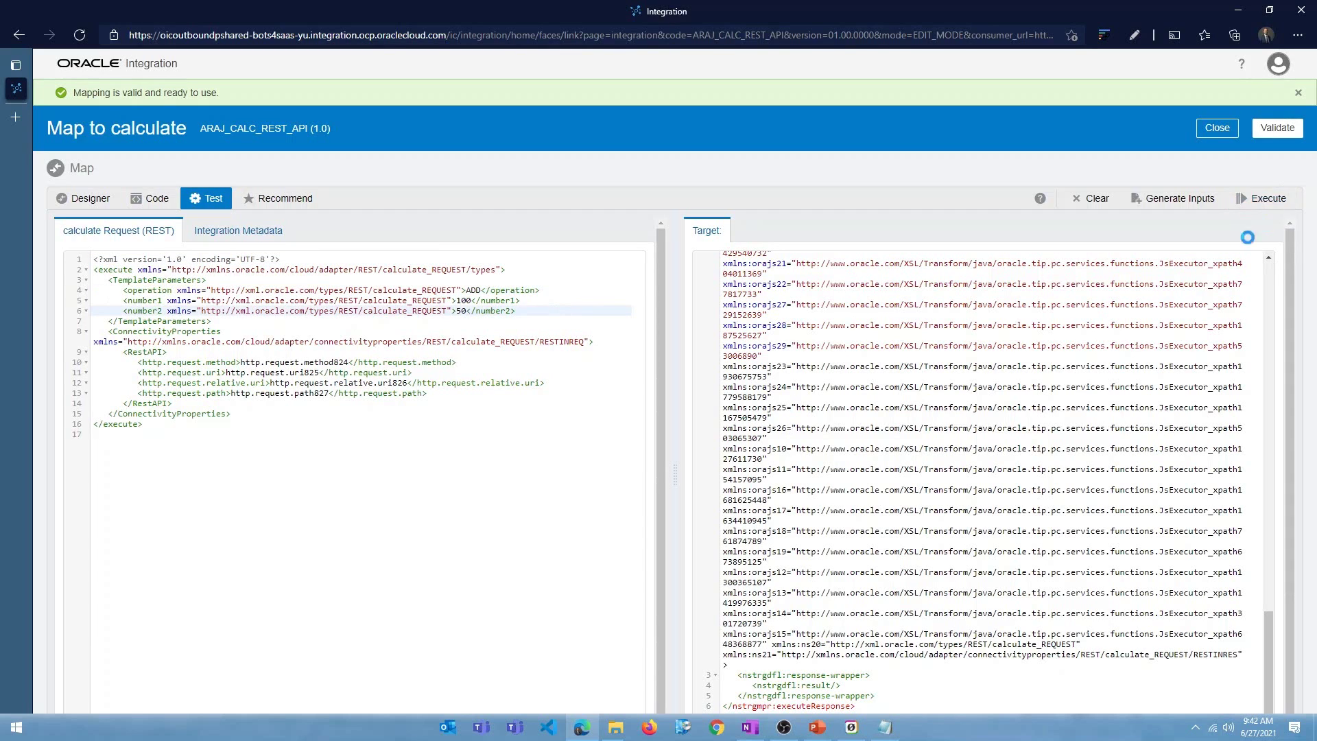
{"action": "scroll", "coordinate": [909, 483], "scroll_direction": "down", "scroll_amount": 10}
{"action": "scroll", "coordinate": [910, 483], "scroll_direction": "down", "scroll_amount": 1}
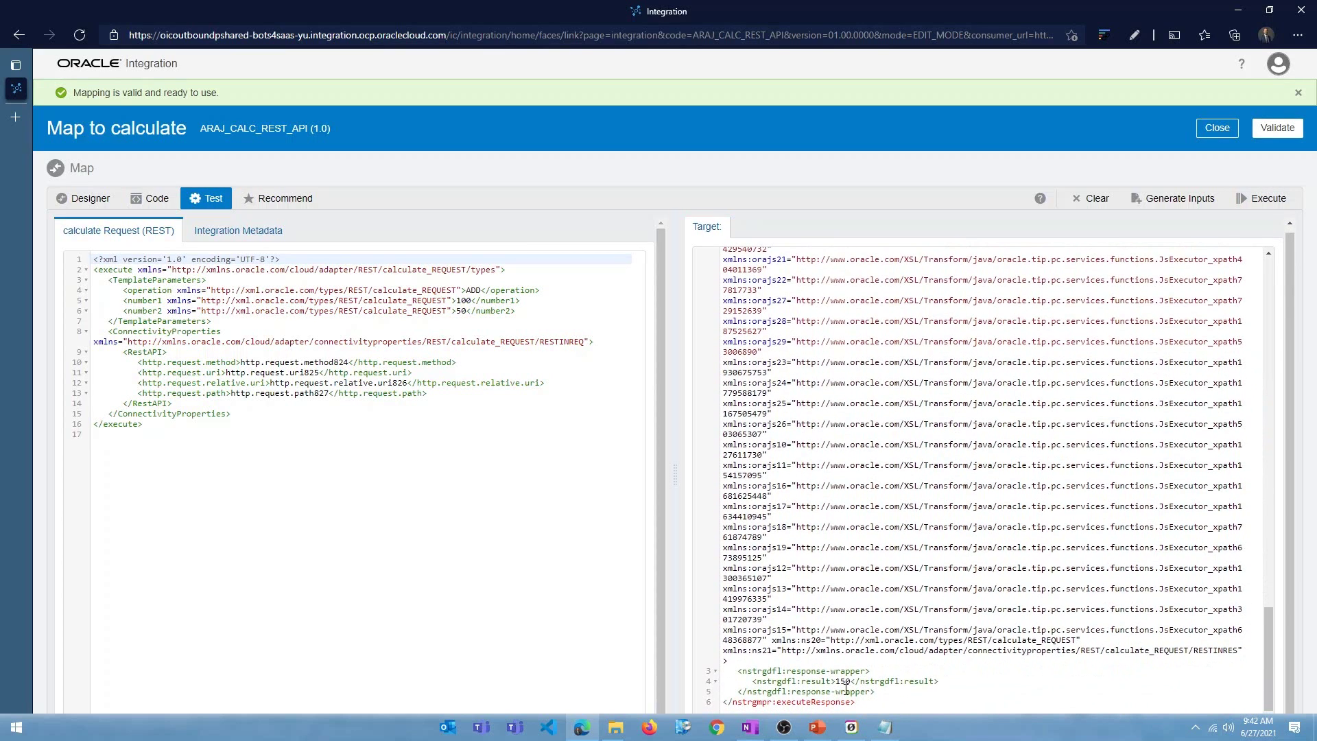
{"action": "double_click", "coordinate": [843, 681]}
{"action": "left_click", "coordinate": [467, 301]}
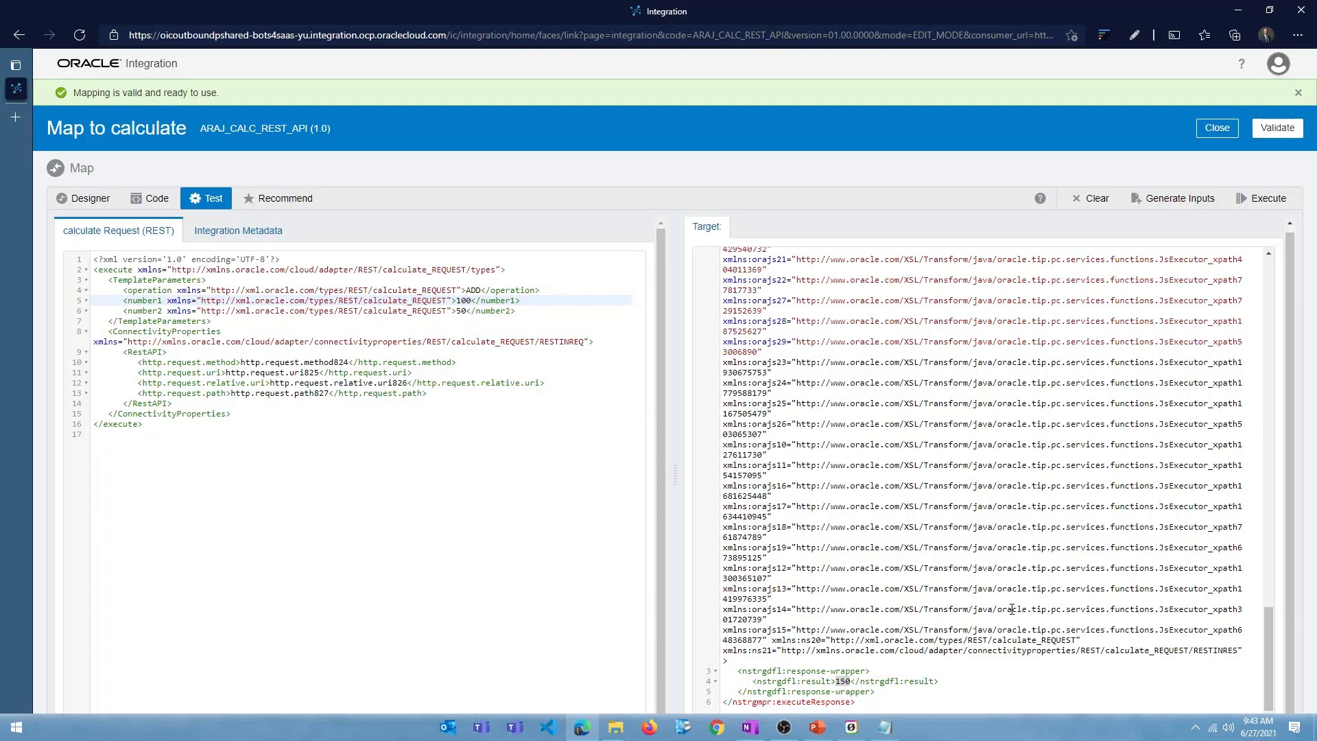
Return to the mapping designer, collapse the existing when, and add four more when elements under choose
{"action": "left_click", "coordinate": [83, 199]}
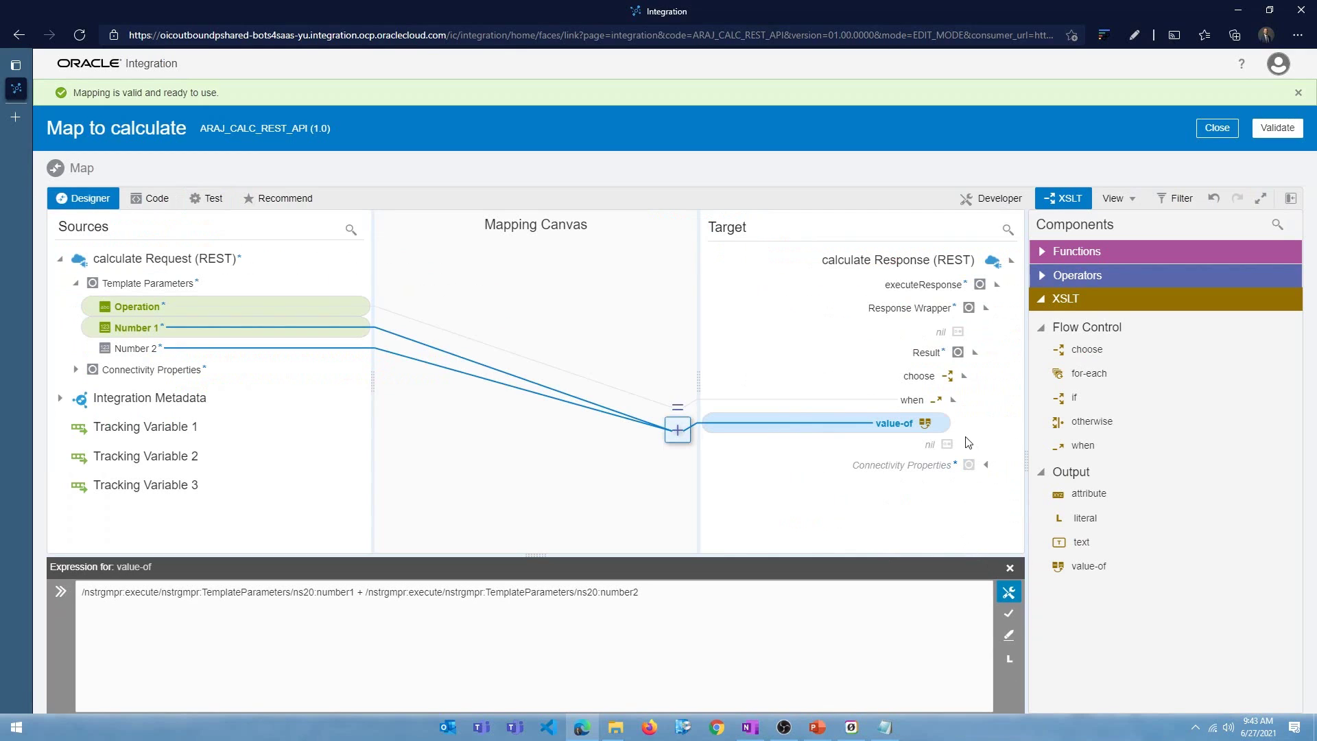
{"action": "left_click", "coordinate": [954, 402]}
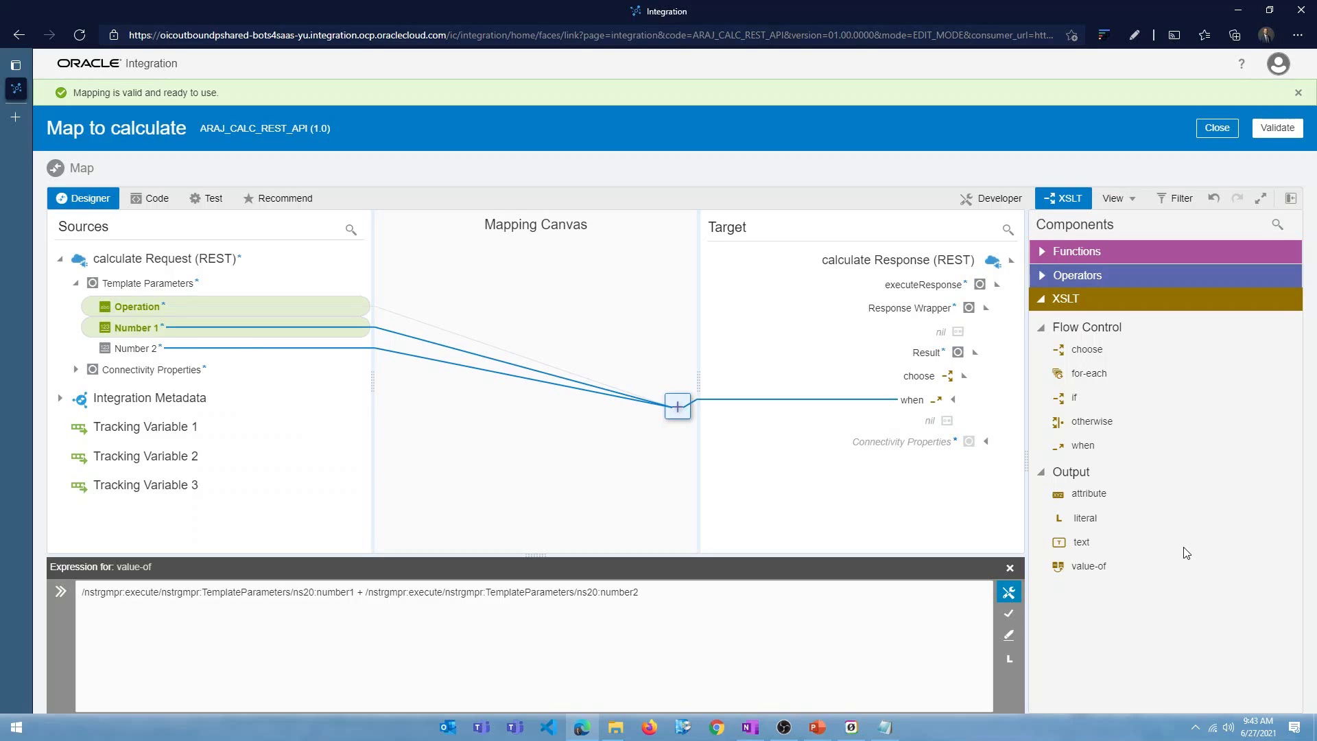
{"action": "left_click_drag", "start_coordinate": [537, 558], "coordinate": [537, 513]}
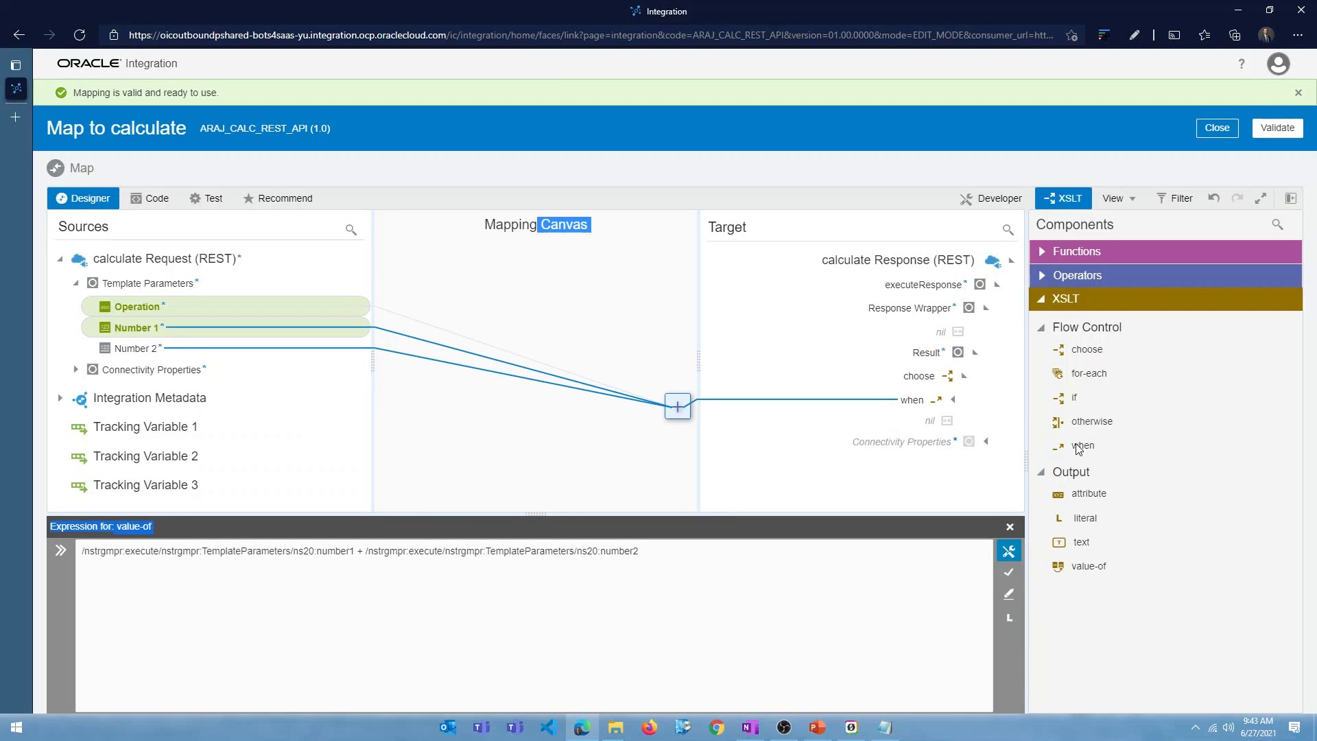
{"action": "left_click_drag", "start_coordinate": [1076, 445], "coordinate": [900, 406]}
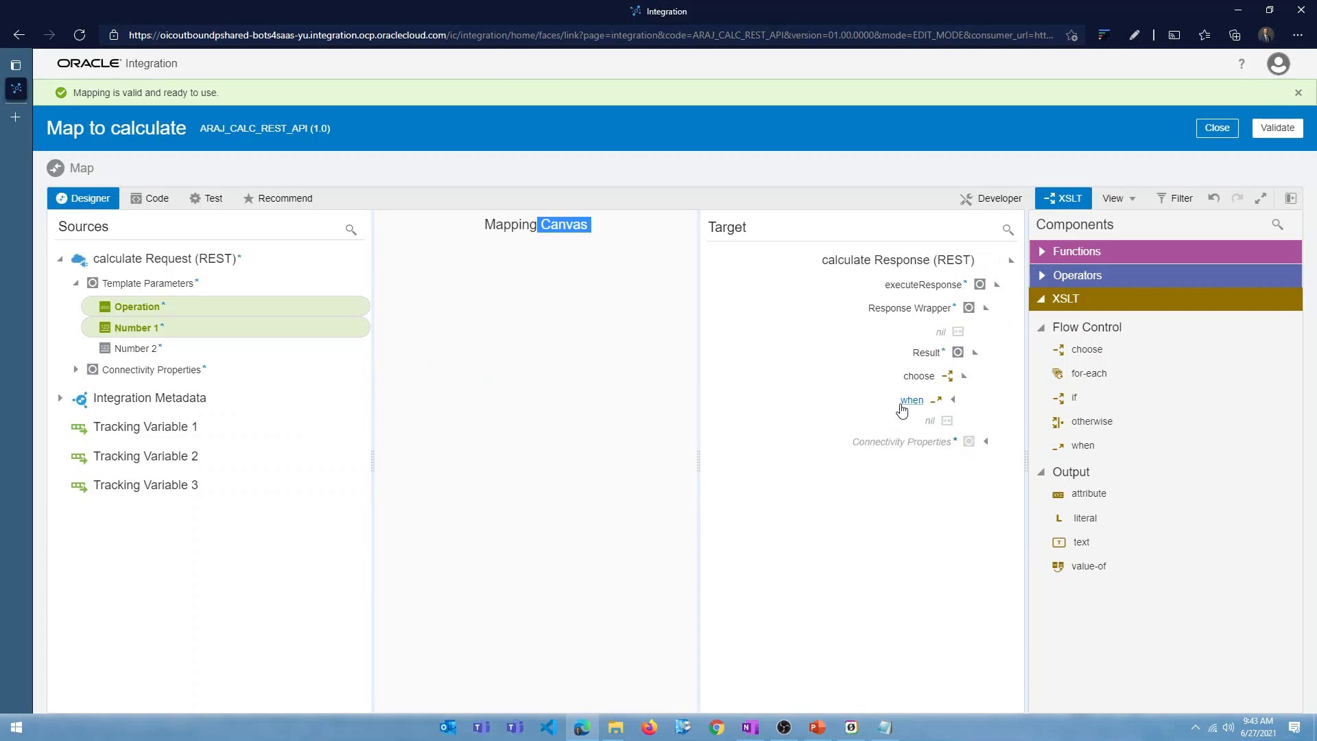
{"action": "left_click_drag", "start_coordinate": [1076, 447], "coordinate": [905, 434]}
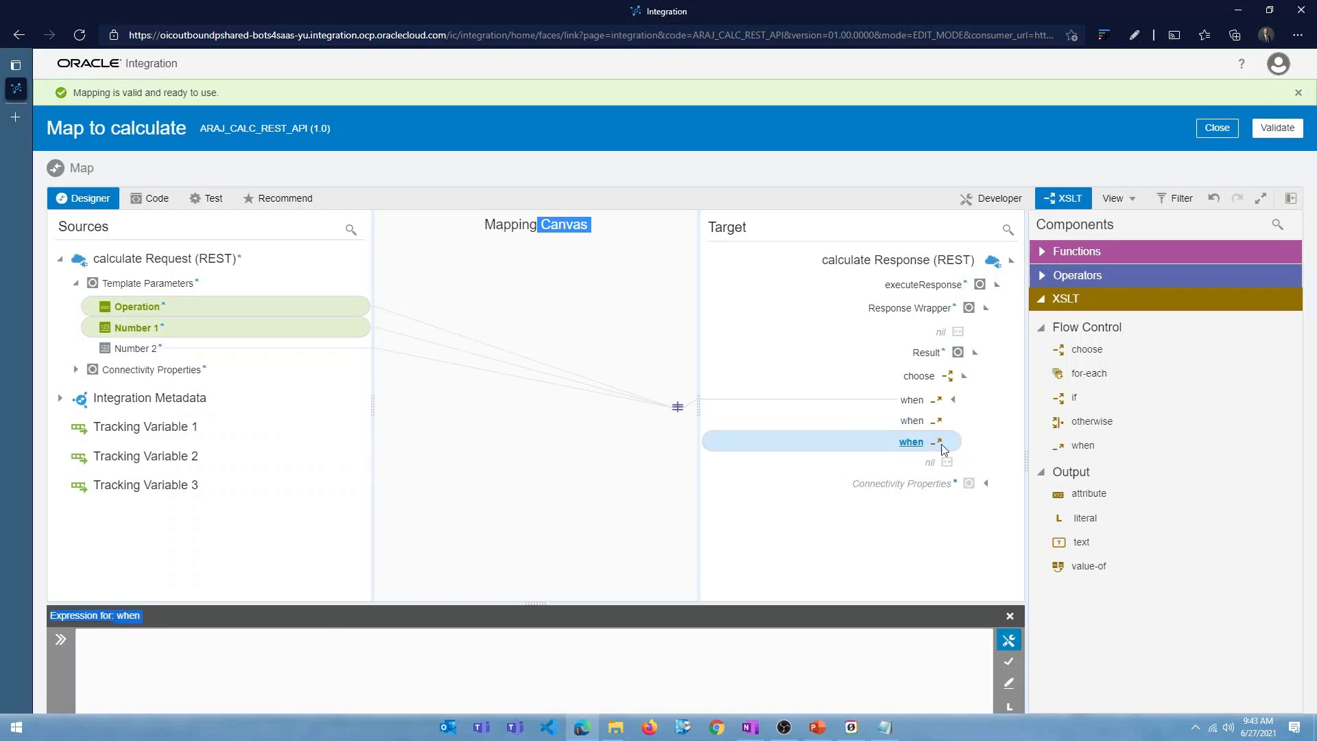
{"action": "left_click_drag", "start_coordinate": [1082, 449], "coordinate": [903, 448]}
{"action": "left_click_drag", "start_coordinate": [1083, 446], "coordinate": [910, 466]}
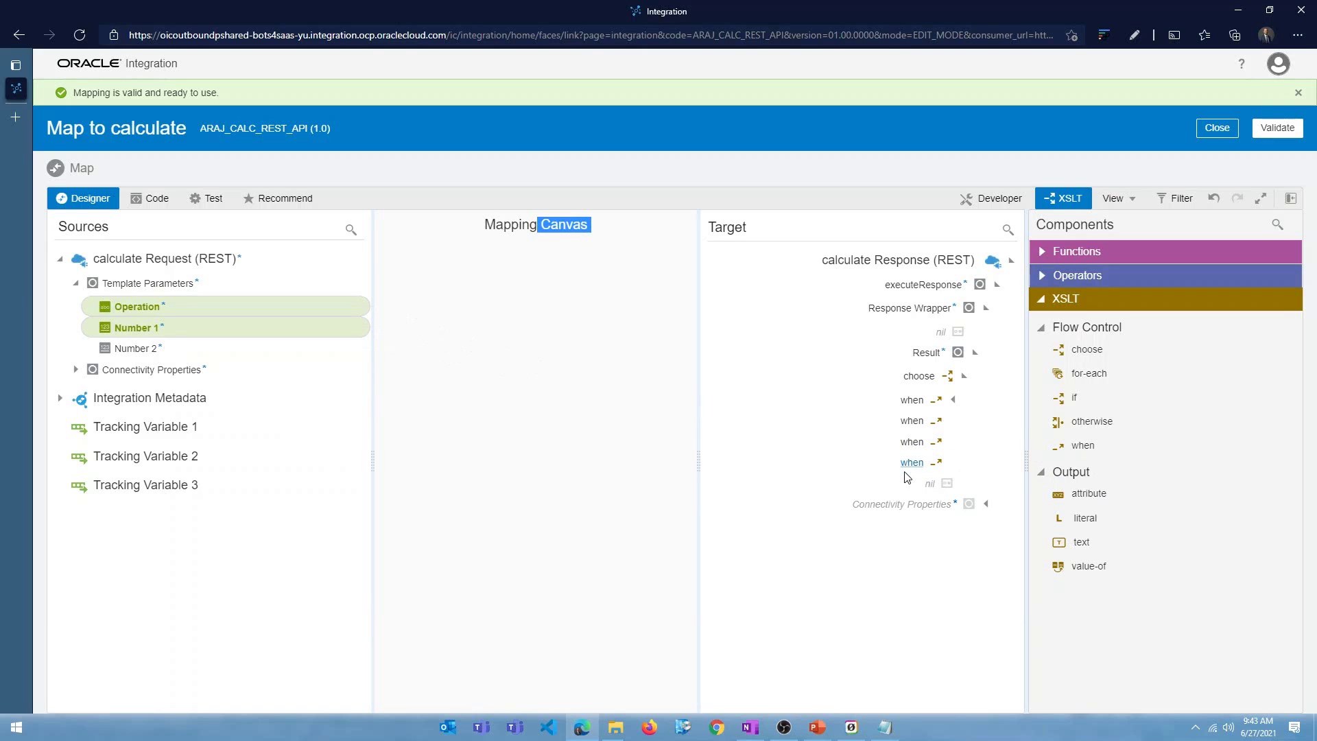
Copy the first when's condition into the second when, change the compared operation to "SUBTRACT", and save the expression
{"action": "left_click", "coordinate": [910, 421]}
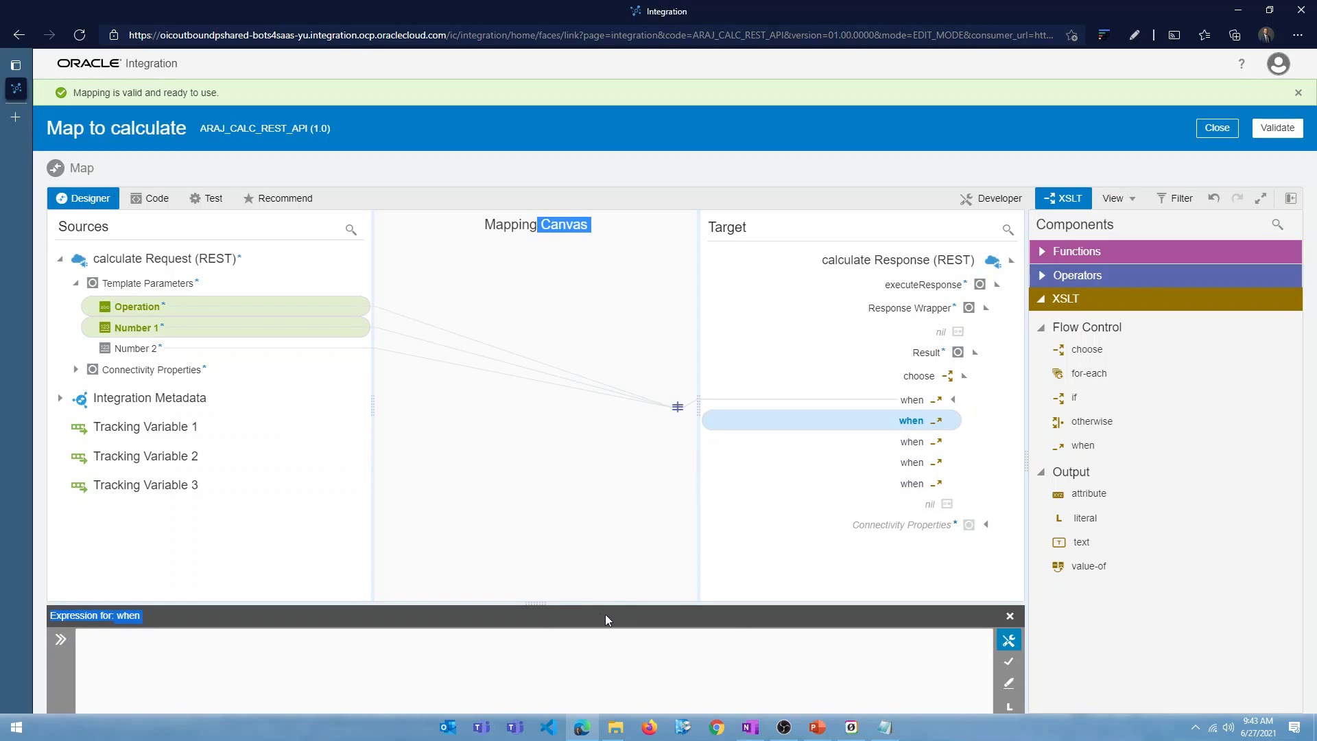
{"action": "left_click", "coordinate": [912, 400]}
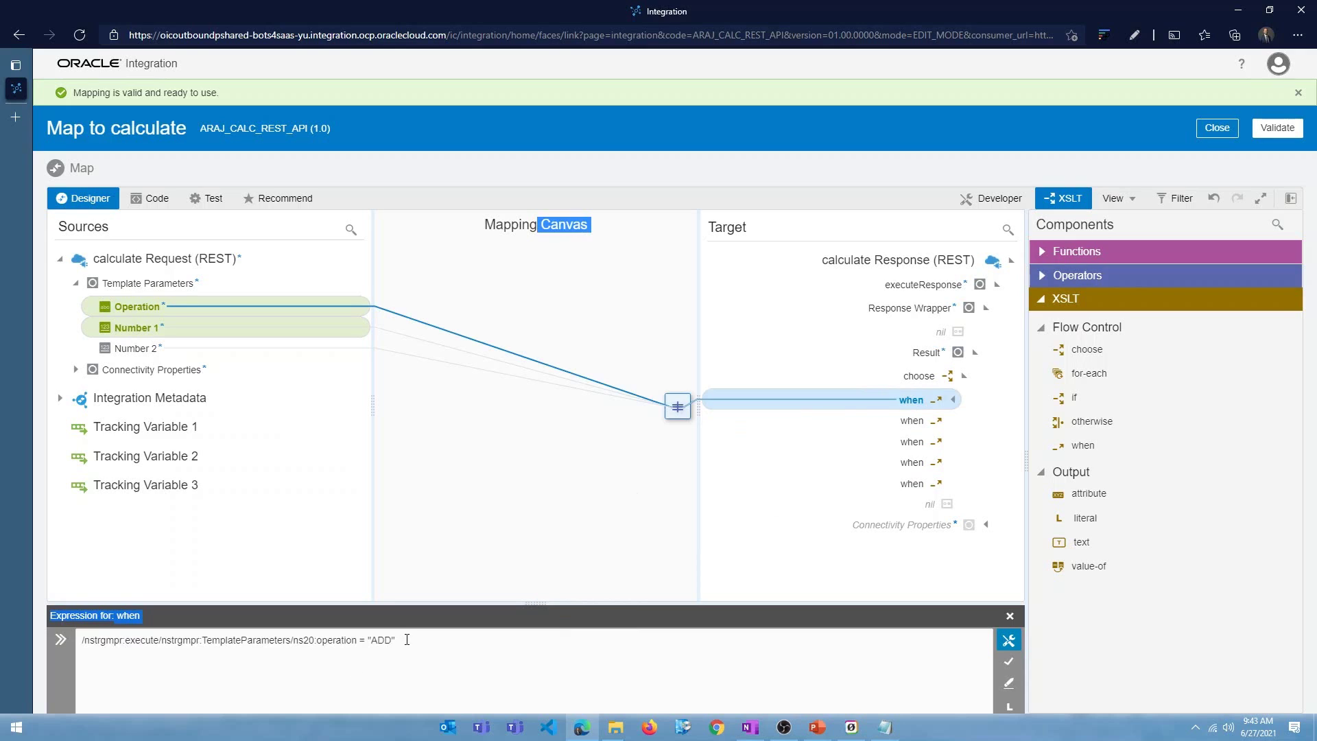
{"action": "left_click_drag", "start_coordinate": [396, 640], "coordinate": [14, 636]}
{"action": "key", "text": "ctrl+c"}
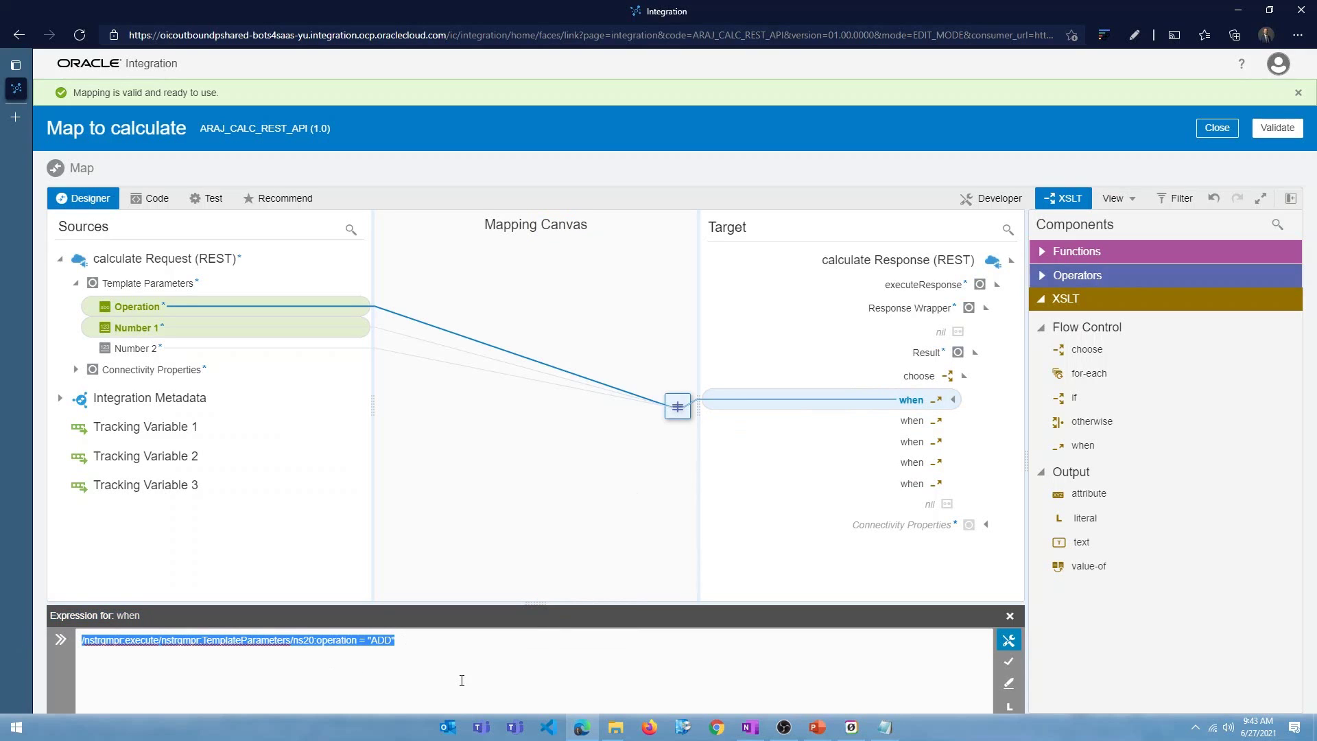
{"action": "left_click", "coordinate": [908, 423]}
{"action": "left_click", "coordinate": [586, 648]}
{"action": "key", "text": "ctrl+v"}
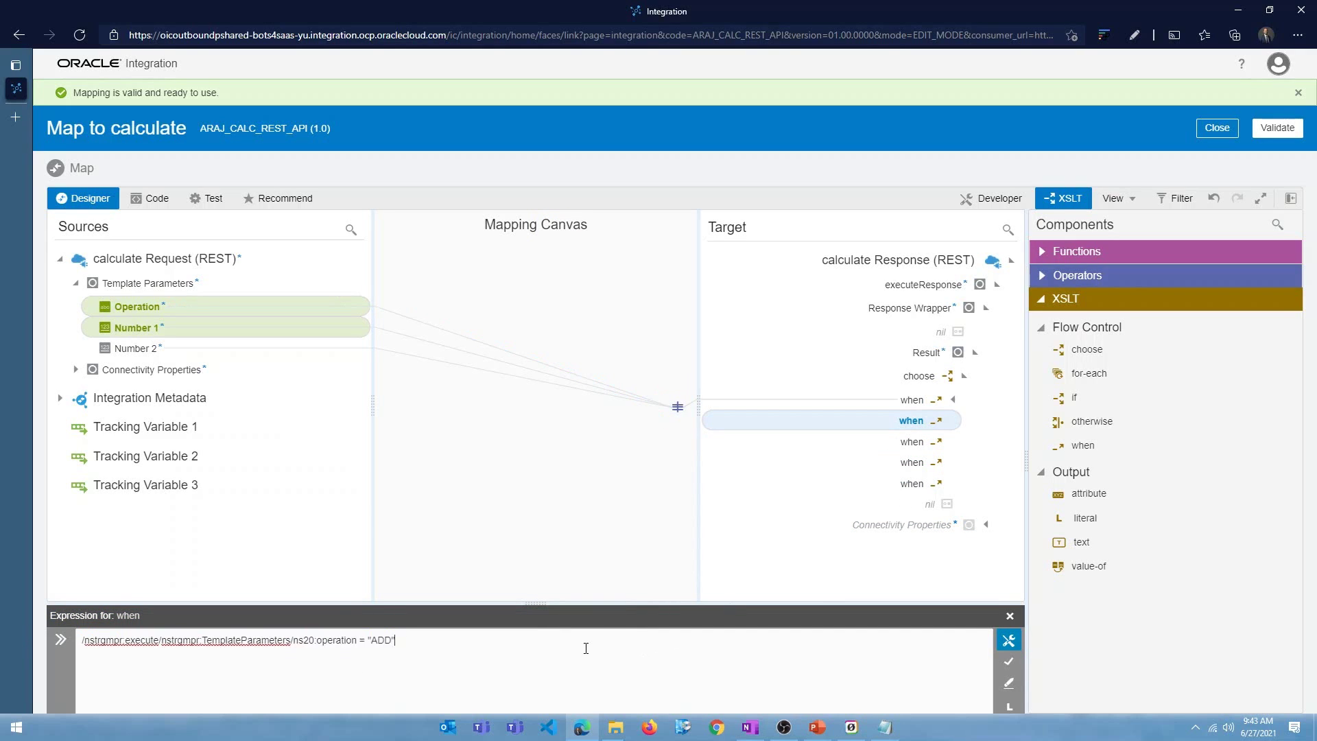
{"action": "left_click_drag", "start_coordinate": [371, 640], "coordinate": [390, 640]}
{"action": "type", "text": "SUBR"}
{"action": "key", "text": "BackSpace"}
{"action": "type", "text": "TRACT"}
{"action": "left_click", "coordinate": [1008, 663]}
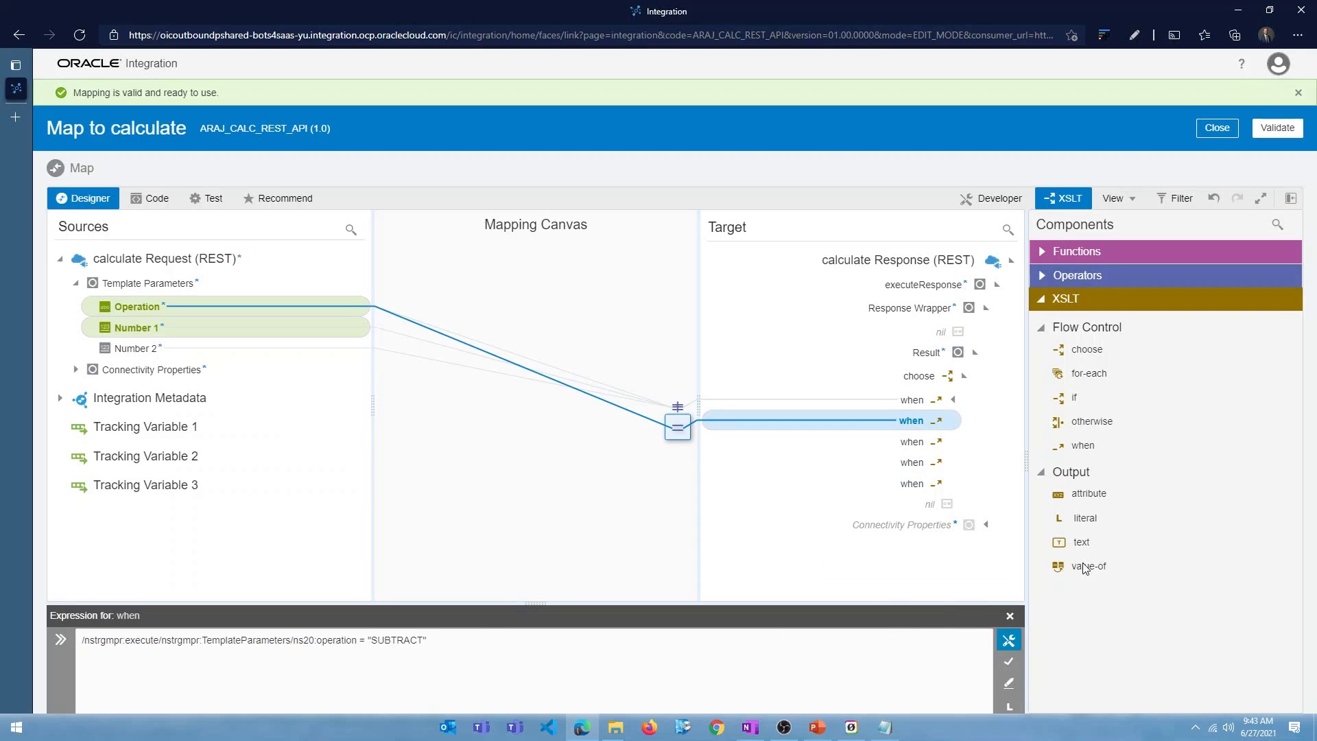
Add a value-of under the SUBTRACT when, save its expression as Number 1 - Number 2, and collapse that when
{"action": "left_click_drag", "start_coordinate": [1083, 566], "coordinate": [897, 430]}
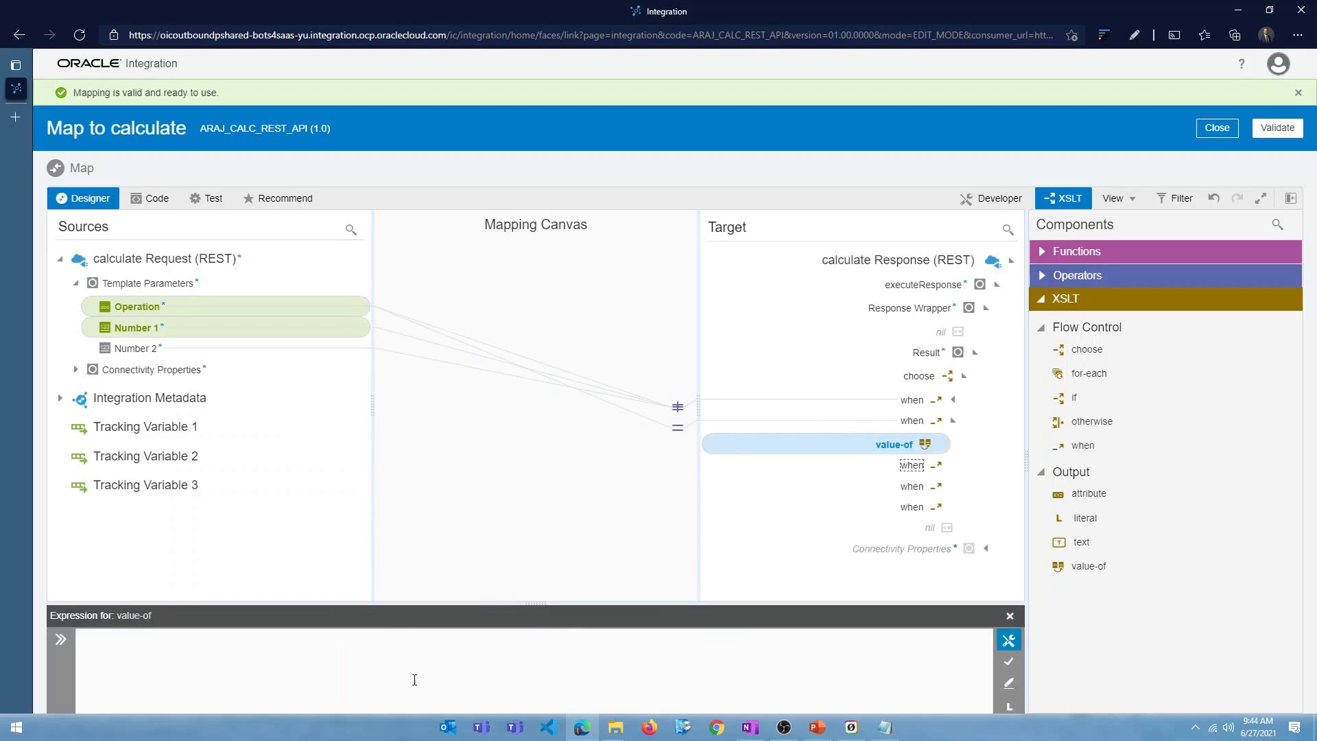
{"action": "left_click_drag", "start_coordinate": [137, 328], "coordinate": [141, 641]}
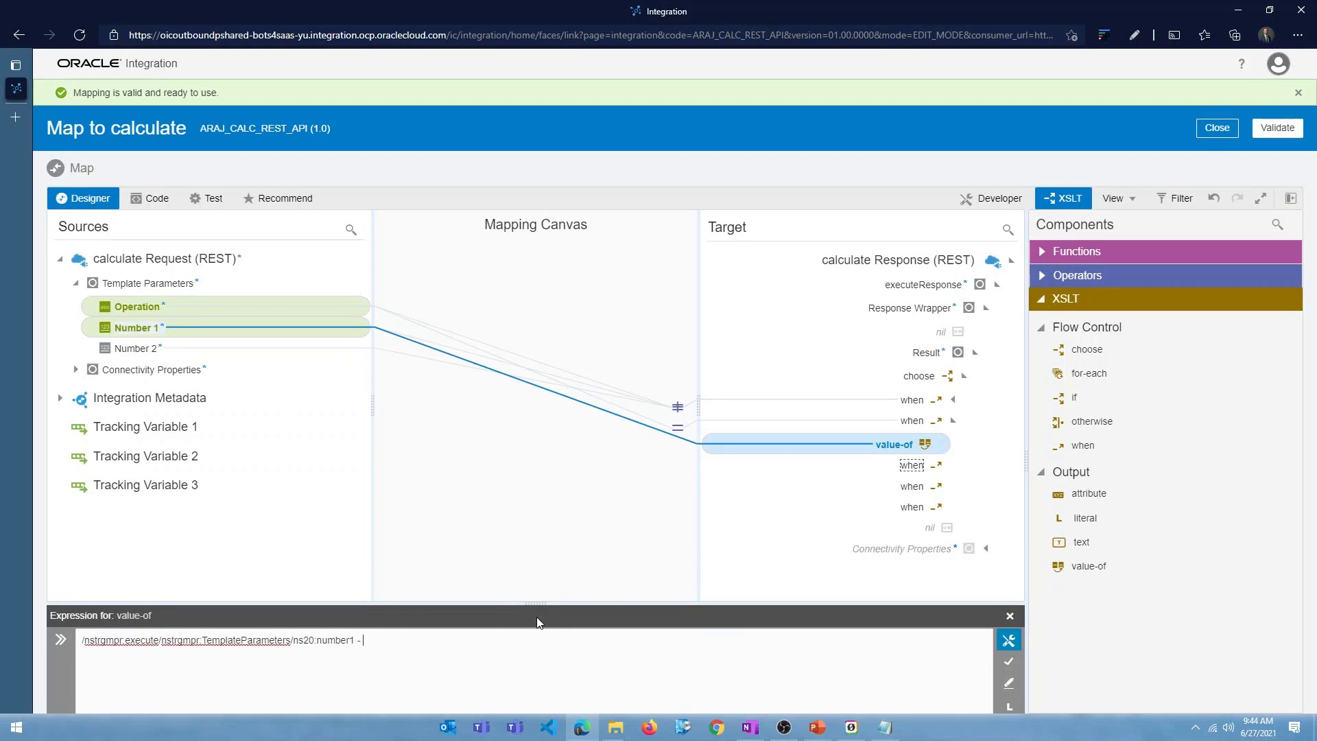
{"action": "type", "text": "-"}
{"action": "left_click_drag", "start_coordinate": [135, 348], "coordinate": [413, 663]}
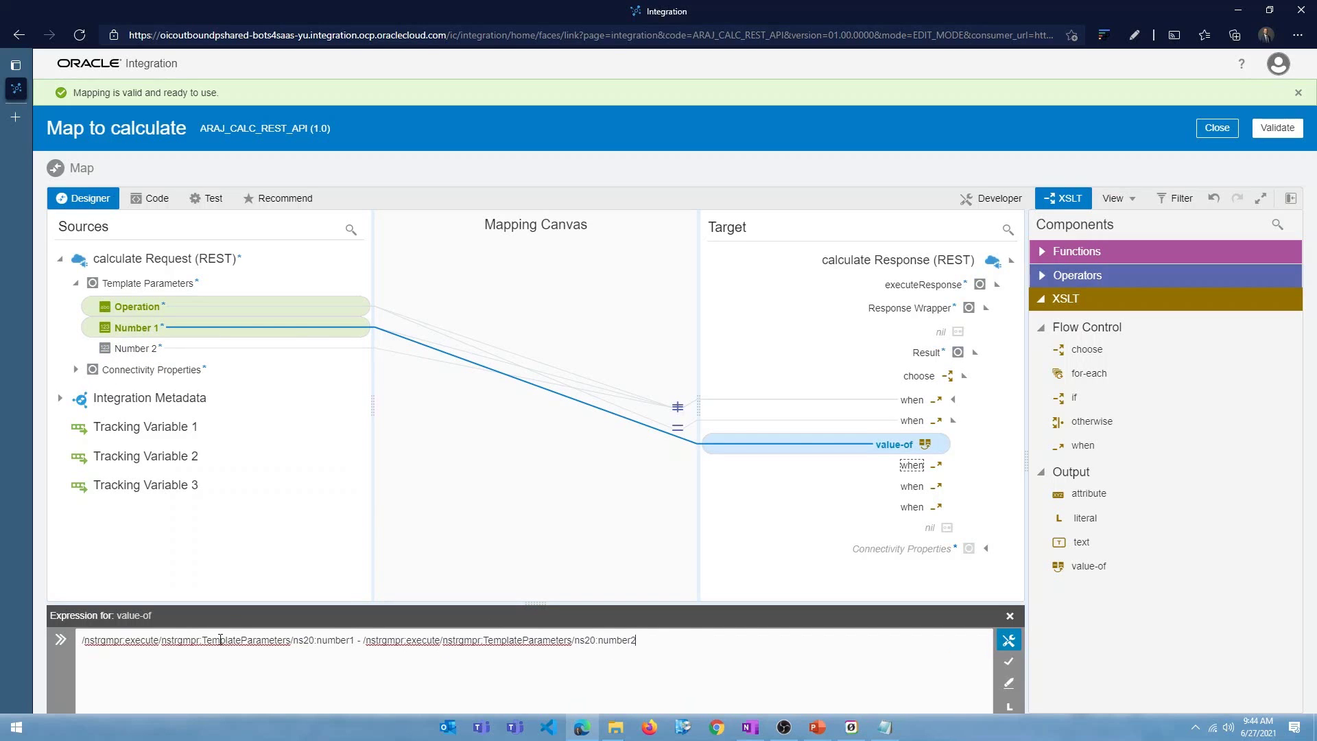
{"action": "left_click", "coordinate": [1009, 662]}
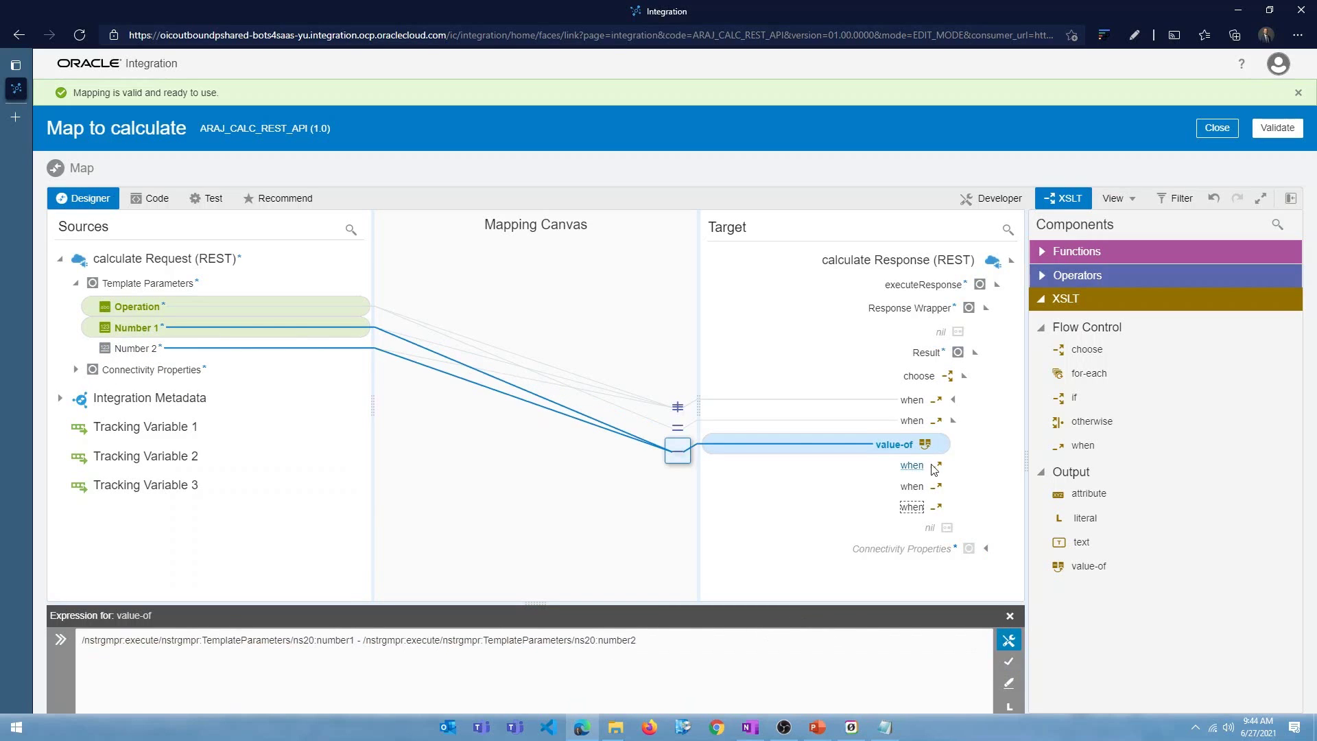
{"action": "left_click", "coordinate": [912, 422]}
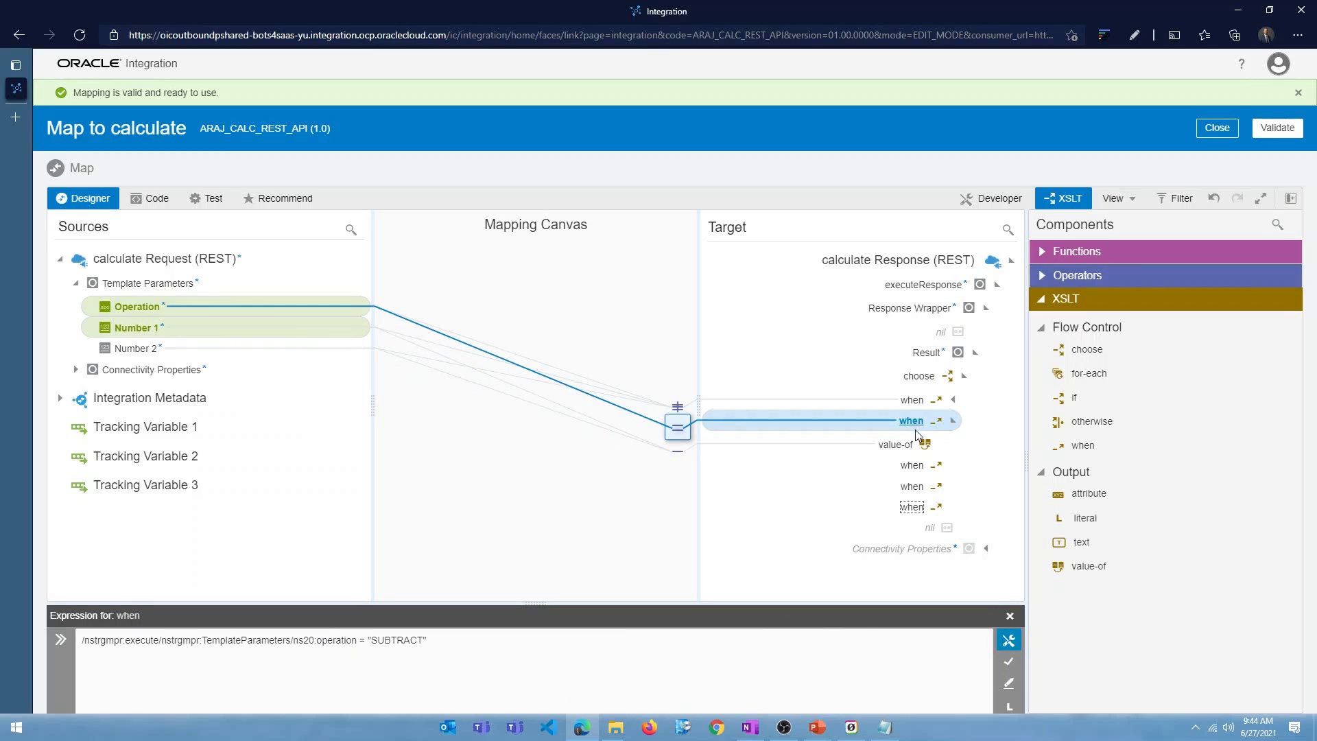
{"action": "left_click", "coordinate": [953, 421]}
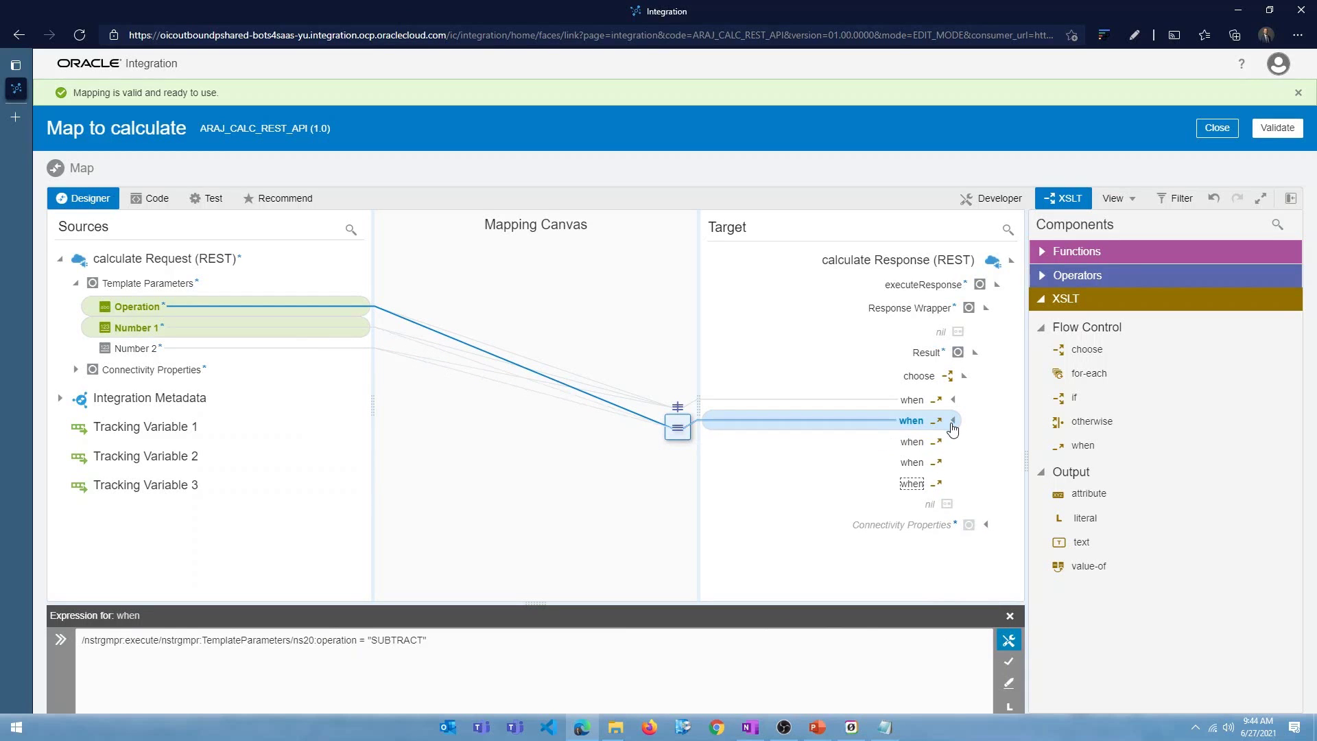
Give the third when the copied operation condition with the compared value changed to "MULTIPLY", and save it
{"action": "left_click", "coordinate": [914, 442]}
{"action": "left_click", "coordinate": [682, 653]}
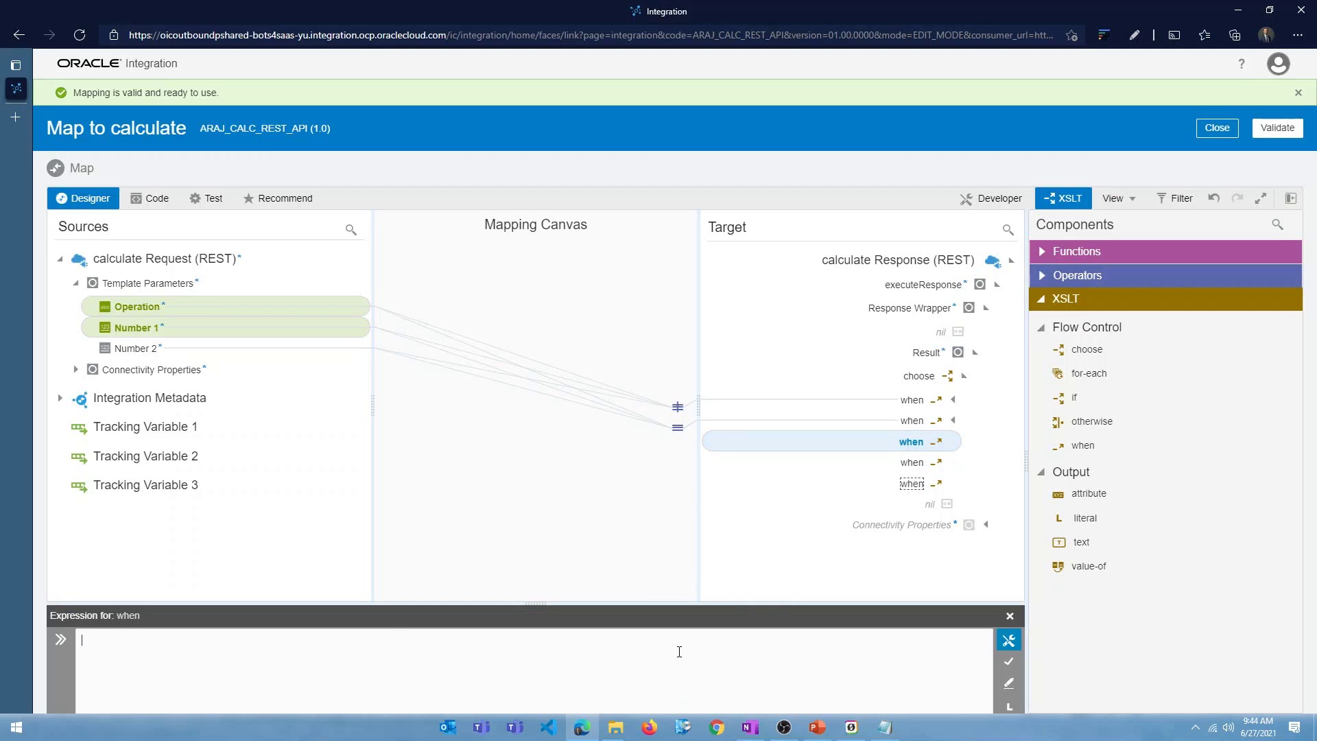
{"action": "key", "text": "ctrl+v"}
{"action": "left_click_drag", "start_coordinate": [374, 640], "coordinate": [391, 638]}
{"action": "type", "text": "MU"}
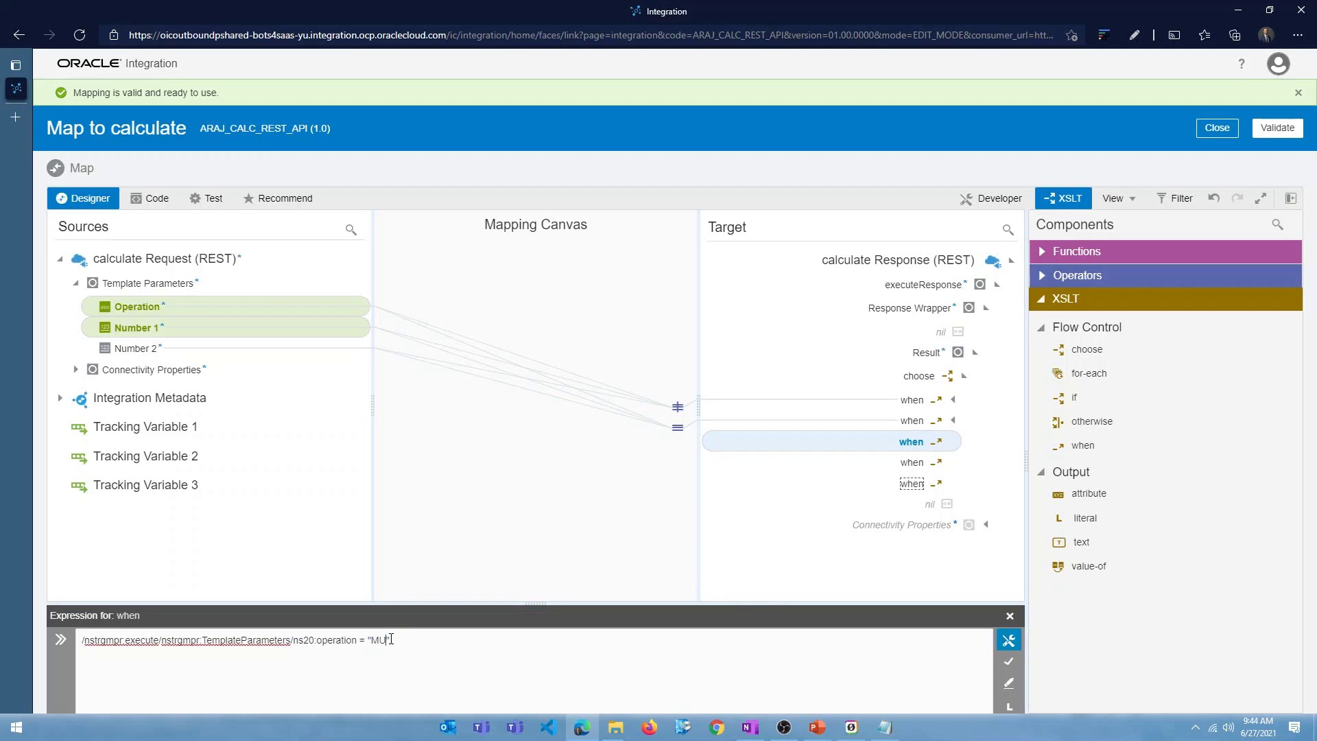
{"action": "type", "text": "LTIPLY"}
{"action": "left_click", "coordinate": [1007, 662]}
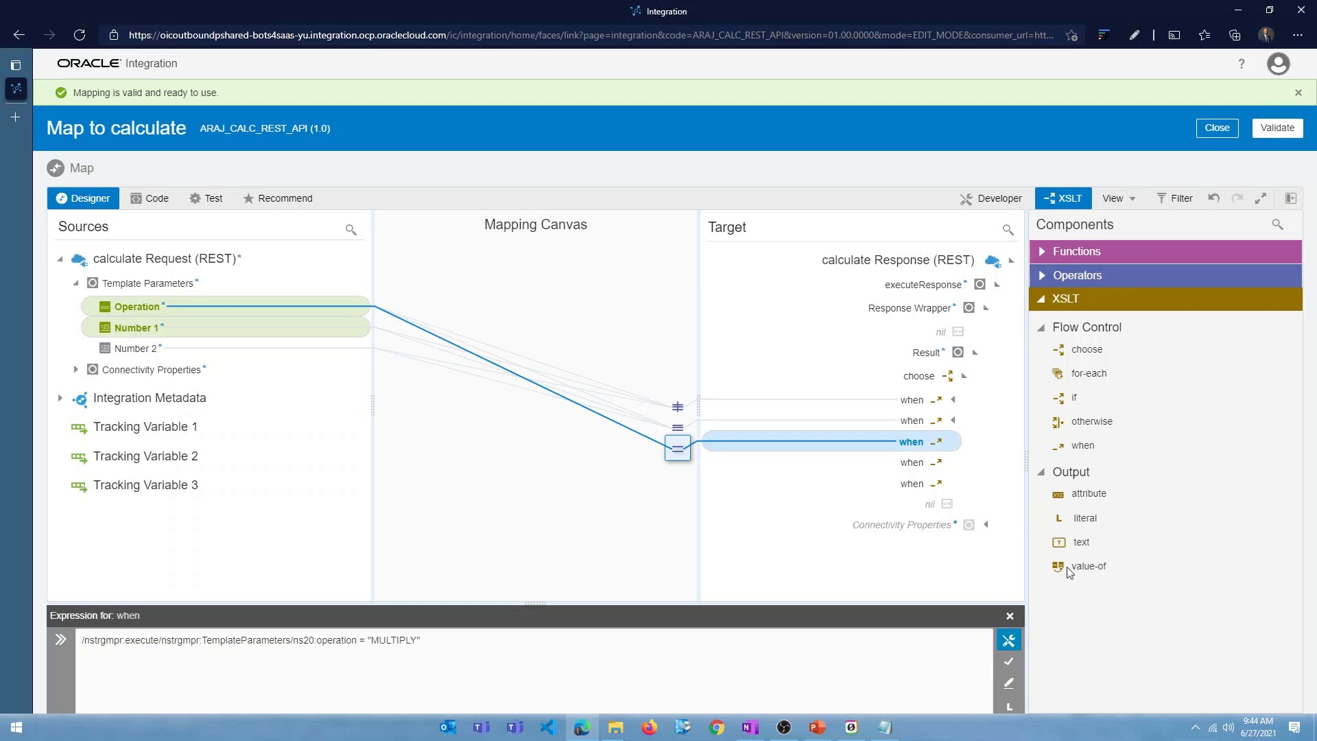
Add a value-of under the MULTIPLY when, save its expression as Number 1 * Number 2, and collapse that when
{"action": "left_click_drag", "start_coordinate": [1068, 570], "coordinate": [898, 453]}
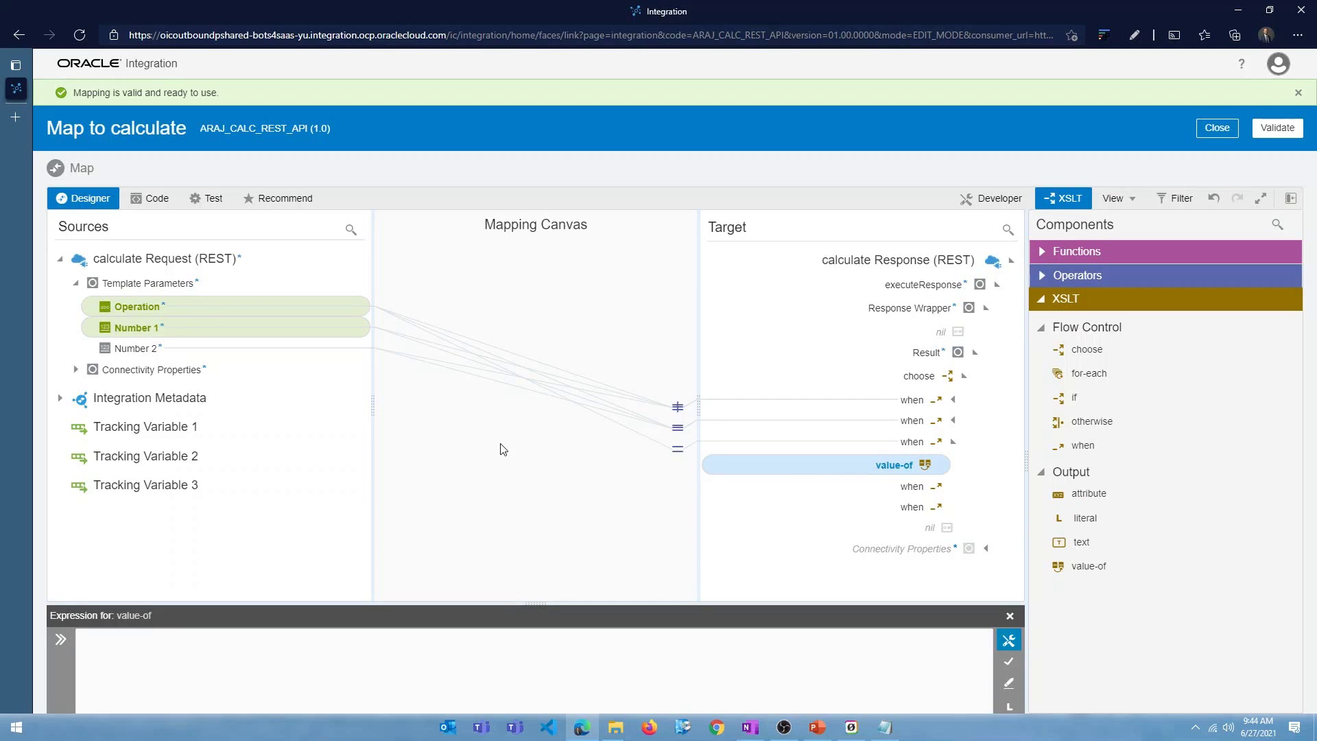
{"action": "left_click_drag", "start_coordinate": [137, 328], "coordinate": [210, 670]}
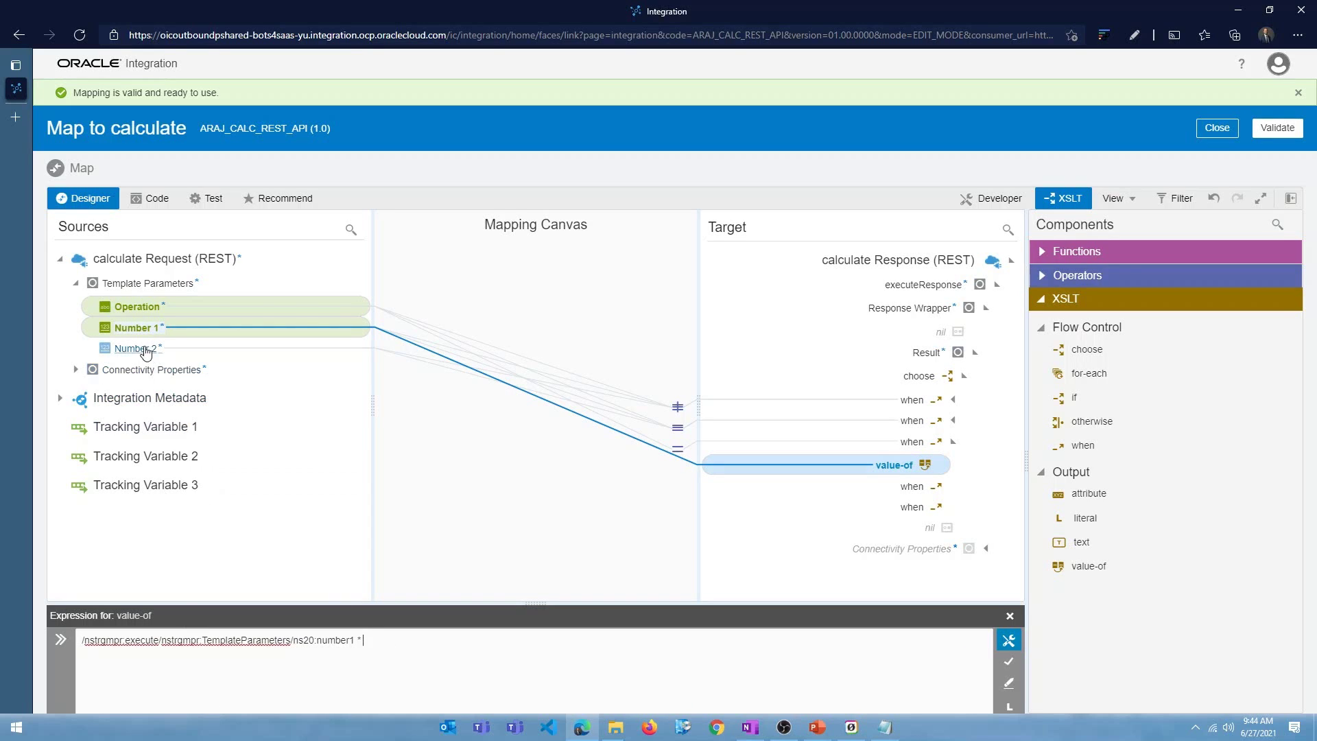
{"action": "left_click_drag", "start_coordinate": [133, 348], "coordinate": [399, 649]}
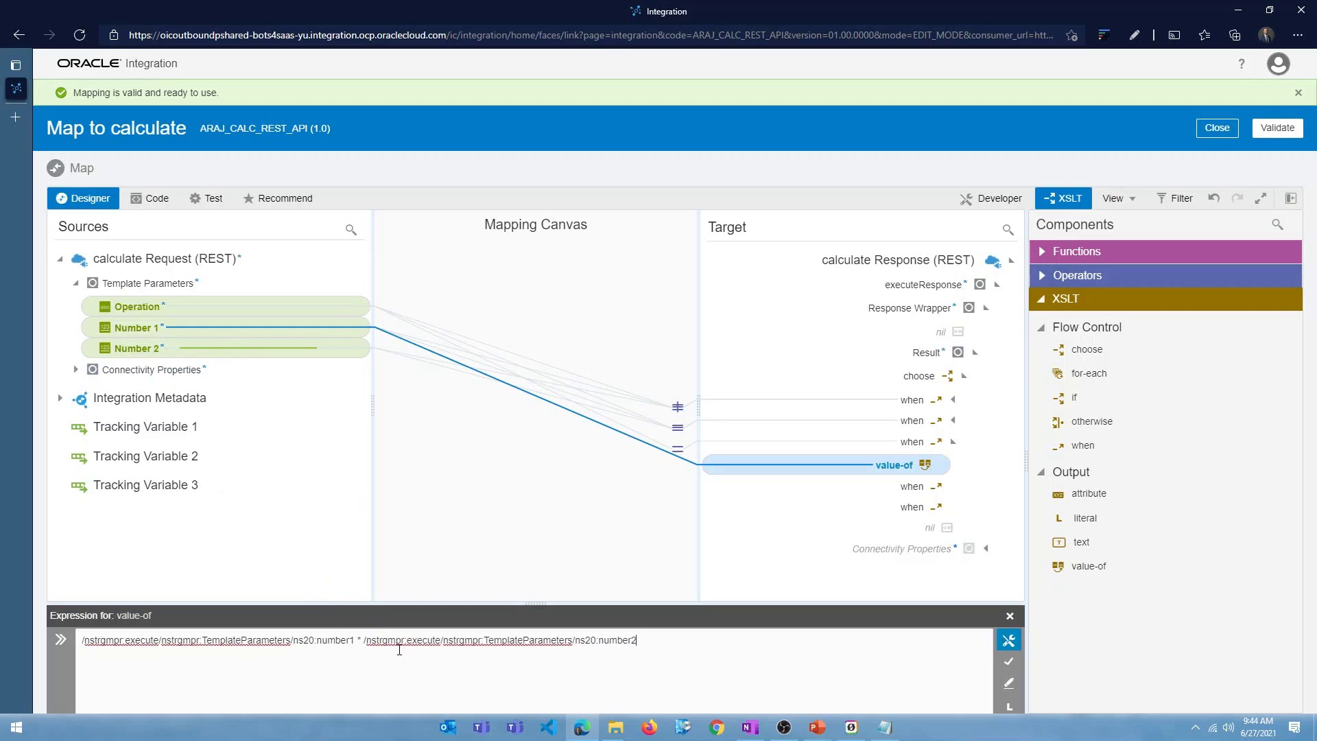
{"action": "left_click", "coordinate": [1008, 661]}
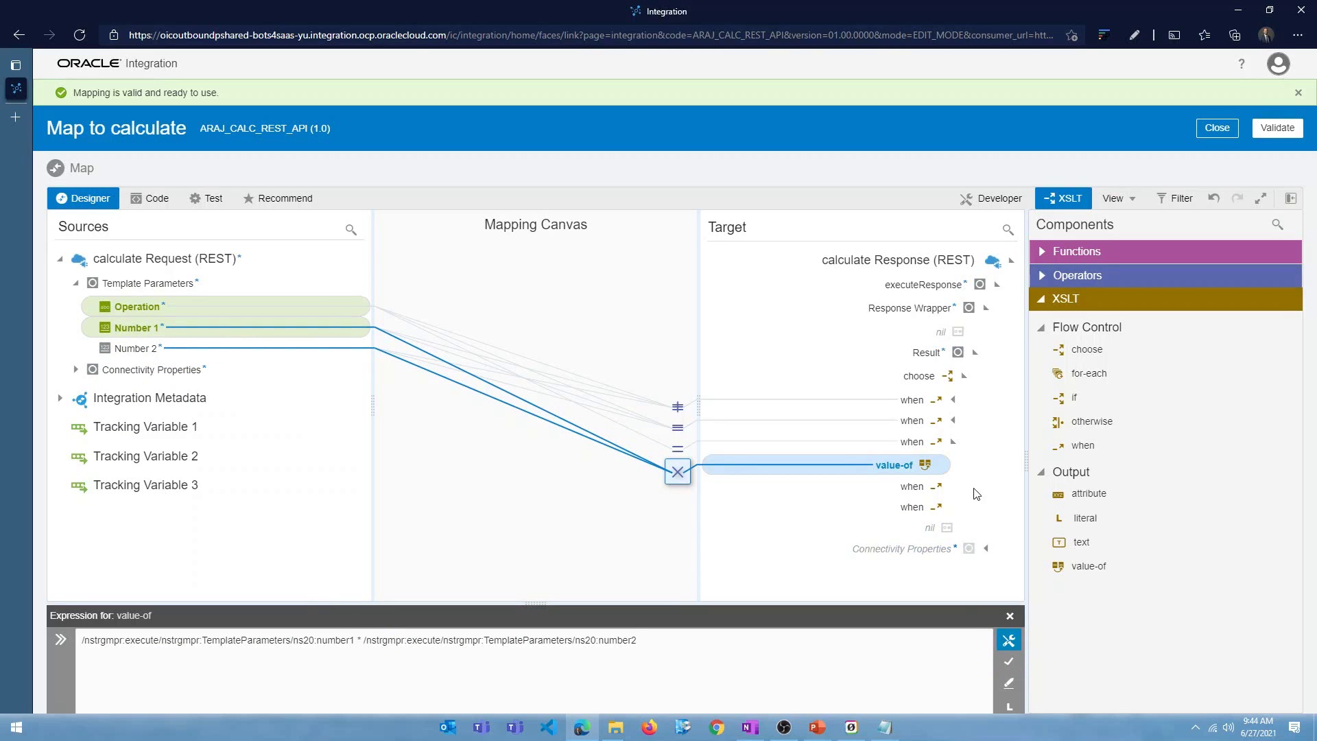
{"action": "left_click", "coordinate": [953, 443]}
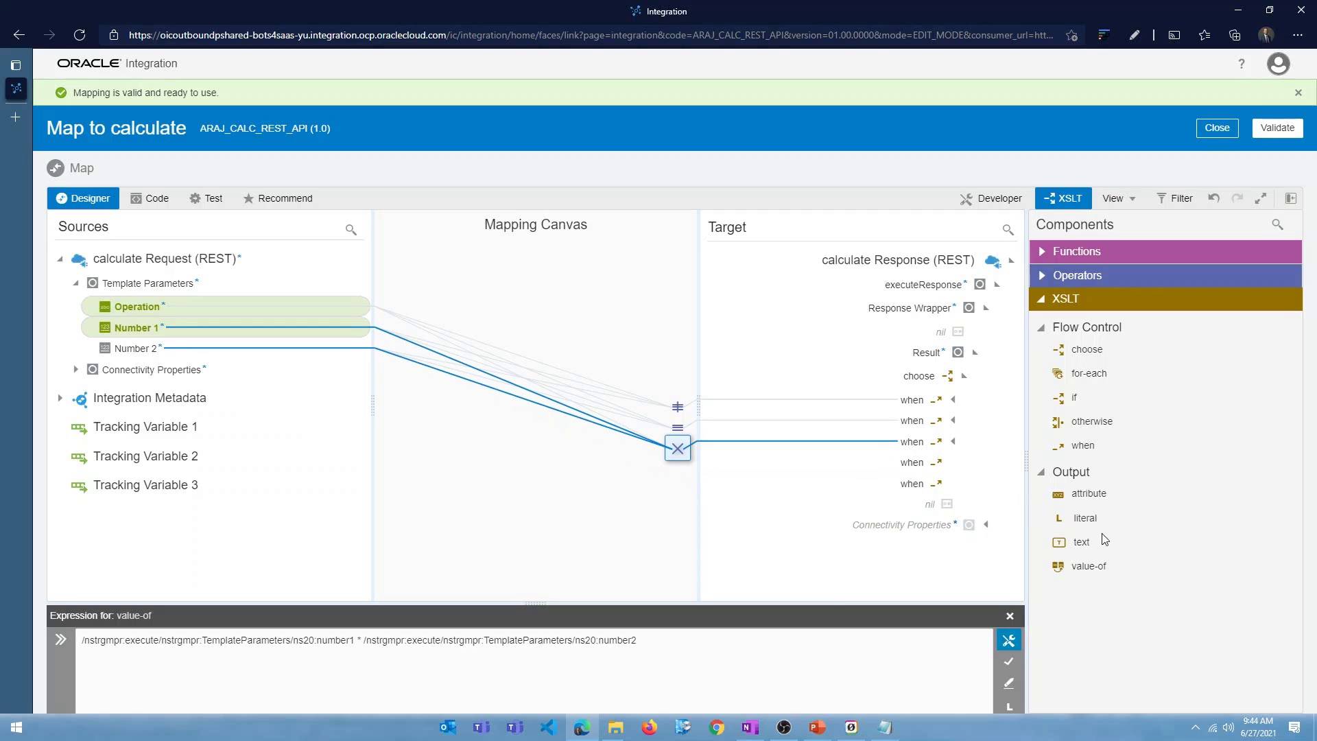
Give the fourth when the copied operation condition, replace "ADD" with the division operation's value, and save it
{"action": "left_click", "coordinate": [916, 464]}
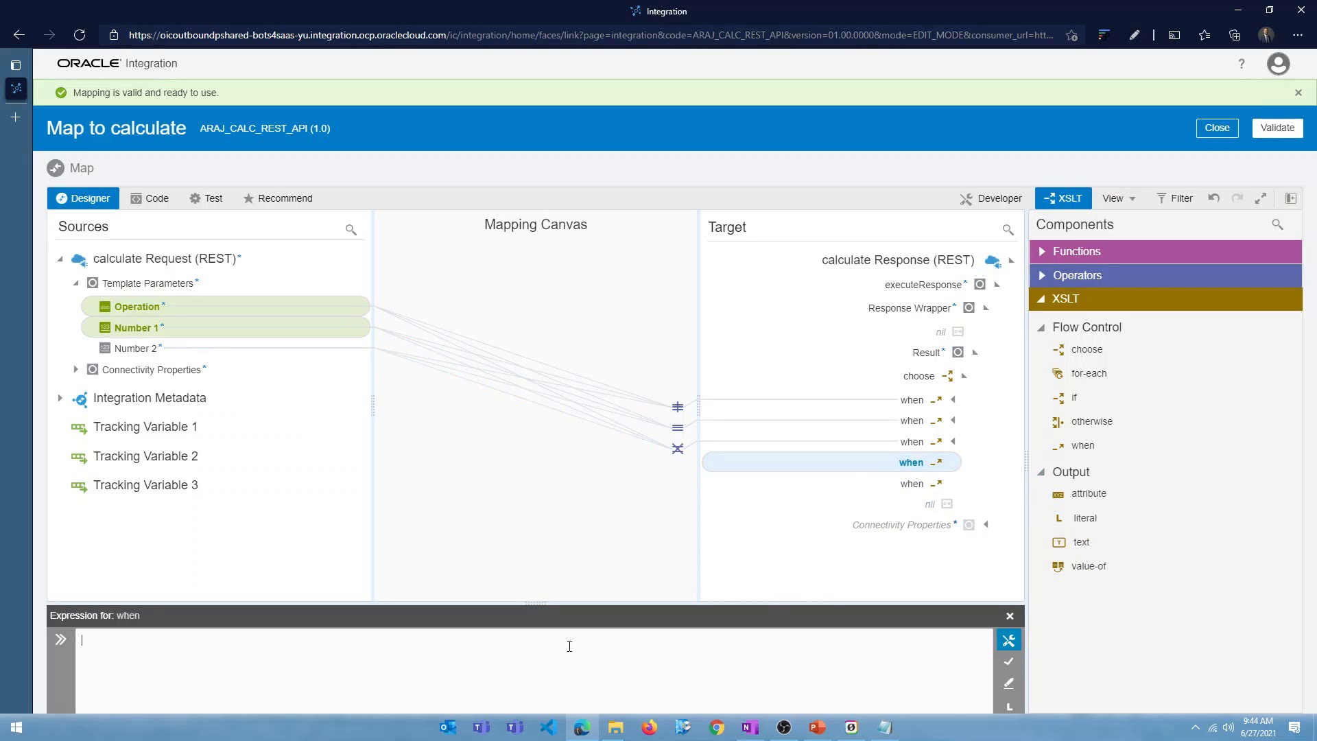
{"action": "left_click", "coordinate": [483, 649]}
{"action": "type", "text": "/nstrgmpr:execute/nstrgmpr:TemplateParameters/ns20:operation = \"ADD\""}
{"action": "left_click_drag", "start_coordinate": [374, 640], "coordinate": [387, 640]}
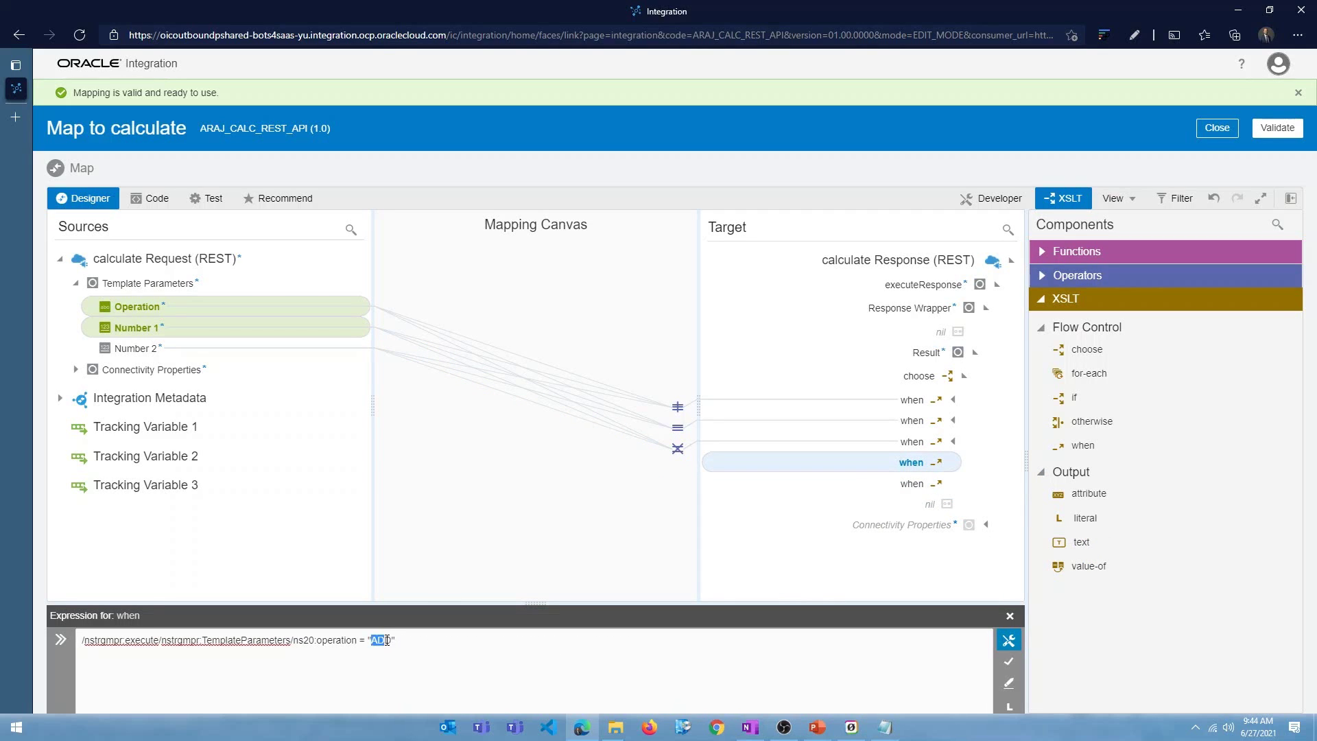
{"action": "type", "text": "div"}
{"action": "left_click", "coordinate": [1008, 661]}
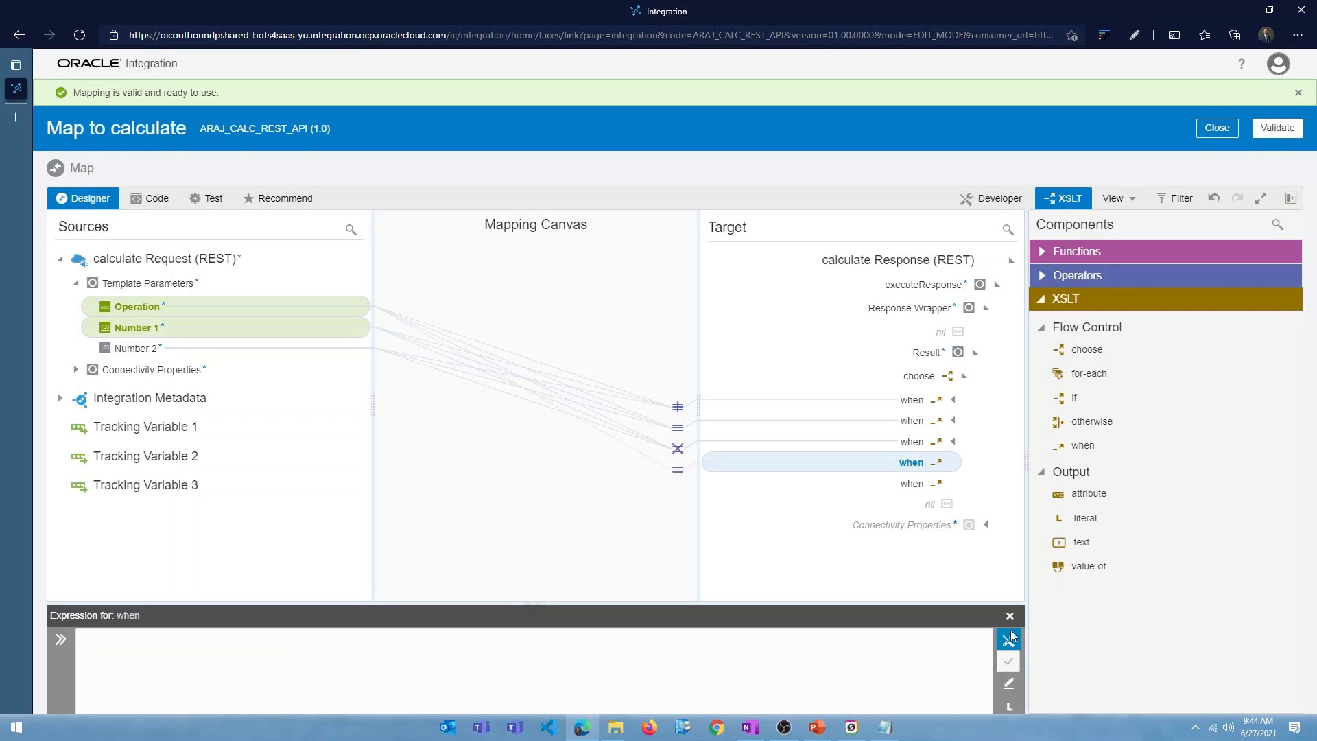
Add a value-of under the fourth when and save its expression as Number 1 div Number 2, using the Division operator
{"action": "left_click_drag", "start_coordinate": [1075, 575], "coordinate": [897, 474]}
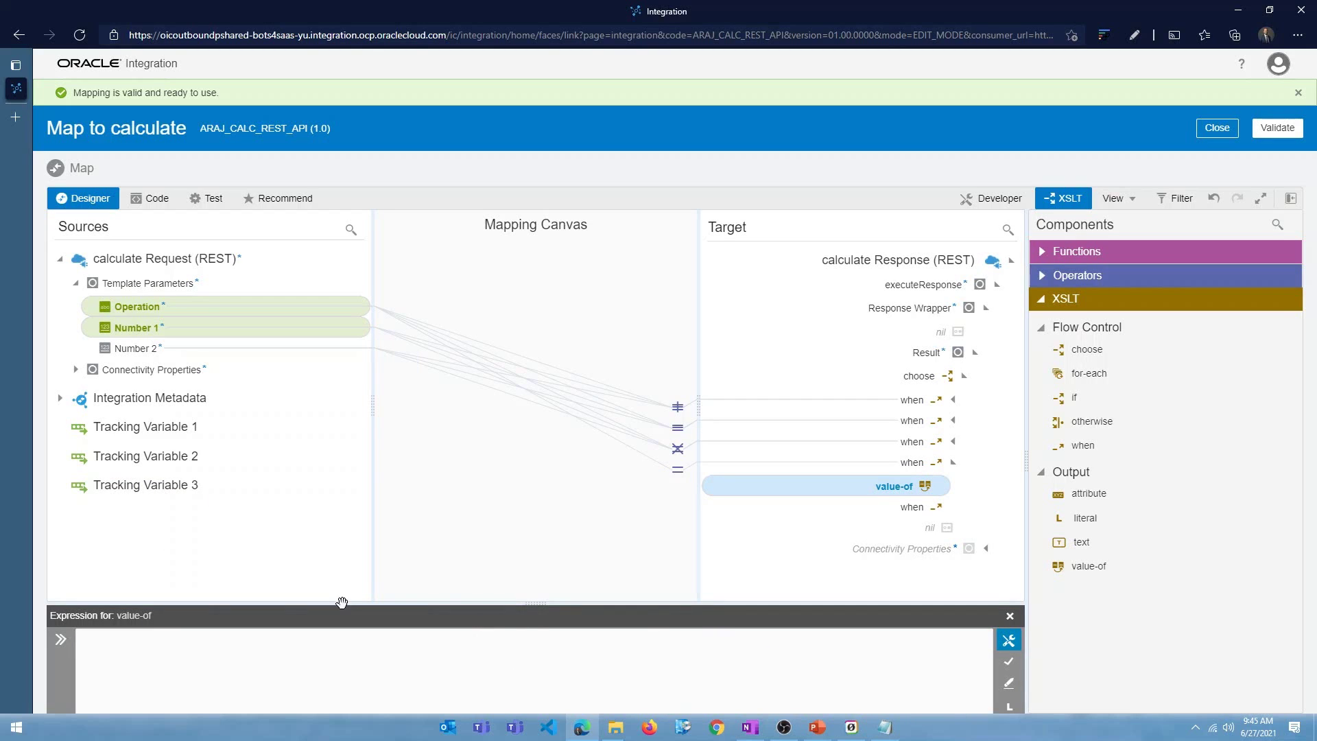
{"action": "left_click_drag", "start_coordinate": [340, 600], "coordinate": [344, 563]}
{"action": "left_click_drag", "start_coordinate": [135, 330], "coordinate": [177, 634]}
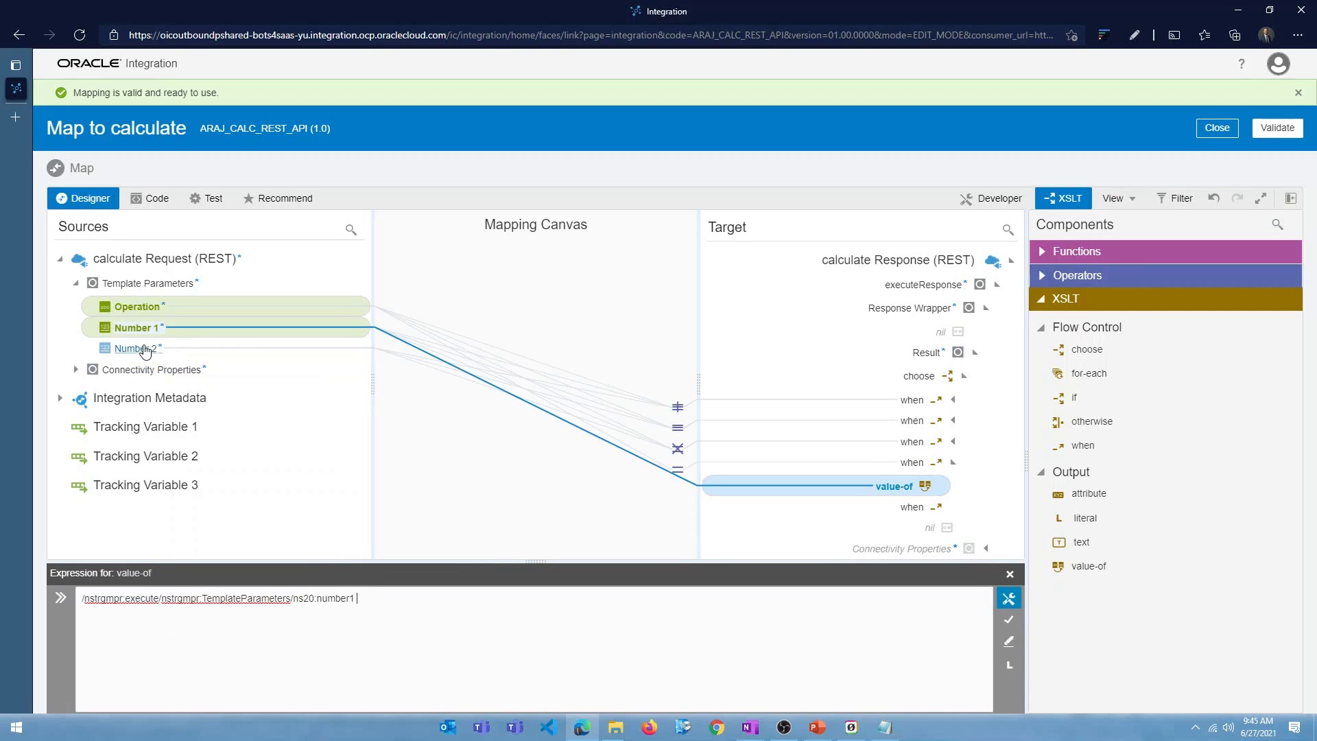
{"action": "left_click_drag", "start_coordinate": [146, 351], "coordinate": [485, 635]}
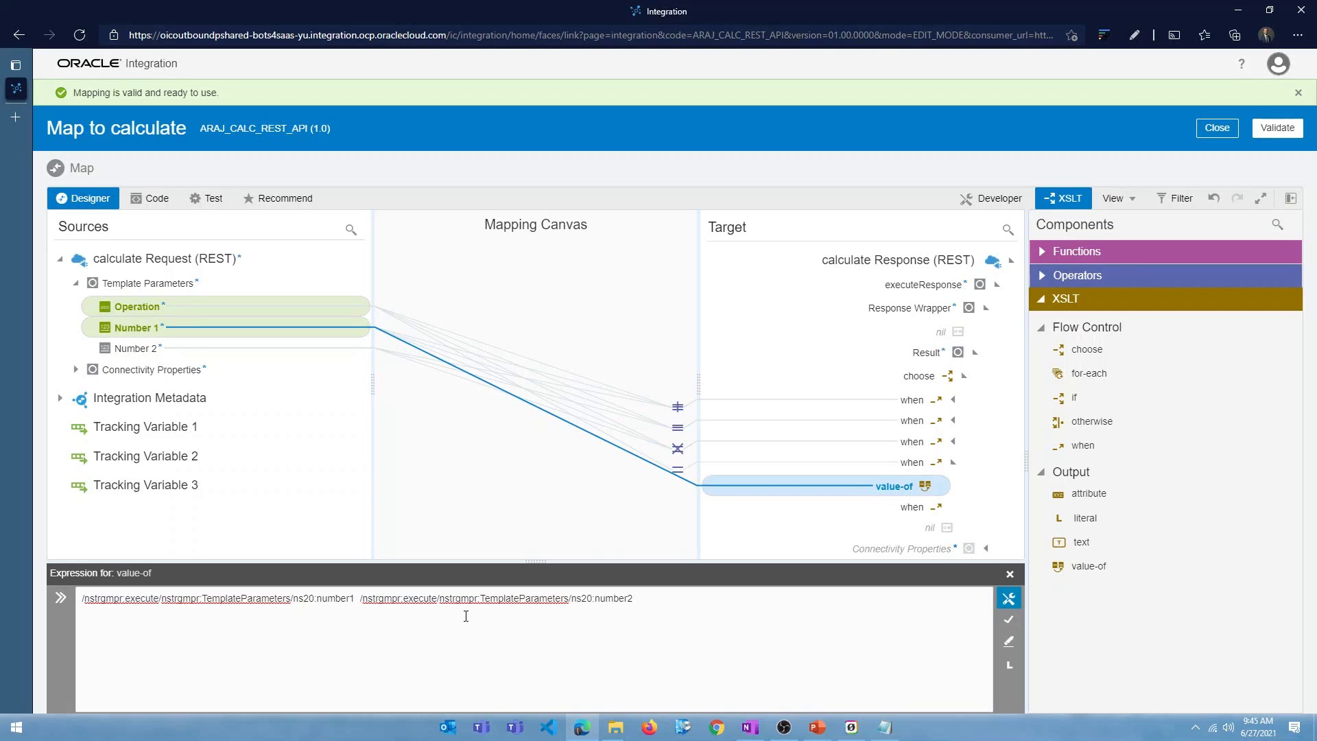
{"action": "left_click", "coordinate": [1051, 275]}
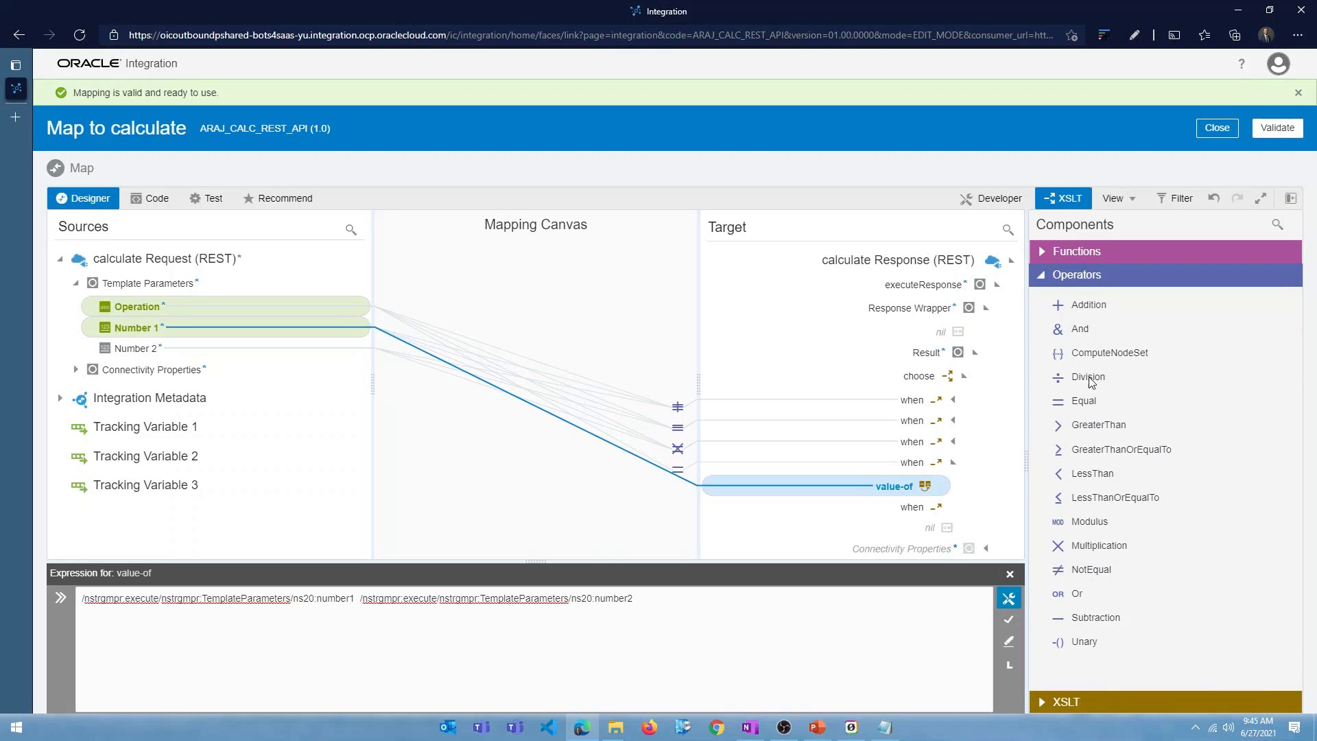
{"action": "mouse_move", "coordinate": [1091, 381]}
{"action": "left_mouse_down"}
{"action": "mouse_move", "coordinate": [430, 638]}
{"action": "mouse_move", "coordinate": [357, 606]}
{"action": "left_mouse_up"}
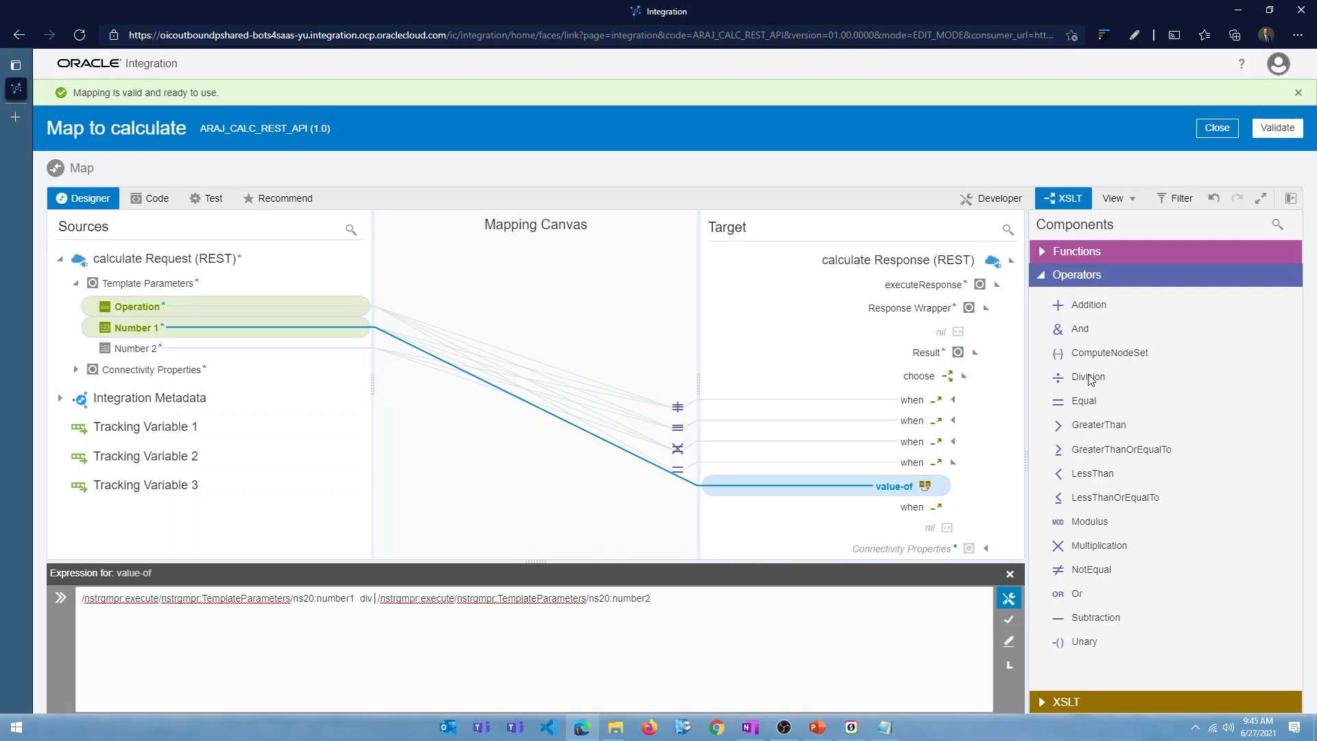
{"action": "left_click", "coordinate": [1009, 619]}
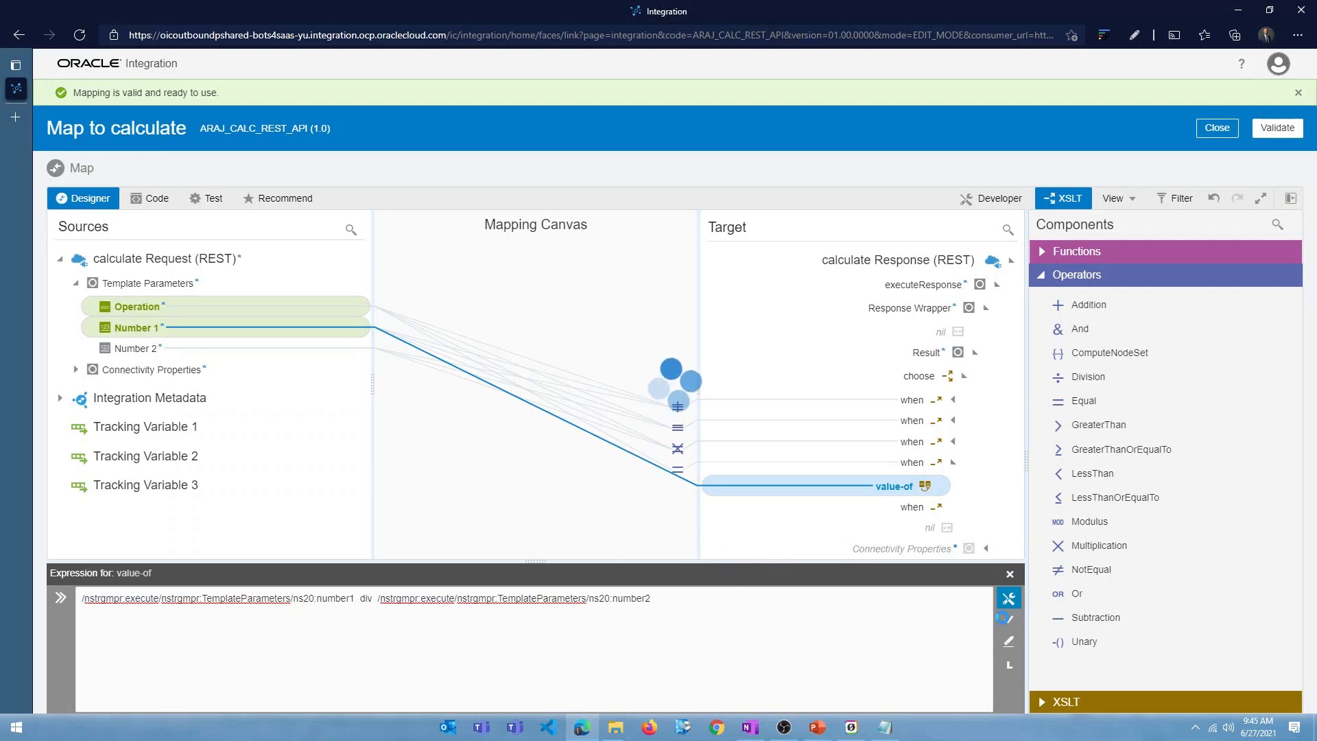
Give the last when the copied operation condition with the compared value changed to "MOD", and save it
{"action": "left_click", "coordinate": [912, 507]}
{"action": "type", "text": "/nstrgmpr:execute/nstrgmpr:TemplateParameters/ns20:operation = \"ADD\""}
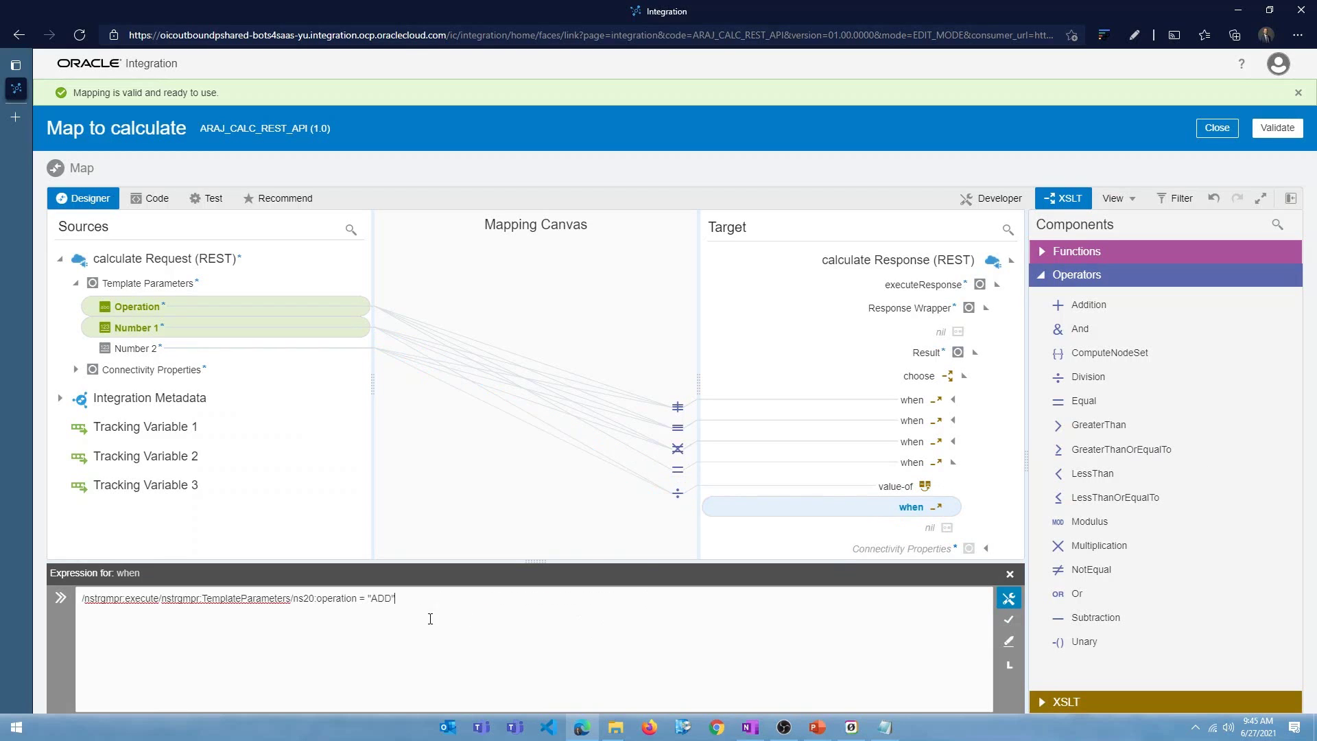
{"action": "left_click_drag", "start_coordinate": [374, 598], "coordinate": [388, 599]}
{"action": "type", "text": "m"}
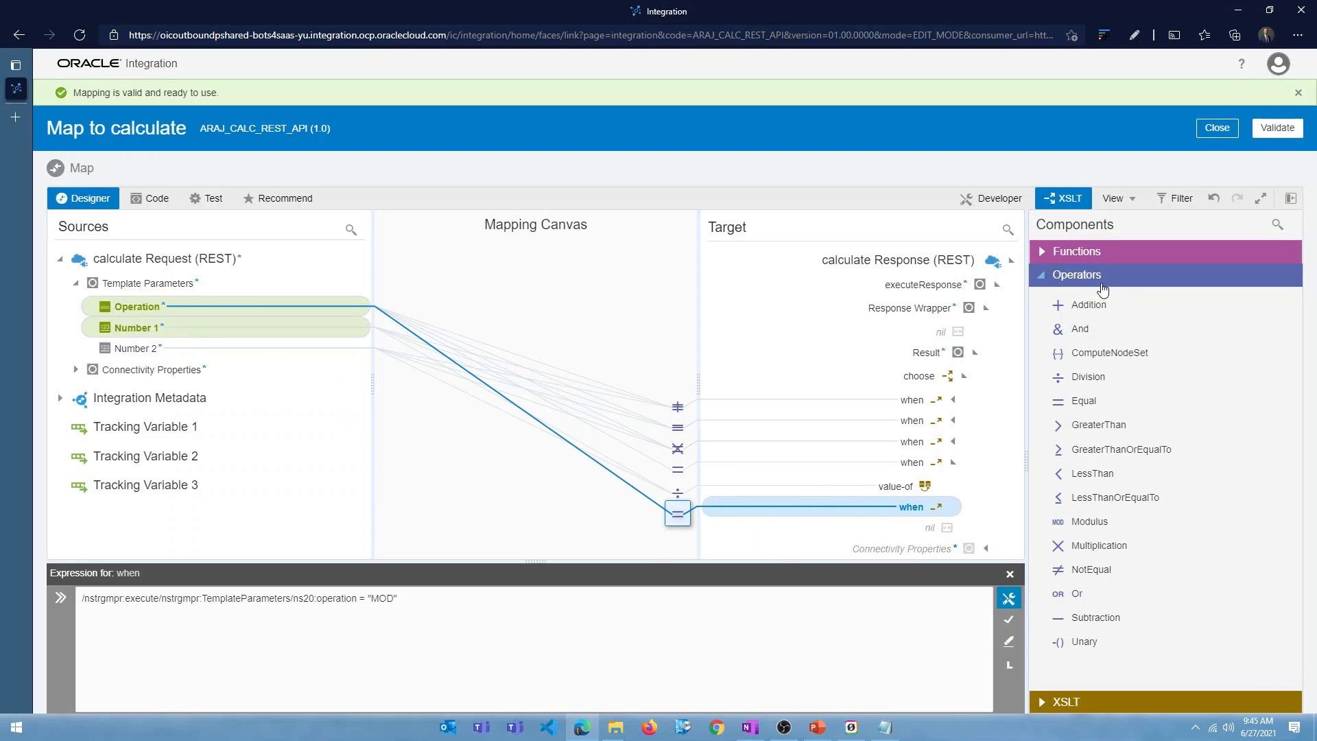
Add a value-of under the MOD when and save its expression as Number 1 mod Number 2, using the Modulus operator
{"action": "left_click", "coordinate": [1042, 275]}
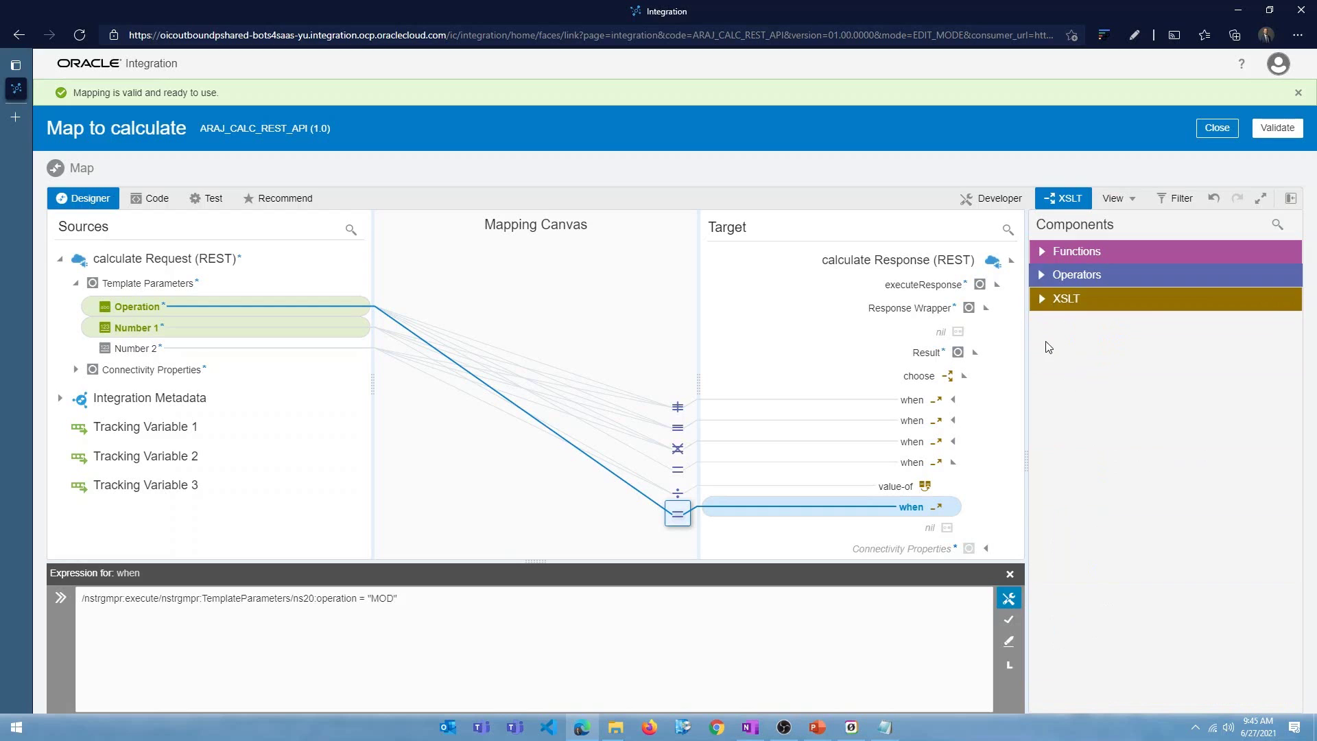
{"action": "left_click", "coordinate": [1047, 298]}
{"action": "left_click_drag", "start_coordinate": [1072, 572], "coordinate": [893, 512]}
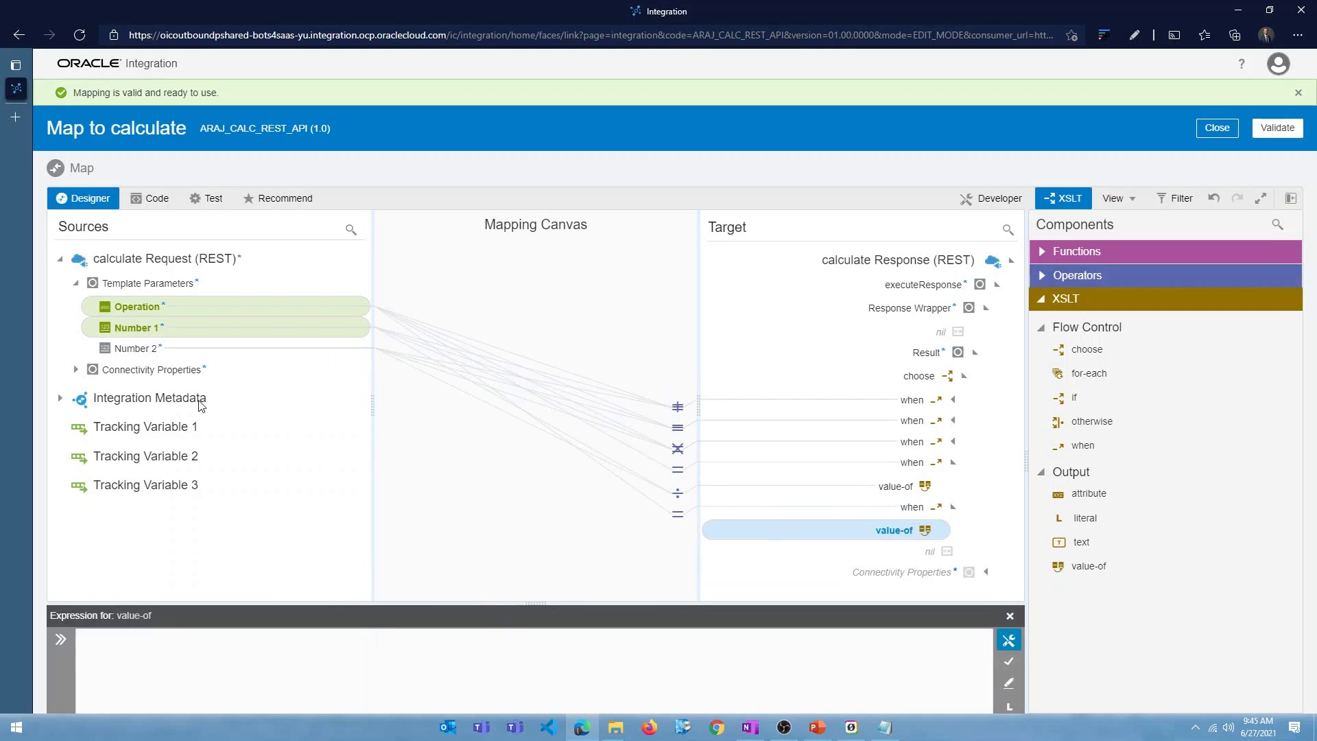
{"action": "left_click_drag", "start_coordinate": [136, 328], "coordinate": [214, 651]}
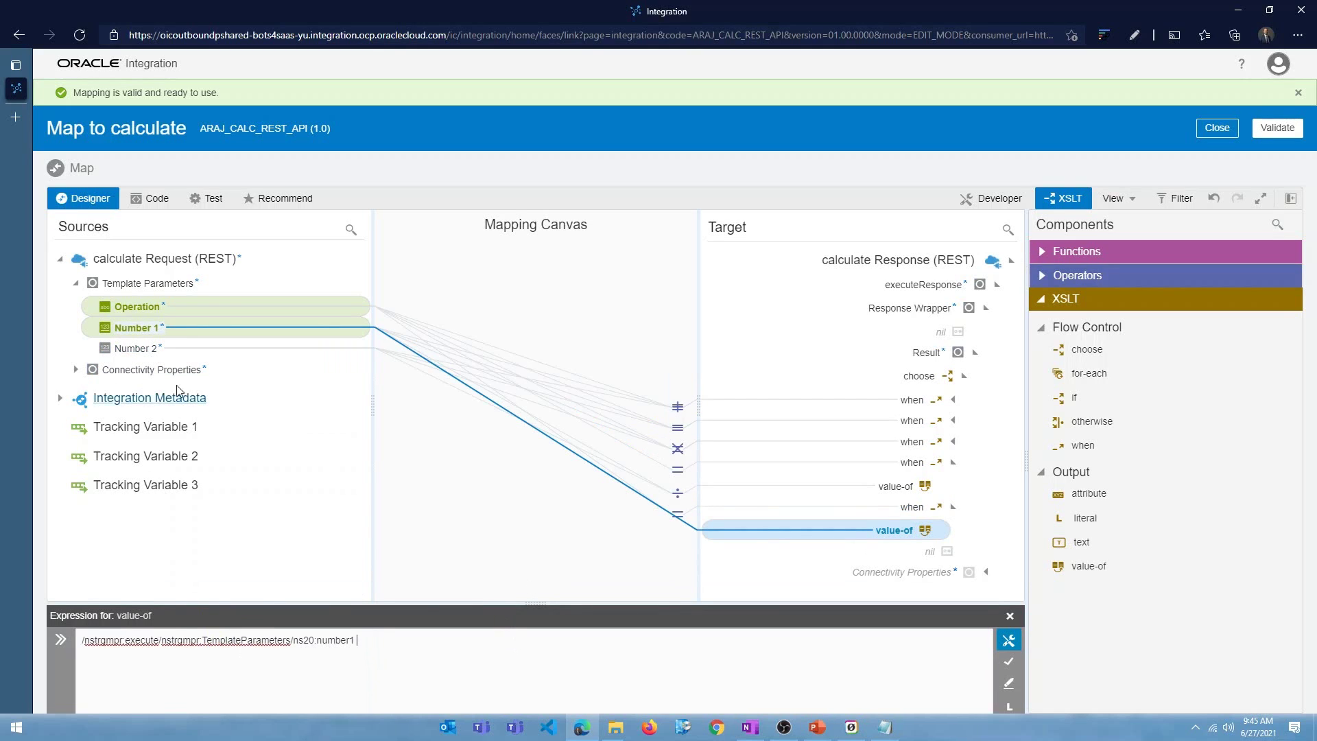
{"action": "left_click_drag", "start_coordinate": [127, 349], "coordinate": [377, 646]}
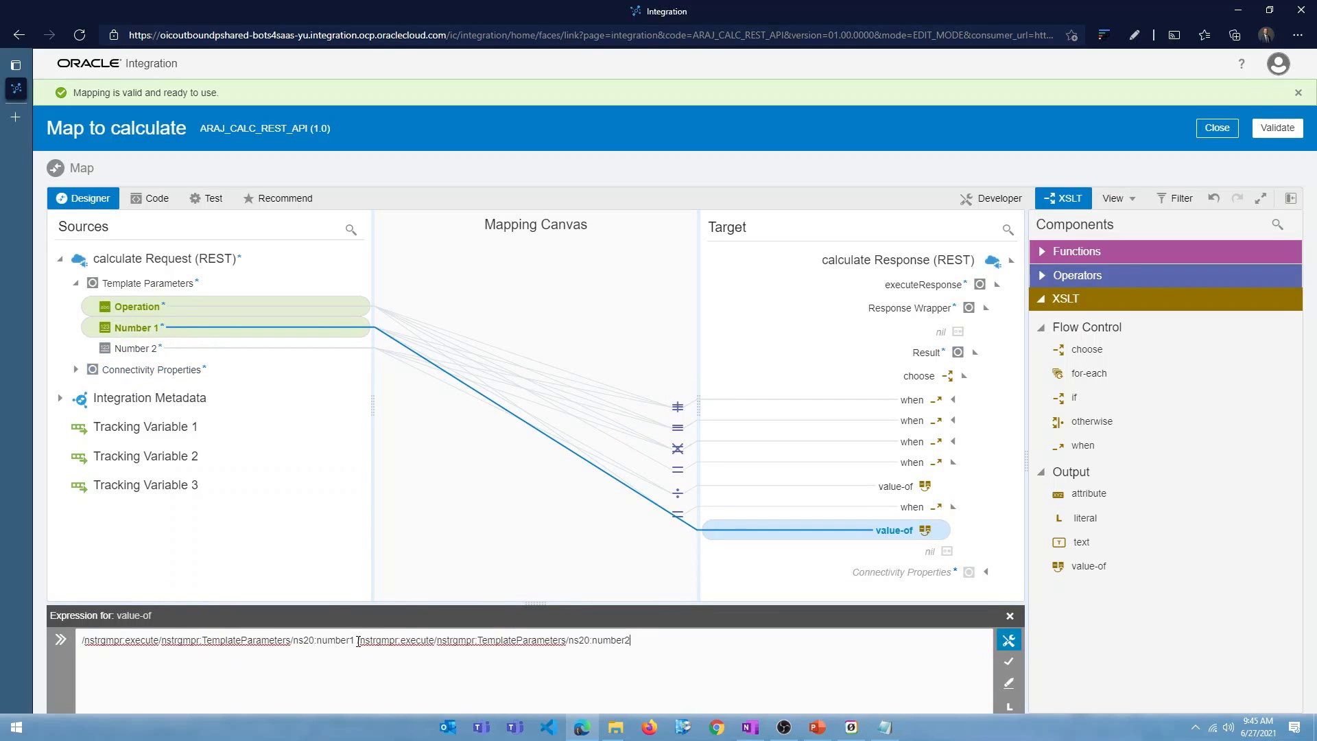
{"action": "left_click", "coordinate": [1045, 280]}
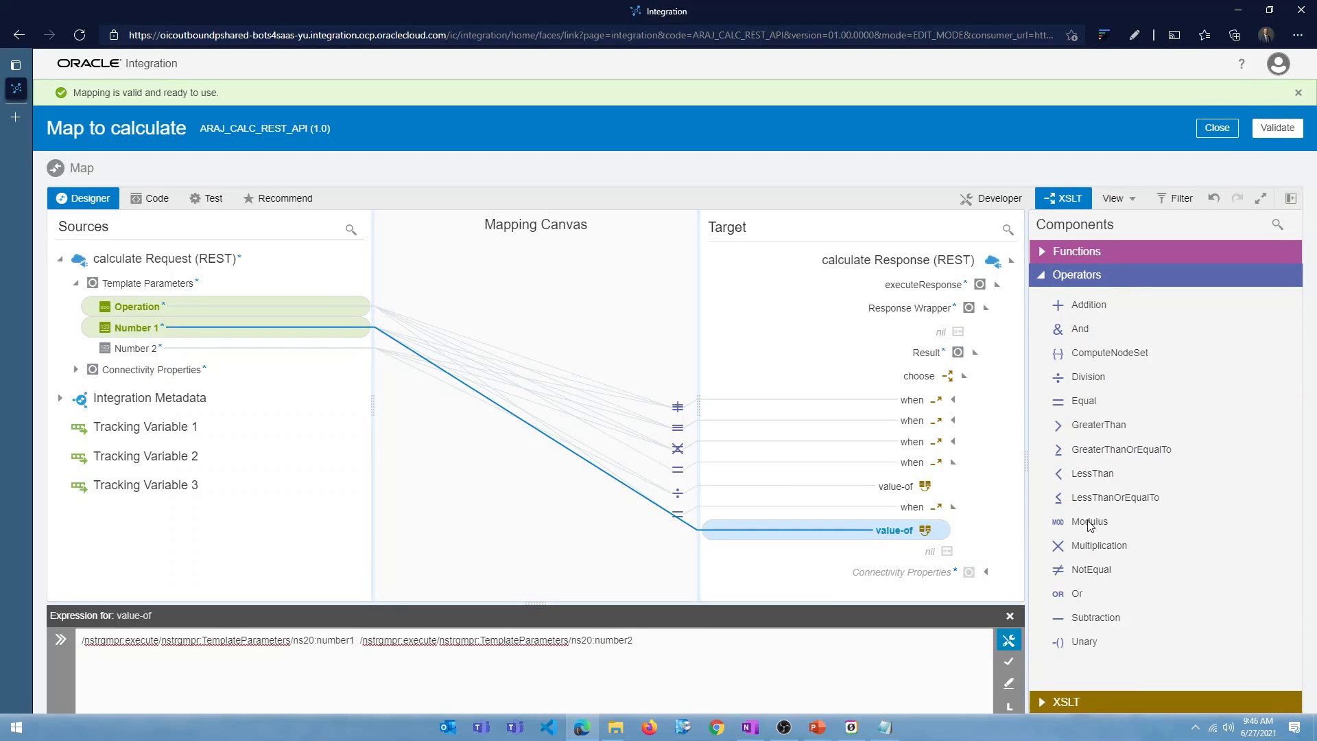
{"action": "left_click_drag", "start_coordinate": [1090, 526], "coordinate": [362, 648]}
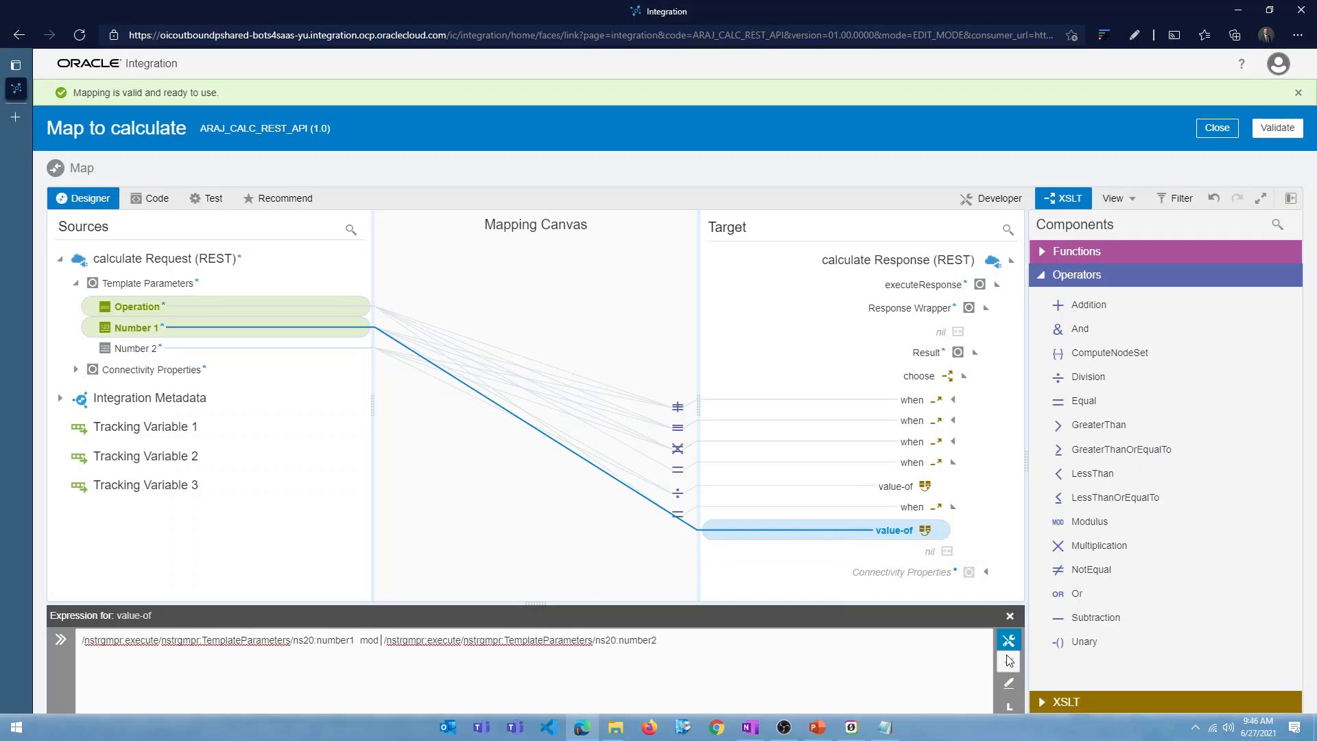
{"action": "left_click", "coordinate": [1007, 663]}
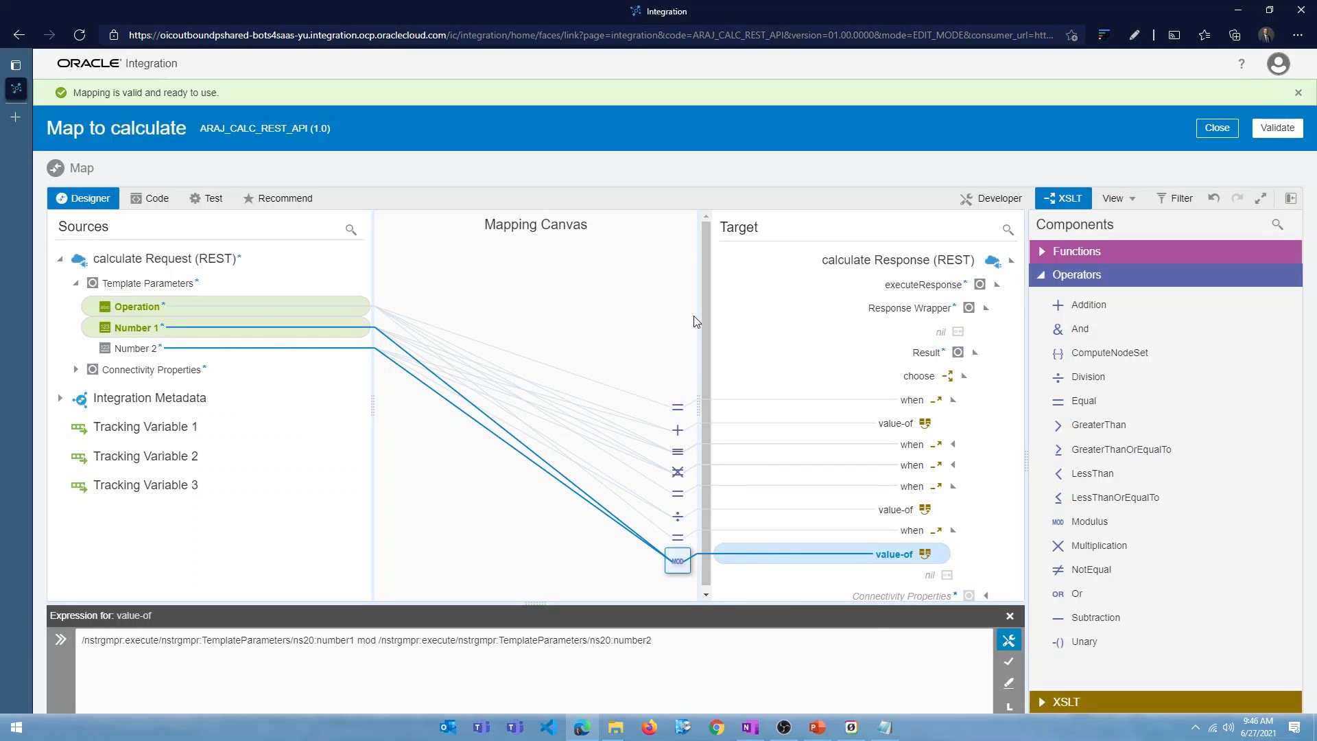
Review the ADD branch's condition and addition expression, validate the mapping, and return to the integration flow
{"action": "left_click", "coordinate": [678, 410]}
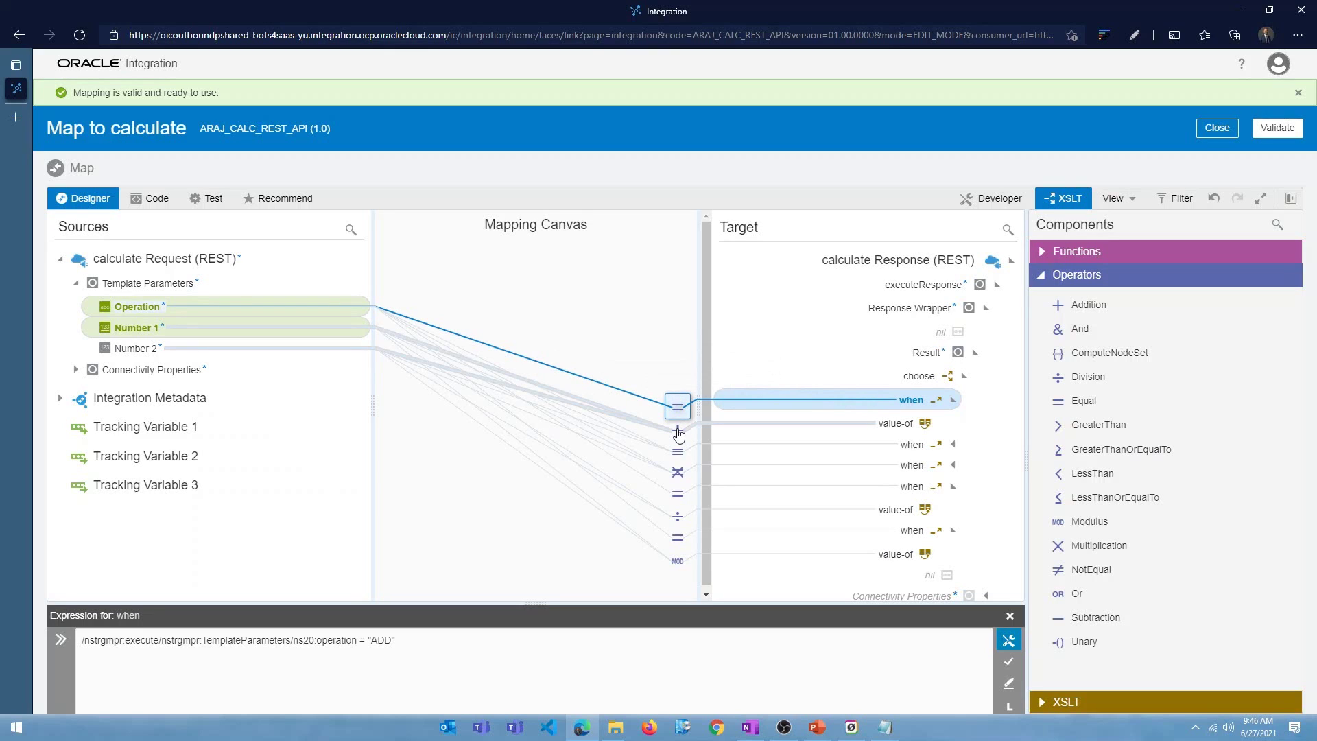
{"action": "left_click", "coordinate": [679, 432]}
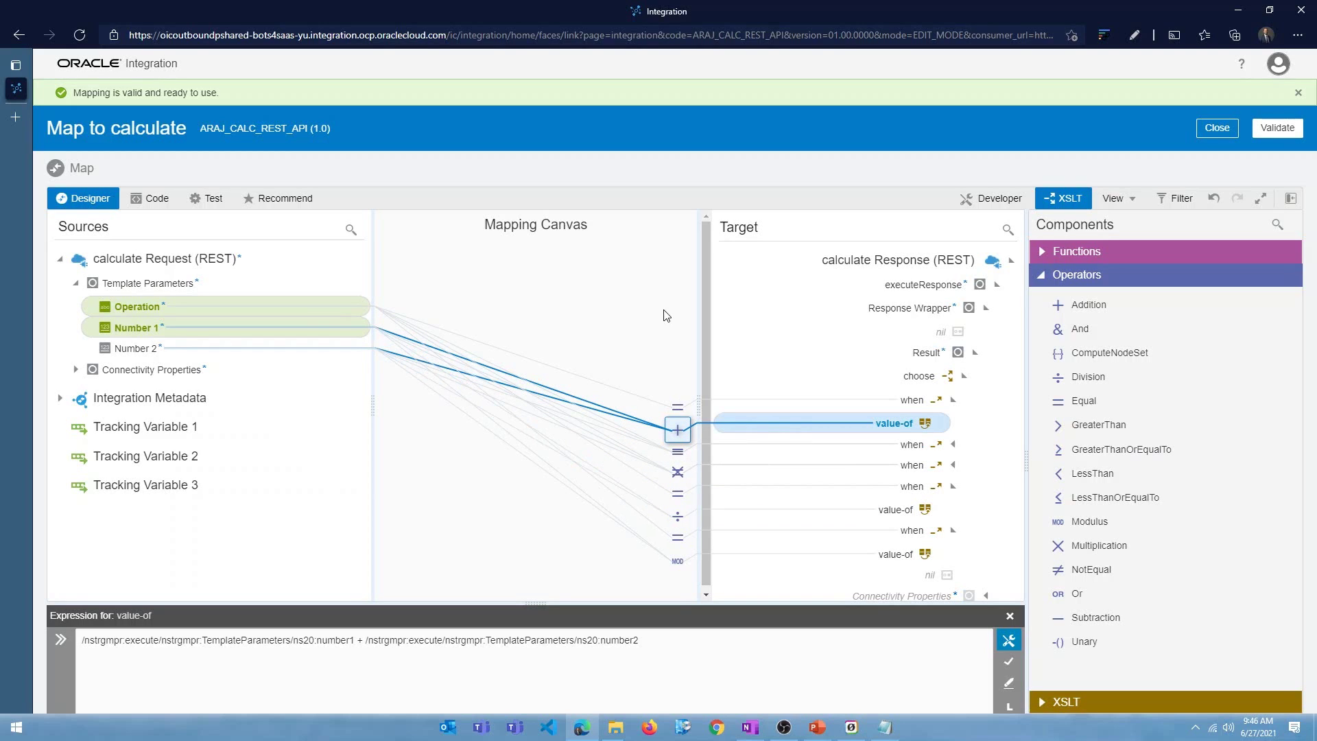
{"action": "left_click", "coordinate": [1277, 128]}
{"action": "left_click", "coordinate": [208, 199]}
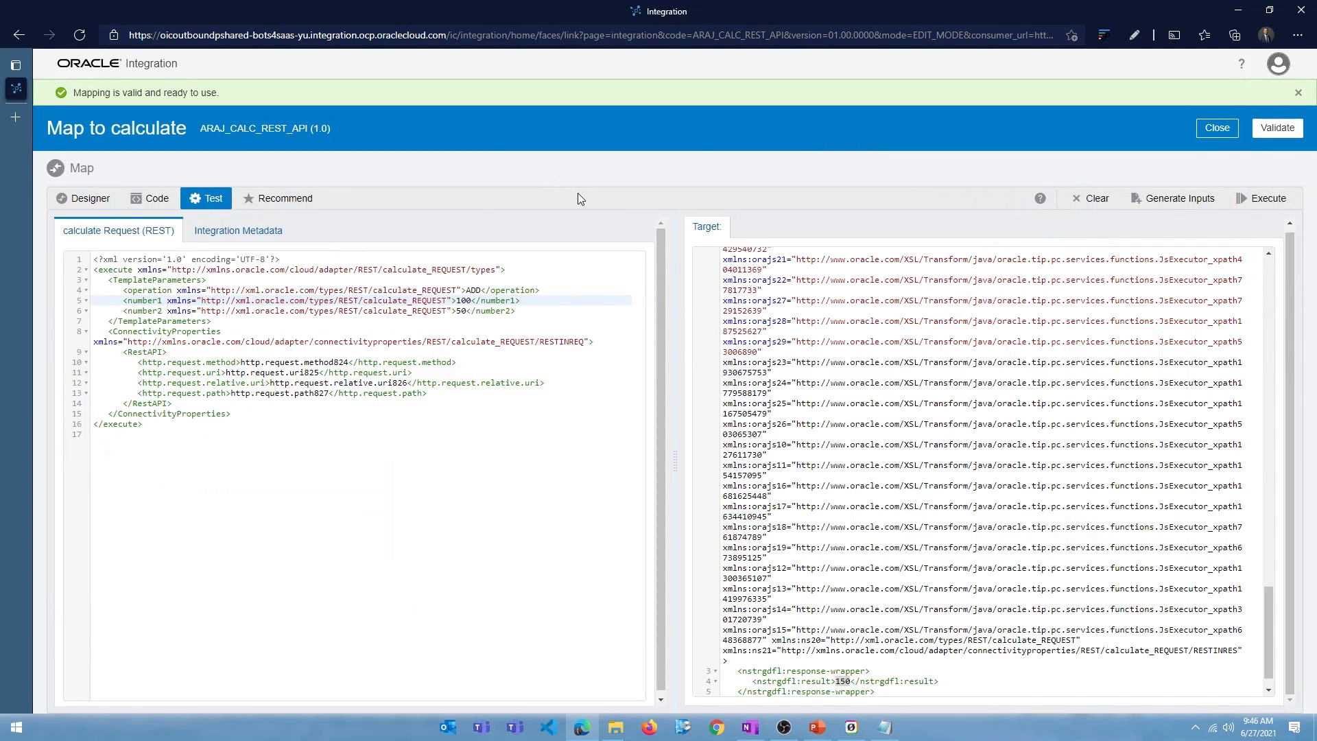
{"action": "left_click", "coordinate": [1218, 131]}
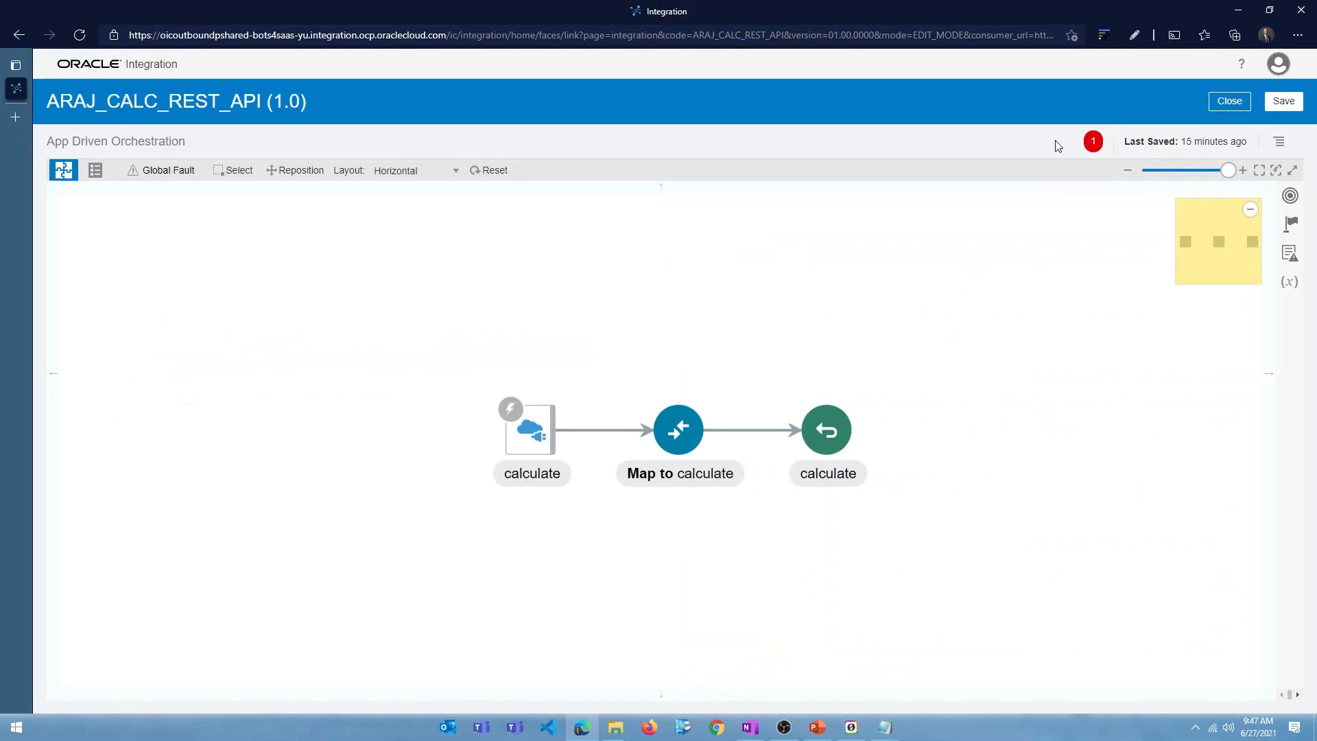
Assign operation as the primary business identifier and number1 and number2 as the additional tracking fields, and save them
{"action": "left_click", "coordinate": [1279, 141]}
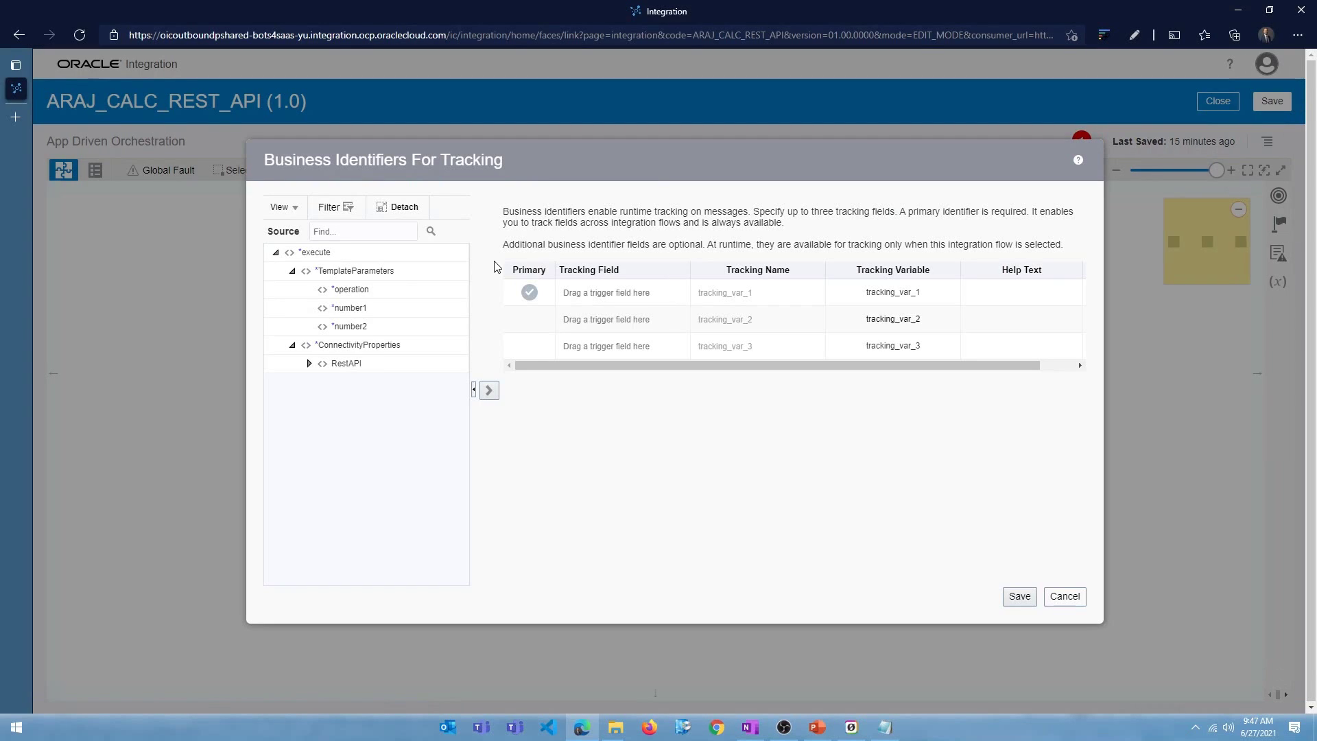
{"action": "left_click_drag", "start_coordinate": [408, 290], "coordinate": [600, 295]}
{"action": "left_click_drag", "start_coordinate": [374, 308], "coordinate": [673, 347]}
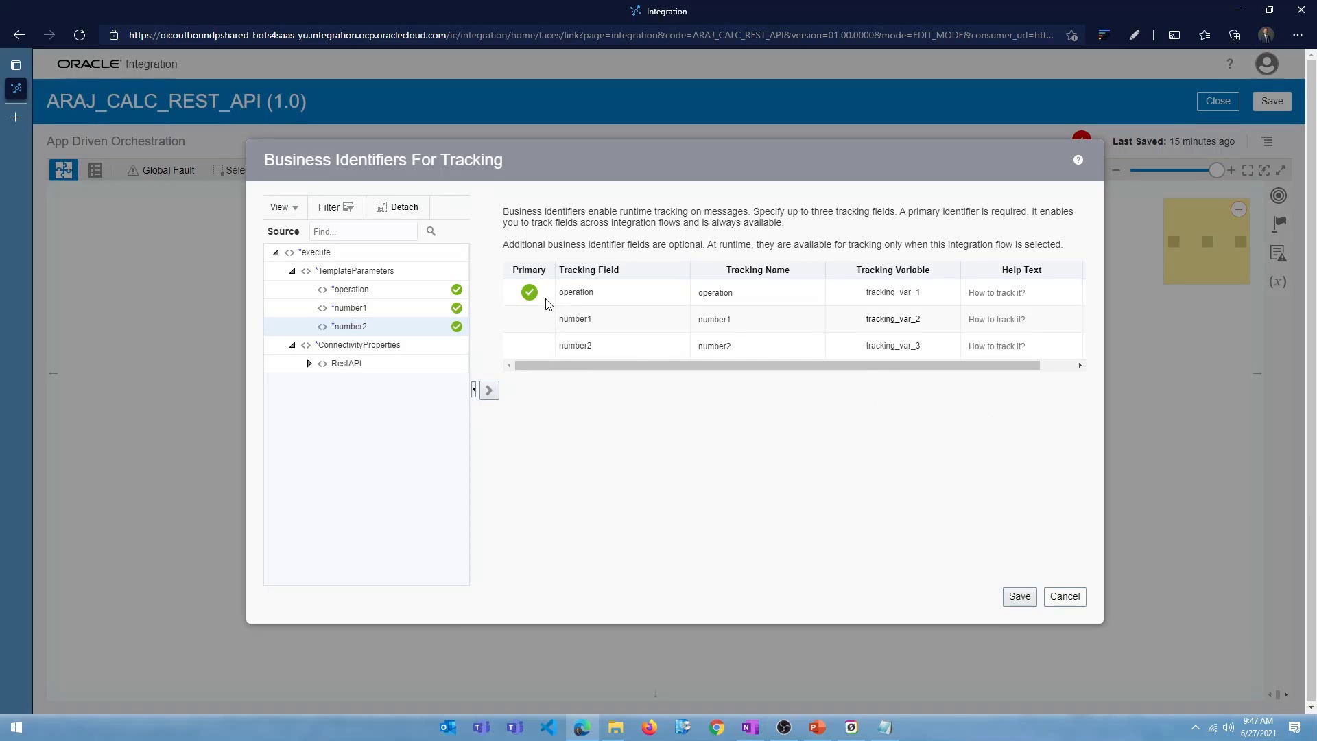
{"action": "left_click", "coordinate": [1020, 596]}
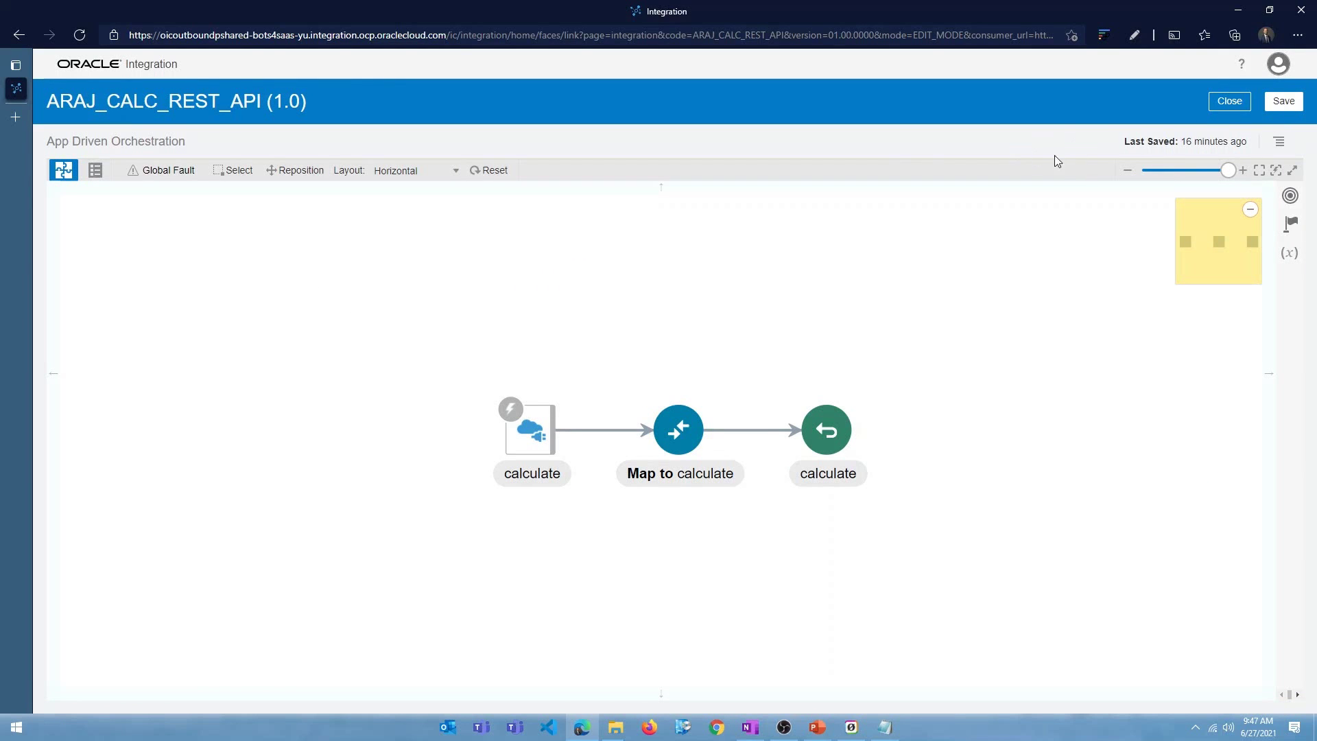
Save and close the ARAJ_CALC_REST_API integration, and activate it with tracing enabled and the payload included
{"action": "left_click", "coordinate": [1280, 104]}
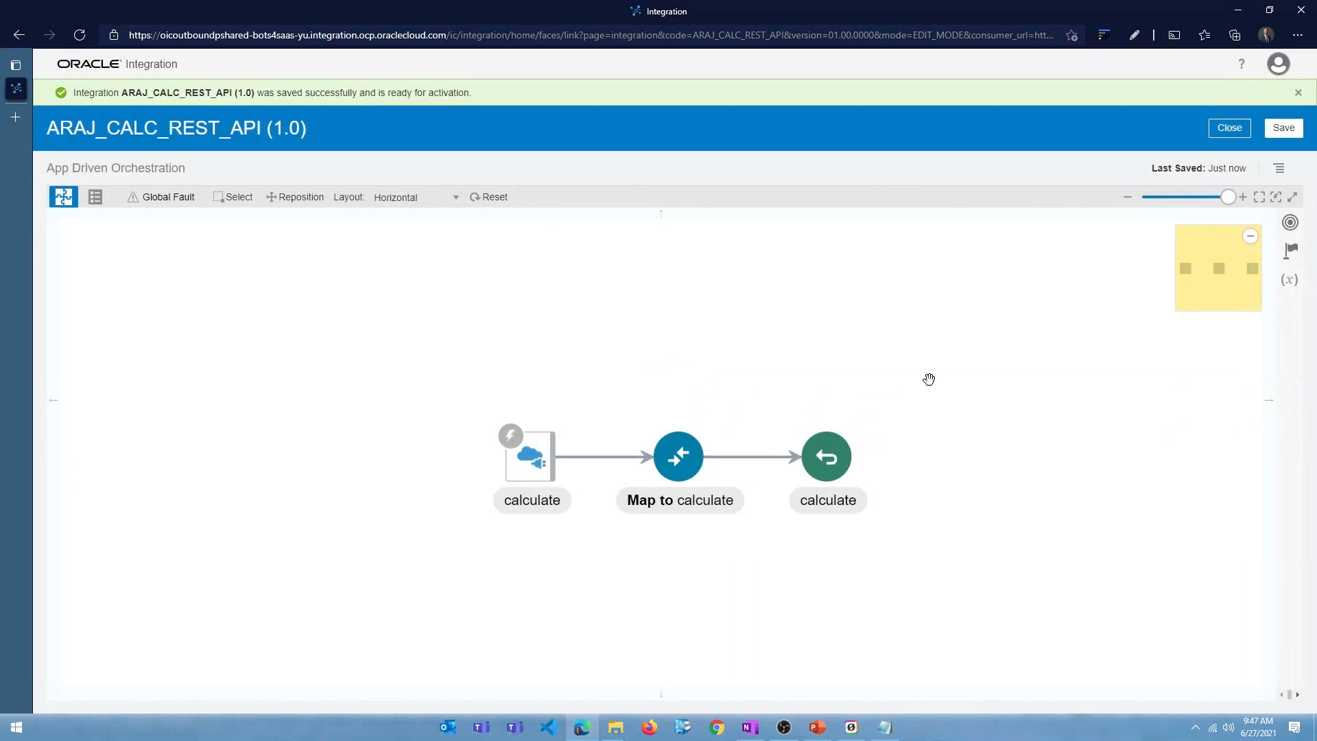
{"action": "left_click", "coordinate": [1229, 129]}
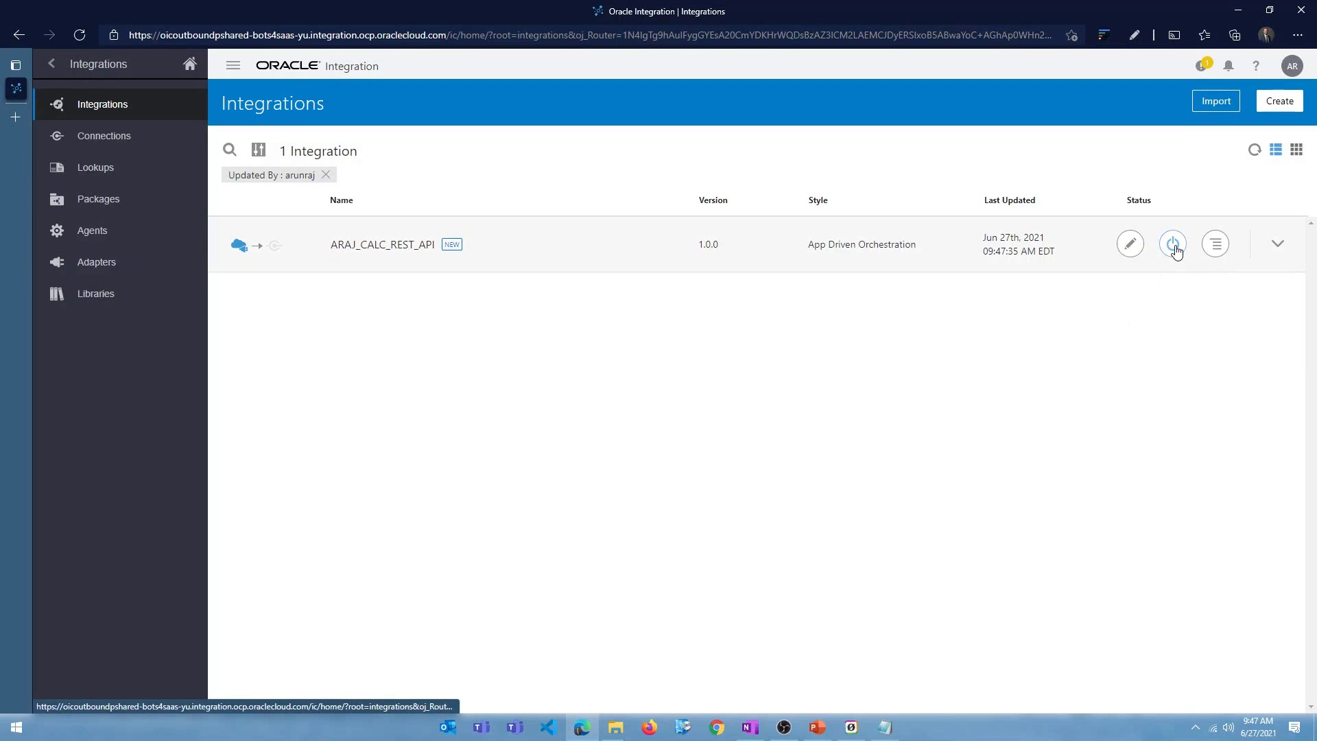
{"action": "left_click", "coordinate": [1174, 245]}
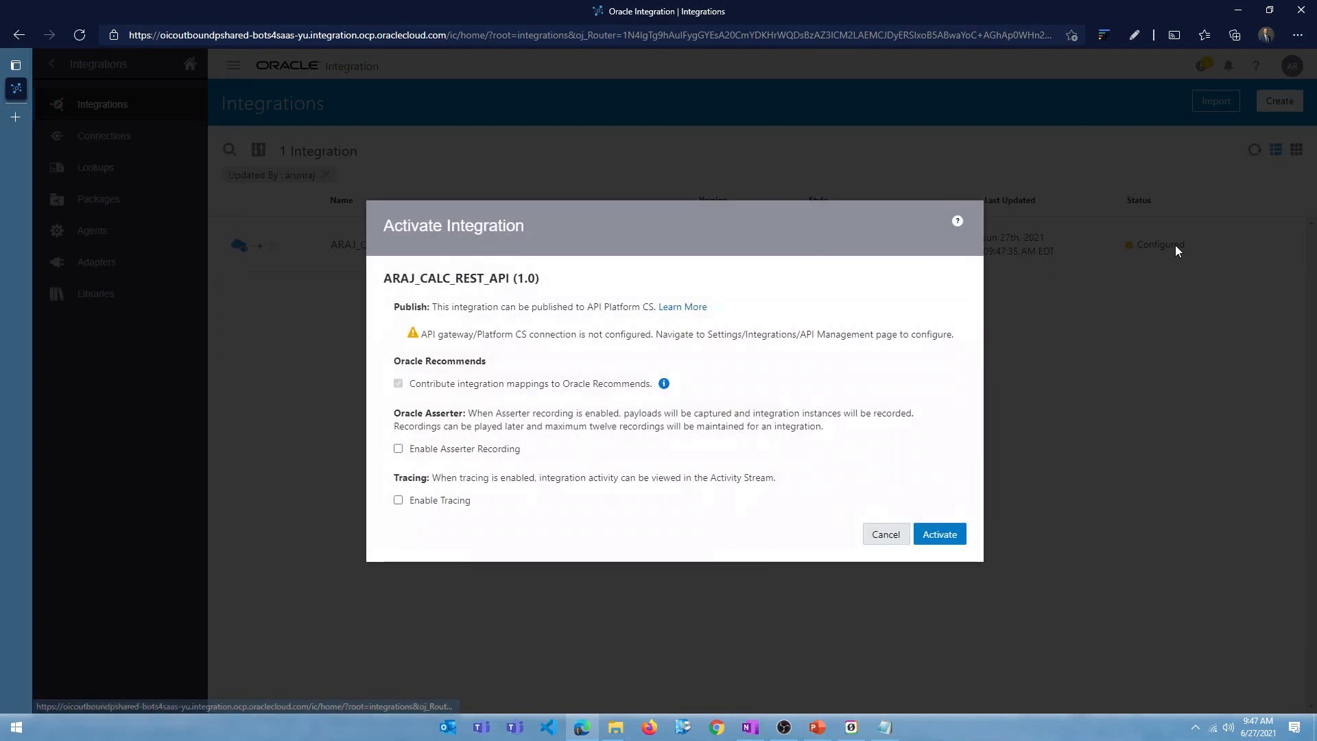
{"action": "left_click", "coordinate": [398, 500]}
{"action": "left_click", "coordinate": [412, 523]}
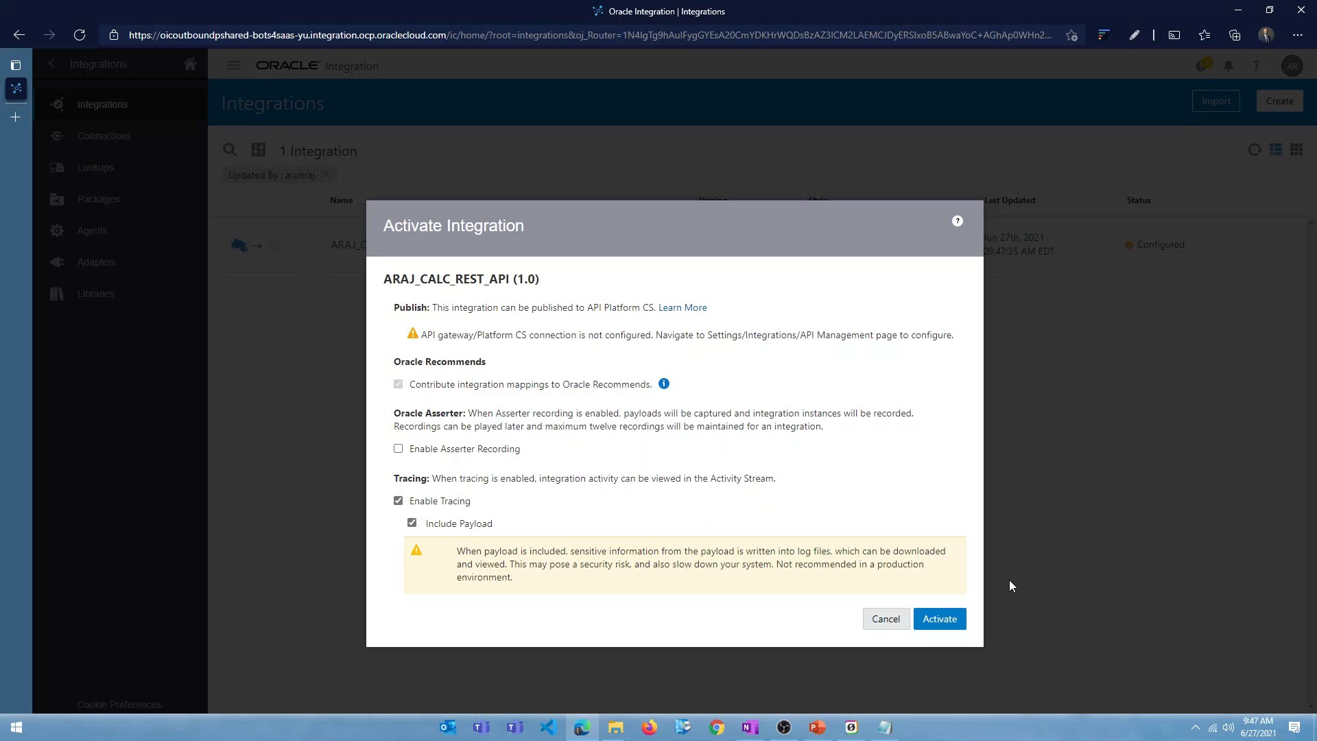
{"action": "left_click", "coordinate": [941, 619]}
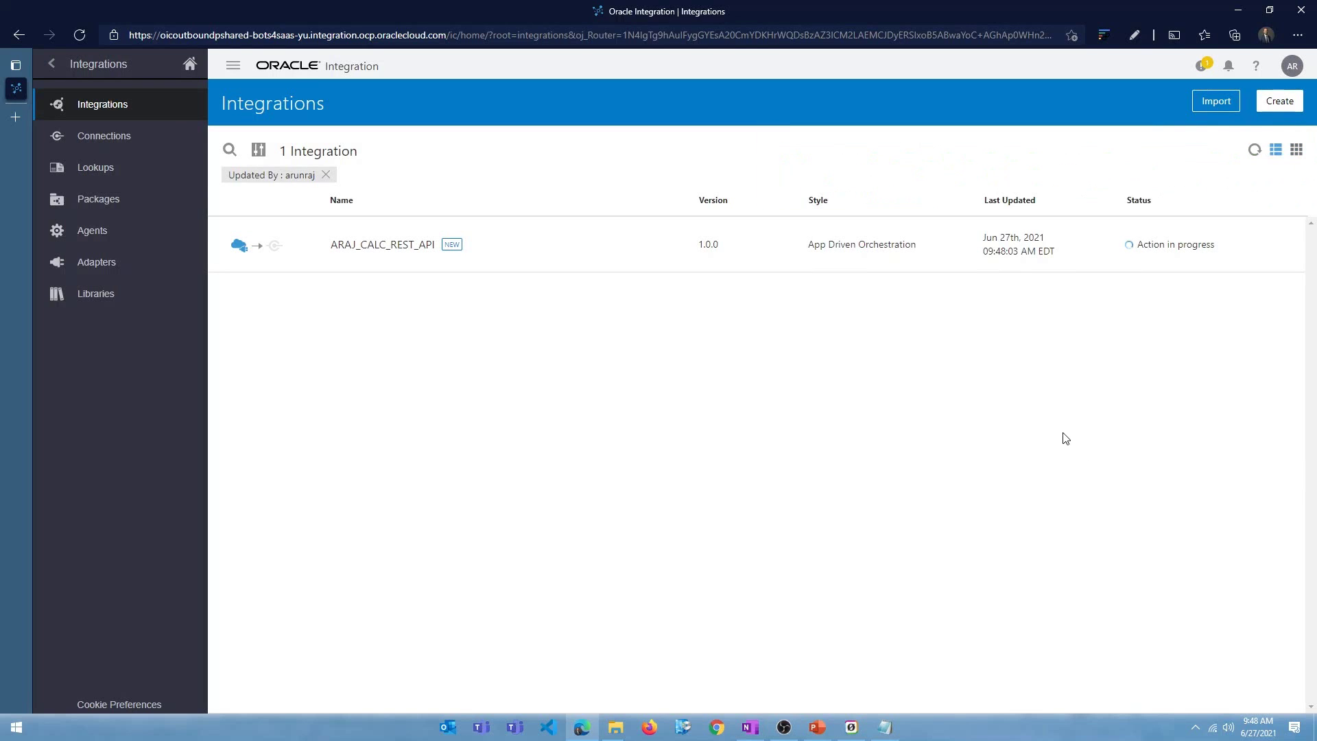
{"action": "left_click", "coordinate": [118, 142]}
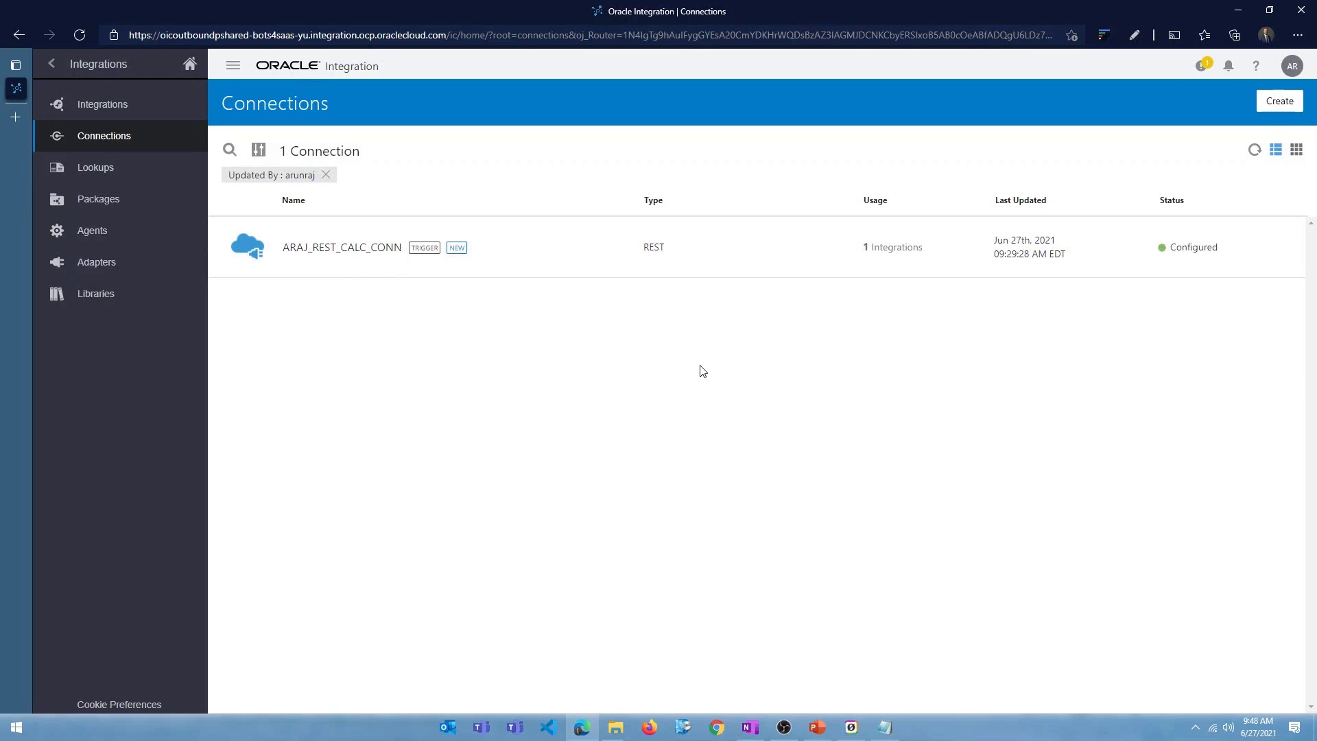
{"action": "left_click", "coordinate": [103, 104]}
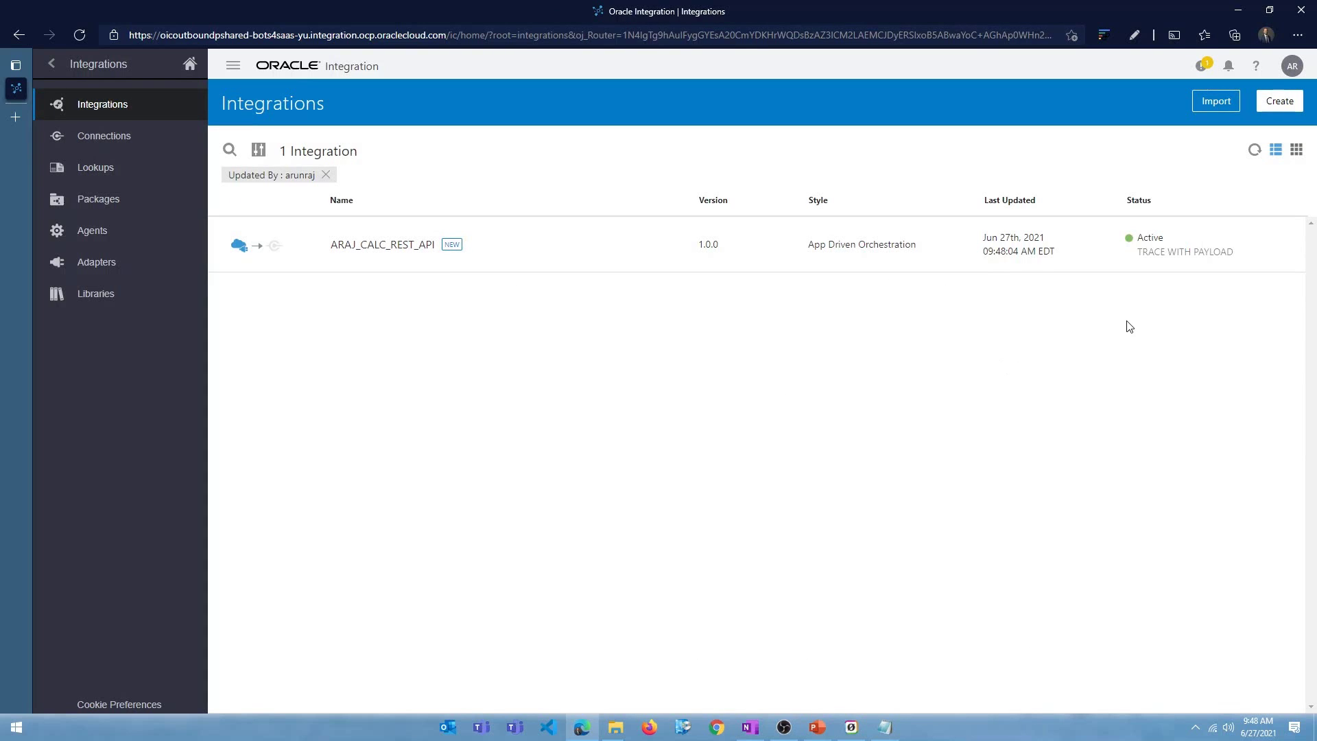
Open the activated integration's metadata page and examine its endpoint URL with the operation, number1 and number2 parameters
{"action": "mouse_move", "coordinate": [1161, 252]}
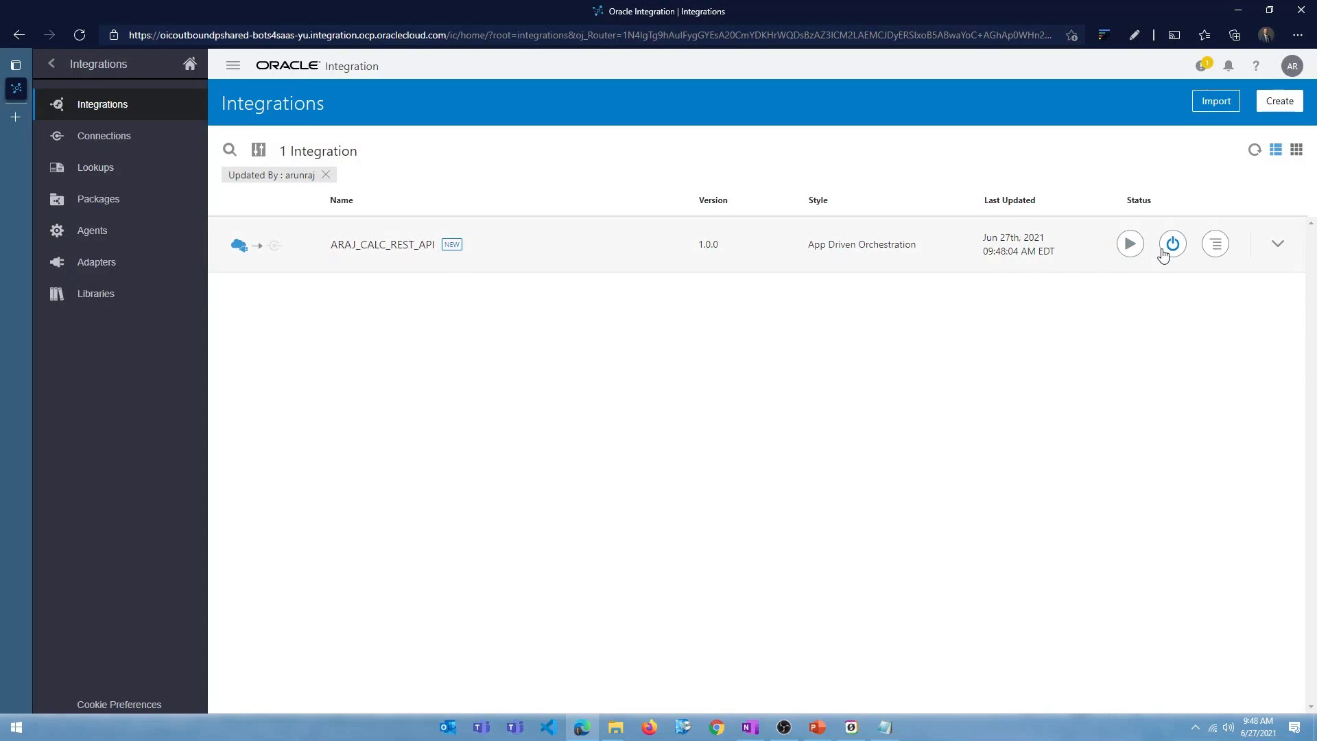
{"action": "left_click", "coordinate": [1131, 247]}
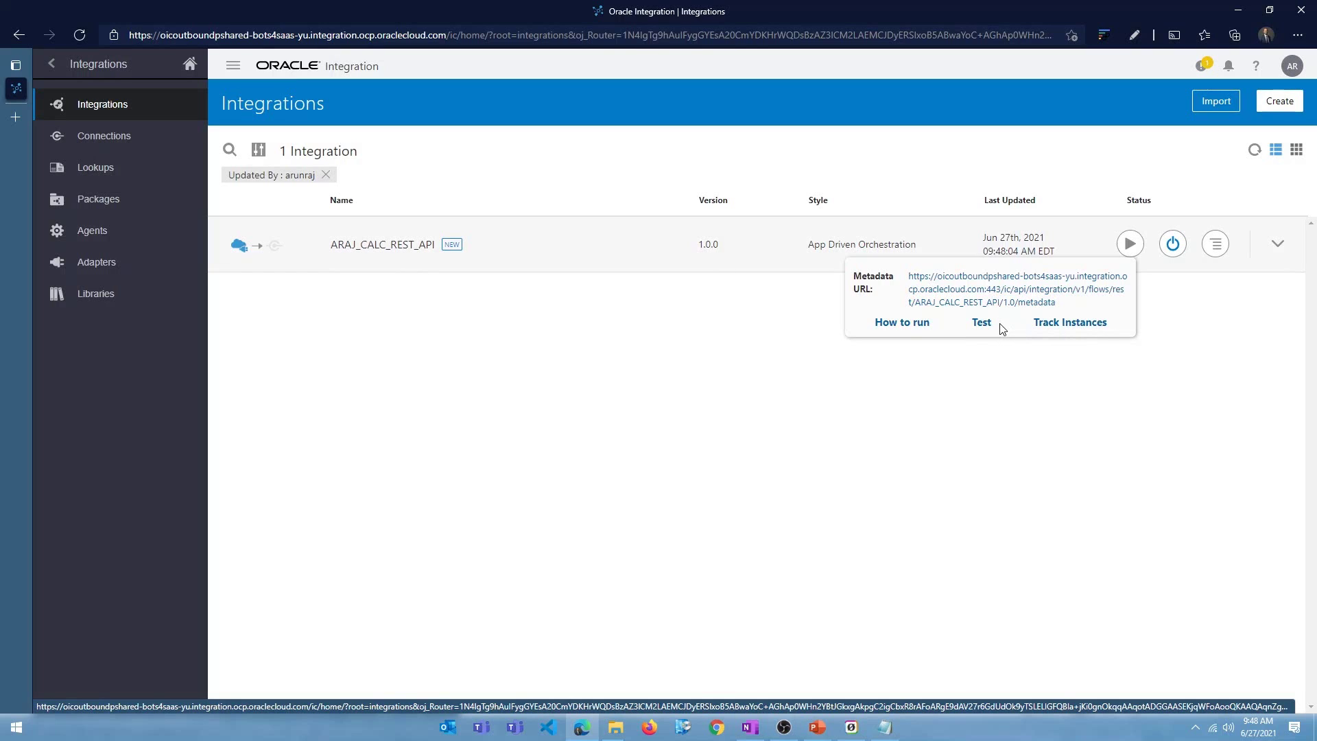
{"action": "left_click", "coordinate": [958, 297]}
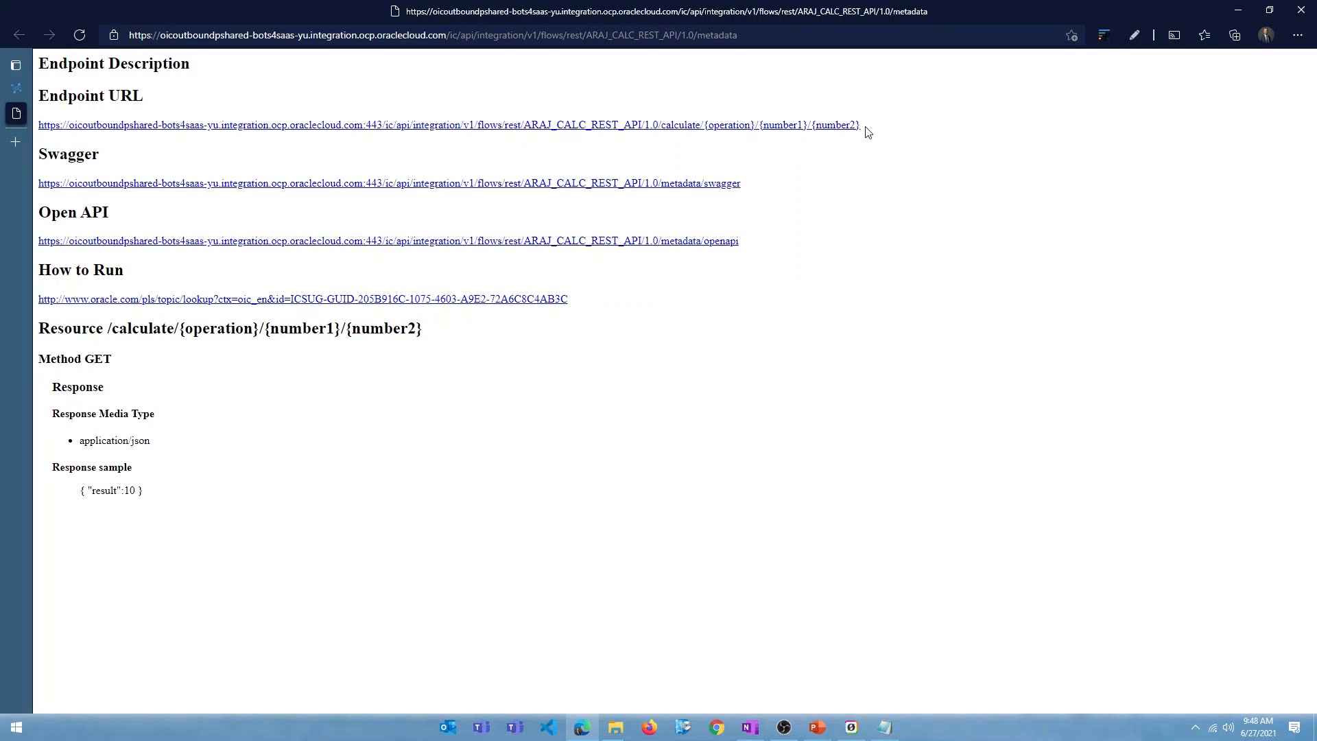
{"action": "left_click_drag", "start_coordinate": [866, 130], "coordinate": [37, 125]}
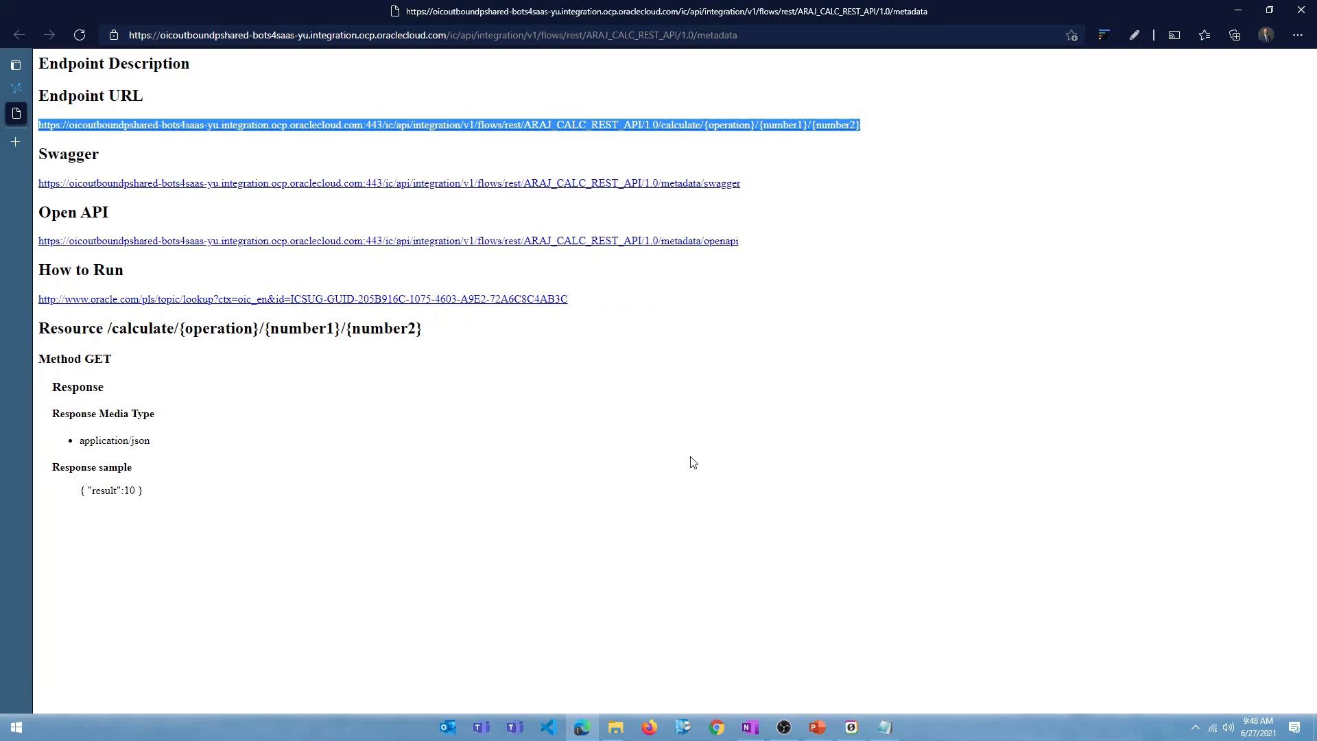
{"action": "left_click", "coordinate": [782, 383]}
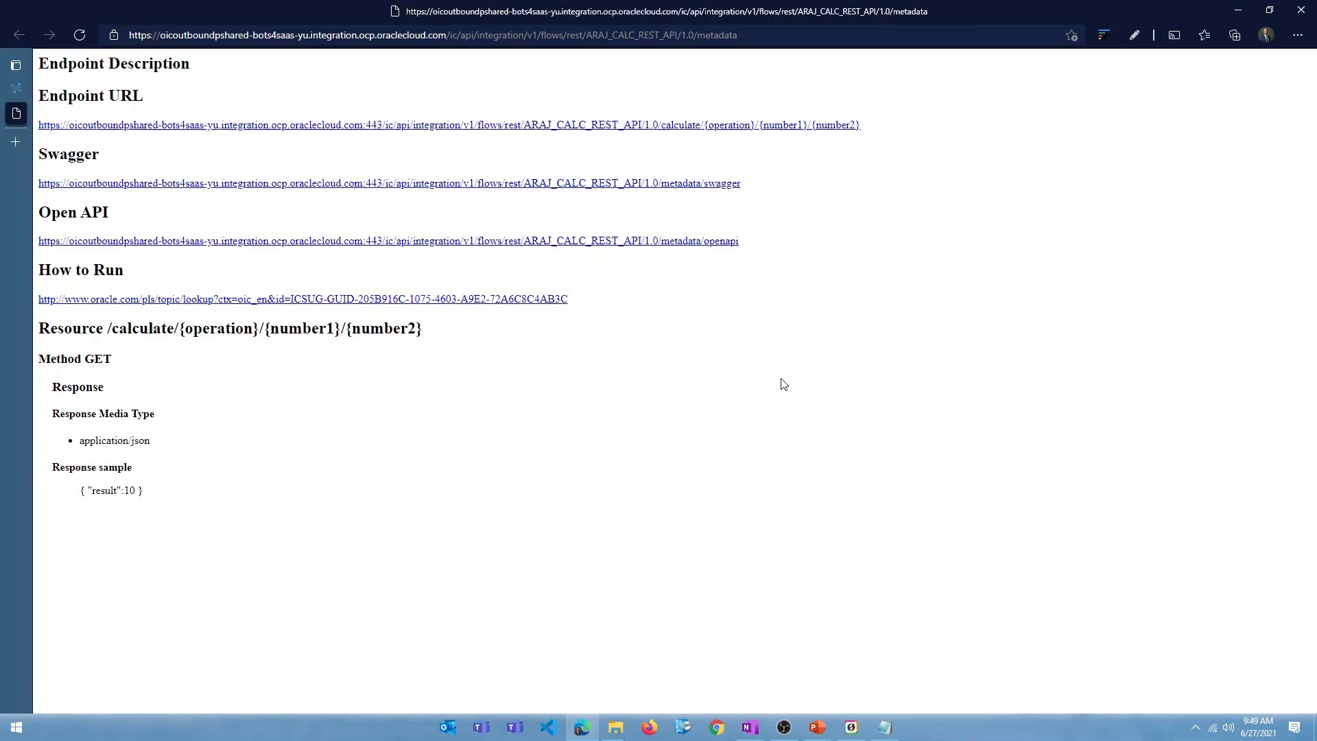
{"action": "left_click_drag", "start_coordinate": [868, 129], "coordinate": [38, 127]}
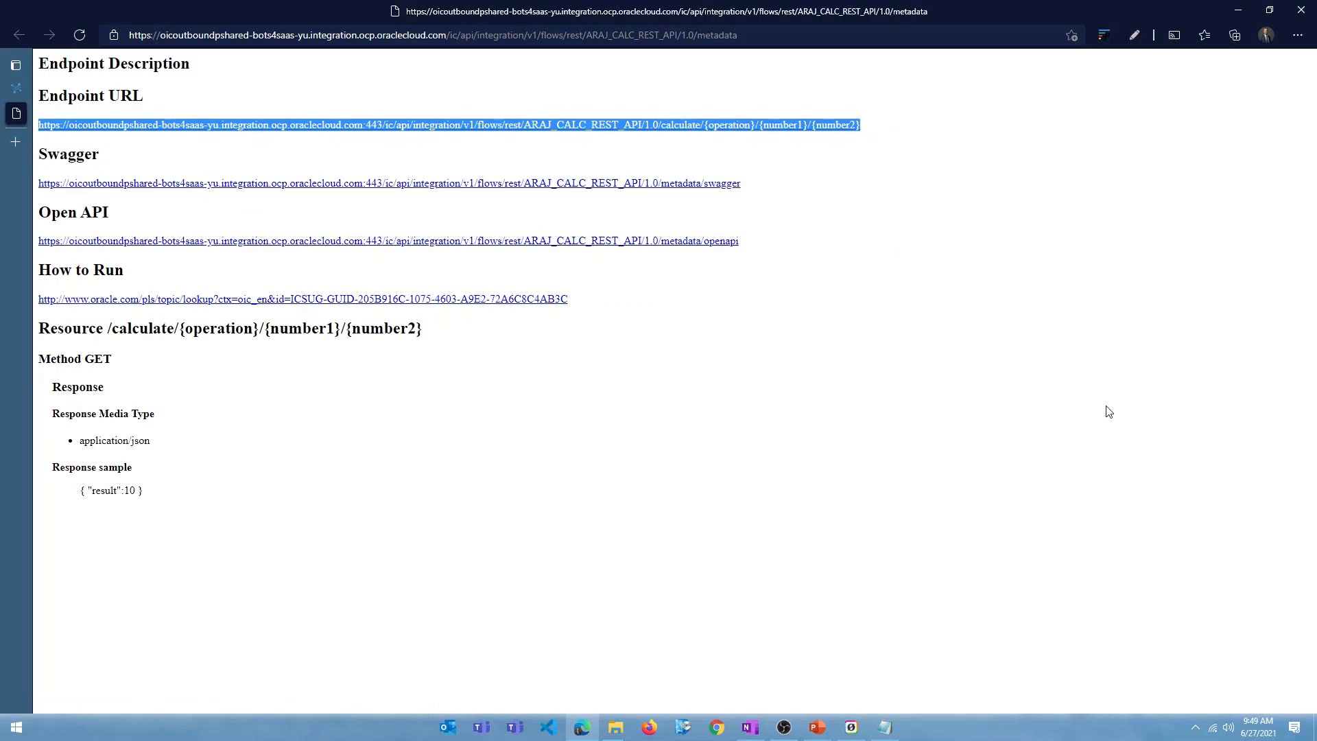
{"action": "left_click", "coordinate": [149, 144]}
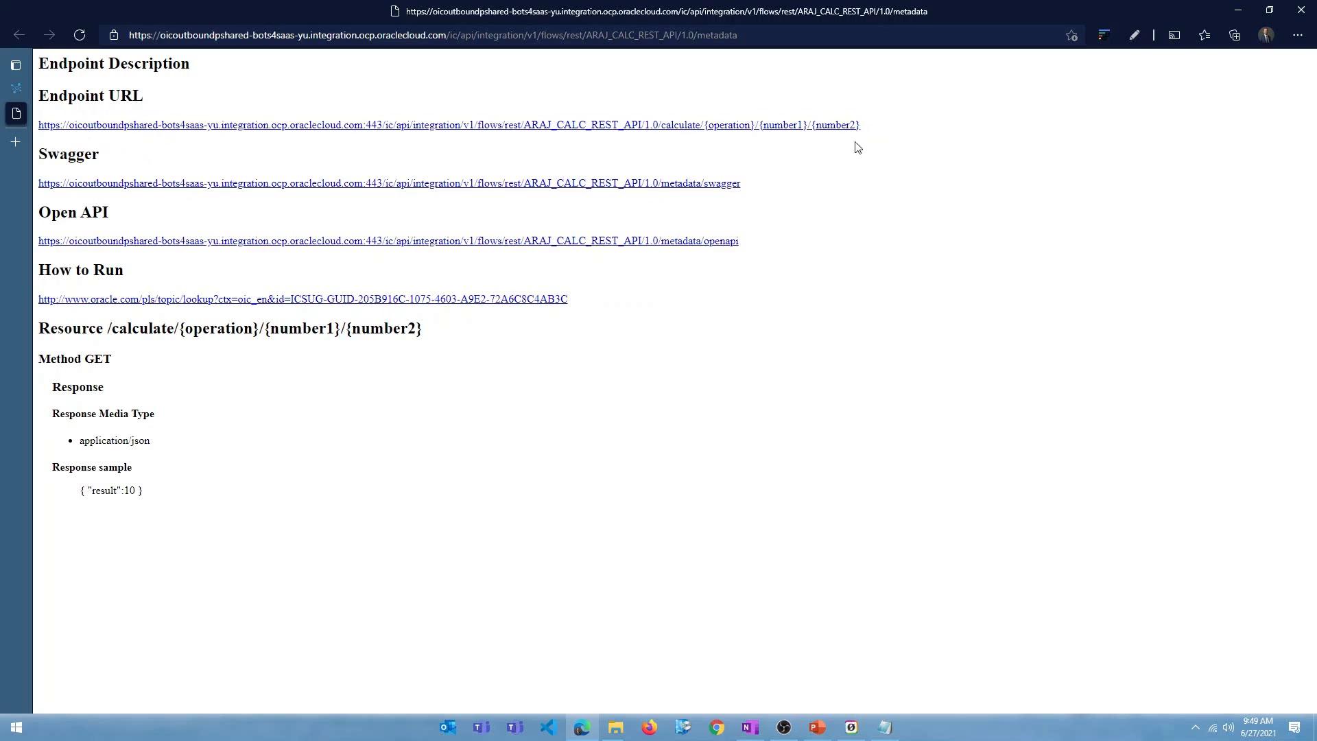
Test the ARAJ_CALC_REST_API endpoint with operation ADD, number1 5 and number2 2
{"action": "left_click", "coordinate": [17, 91]}
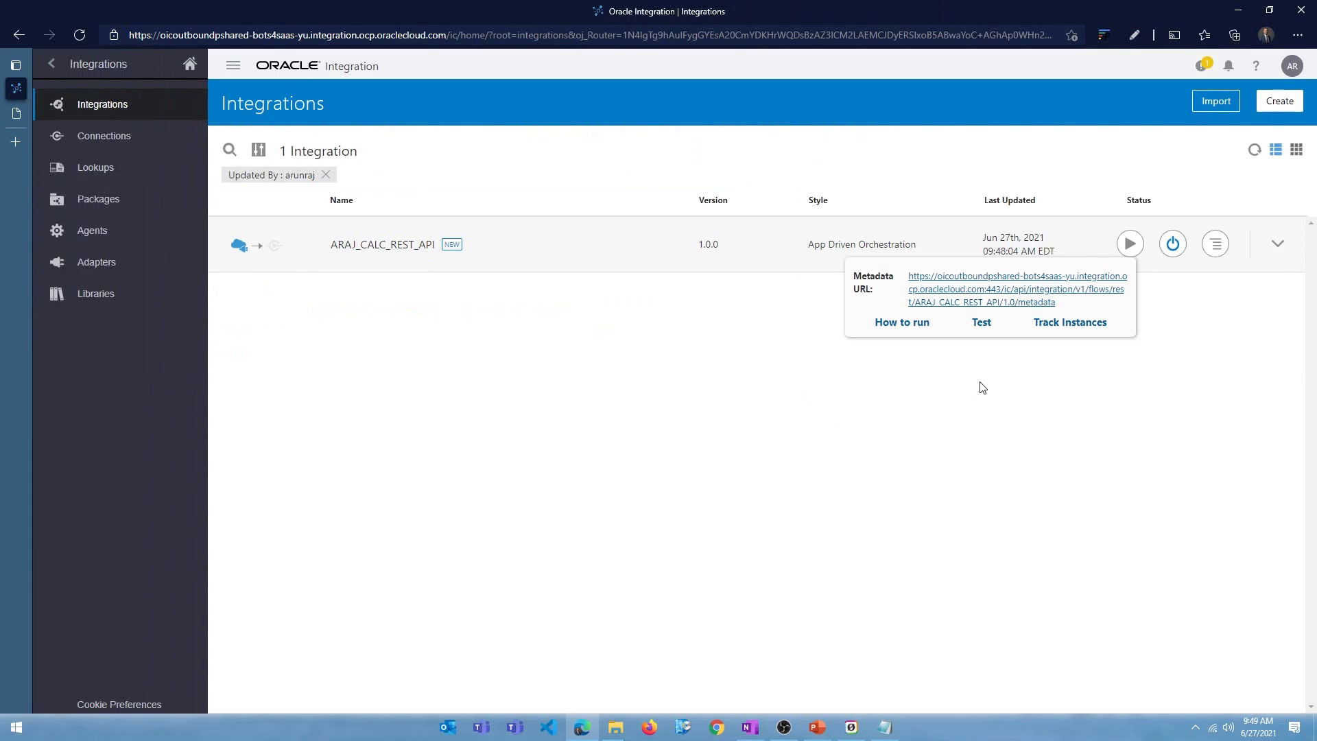
{"action": "left_click", "coordinate": [982, 322]}
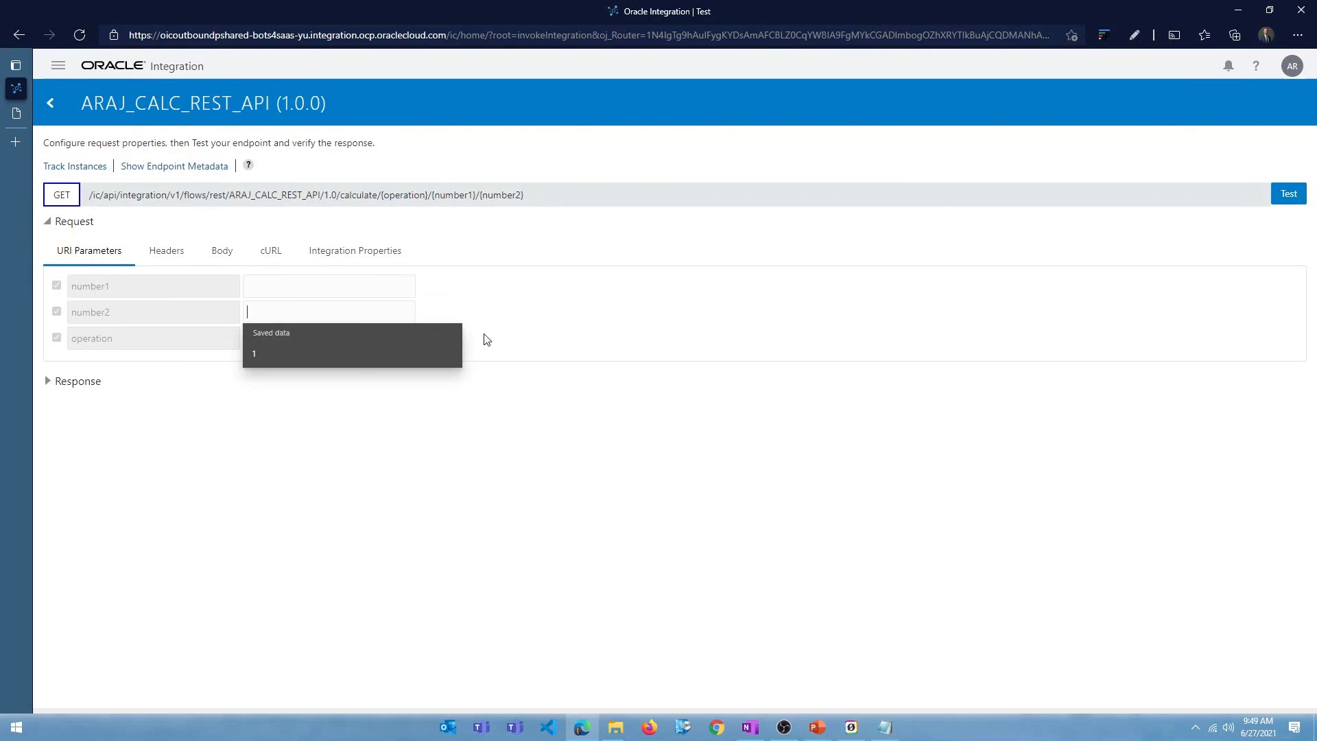
{"action": "left_click", "coordinate": [313, 342]}
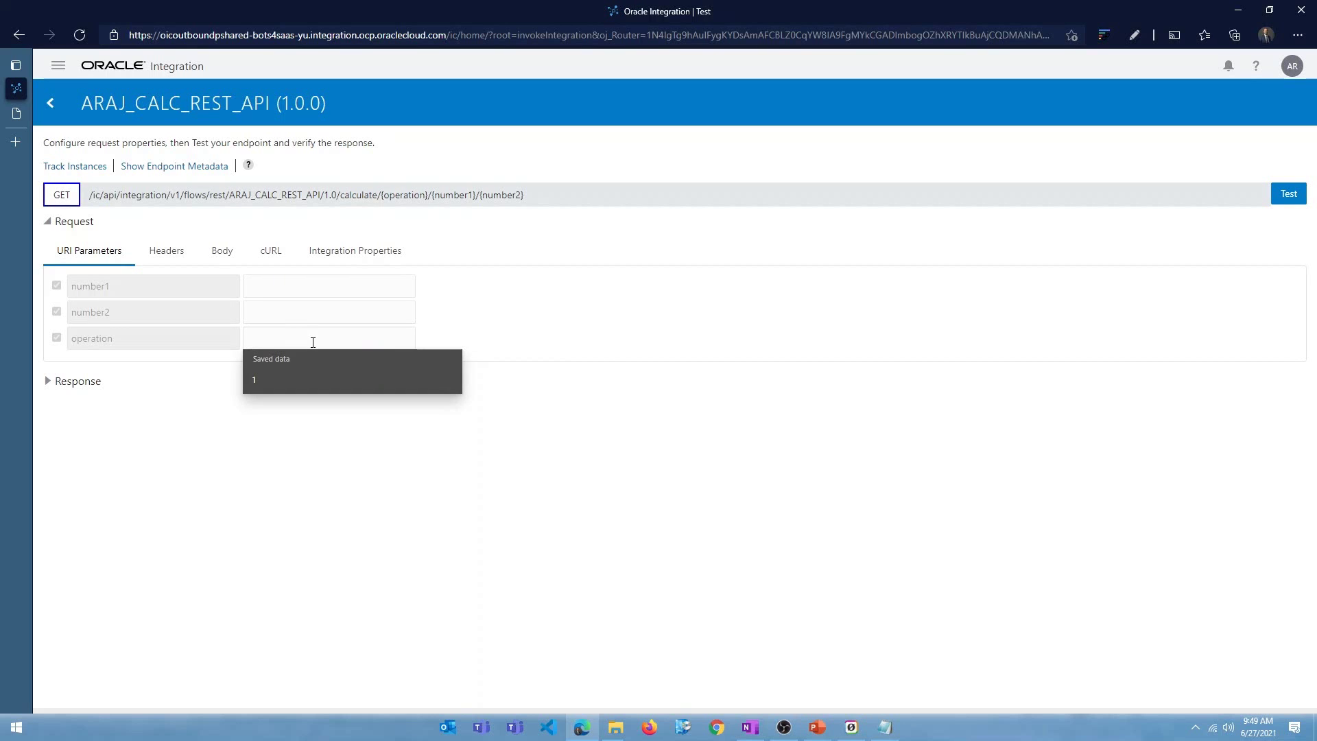
{"action": "type", "text": "ADD"}
{"action": "left_click", "coordinate": [285, 285]}
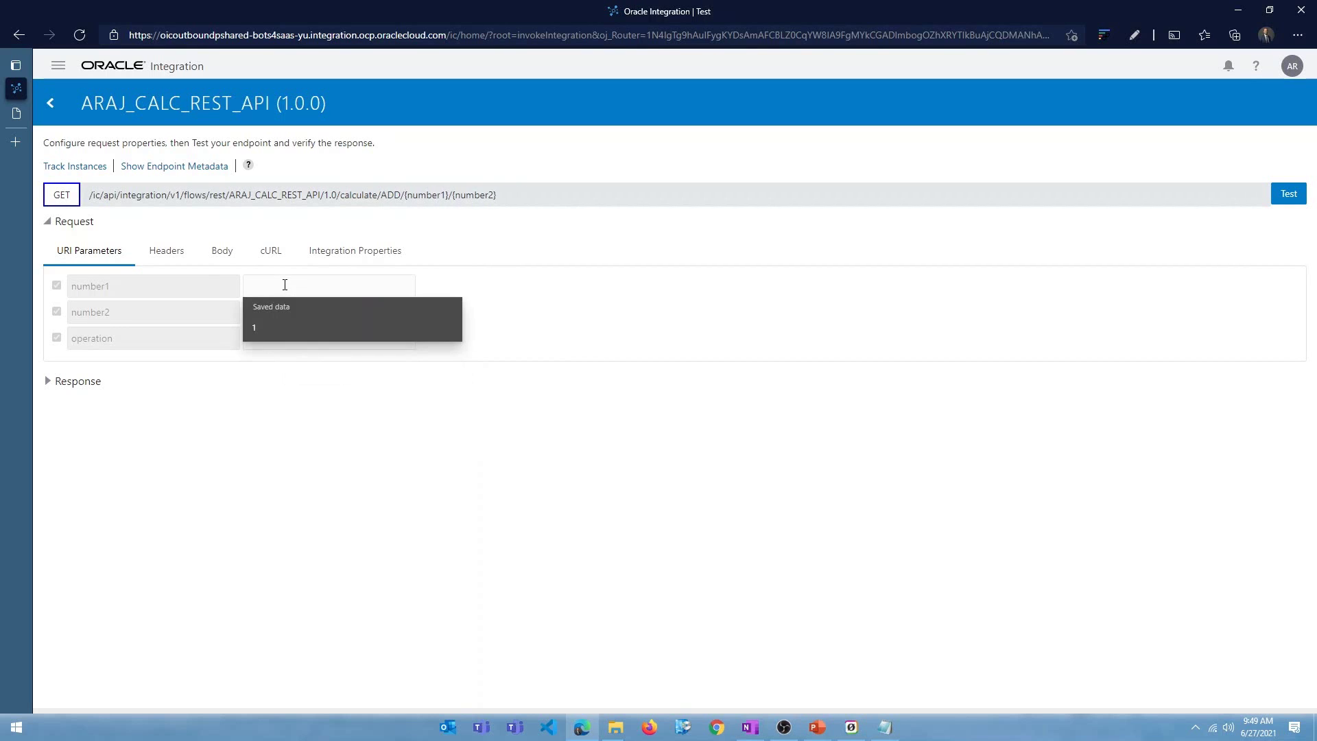
{"action": "type", "text": "5/"}
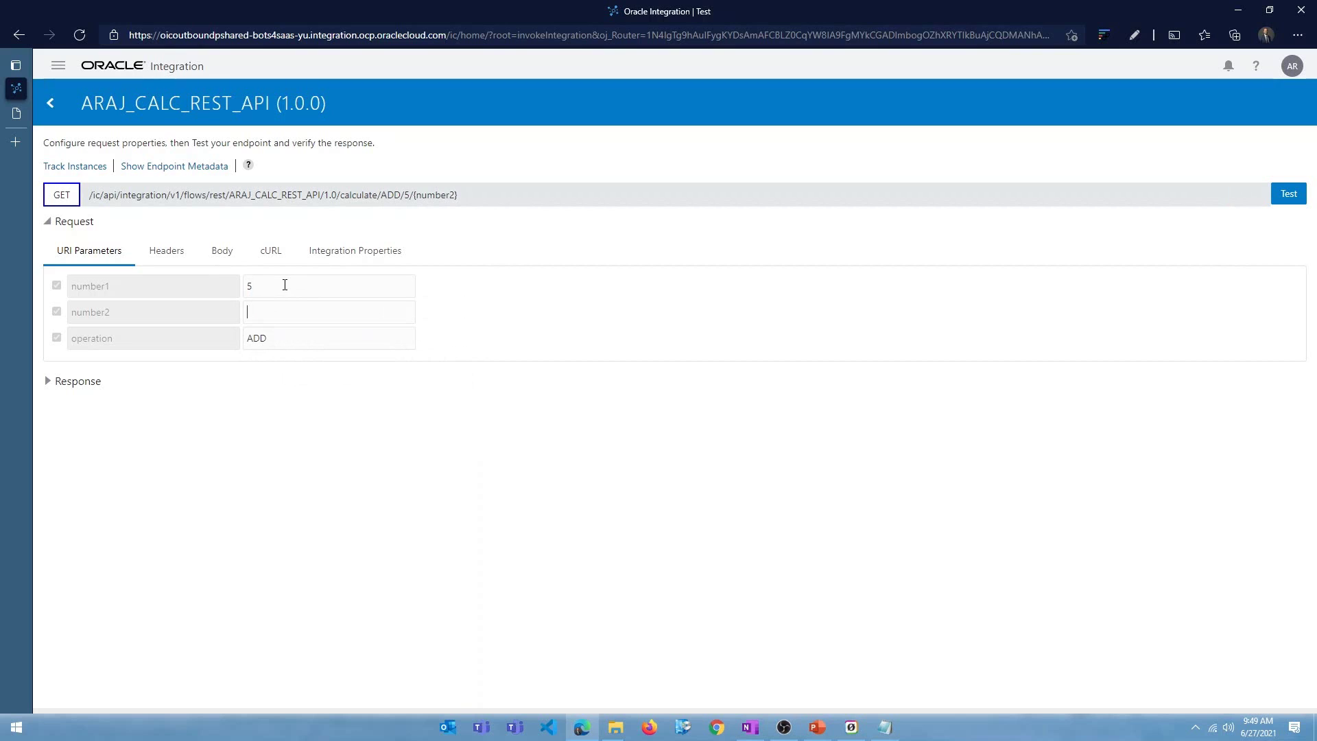
{"action": "type", "text": "2"}
{"action": "left_click", "coordinate": [1287, 197]}
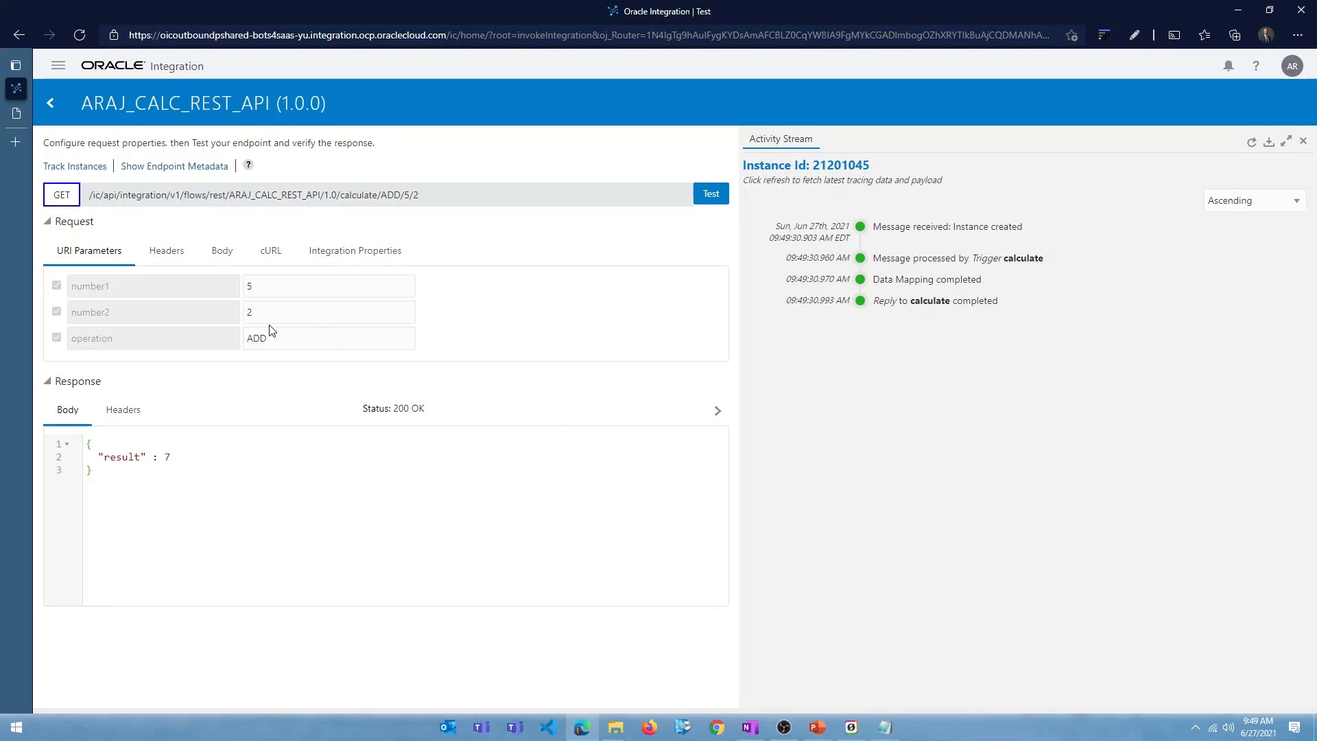
Change the test's operation parameter to MULTIPLY and run the endpoint test again
{"action": "left_click_drag", "start_coordinate": [271, 331], "coordinate": [205, 344]}
{"action": "type", "text": "mu"}
{"action": "key", "text": "BackSpace"}
{"action": "key", "text": "BackSpace"}
{"action": "type", "text": "MULTIPLY"}
{"action": "left_click", "coordinate": [709, 194]}
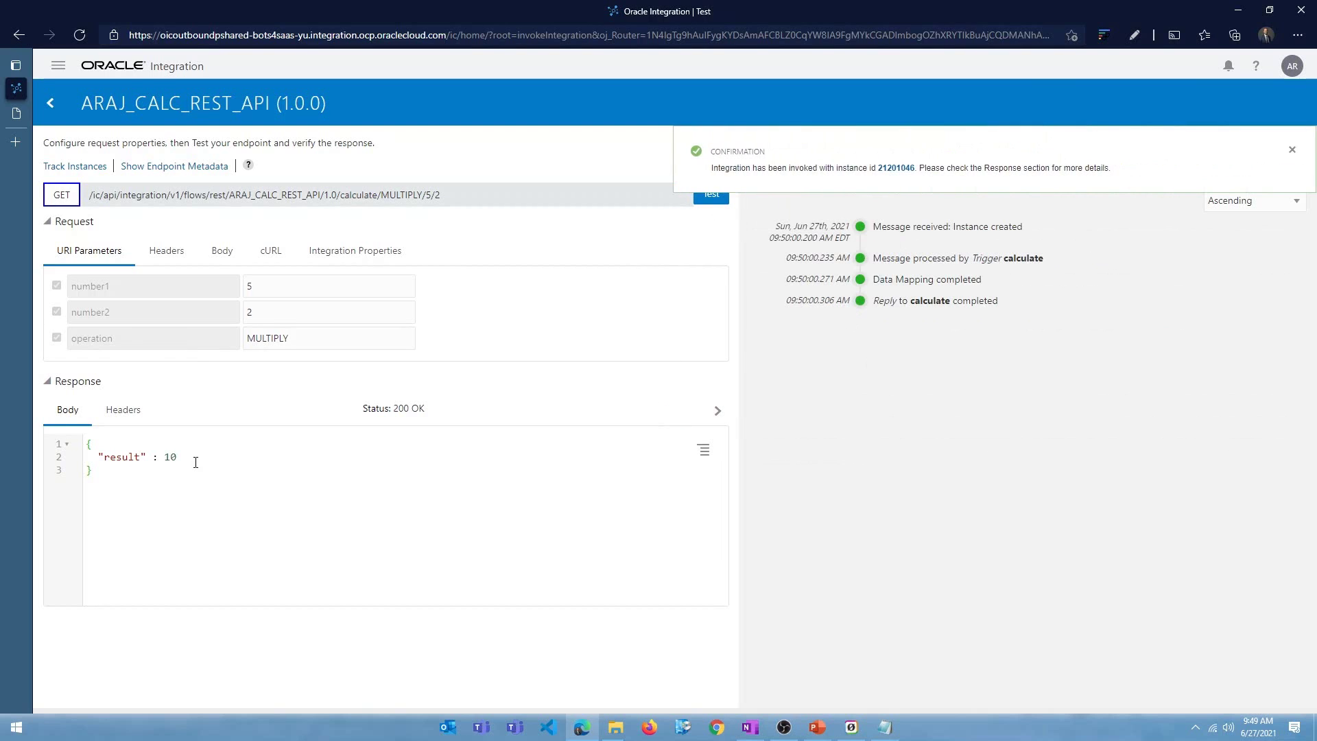
Run the endpoint test with the operation parameter set to DIVIDE, and again with it set to MOD
{"action": "left_click_drag", "start_coordinate": [296, 343], "coordinate": [177, 345]}
{"action": "type", "text": "DIVIDE"}
{"action": "left_click", "coordinate": [717, 199]}
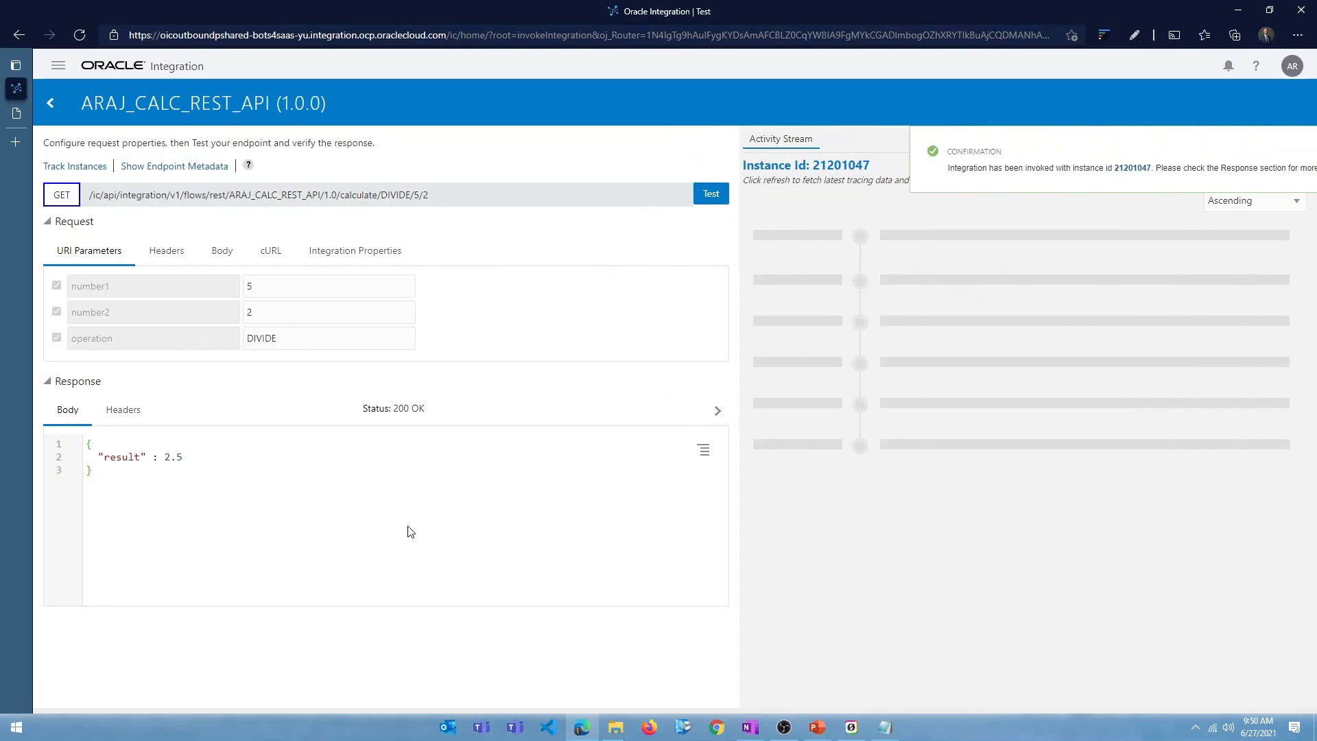
{"action": "double_click", "coordinate": [248, 339]}
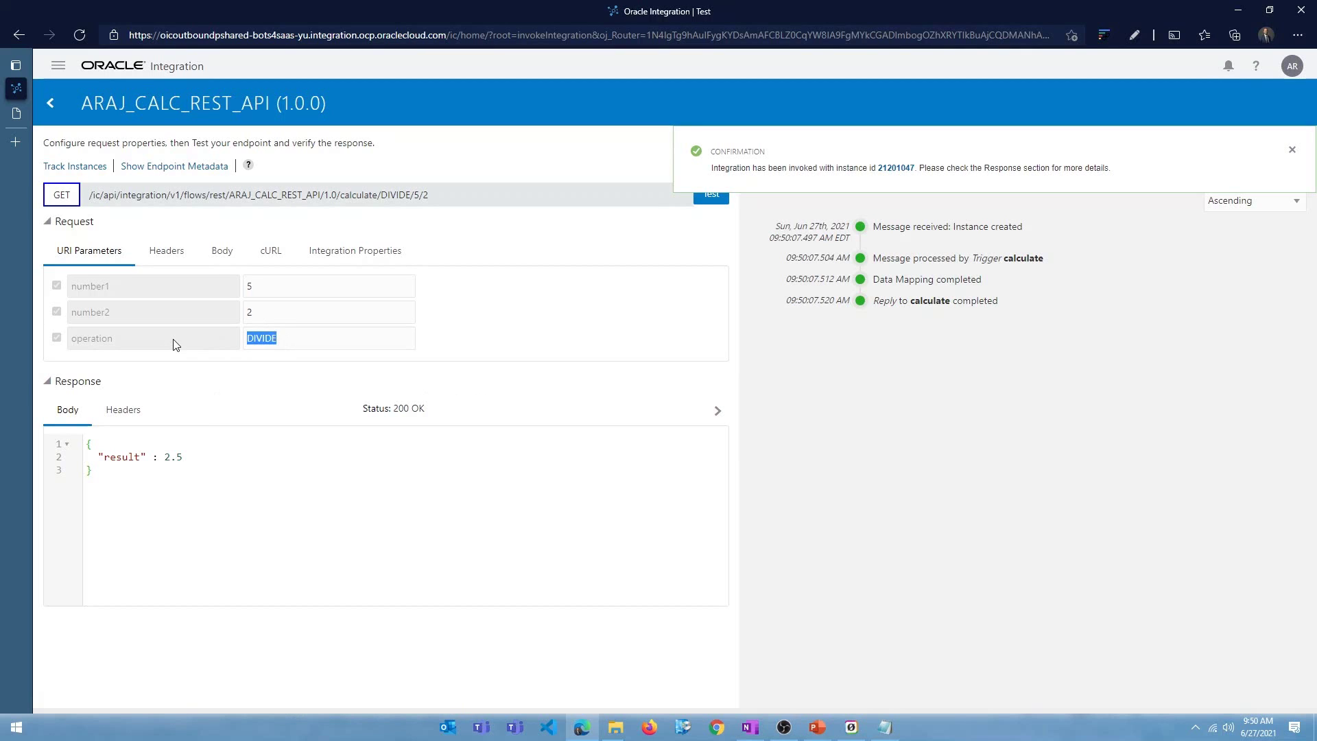
{"action": "type", "text": "MOD"}
{"action": "left_click", "coordinate": [712, 194]}
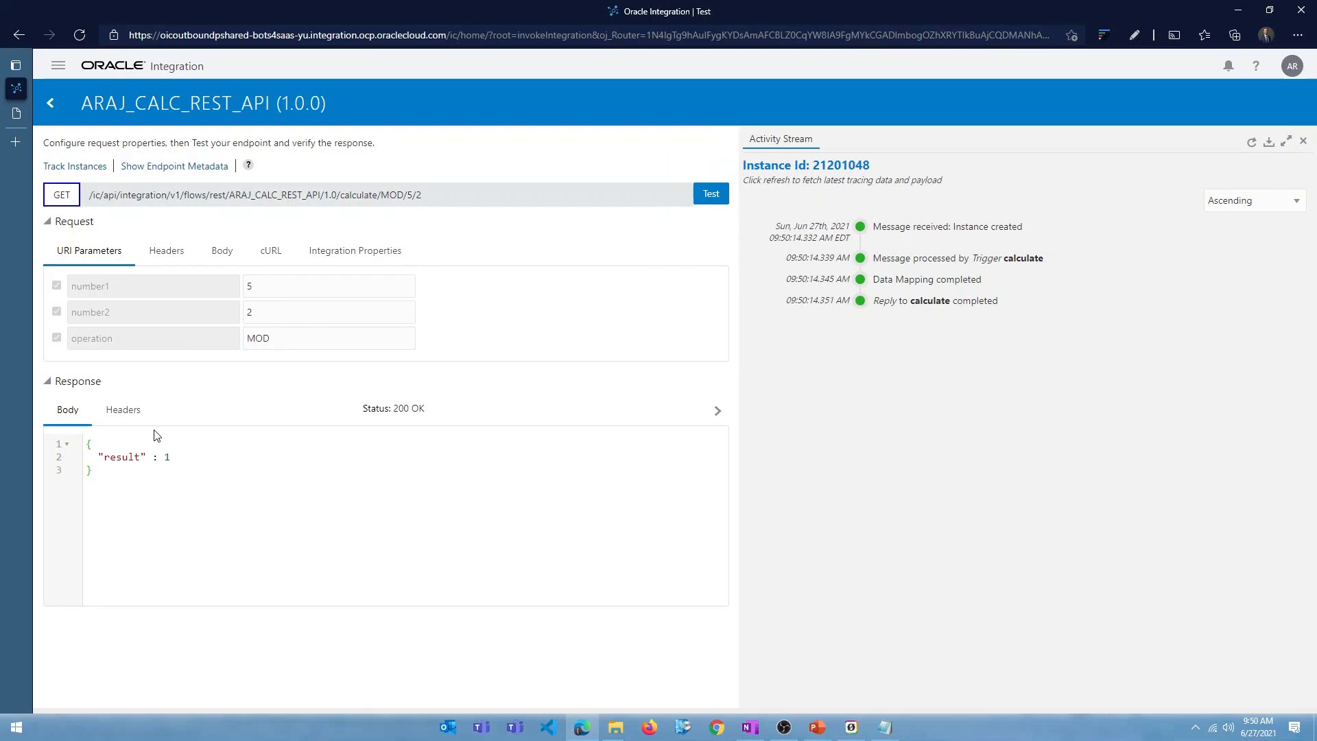
Change the test's operation parameter to SUBTRACT, run the endpoint test and check the operation and numbers in the request path
{"action": "double_click", "coordinate": [252, 338]}
{"action": "type", "text": "SUBTRACT"}
{"action": "left_click", "coordinate": [711, 194]}
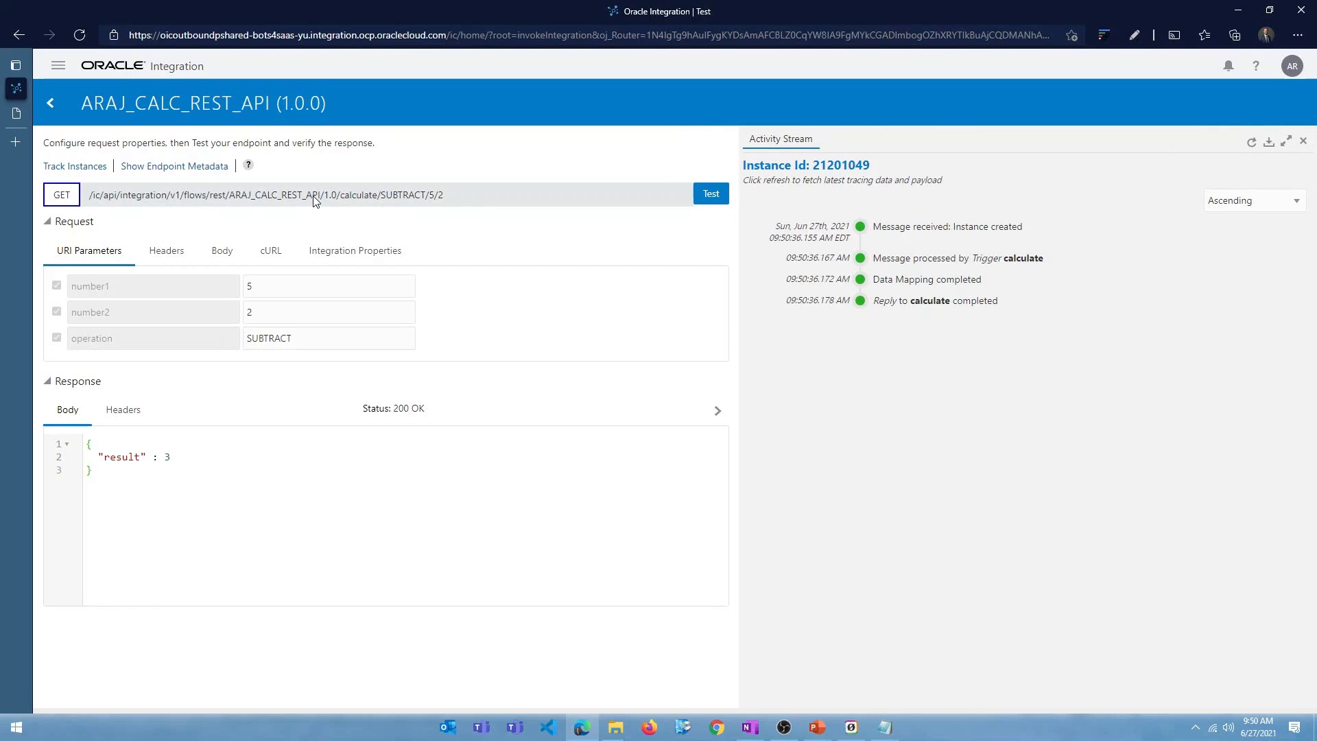
{"action": "left_click_drag", "start_coordinate": [382, 198], "coordinate": [425, 204]}
{"action": "left_click", "coordinate": [432, 203]}
{"action": "double_click", "coordinate": [440, 196]}
Open the SUBTRACT instance's activity stream and examine number1, number2 and operation in the message processed by the calculate trigger
{"action": "left_click", "coordinate": [826, 171]}
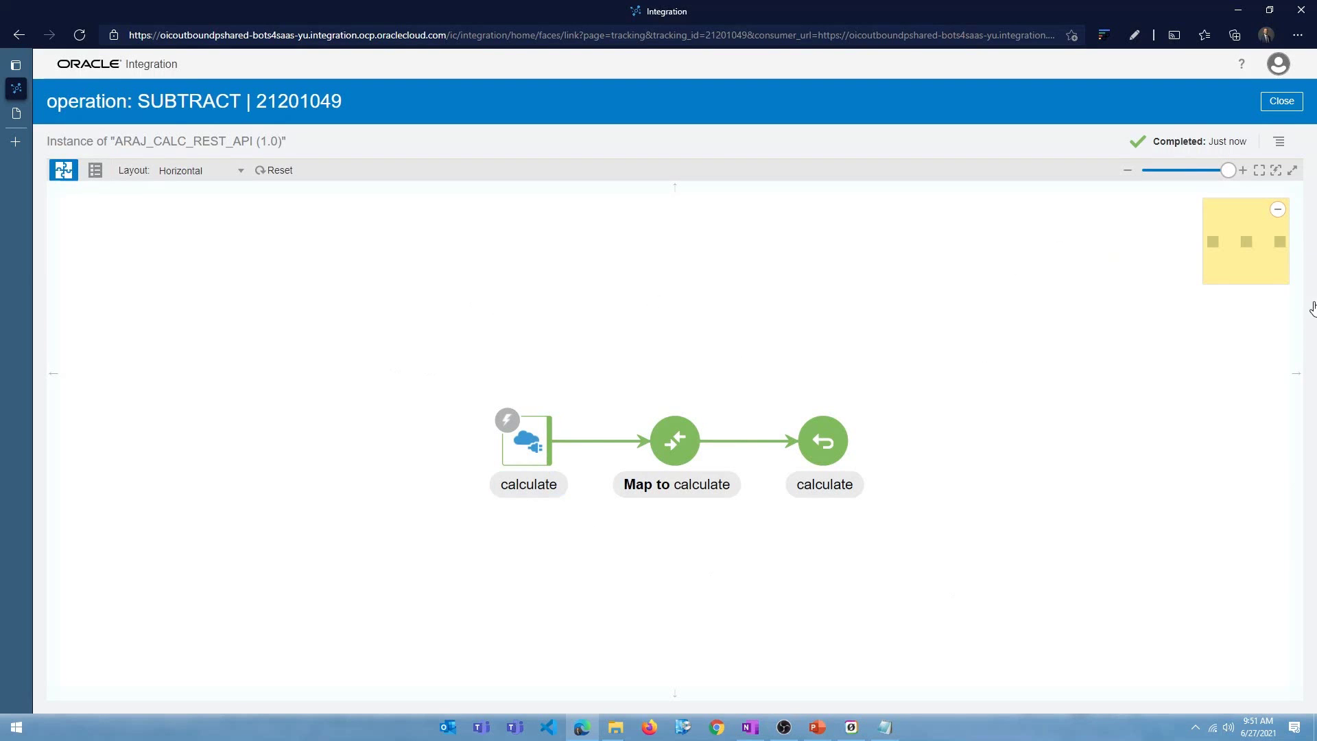
{"action": "left_click", "coordinate": [1279, 144]}
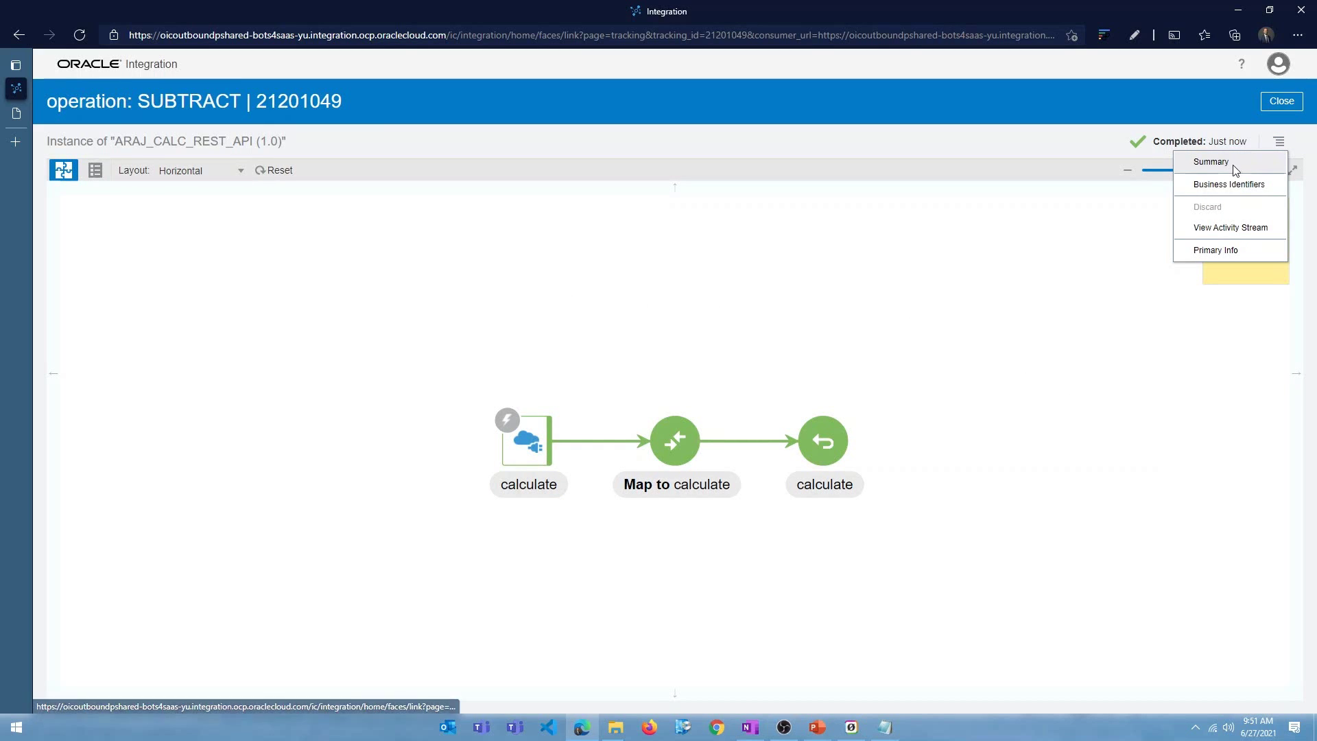
{"action": "left_click", "coordinate": [1222, 229]}
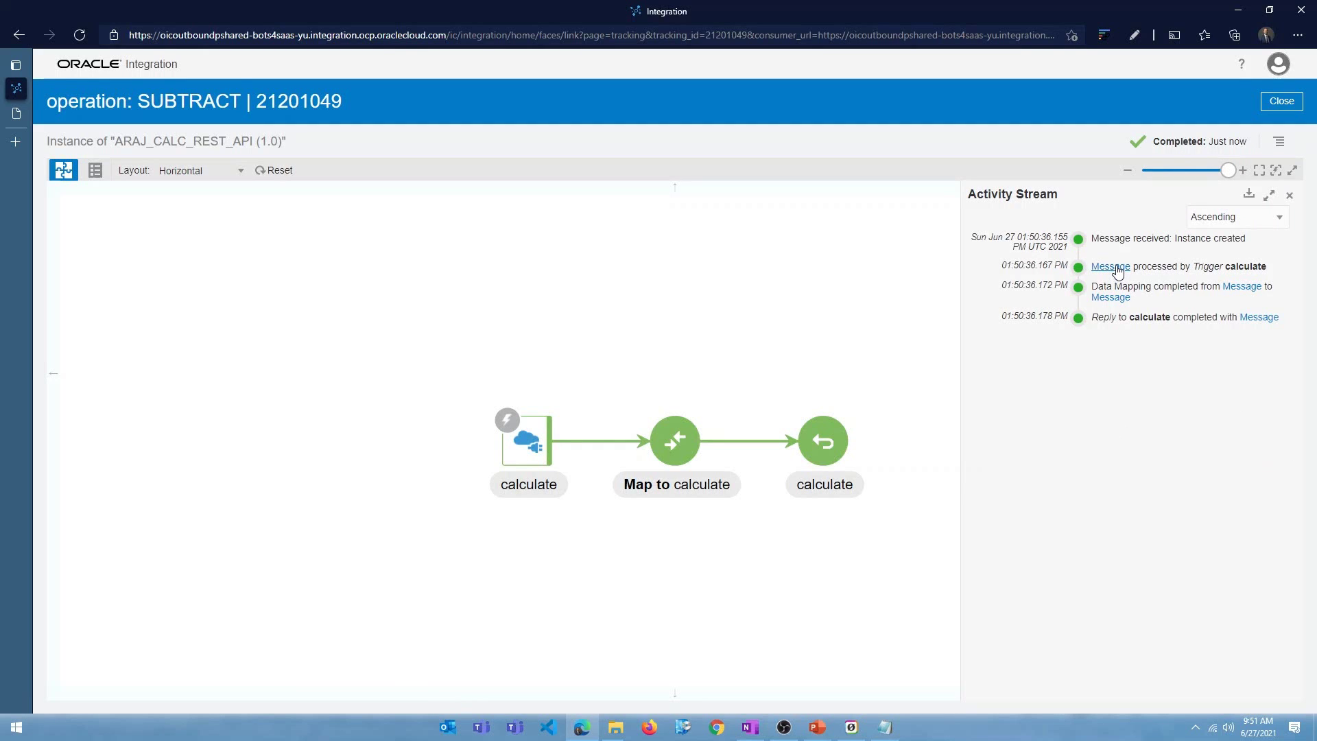
{"action": "left_click", "coordinate": [1114, 267]}
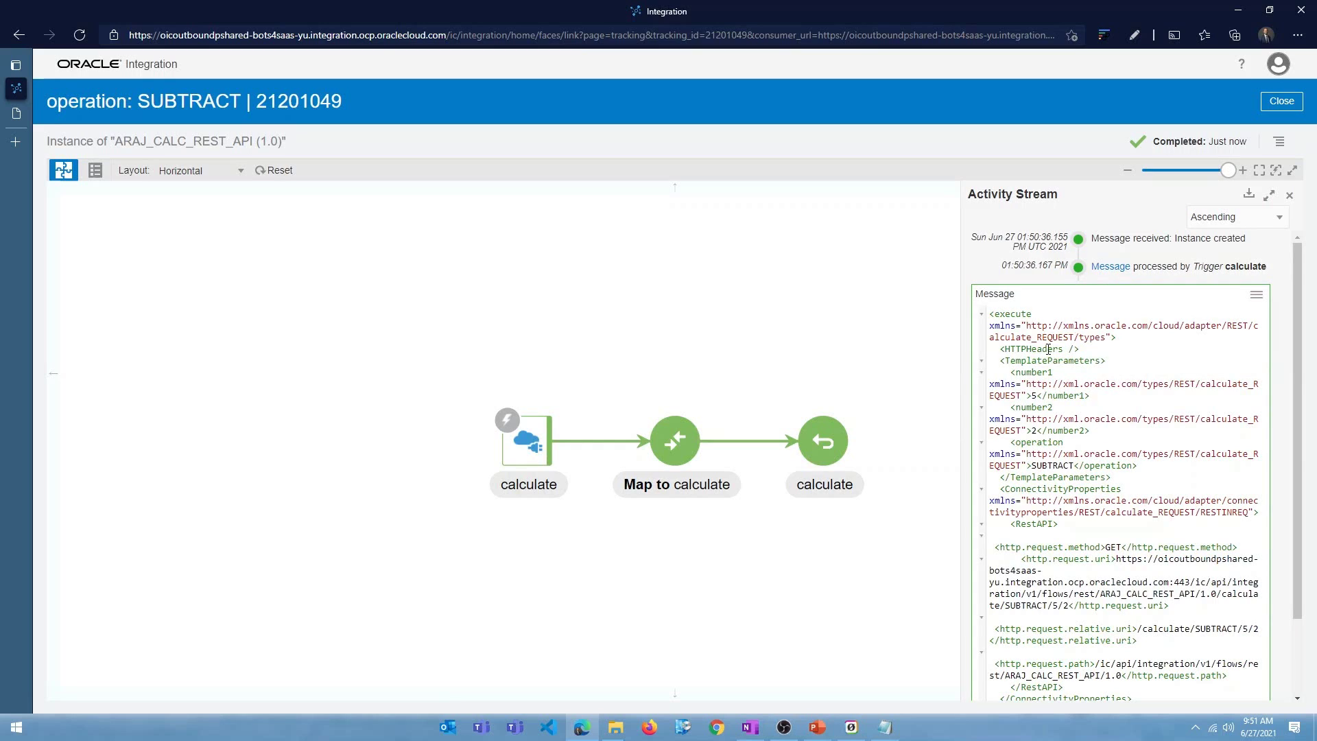
{"action": "left_click_drag", "start_coordinate": [1004, 360], "coordinate": [1105, 363]}
{"action": "left_click_drag", "start_coordinate": [1009, 373], "coordinate": [1090, 395]}
{"action": "left_click_drag", "start_coordinate": [1010, 408], "coordinate": [1092, 430]}
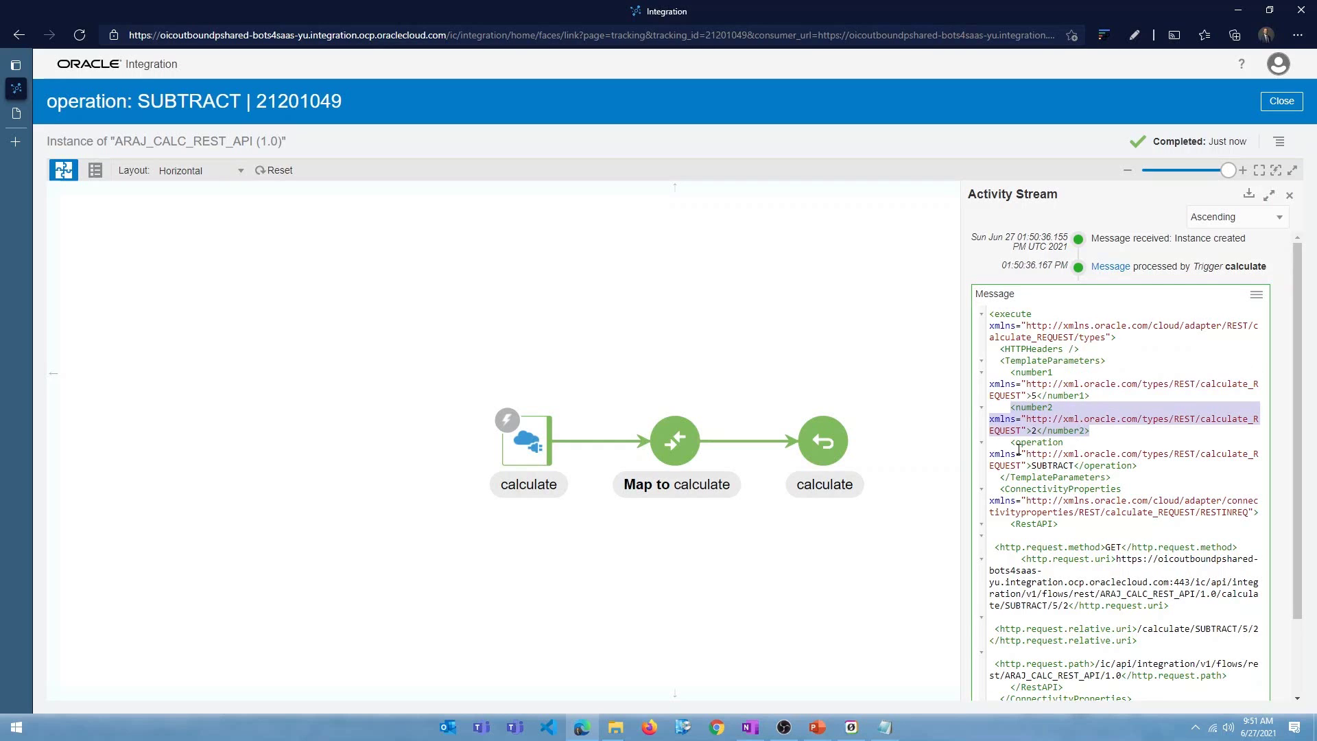
{"action": "left_click_drag", "start_coordinate": [1010, 443], "coordinate": [1136, 466]}
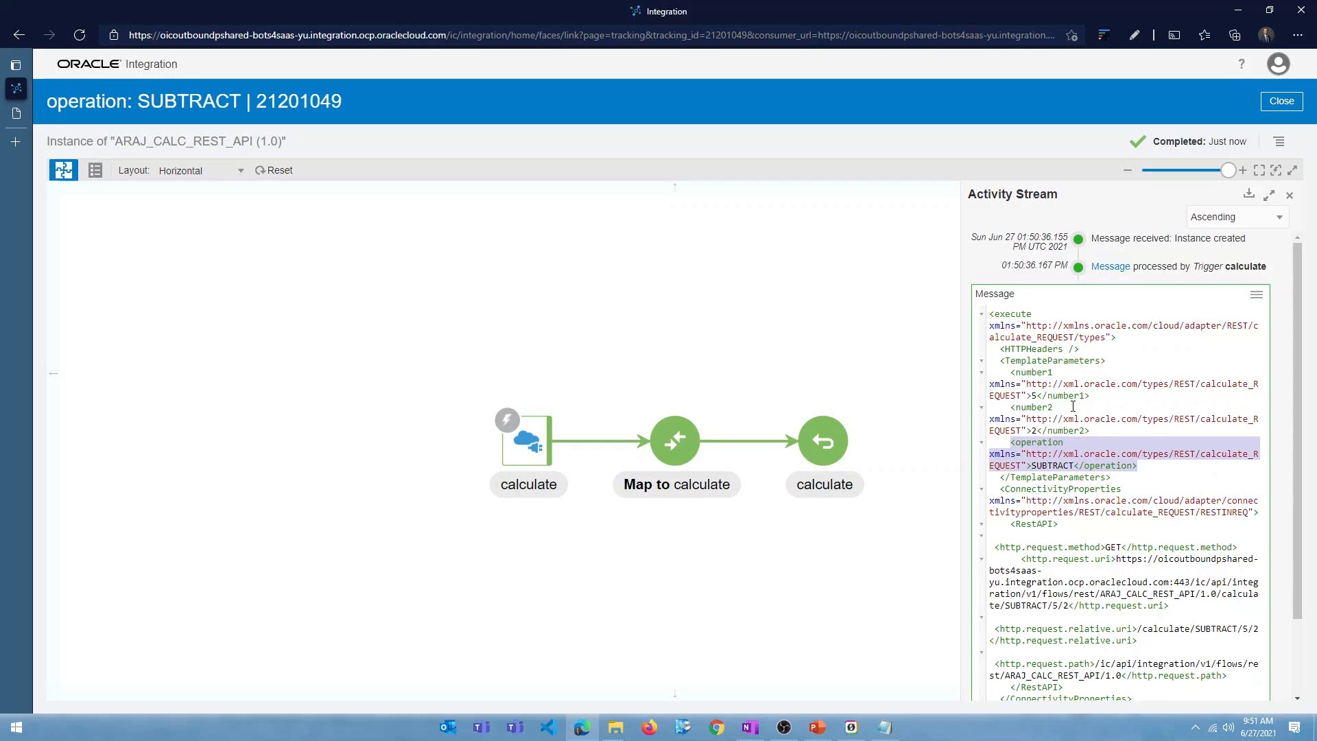
{"action": "left_click", "coordinate": [1044, 396]}
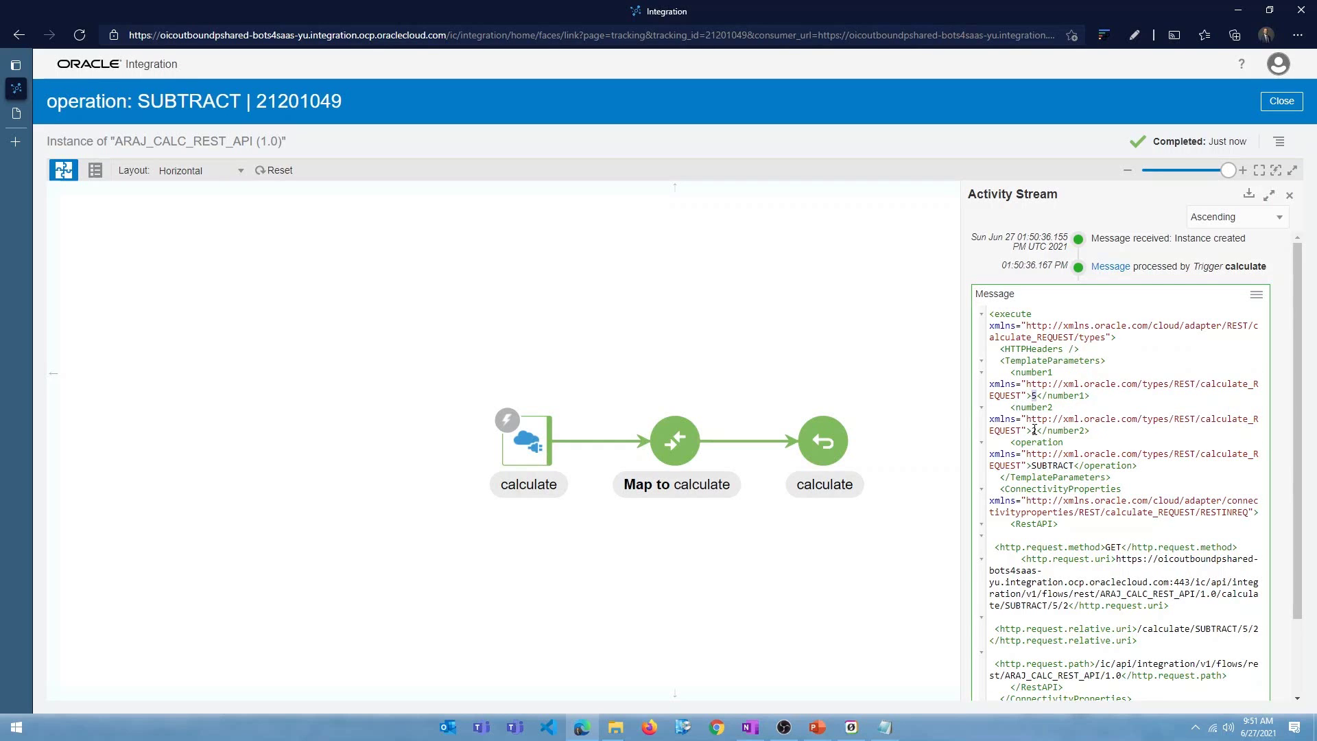
{"action": "double_click", "coordinate": [1063, 466]}
{"action": "left_click", "coordinate": [1110, 267]}
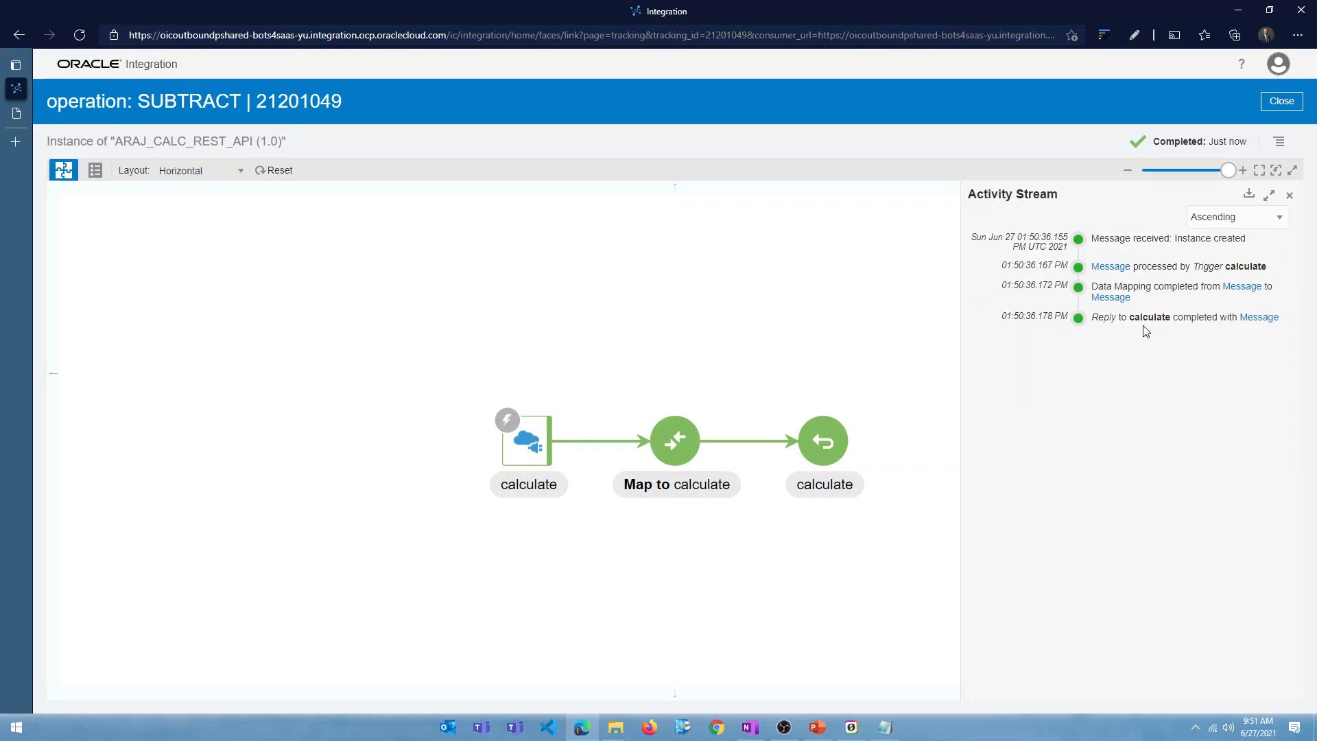
Examine the result element in the calculate reply message, and close the instance's tracking view
{"action": "left_click", "coordinate": [1260, 318]}
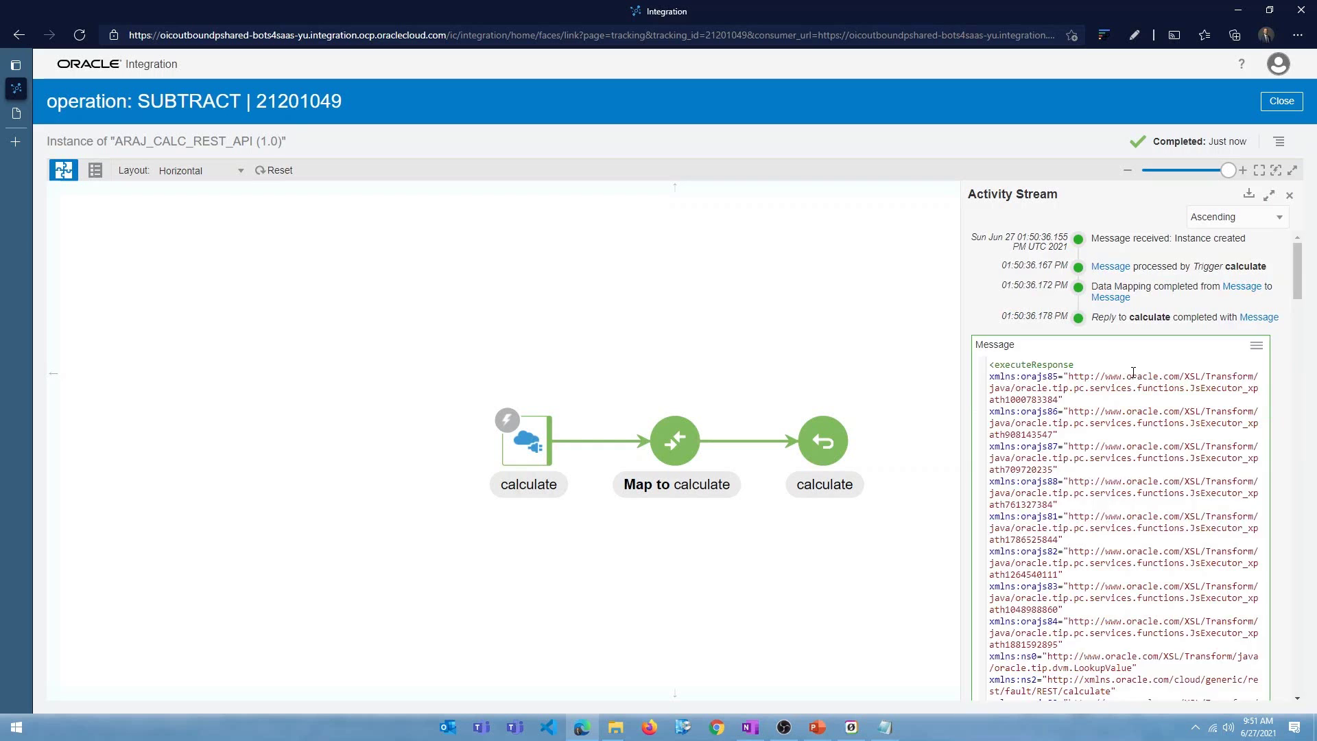
{"action": "scroll", "coordinate": [1127, 370], "scroll_direction": "down", "scroll_amount": 10}
{"action": "scroll", "coordinate": [1128, 370], "scroll_direction": "down", "scroll_amount": 5}
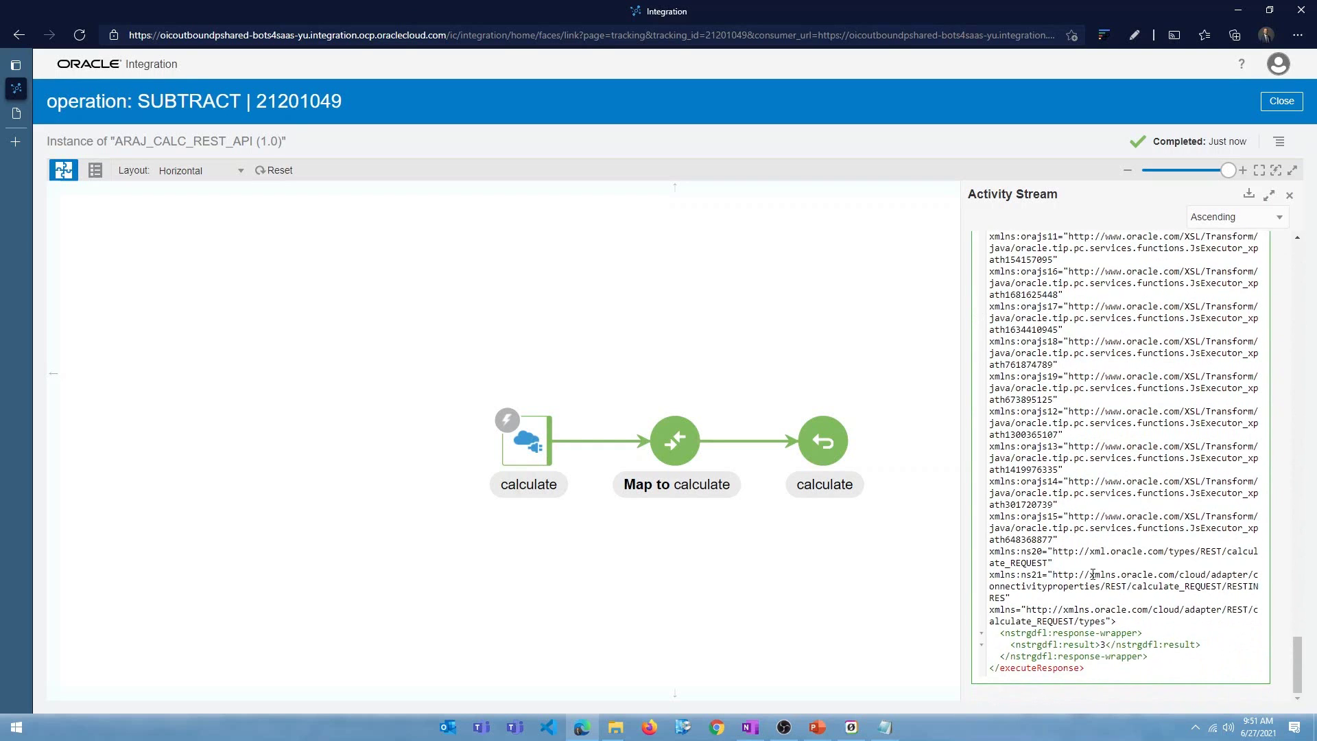
{"action": "left_click_drag", "start_coordinate": [1064, 645], "coordinate": [1090, 644]}
{"action": "left_click", "coordinate": [1105, 645]}
{"action": "left_click", "coordinate": [1282, 101]}
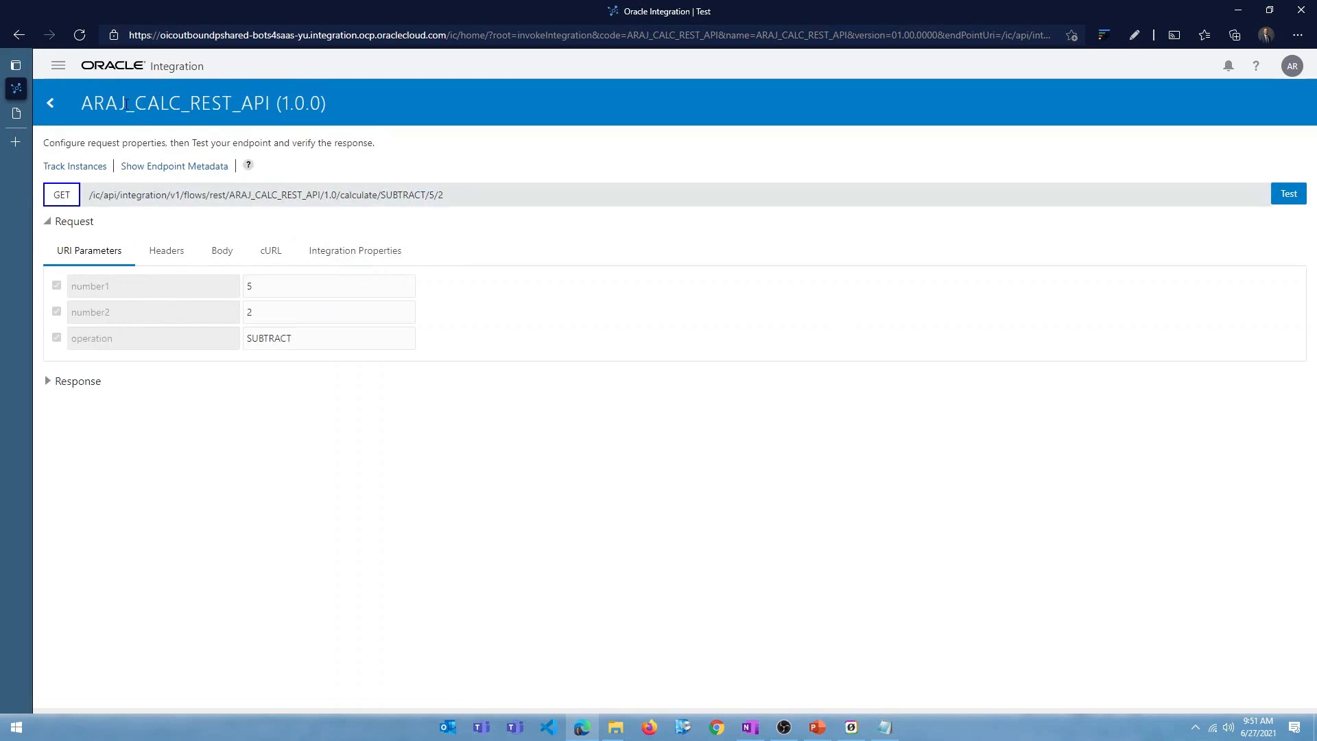
Open integration monitoring and list the tracked instances received by ARAJ_CALC_REST_API
{"action": "left_click", "coordinate": [58, 65]}
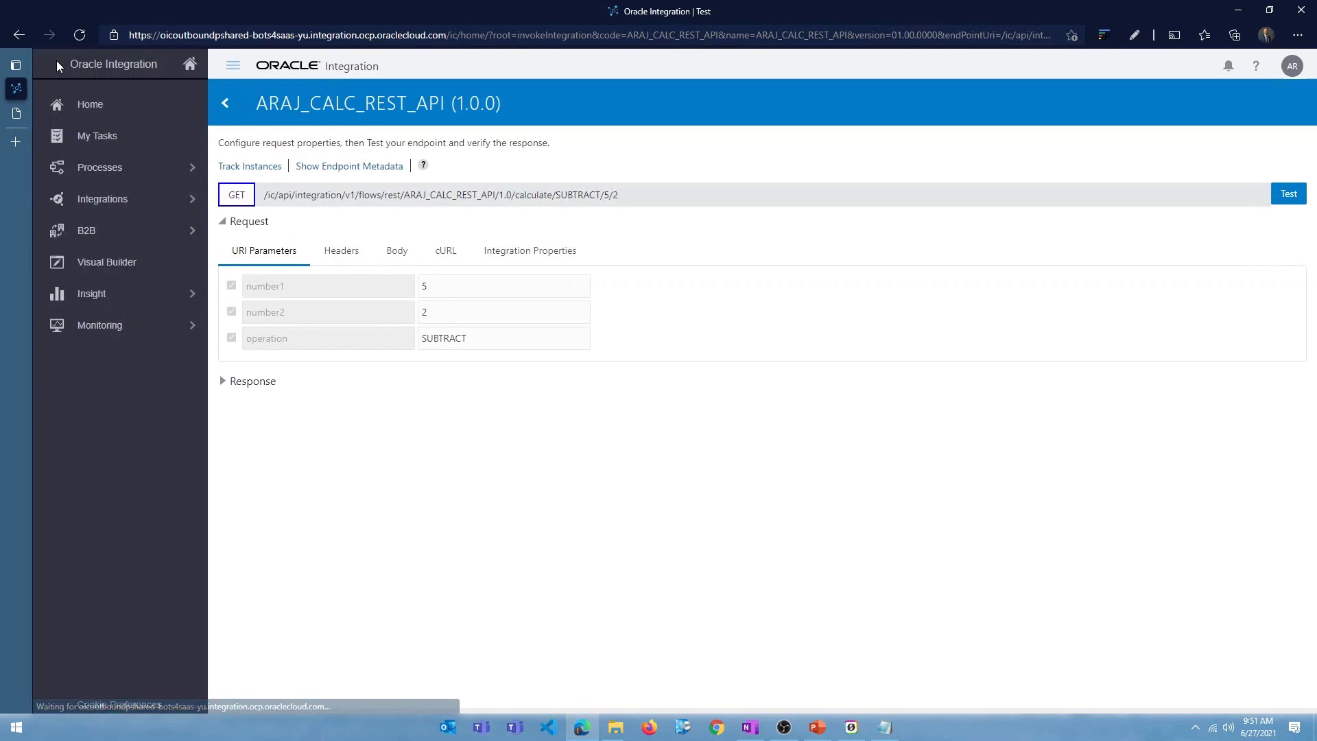
{"action": "left_click", "coordinate": [124, 327]}
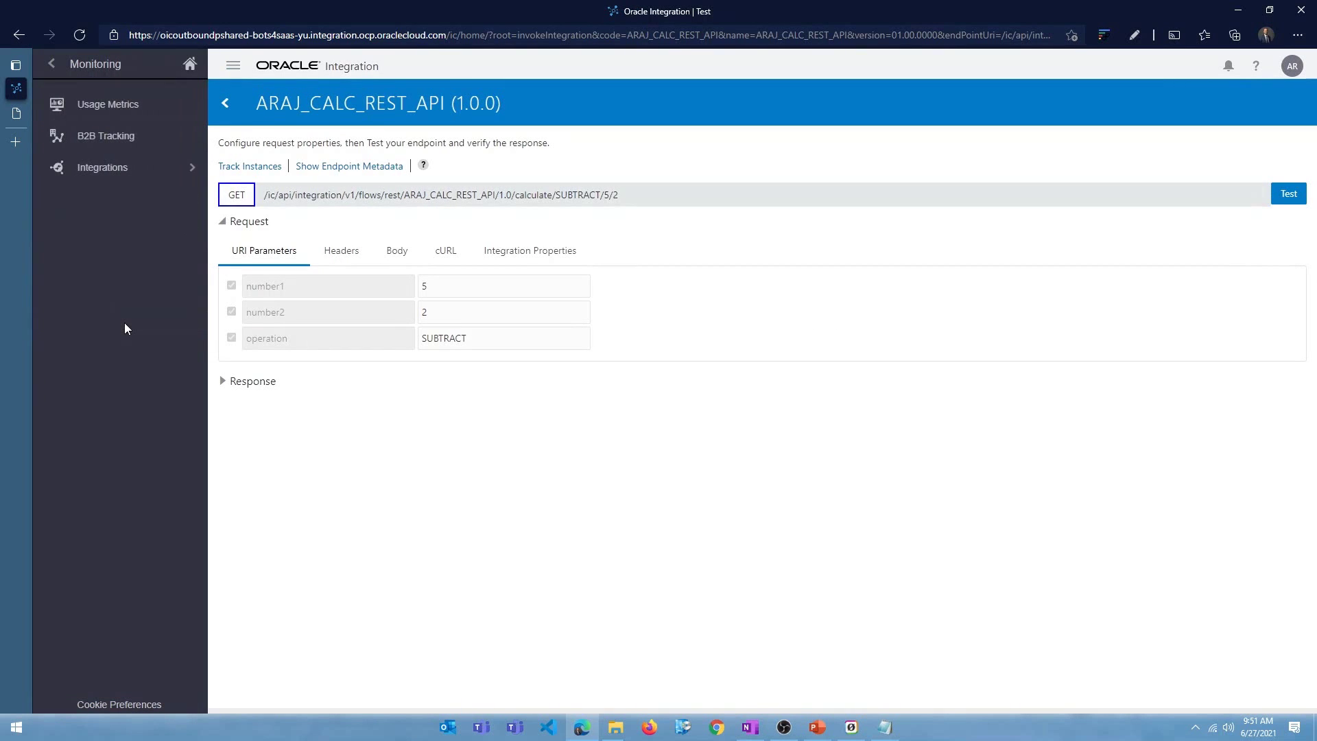
{"action": "left_click", "coordinate": [136, 168]}
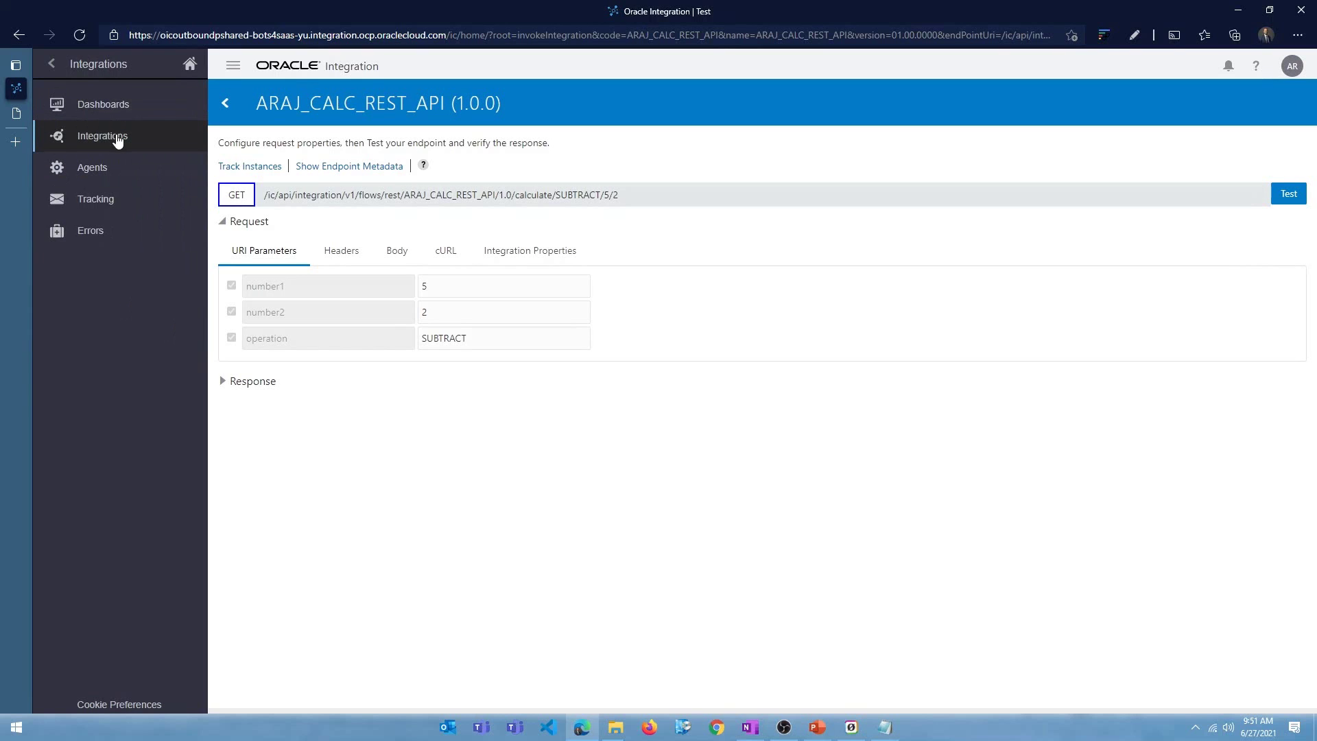
{"action": "left_click", "coordinate": [119, 140]}
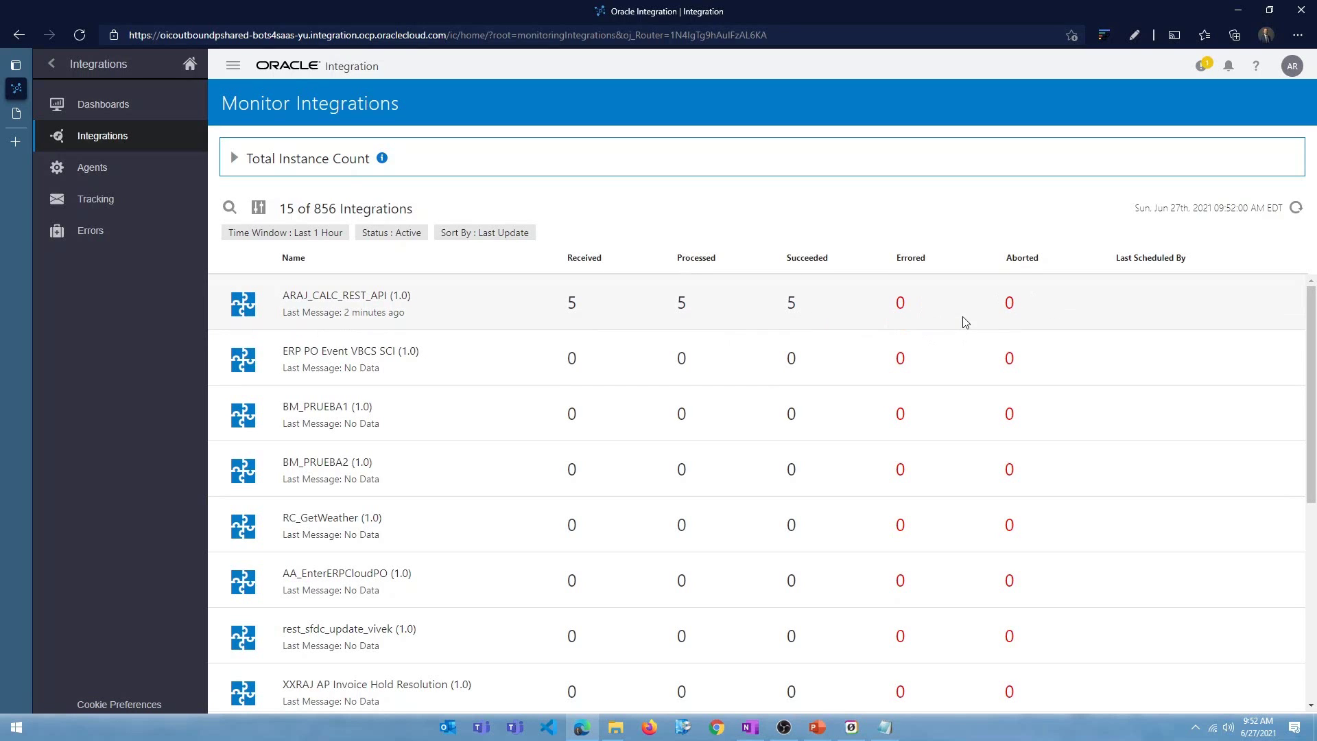
{"action": "left_click", "coordinate": [571, 308]}
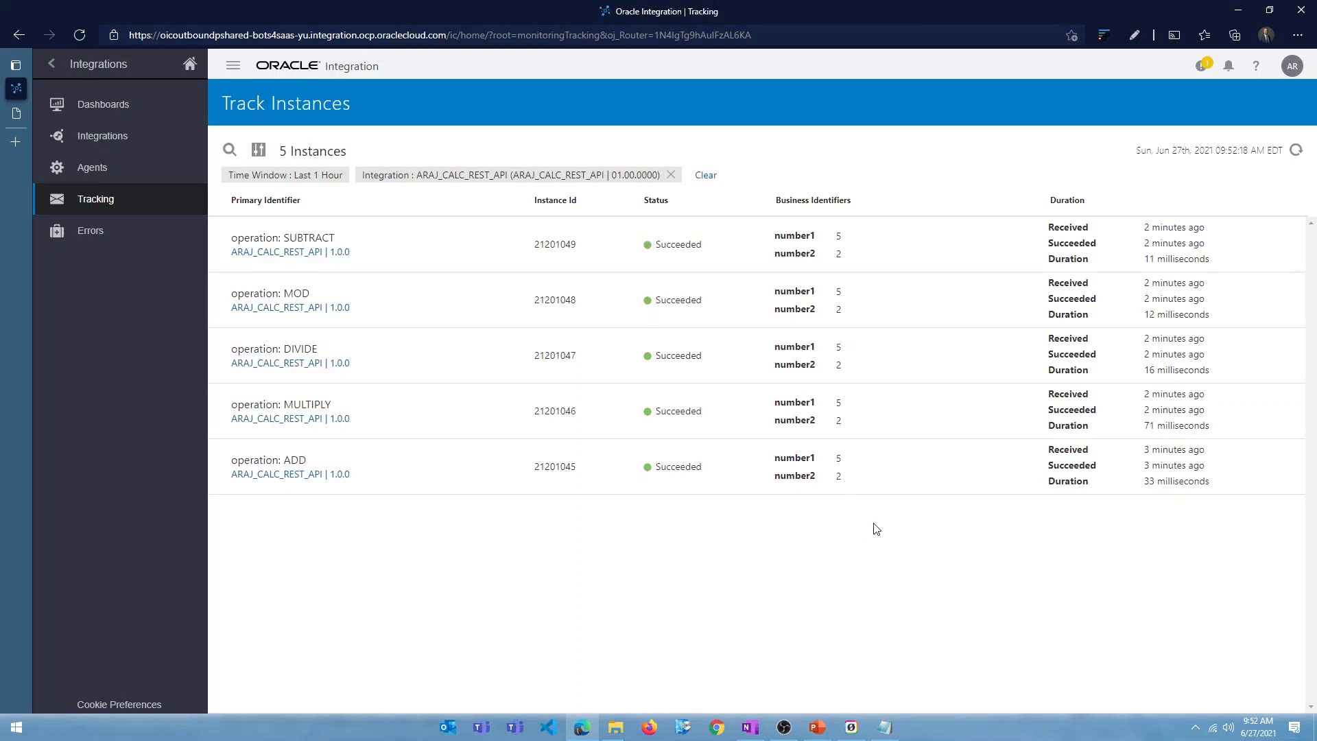
Switch to Postman, dismiss the update offer and choose Basic Auth as the OIC REST CALCULATOR request's authorization type
{"action": "key", "text": "super"}
{"action": "type", "text": "pos"}
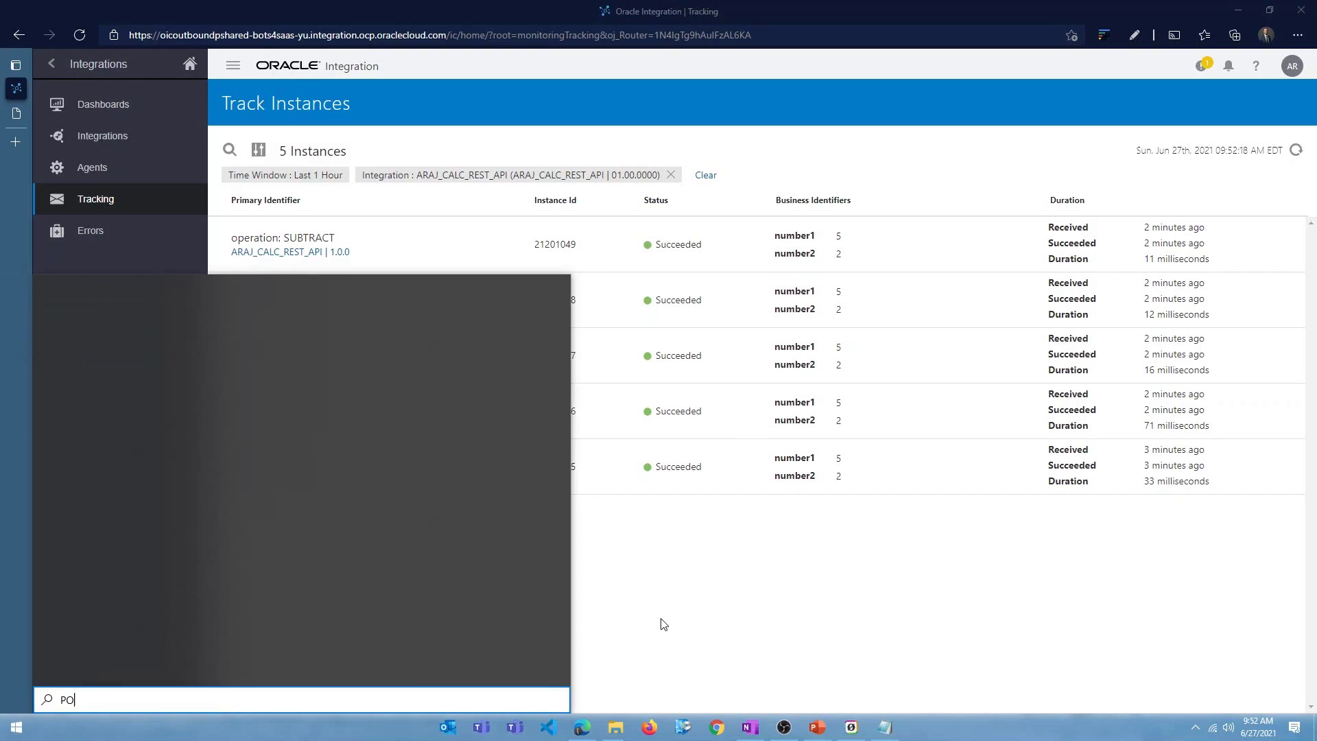
{"action": "key", "text": "Return"}
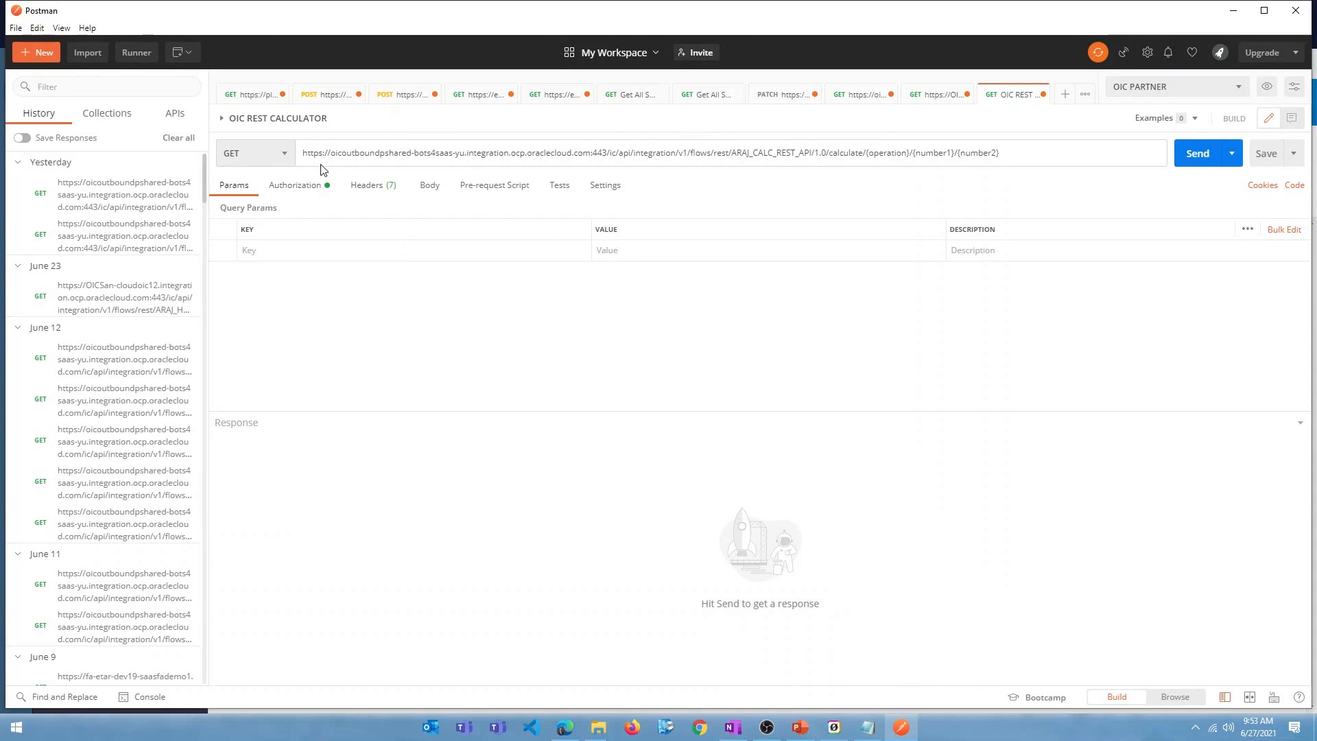
{"action": "left_click", "coordinate": [298, 188]}
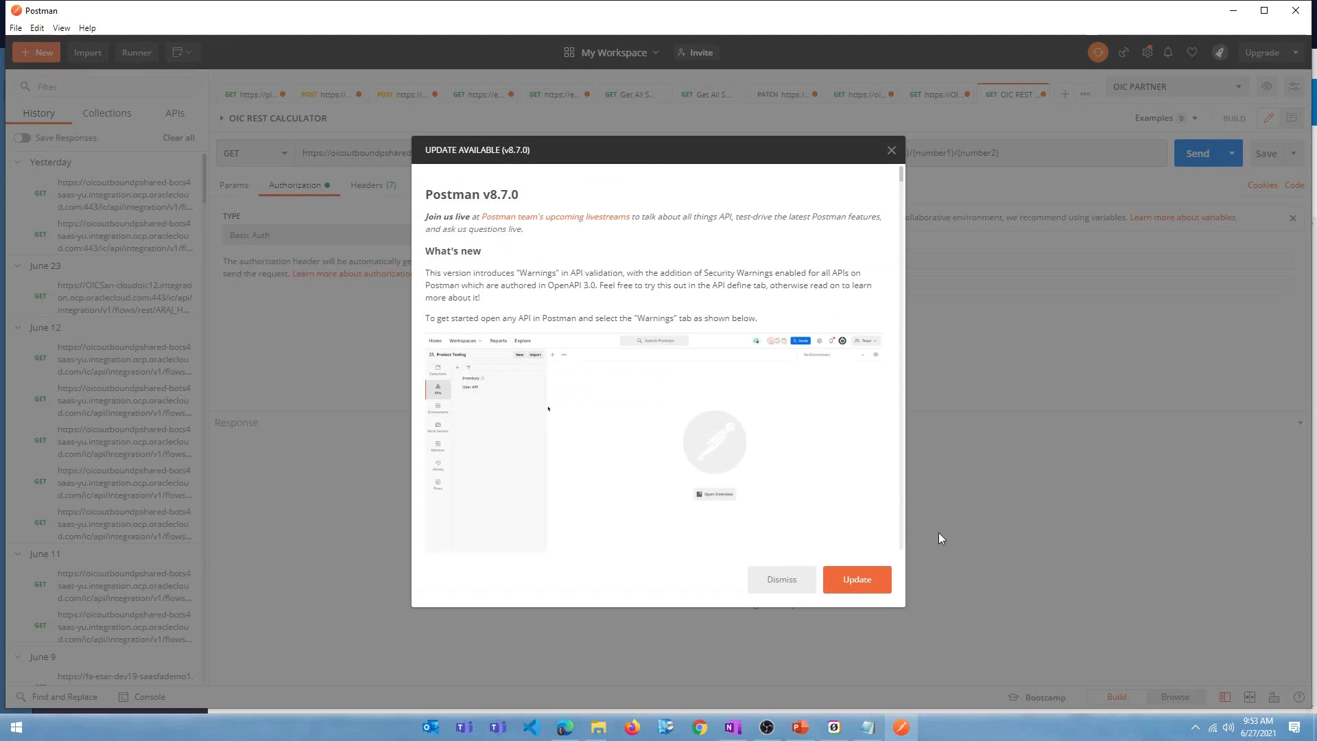
{"action": "left_click", "coordinate": [795, 579]}
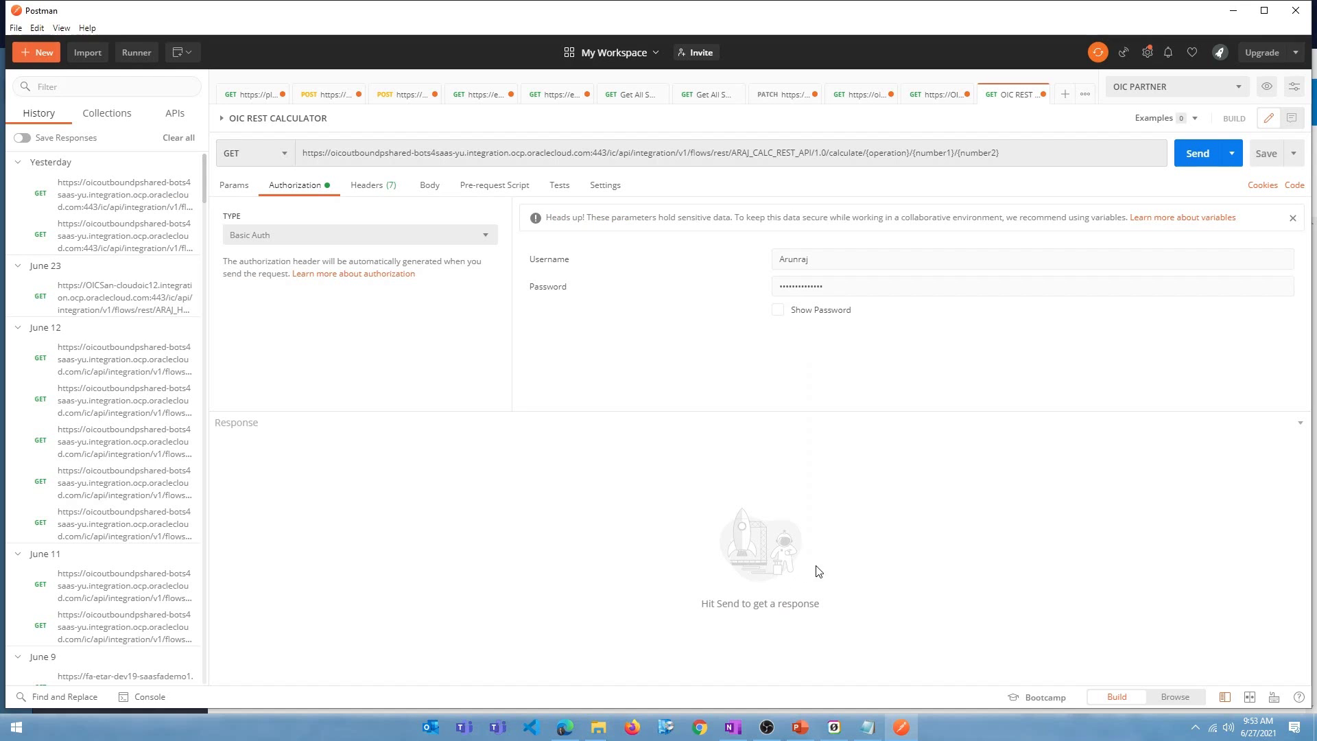
{"action": "left_click", "coordinate": [308, 238]}
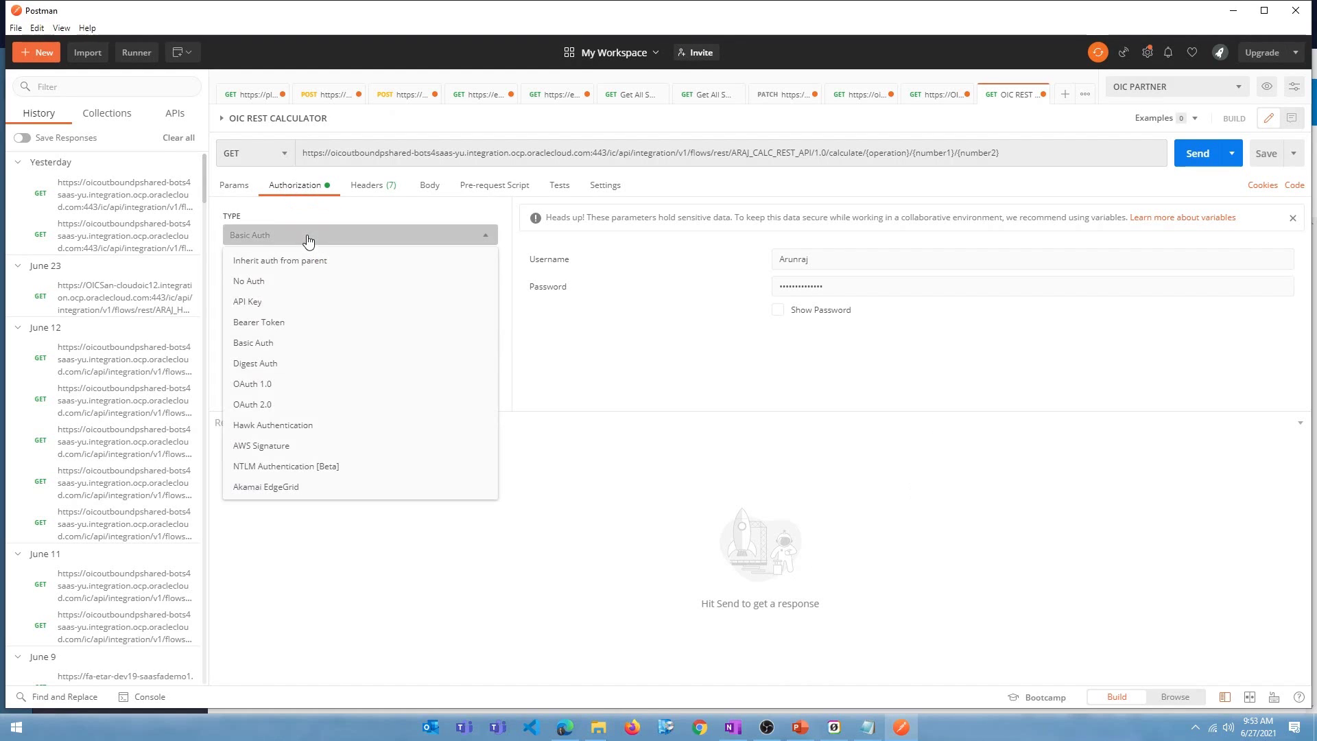
{"action": "left_click", "coordinate": [386, 344]}
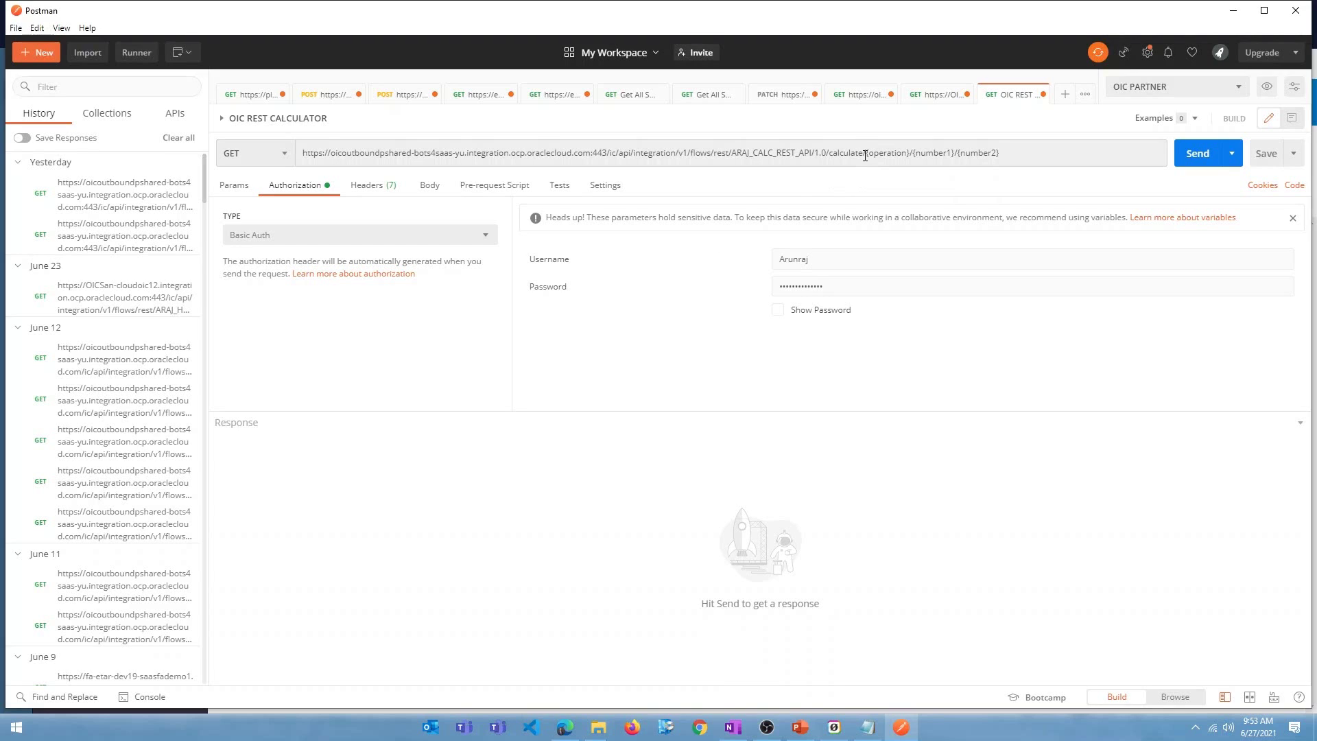
Replace the request URL's placeholders so it ends in calculate/ADD/10/5, and send the GET request
{"action": "left_click_drag", "start_coordinate": [867, 154], "coordinate": [929, 154]}
{"action": "type", "text": "ADD/"}
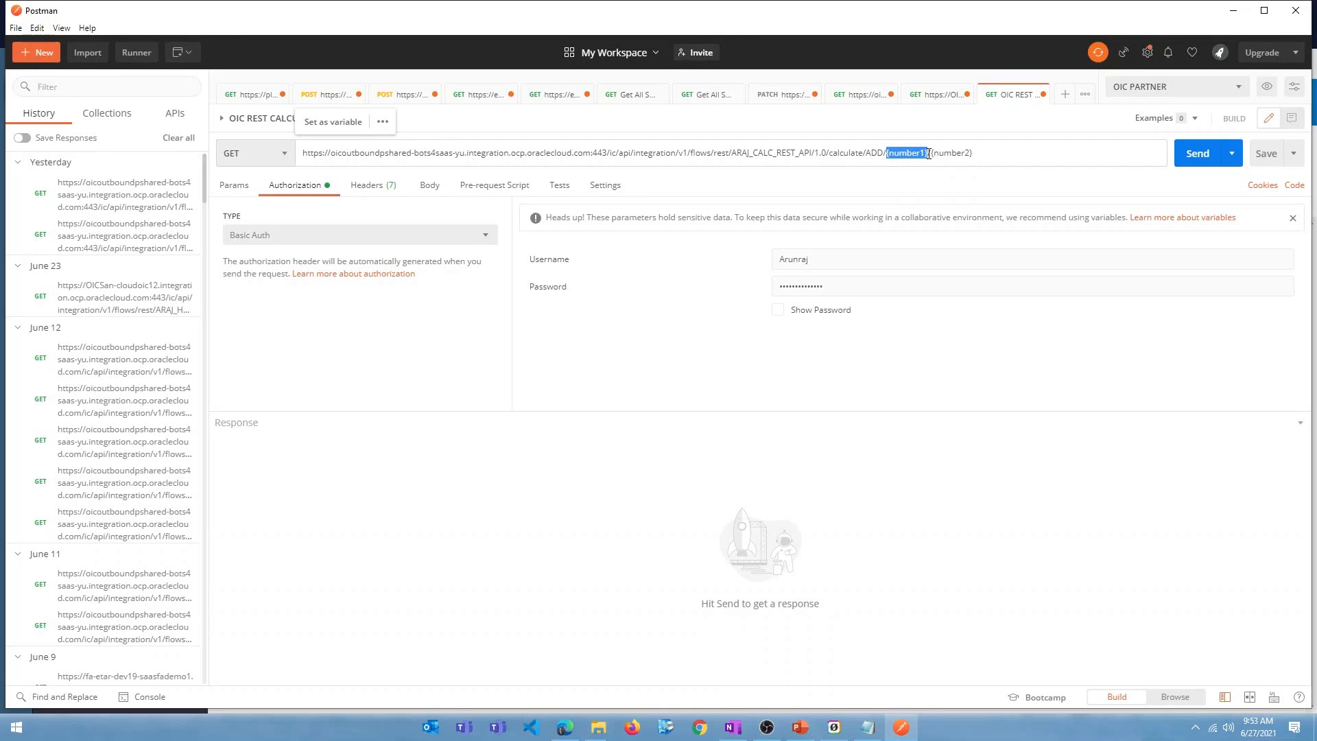
{"action": "type", "text": "10"}
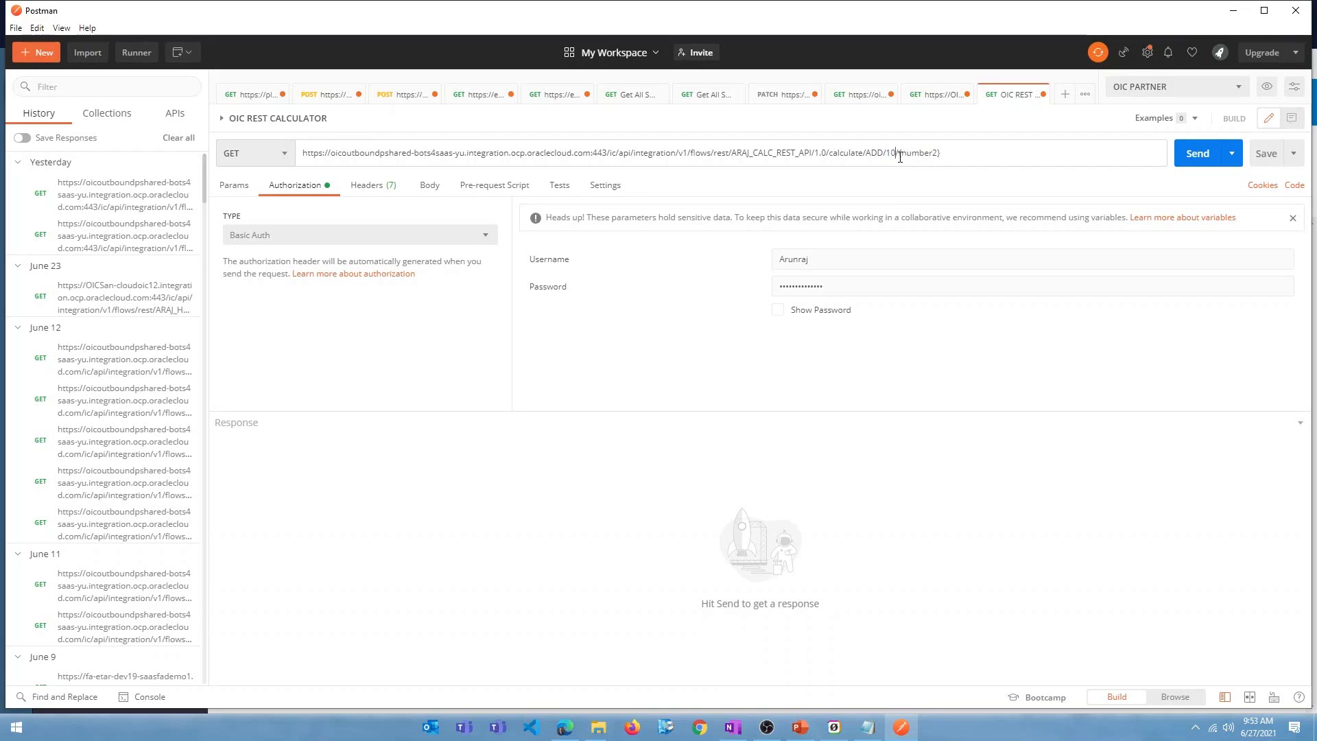
{"action": "left_click_drag", "start_coordinate": [899, 154], "coordinate": [942, 154]}
{"action": "type", "text": "5"}
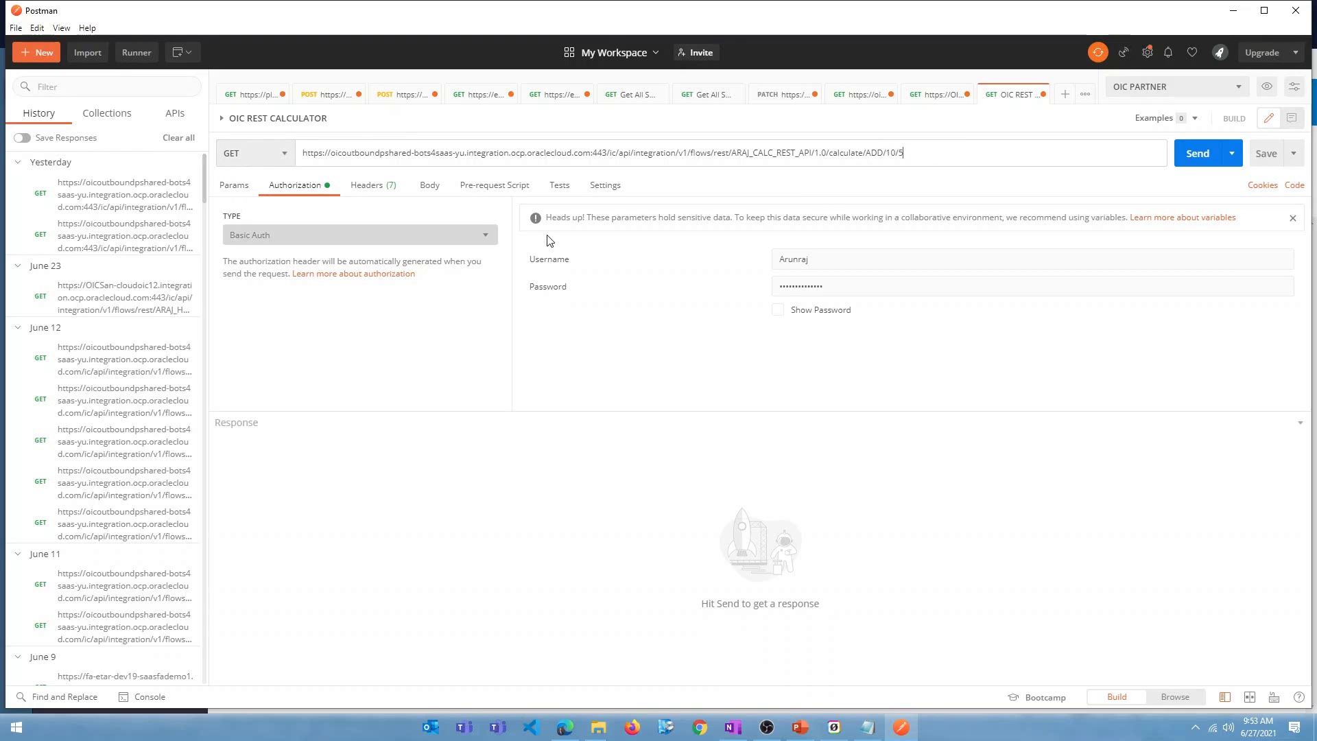
{"action": "left_click", "coordinate": [1197, 152]}
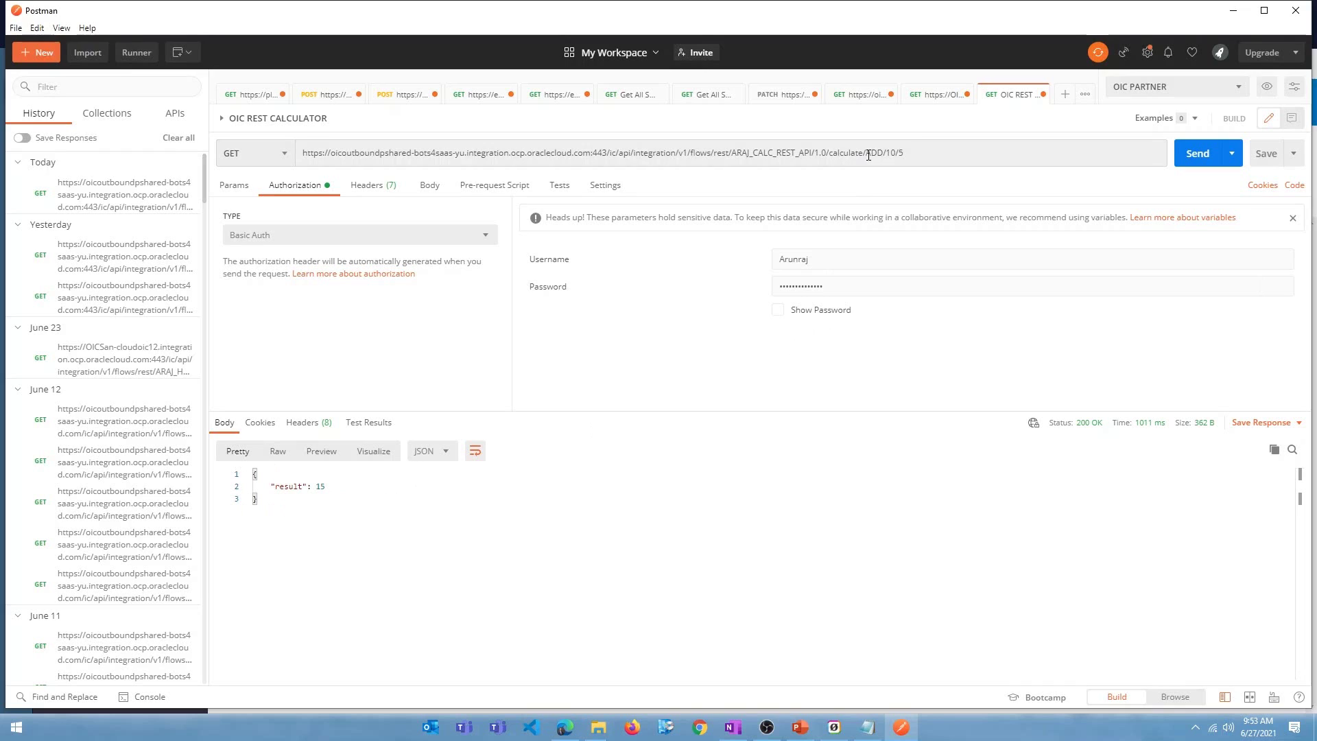
Change the operation in the request URL to DIVIDE and send the GET request again
{"action": "left_click_drag", "start_coordinate": [866, 154], "coordinate": [884, 155]}
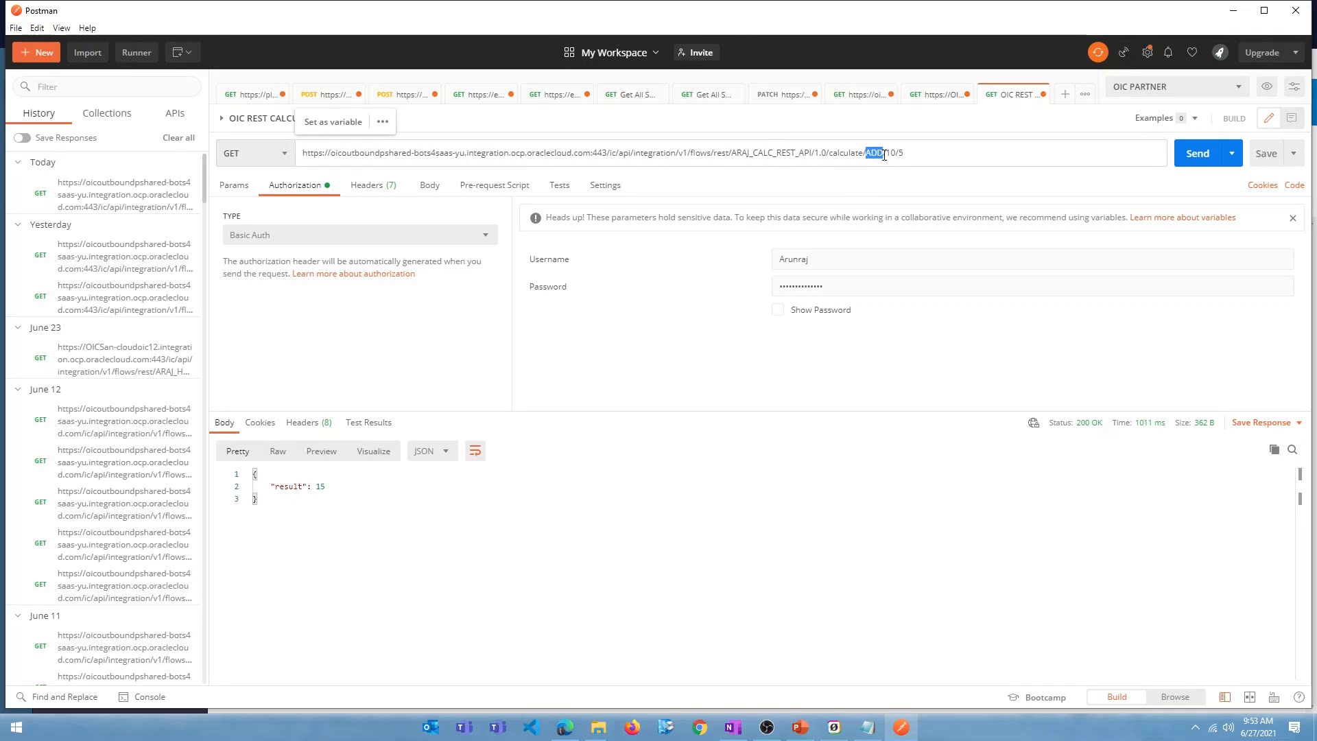
{"action": "type", "text": "DIVIDE"}
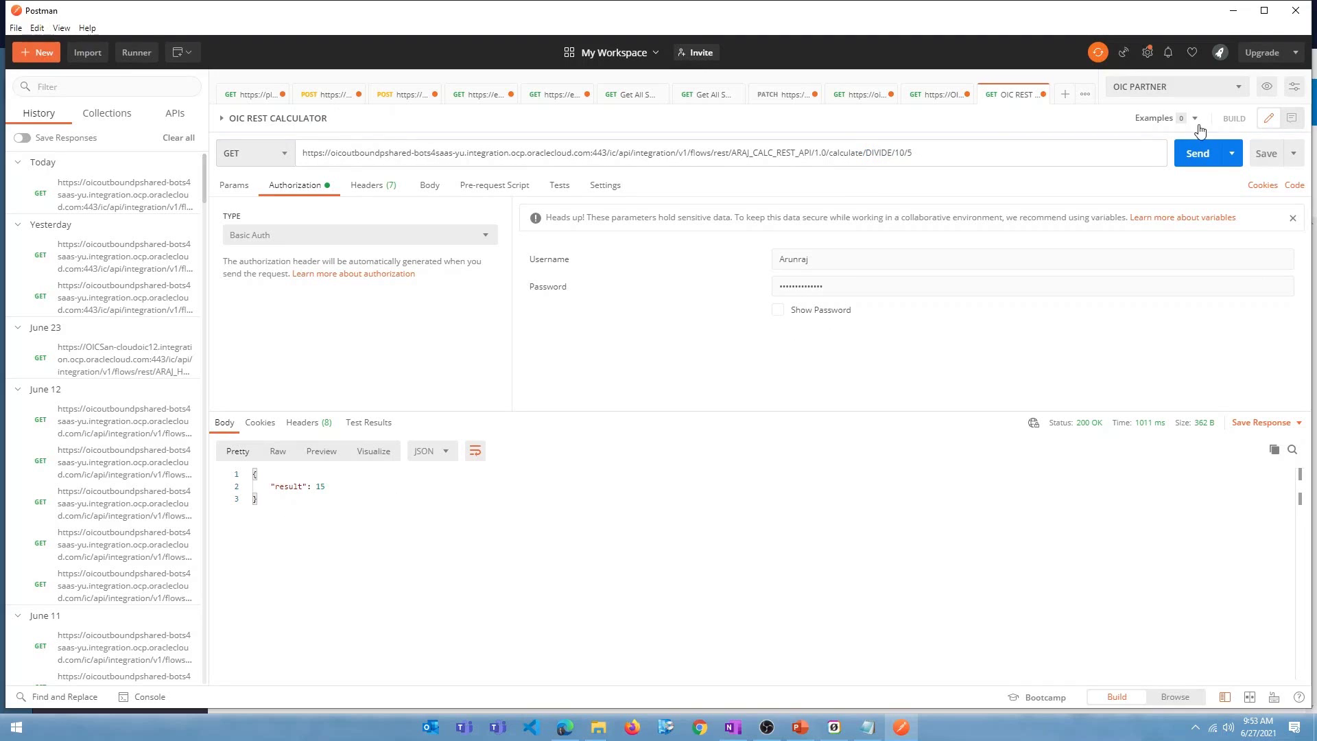
{"action": "left_click", "coordinate": [1194, 152]}
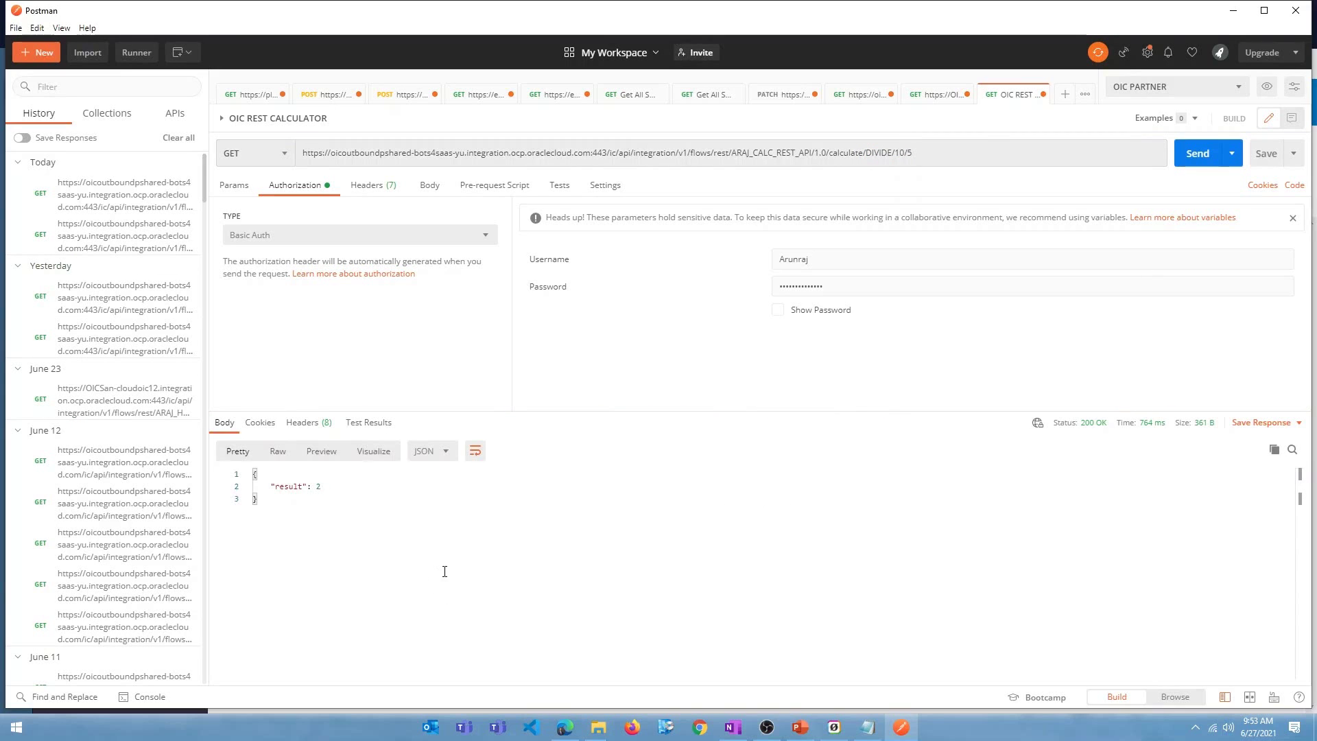